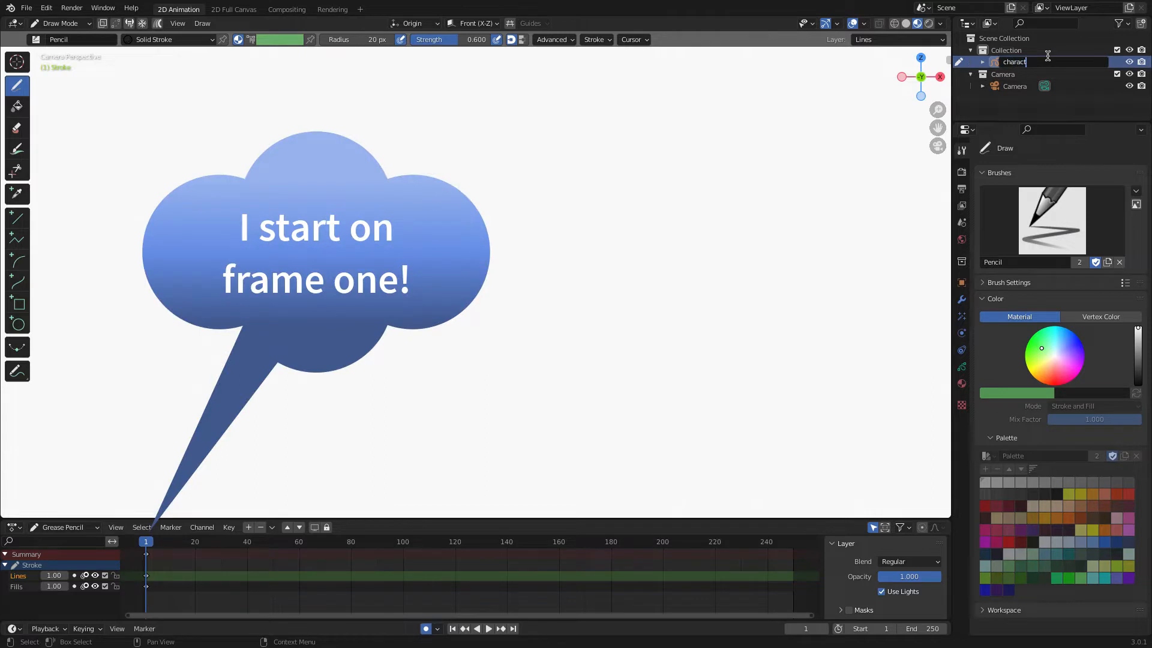
Rename the Grease Pencil object as character.
key(Return)
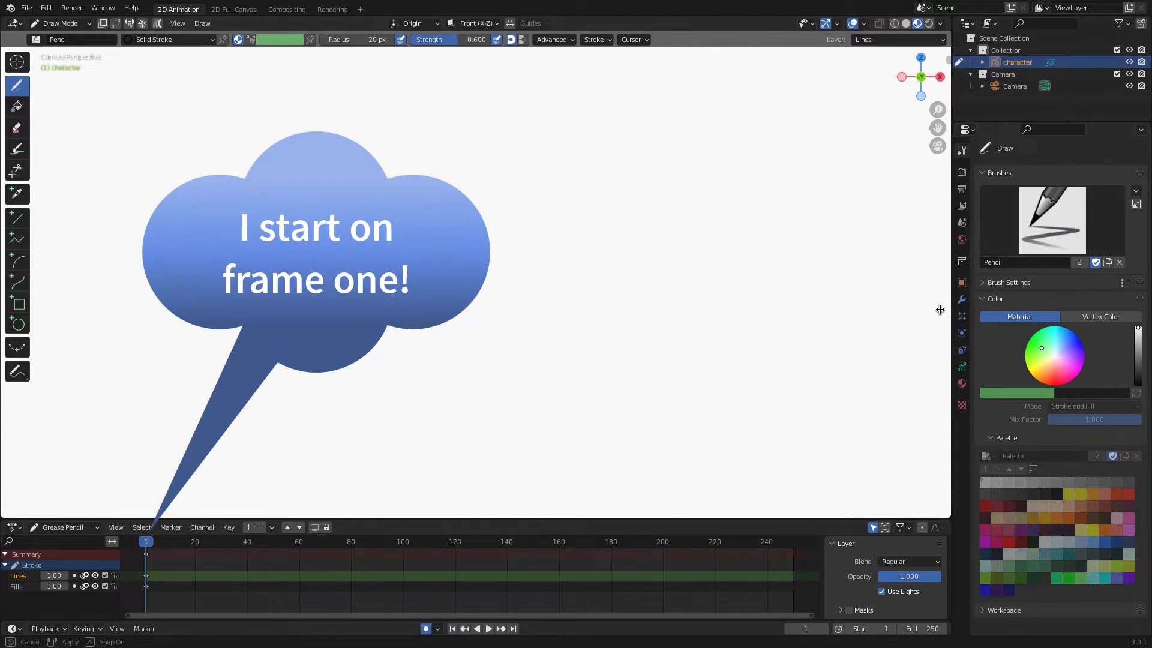
Widen the properties area and split it to show the object's layers above its material list.
drag(952, 297, 843, 296)
click(853, 367)
right_click(844, 360)
click(812, 379)
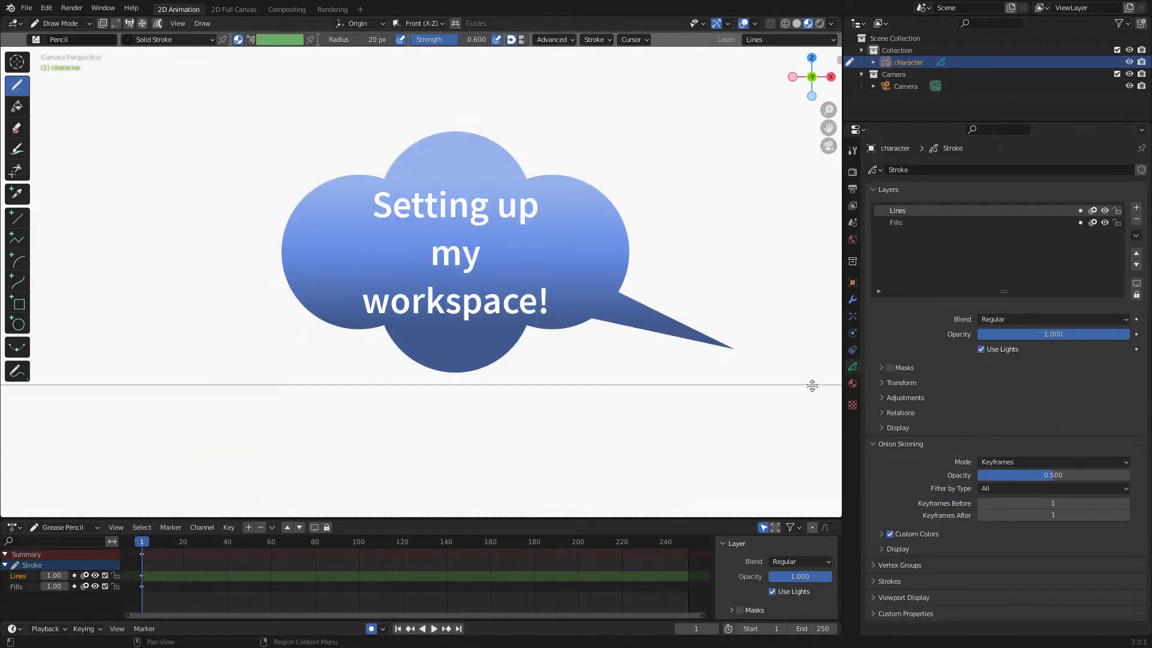
click(874, 293)
click(853, 552)
click(903, 378)
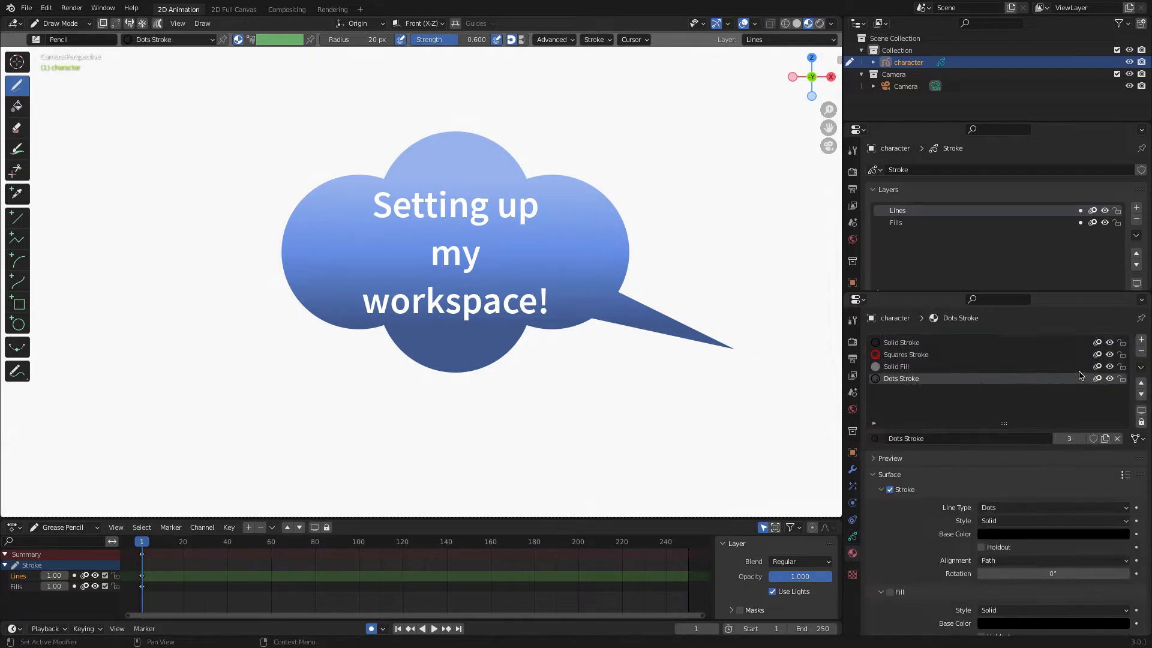
Remove the preset stroke materials, keeping a single material named Material.
click(1142, 351)
click(1141, 351)
click(1142, 351)
click(1142, 351)
click(1003, 437)
scroll(929, 579, down, 2)
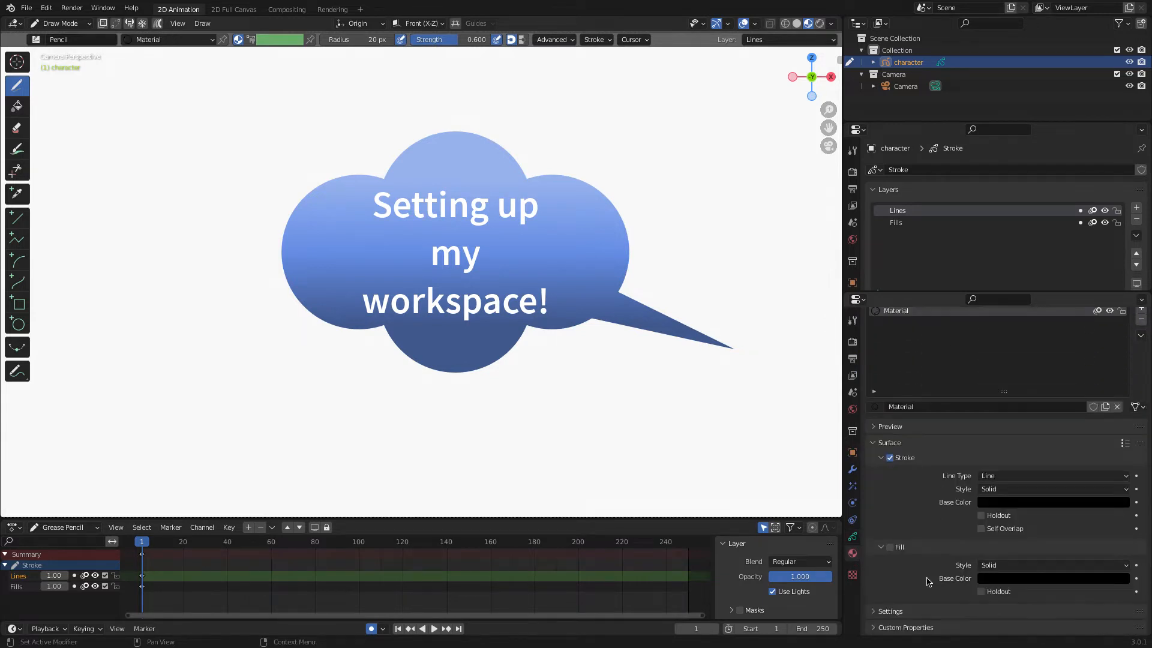
Set the material's stroke base color to red.
click(1063, 504)
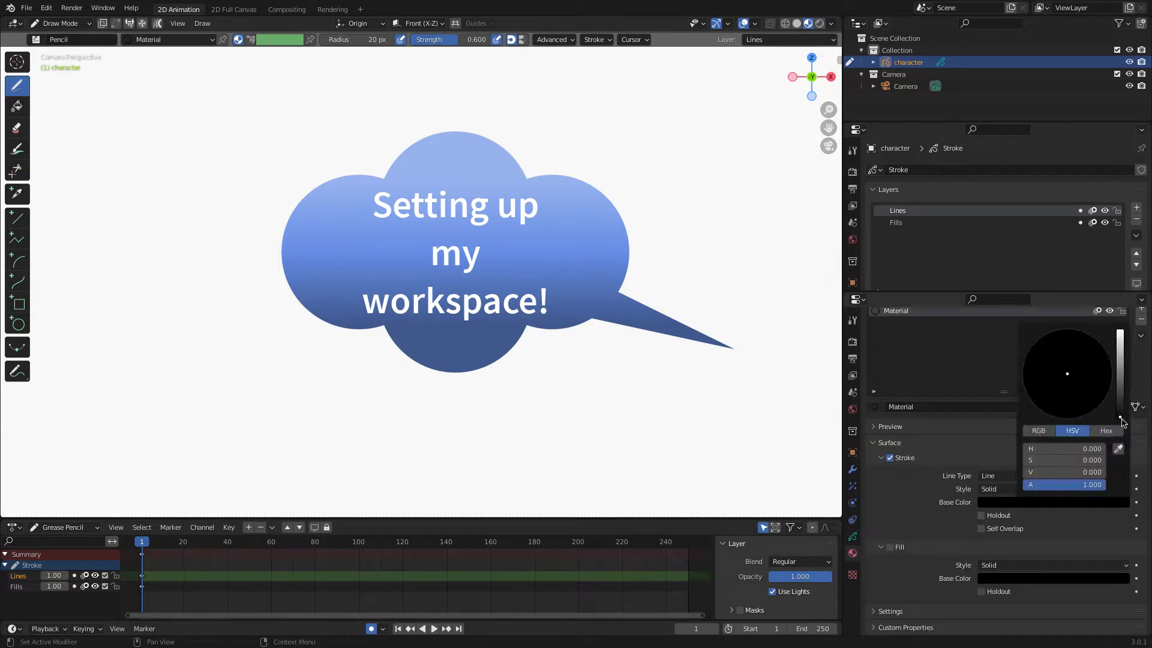
scroll(1058, 408, up, 10)
click(1058, 408)
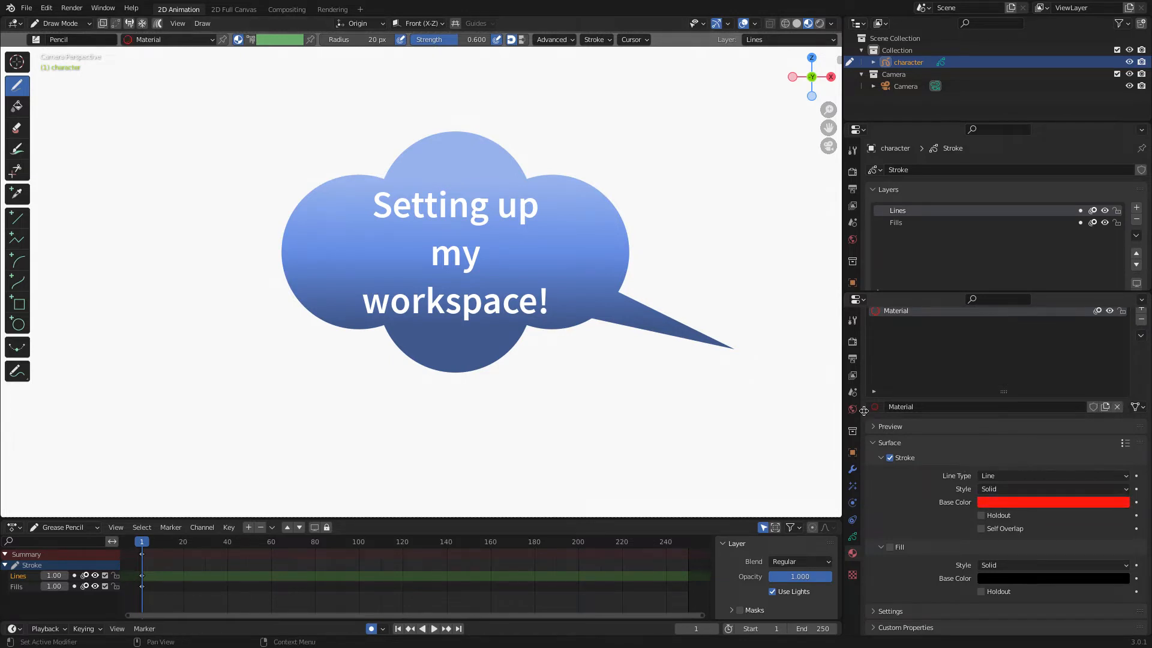
Narrow the properties area and shrink the timeline to enlarge the drawing view.
drag(842, 405, 1092, 406)
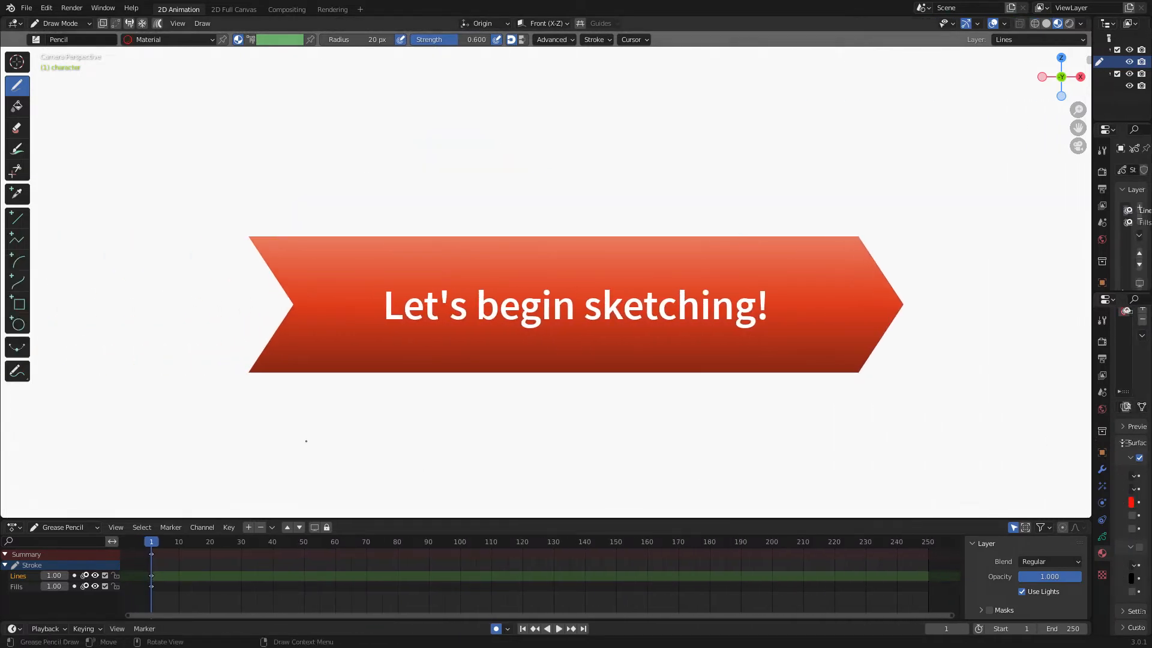
drag(535, 520, 538, 559)
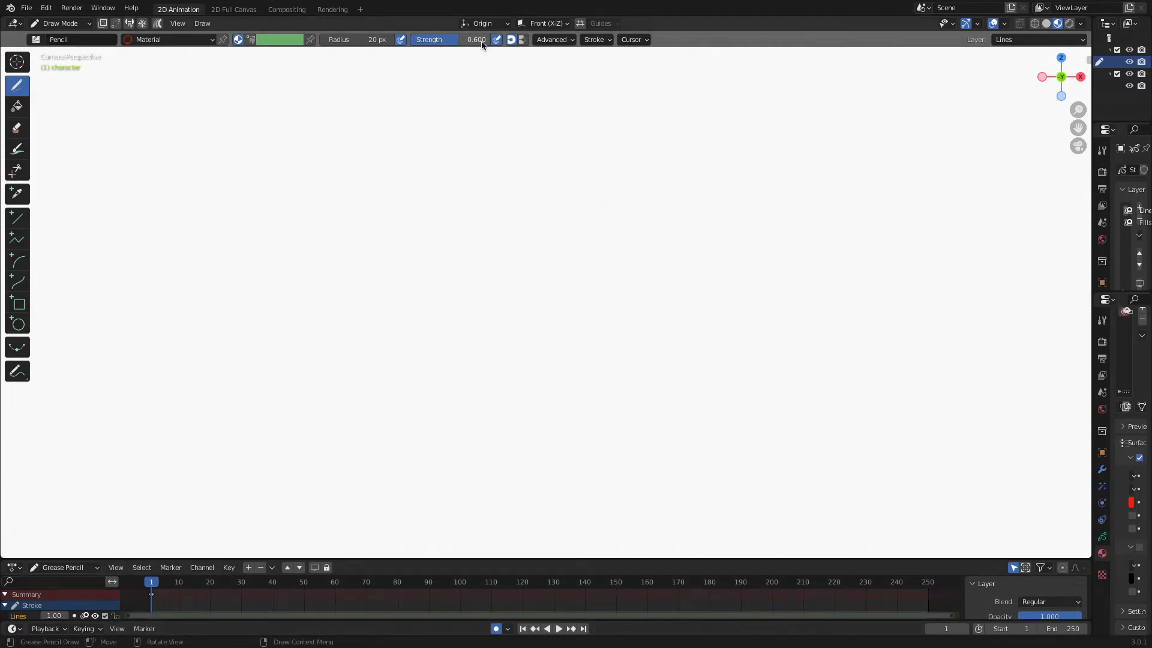
Set the brush strength to 0.778 and sketch the head as a circle with crossing guide lines on frame 1.
drag(474, 39, 491, 39)
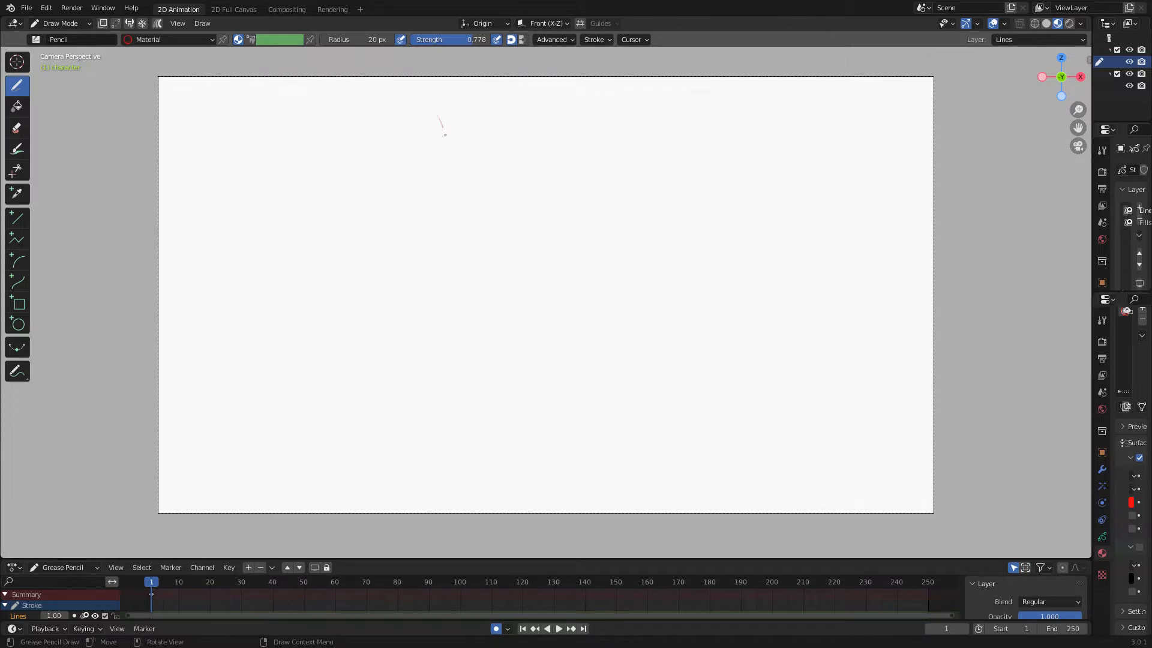
drag(445, 134, 453, 251)
drag(387, 183, 501, 187)
mouse_move(393, 134)
mouse_down()
mouse_move(504, 237)
mouse_move(459, 257)
mouse_up()
drag(493, 230, 436, 260)
mouse_move(420, 115)
mouse_down()
mouse_move(396, 246)
mouse_move(415, 259)
mouse_up()
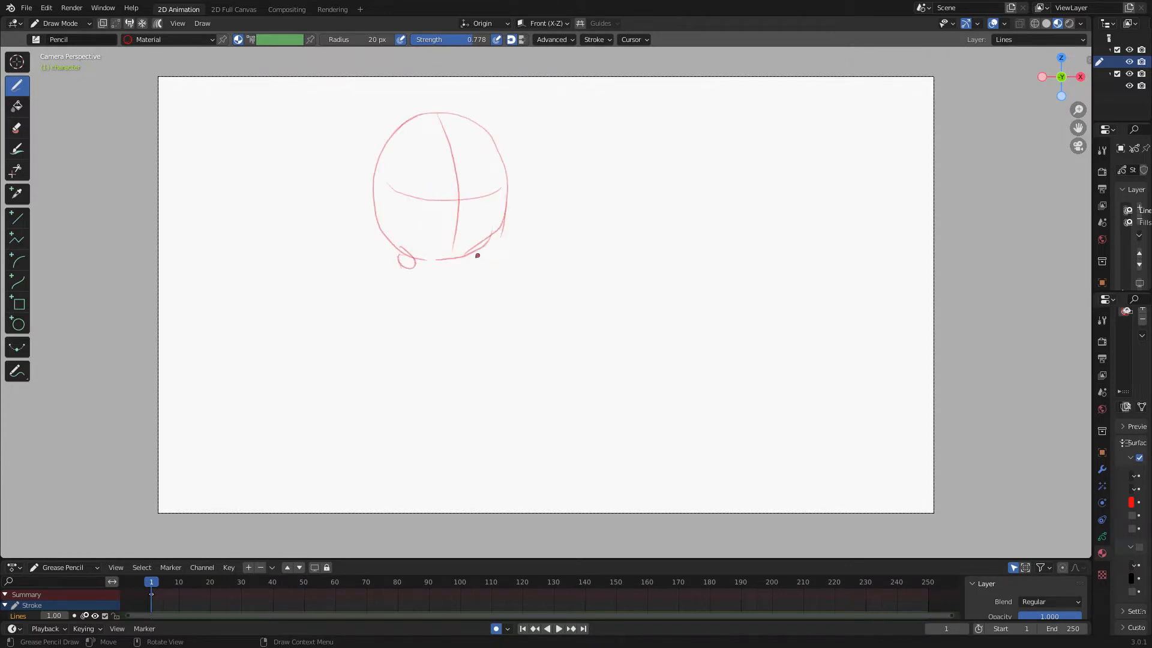
Sketch the hands, torso and legs beneath the head on frame 1.
drag(510, 265, 441, 339)
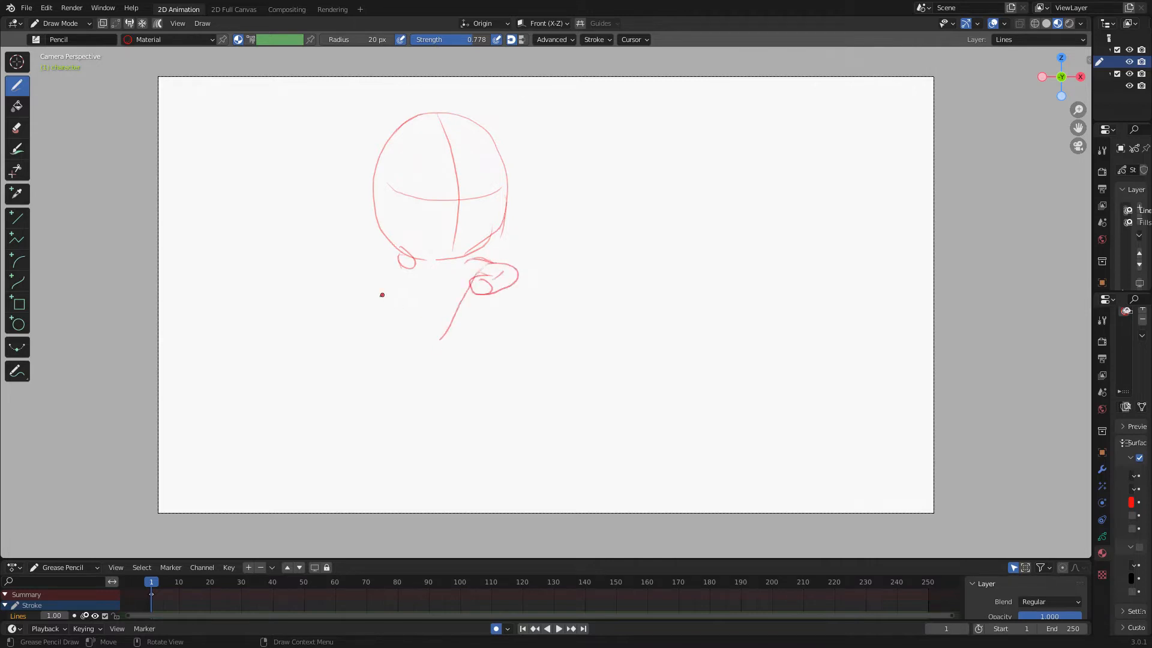
drag(377, 294, 442, 337)
mouse_move(398, 269)
mouse_down()
mouse_move(414, 296)
mouse_move(458, 263)
mouse_up()
drag(377, 330, 414, 337)
drag(378, 297, 375, 330)
mouse_move(441, 346)
mouse_down()
mouse_move(455, 405)
mouse_move(444, 404)
mouse_up()
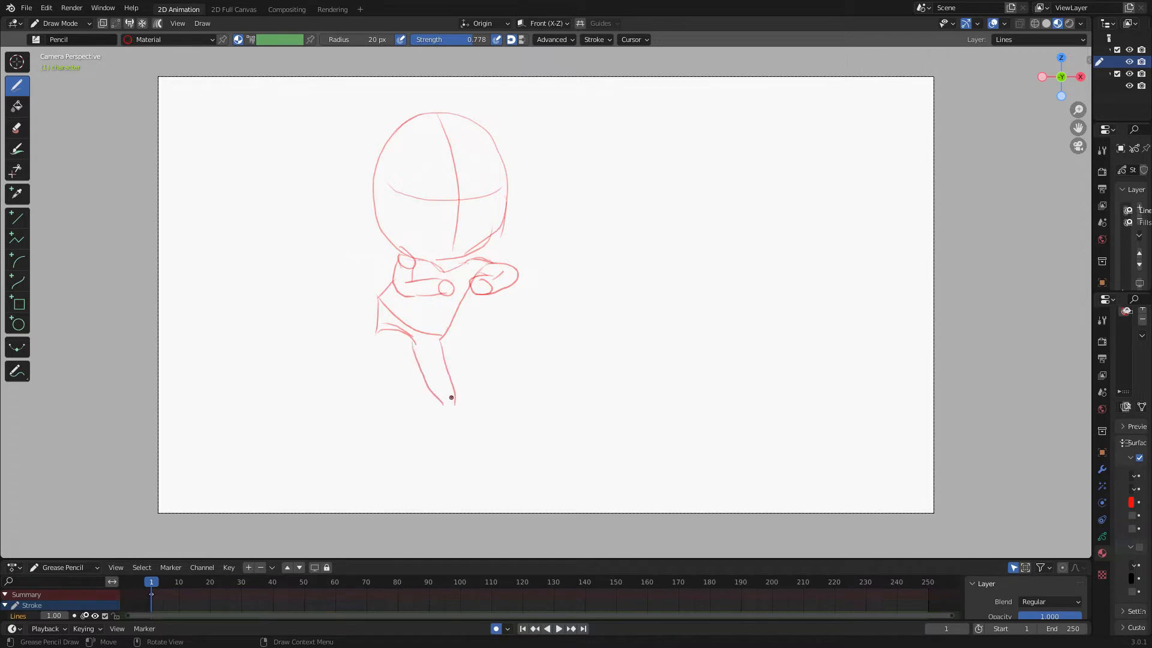
mouse_move(408, 347)
mouse_down()
mouse_move(423, 400)
mouse_move(413, 408)
mouse_up()
drag(375, 329, 406, 403)
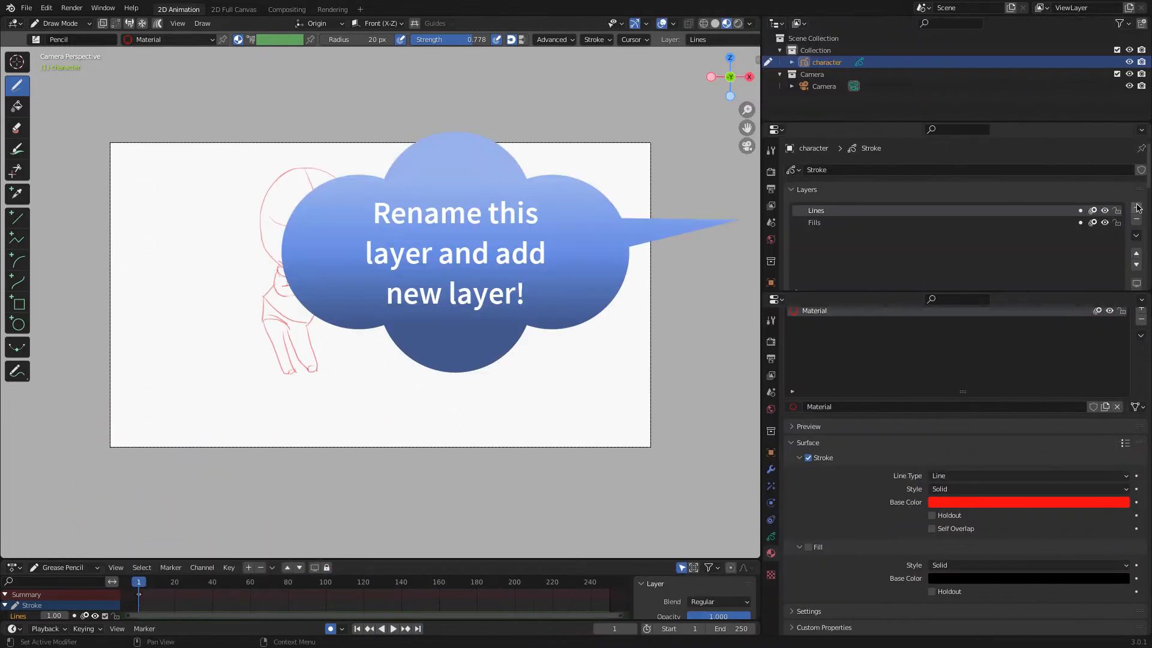
Rename the Lines layer as sketch.
double_click(837, 211)
text(sketch)
key(Return)
Add a new layer named background and move it below the sketch layer.
click(1136, 207)
double_click(837, 212)
text(background)
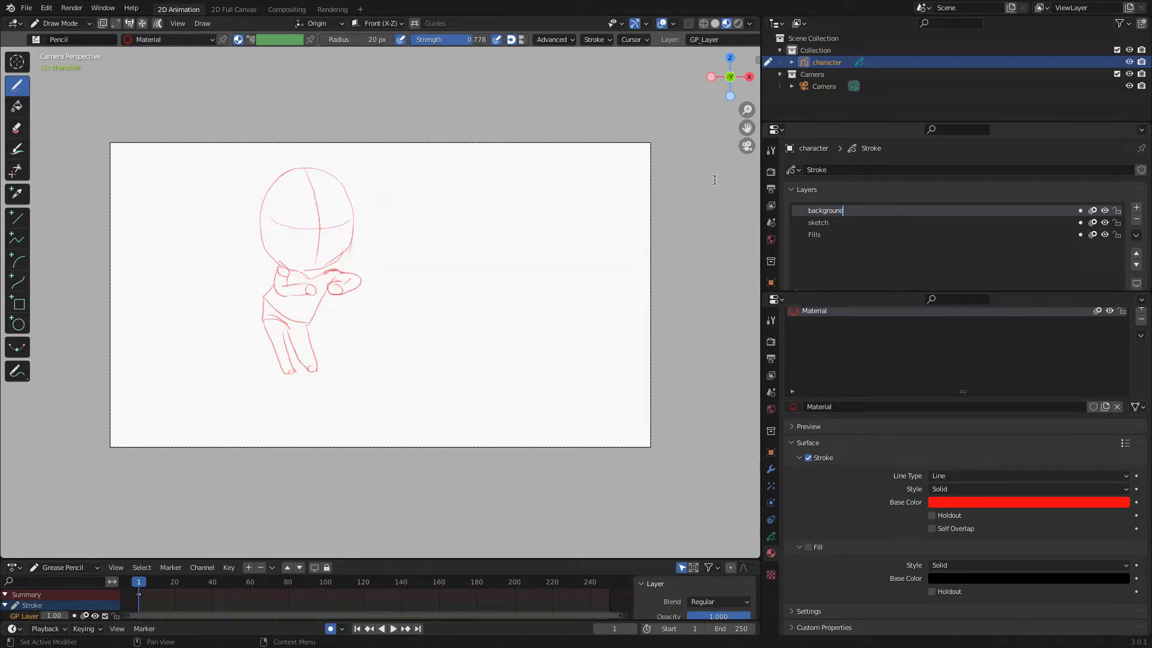
key(Return)
click(1137, 265)
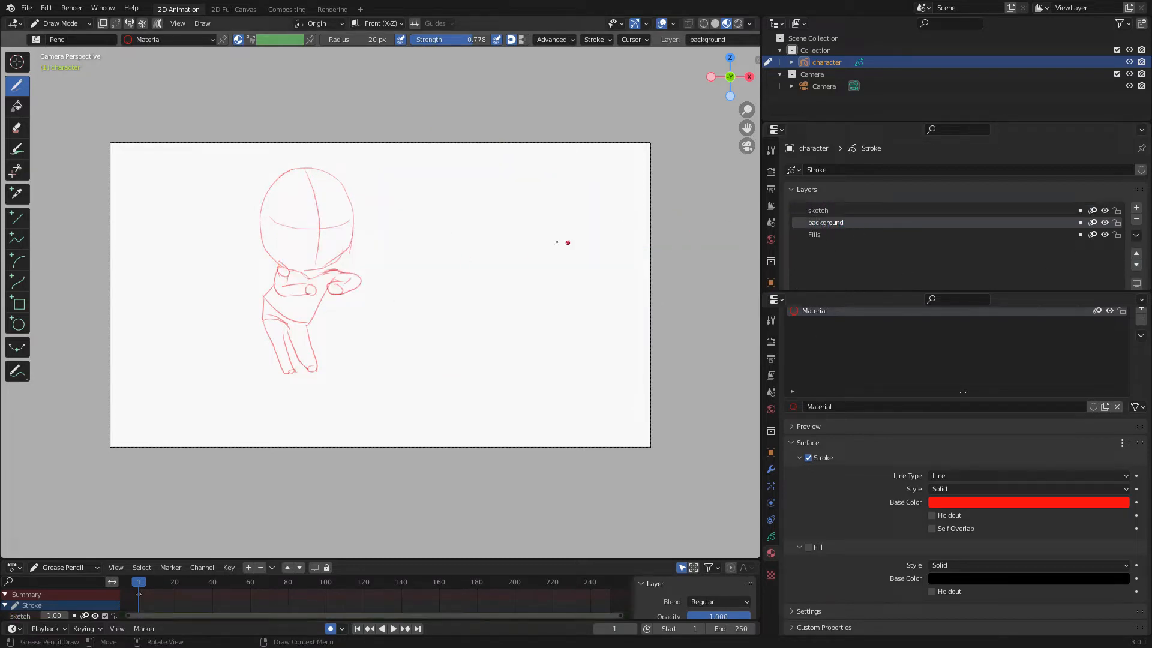
With the Line tool, draw a horizontal ground guideline across the lower part of the camera frame.
click(17, 218)
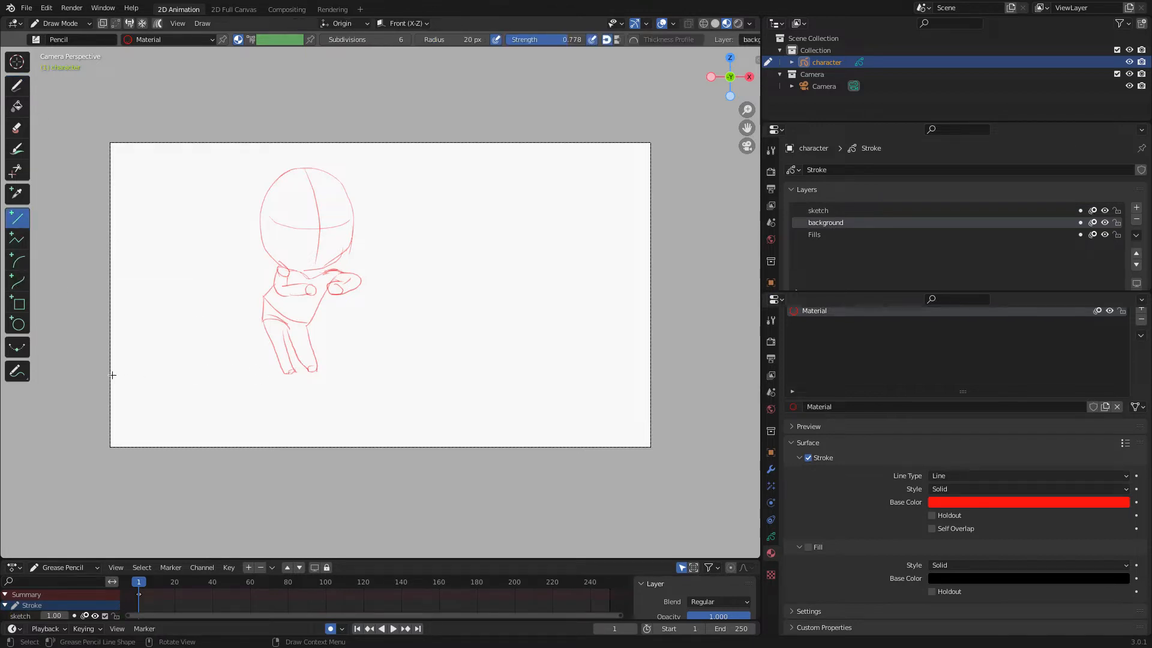
drag(112, 370, 651, 370)
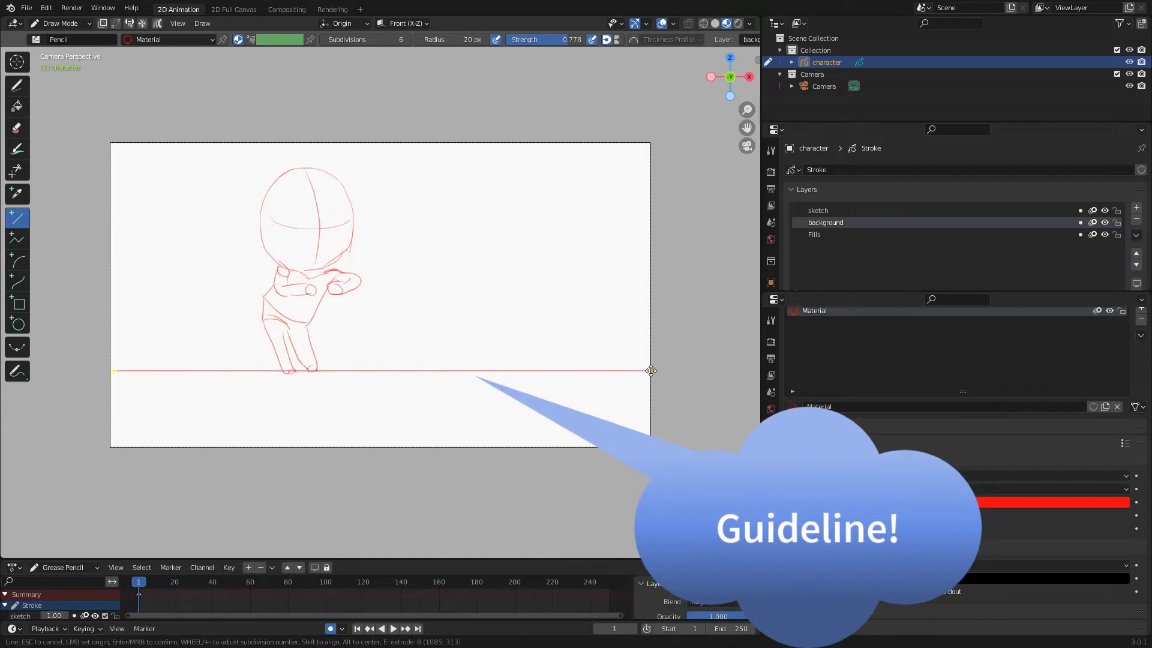
drag(112, 371, 112, 376)
drag(651, 371, 652, 372)
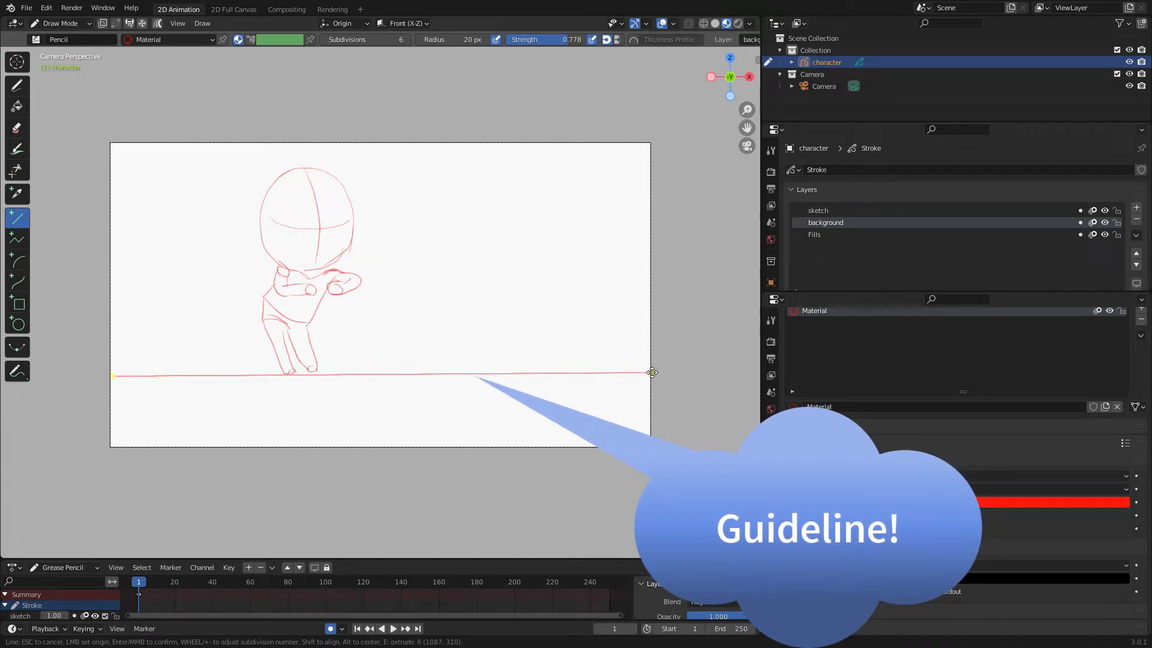
key(Return)
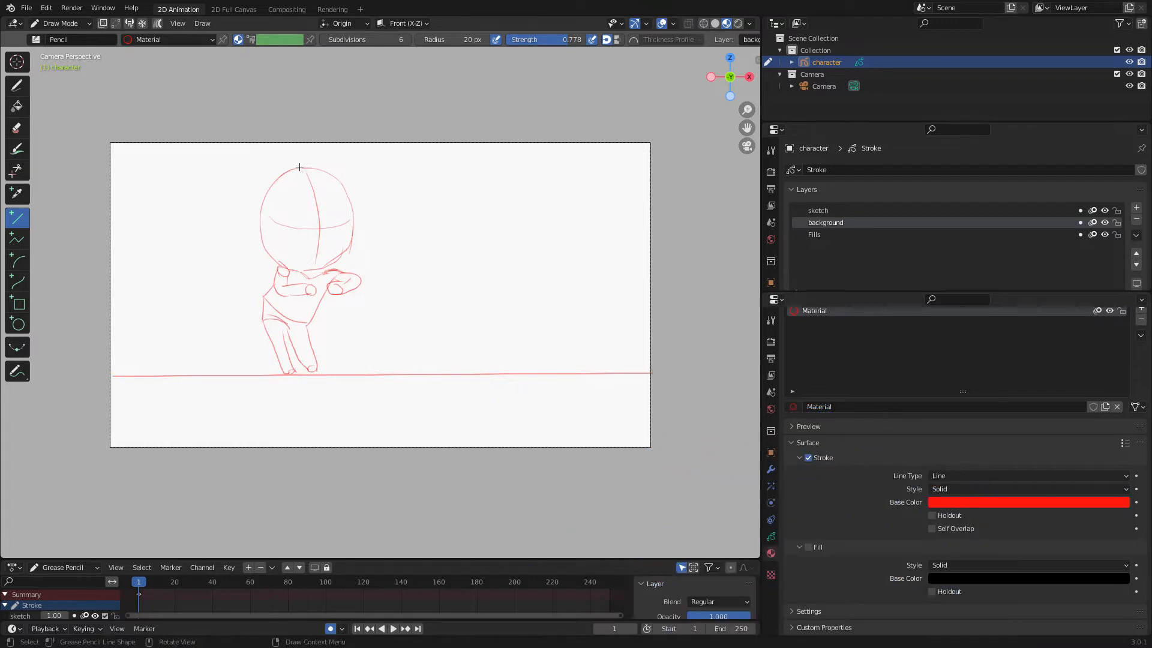
Draw a second horizontal guideline across the top of the camera frame.
drag(112, 167, 648, 167)
drag(111, 171, 116, 163)
drag(648, 168, 653, 163)
drag(114, 163, 105, 163)
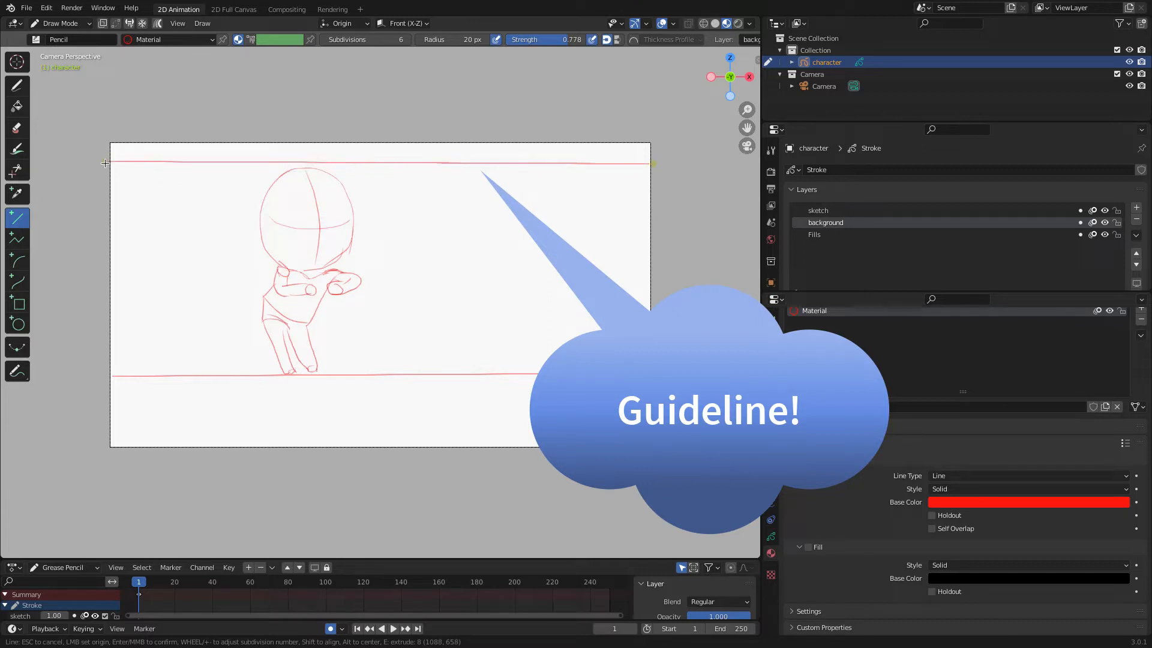
key(Return)
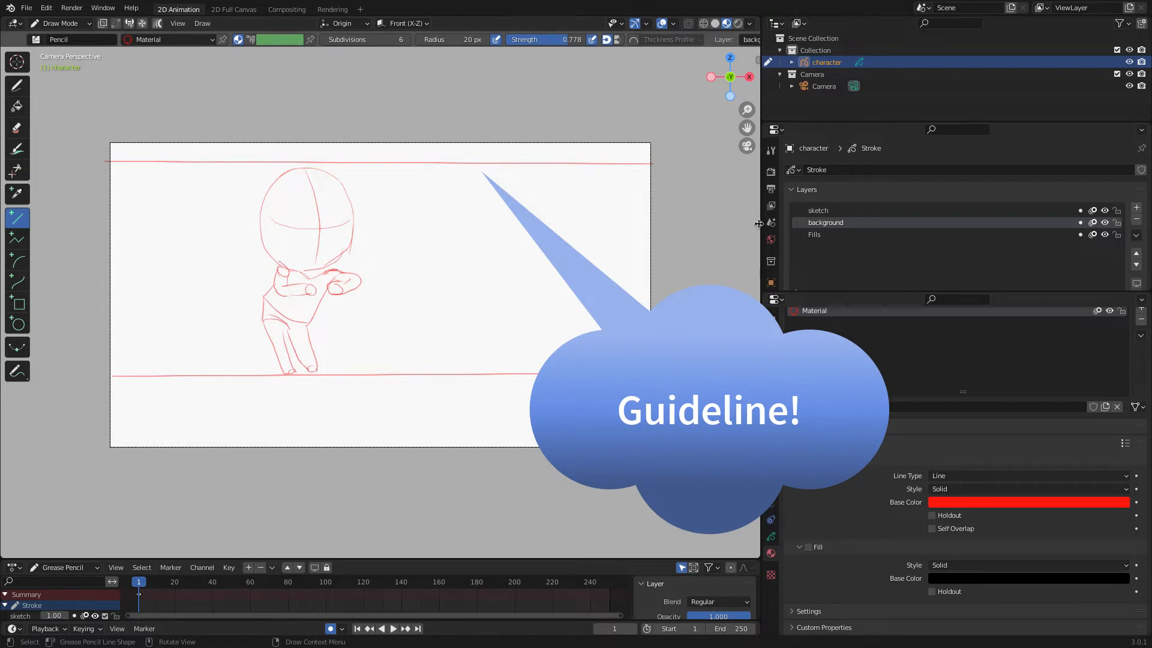
Collapse the properties area and switch back to the Draw tool.
drag(759, 223, 1131, 223)
click(17, 86)
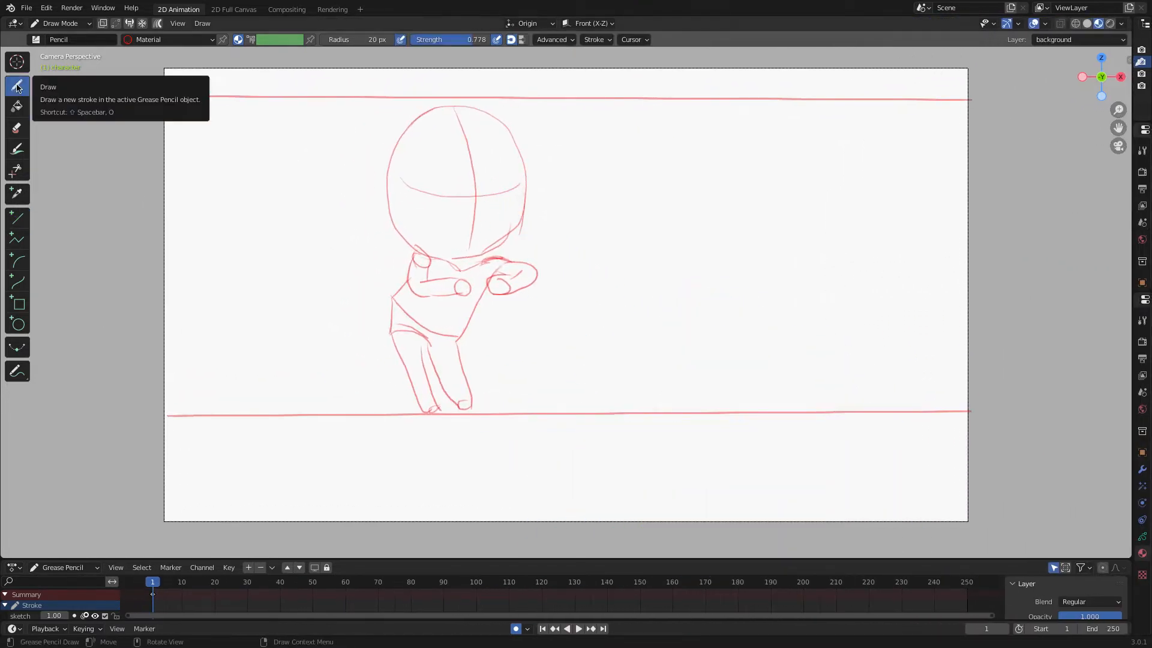
Go to frame 2 and sketch the head circle with crossing guide lines.
key(Right)
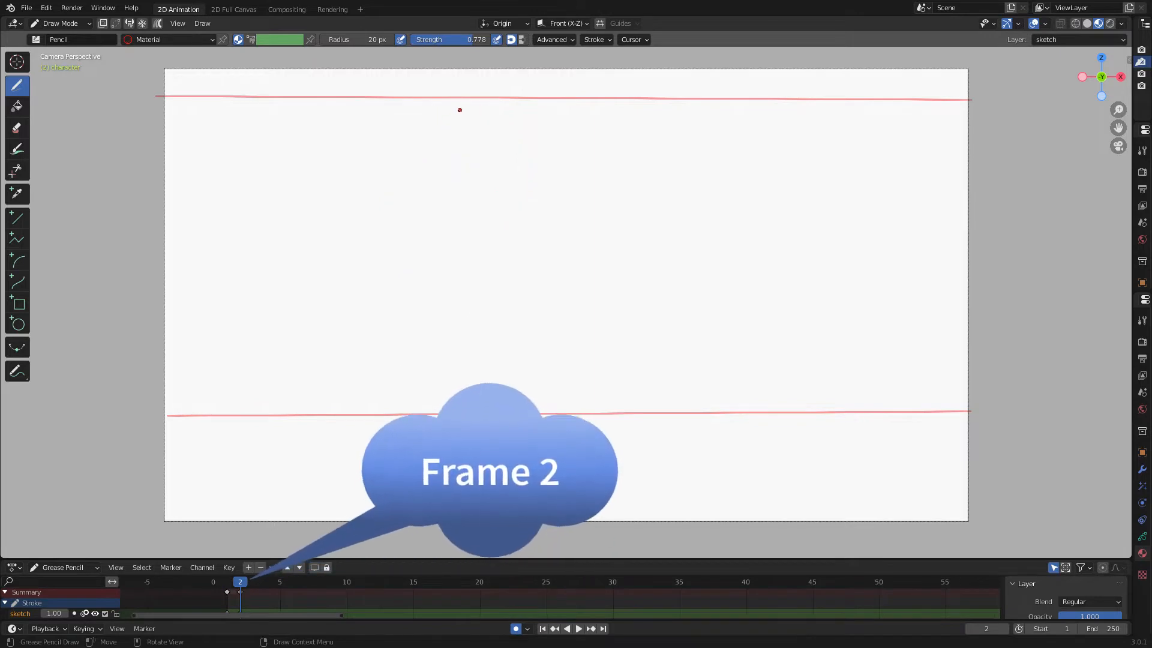
mouse_move(451, 124)
mouse_down()
mouse_move(430, 134)
mouse_move(417, 243)
mouse_up()
drag(445, 127, 514, 264)
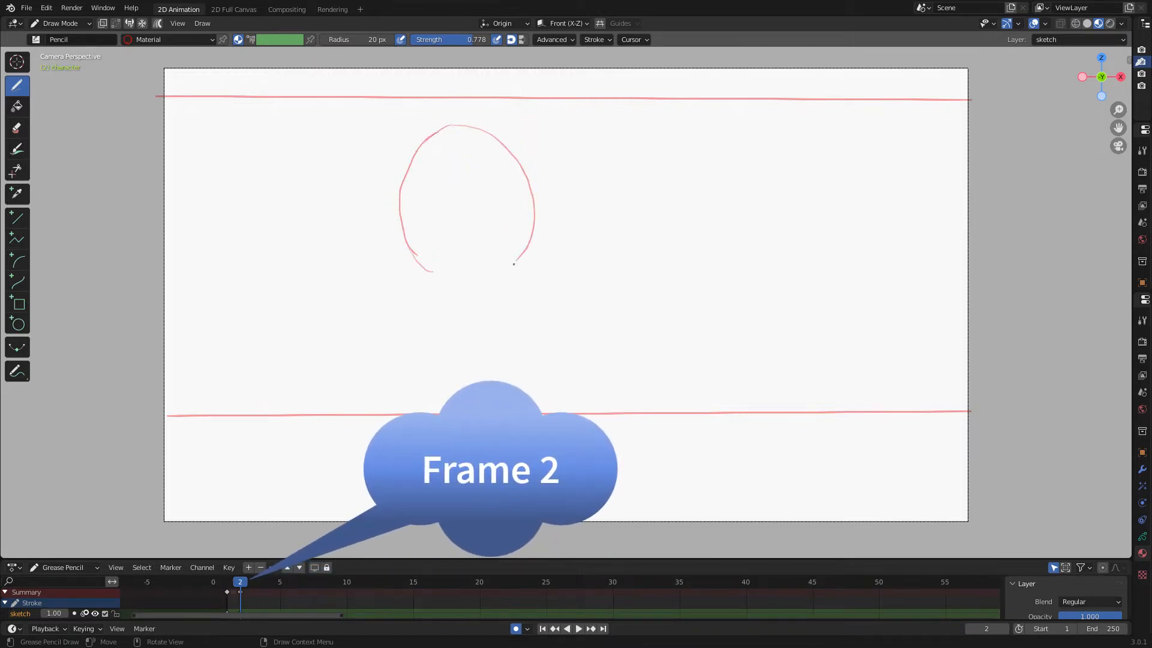
drag(456, 127, 478, 268)
drag(401, 199, 532, 195)
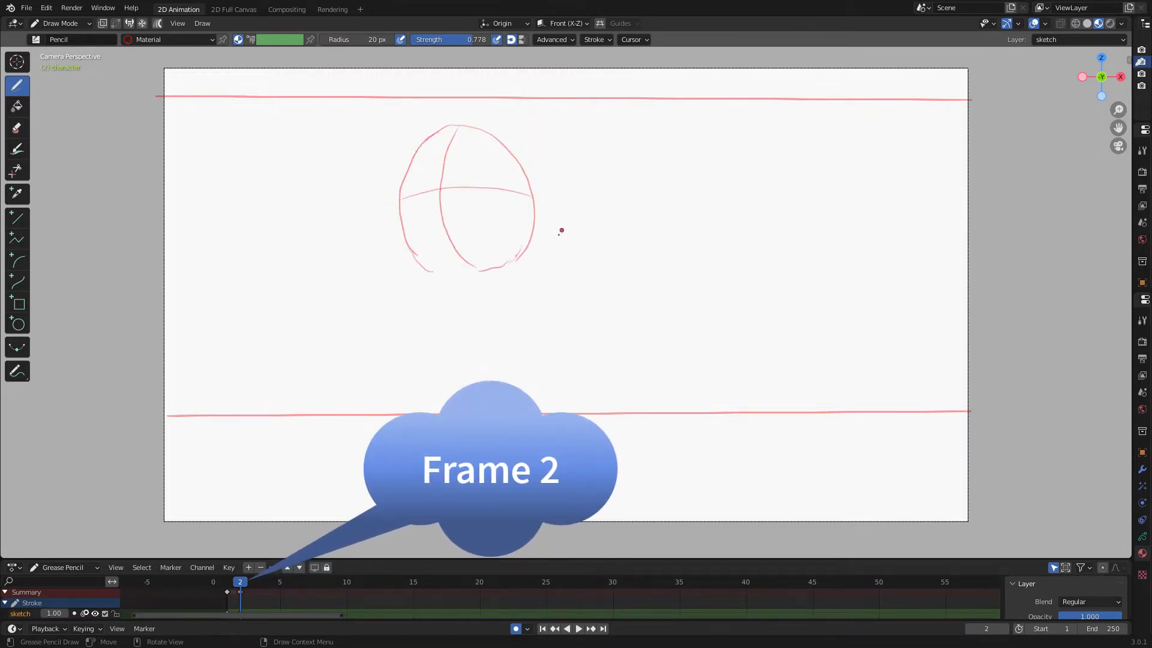
Sketch the shoulders, hands and torso under the head on frame 2.
drag(464, 272, 472, 270)
drag(463, 275, 428, 282)
mouse_move(464, 284)
mouse_down()
mouse_move(436, 296)
mouse_move(416, 268)
mouse_up()
drag(509, 261, 507, 262)
mouse_move(524, 261)
mouse_down()
mouse_move(532, 257)
mouse_move(514, 284)
mouse_move(527, 277)
mouse_move(490, 296)
mouse_move(477, 350)
mouse_move(401, 318)
mouse_up()
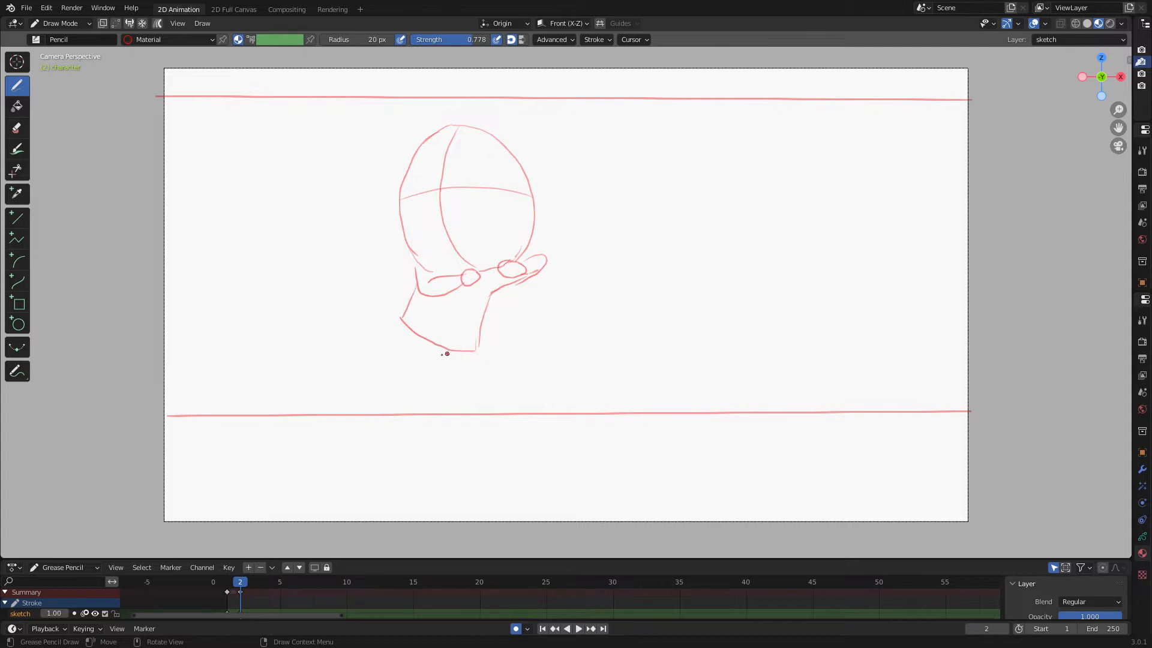
Sketch the legs and feet on frame 2.
drag(478, 346, 444, 413)
mouse_move(432, 351)
mouse_down()
mouse_move(471, 410)
mouse_move(424, 382)
mouse_move(441, 414)
mouse_up()
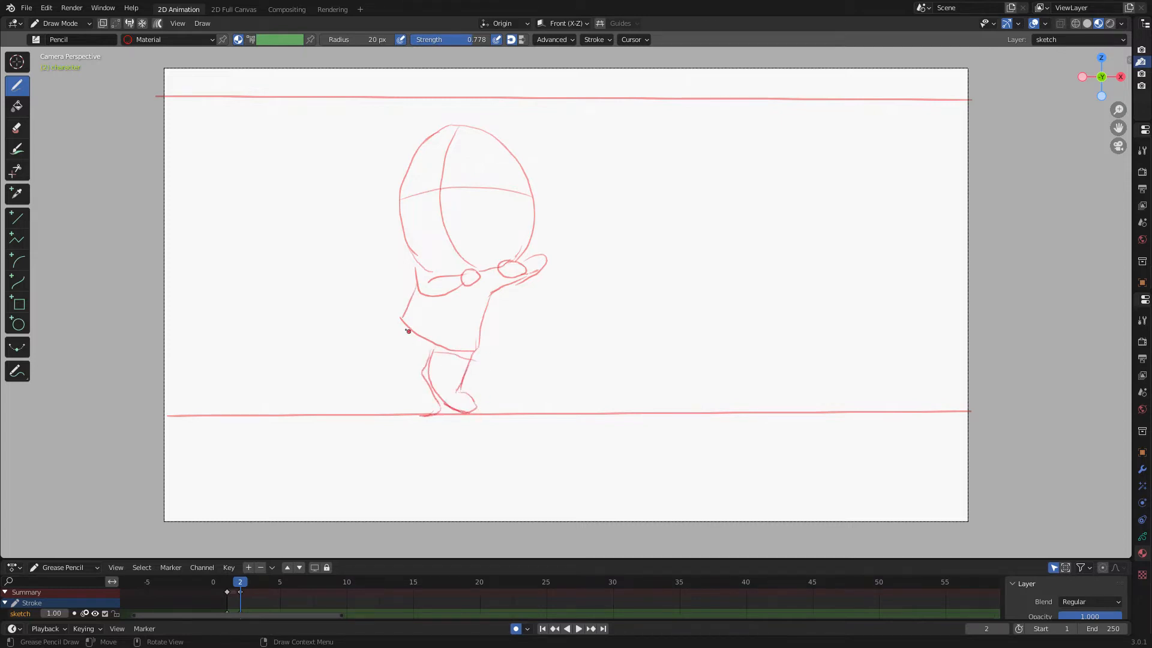
drag(400, 324, 418, 408)
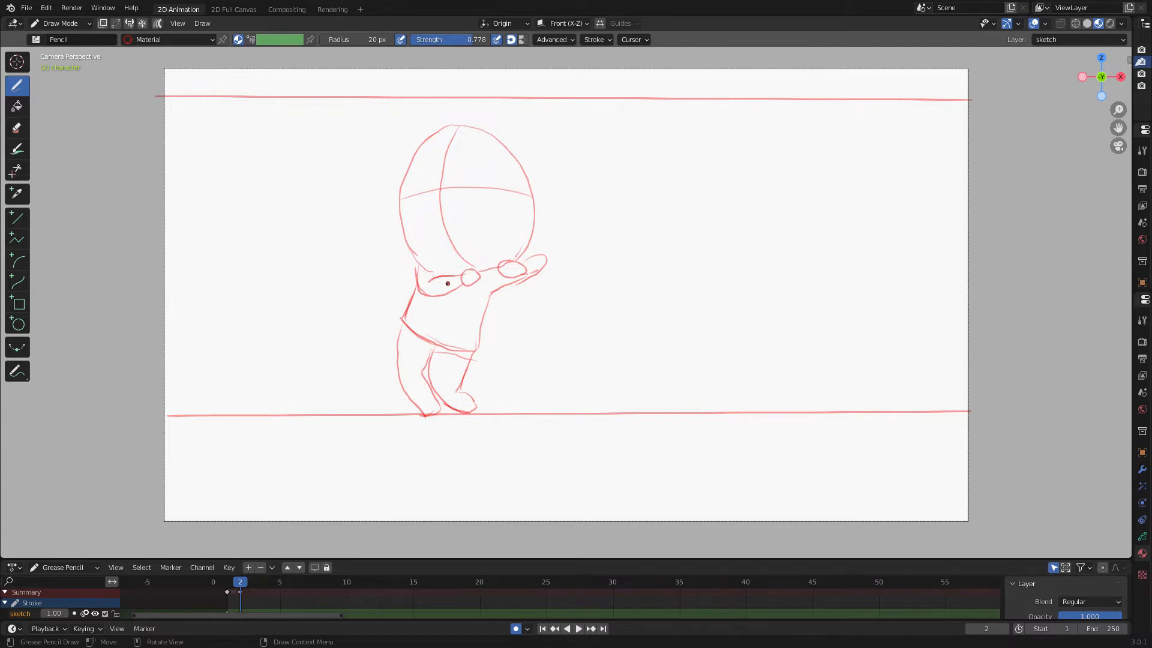
Flip between frames 1 and 2 to compare the poses and add a waist stroke on frame 2.
key(Left)
key(Right)
drag(415, 328, 434, 351)
key(Left)
key(Right)
key(Left)
key(Right)
key(Right)
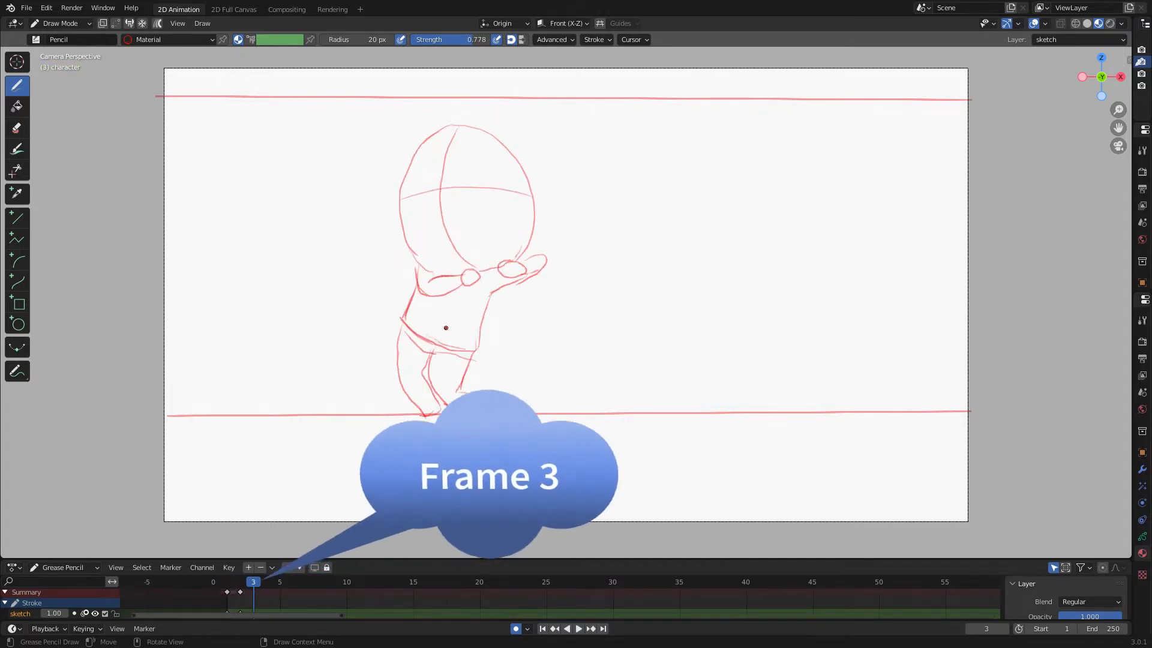
Go to frame 3 and sketch the head outline and torso.
mouse_move(468, 137)
mouse_down()
mouse_move(449, 144)
mouse_move(432, 265)
mouse_up()
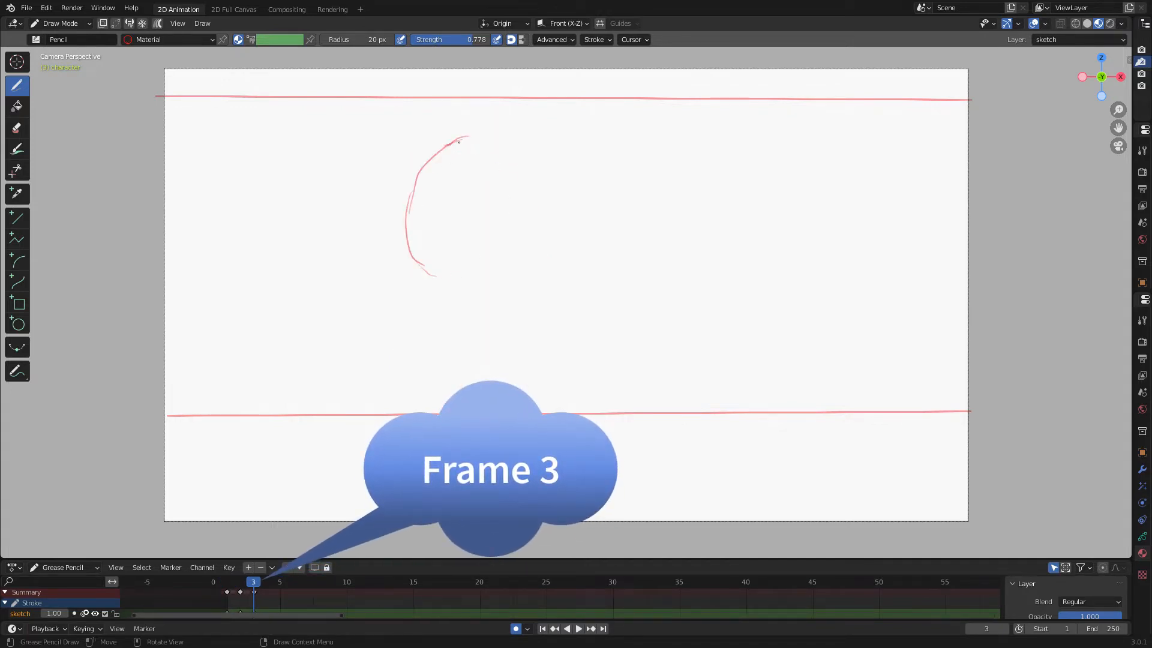
mouse_move(459, 142)
mouse_down()
mouse_move(529, 240)
mouse_move(487, 281)
mouse_move(453, 278)
mouse_move(456, 296)
mouse_move(551, 282)
mouse_move(423, 345)
mouse_up()
drag(425, 294, 418, 342)
drag(412, 341, 473, 351)
Sketch the bent legs and shoulder on frame 3.
drag(454, 360, 487, 373)
mouse_move(493, 349)
mouse_down()
mouse_move(467, 388)
mouse_move(471, 414)
mouse_up()
drag(443, 365, 439, 394)
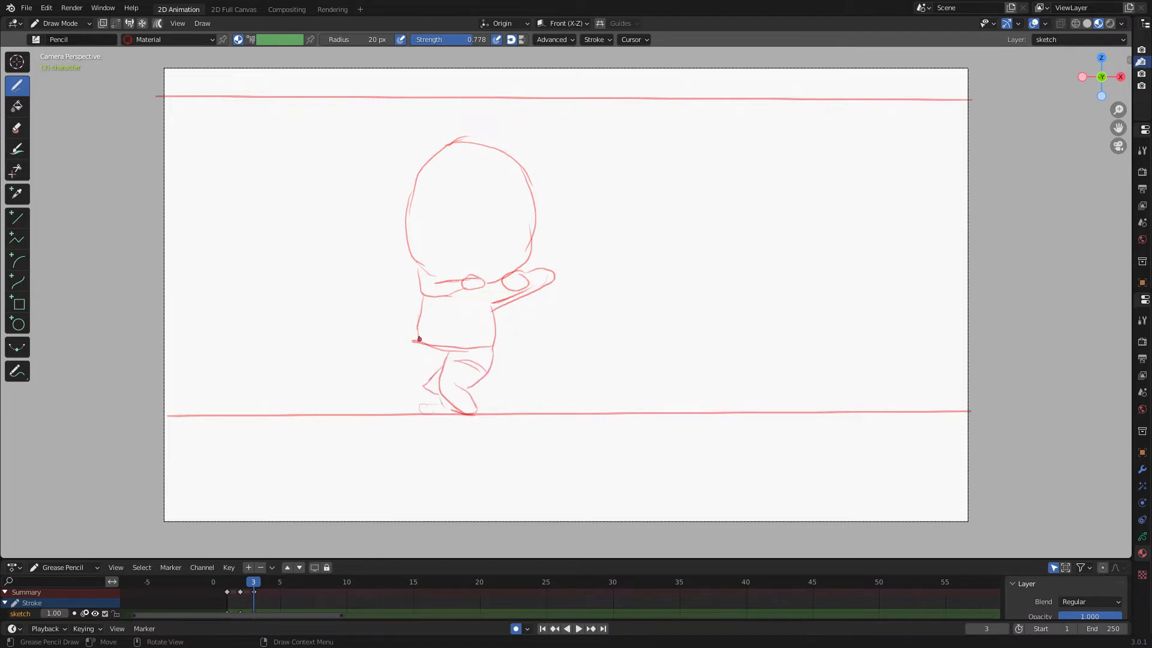
drag(419, 339, 424, 405)
mouse_move(426, 300)
mouse_down()
mouse_move(470, 287)
mouse_move(440, 283)
mouse_move(444, 296)
mouse_up()
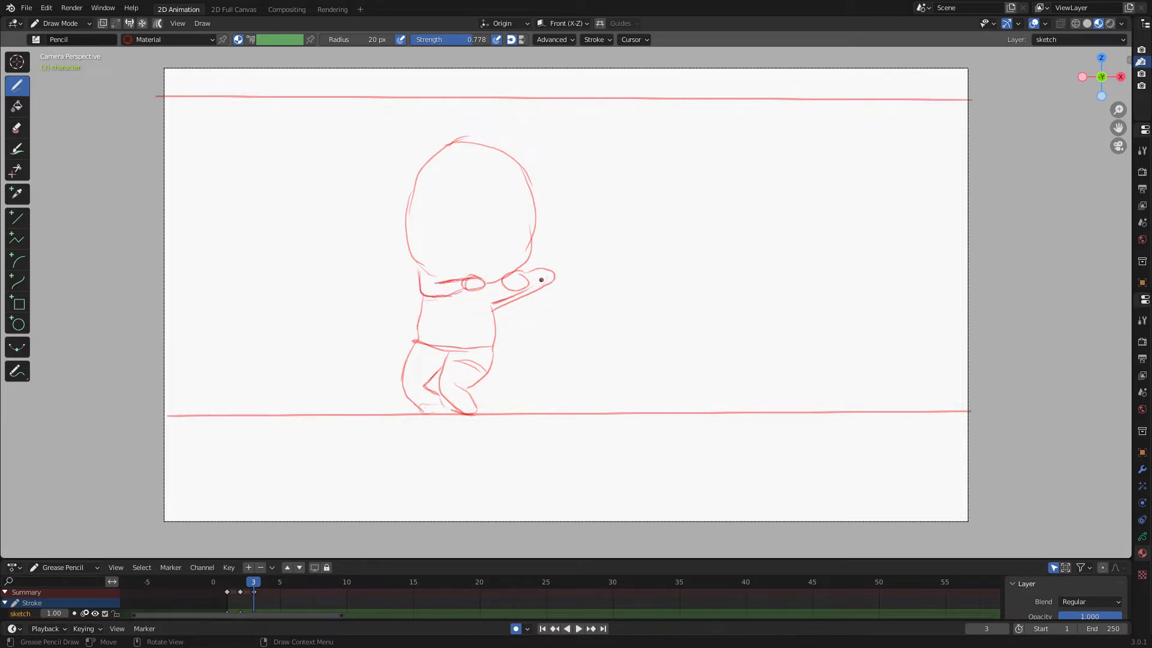
Add crossing guide lines on the head and a foot stroke on frame 3.
drag(465, 139, 461, 277)
drag(415, 205, 540, 217)
drag(424, 386, 447, 412)
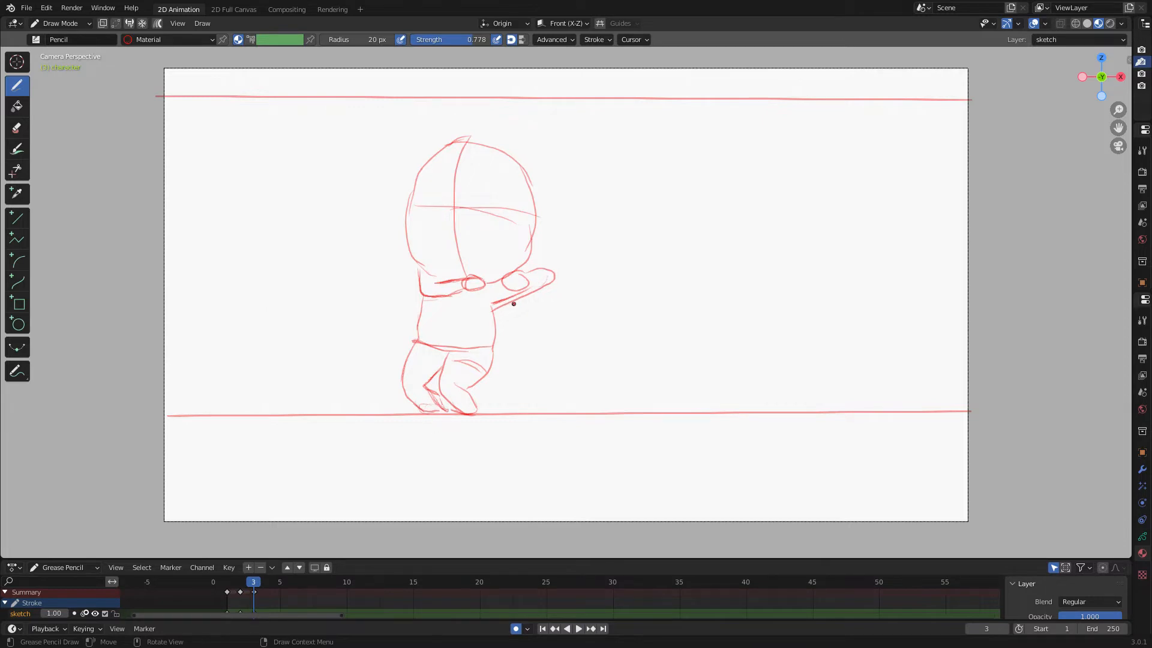
Redraw the lower outline of the extended arm on frame 3, undoing the first attempt.
drag(554, 276, 522, 289)
key(ctrl+z)
key(ctrl+z)
key(ctrl+z)
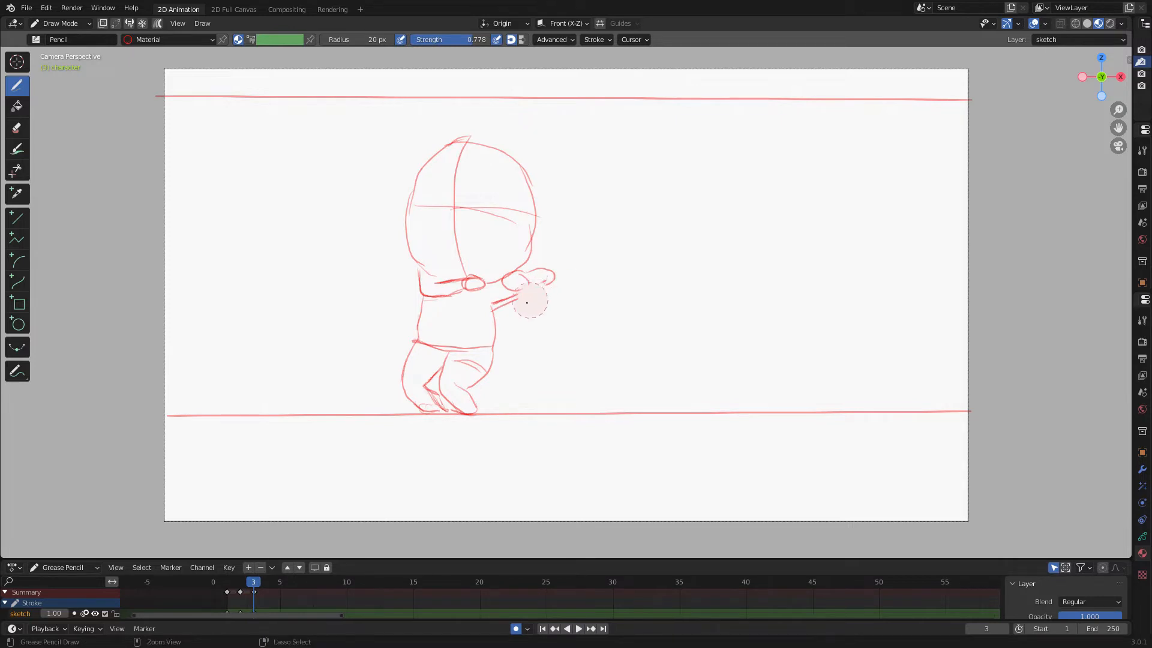
drag(532, 288, 555, 275)
mouse_move(498, 303)
mouse_down()
mouse_move(549, 285)
mouse_move(493, 318)
mouse_up()
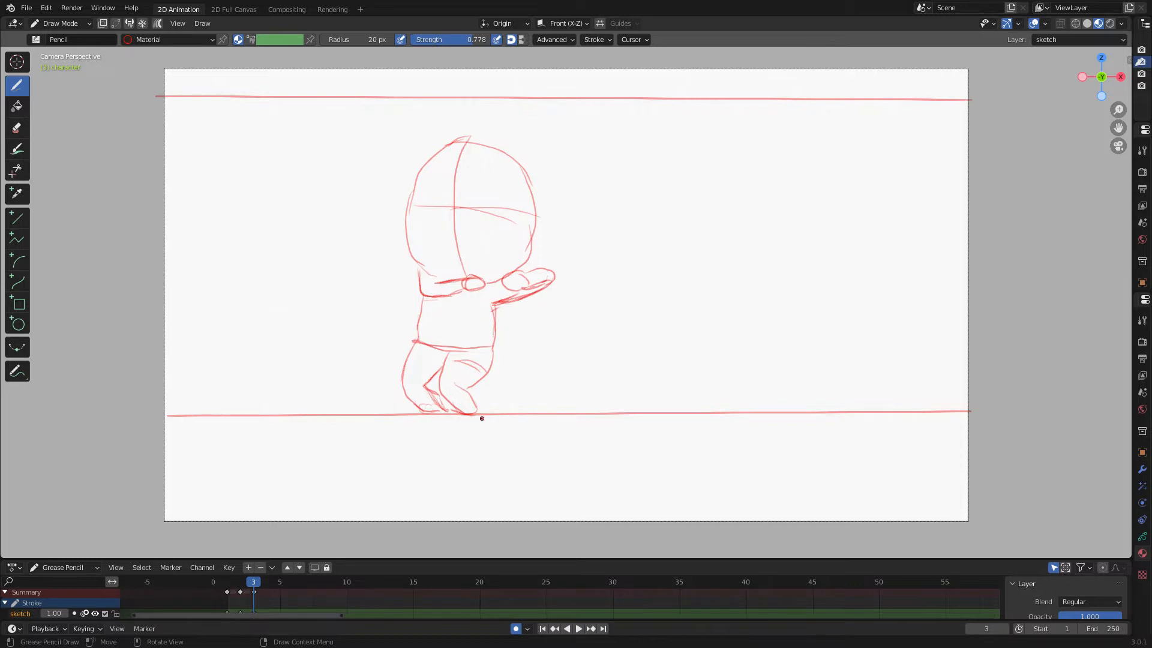
Flip back through the earlier frames, go to frame 4, and sketch crossing guide lines for the head.
key(Left)
key(Left)
key(Right)
key(Right)
key(Right)
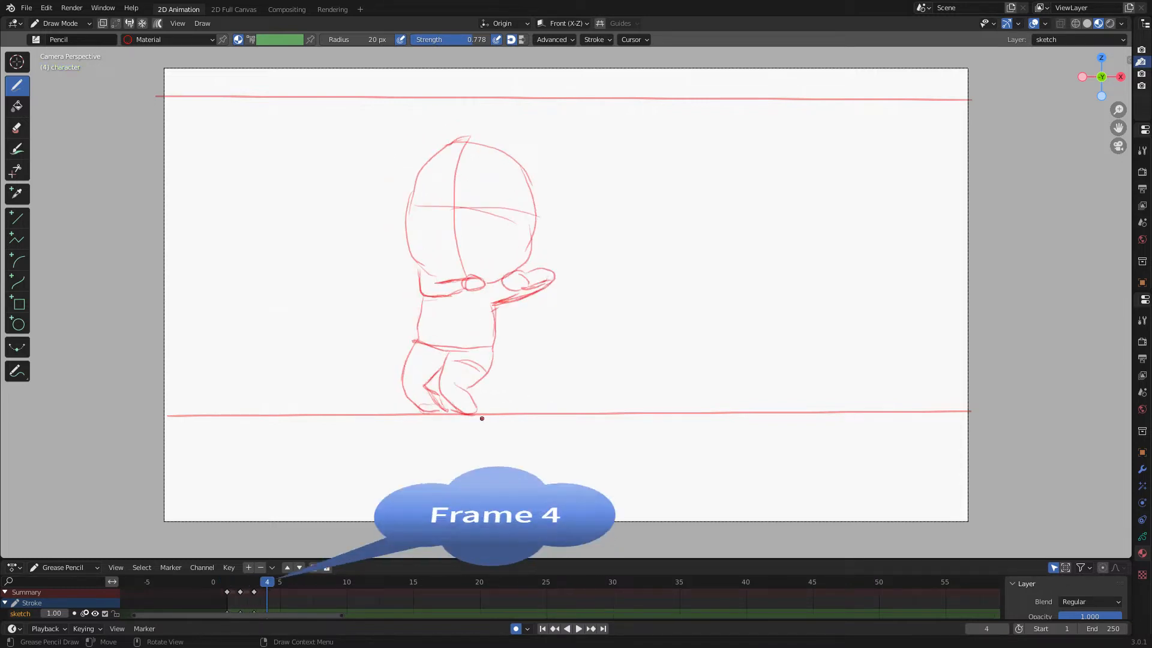
drag(456, 191, 454, 125)
mouse_move(457, 263)
mouse_down()
mouse_move(453, 195)
mouse_move(503, 195)
mouse_up()
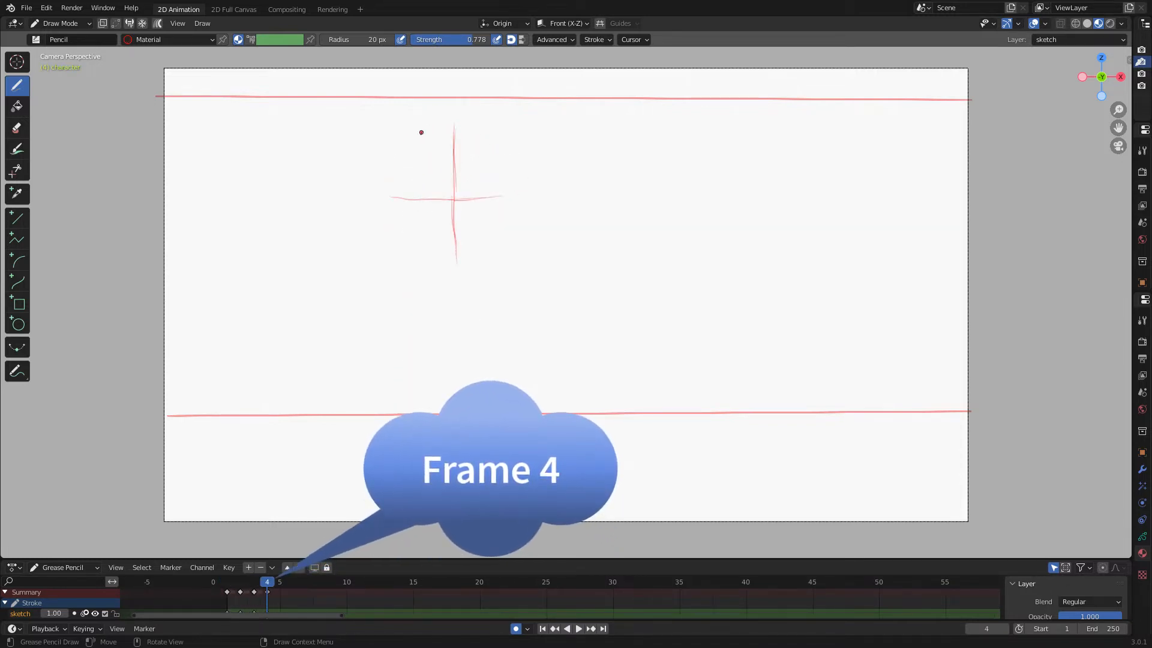
Sketch the head outline, torso, crouched legs and folded arms on frame 4.
mouse_move(423, 129)
mouse_down()
mouse_move(516, 188)
mouse_move(490, 257)
mouse_move(433, 267)
mouse_move(392, 216)
mouse_move(437, 269)
mouse_move(486, 289)
mouse_move(408, 294)
mouse_move(420, 280)
mouse_move(489, 289)
mouse_move(456, 302)
mouse_move(508, 317)
mouse_move(475, 392)
mouse_up()
drag(474, 348, 503, 341)
mouse_move(432, 332)
mouse_down()
mouse_move(508, 315)
mouse_move(509, 345)
mouse_move(450, 408)
mouse_move(431, 411)
mouse_up()
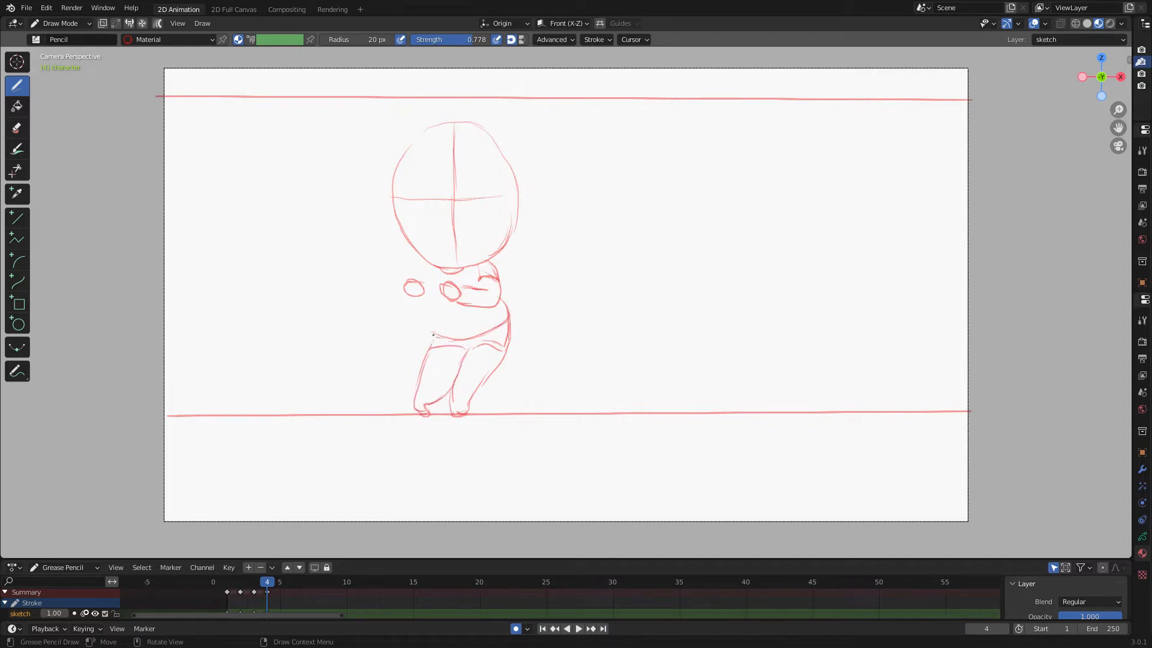
mouse_move(423, 302)
mouse_down()
mouse_move(432, 337)
mouse_move(416, 409)
mouse_up()
mouse_move(419, 281)
mouse_down()
mouse_move(403, 265)
mouse_move(376, 277)
mouse_move(401, 292)
mouse_up()
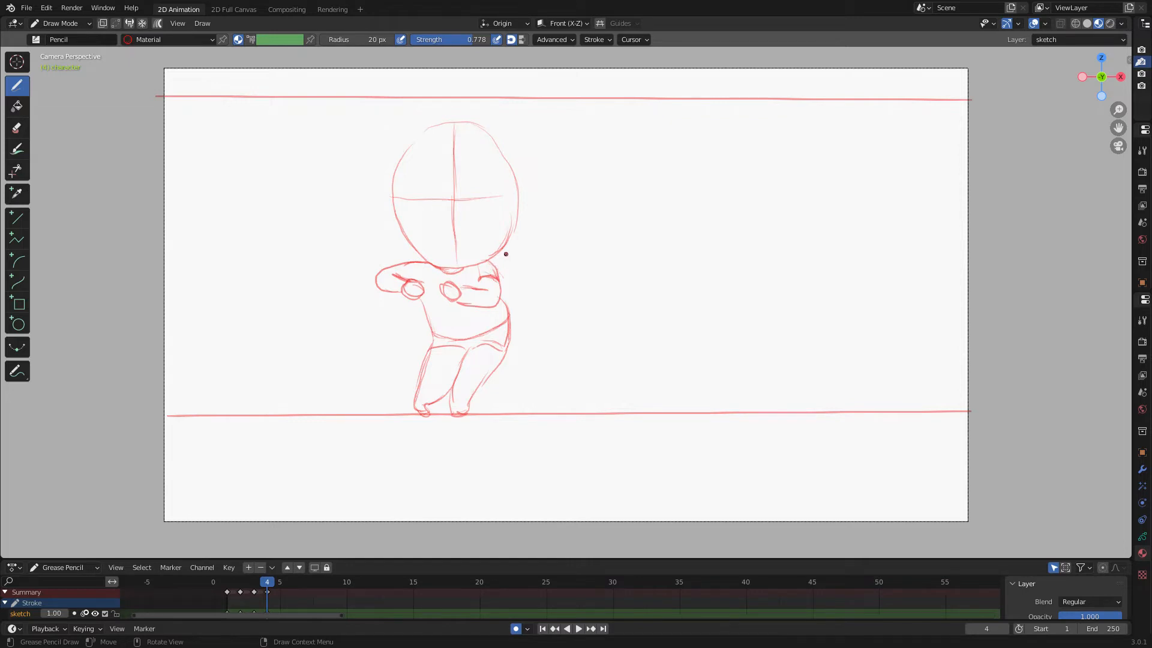
Flip through the earlier frames, go to frame 5, and sketch the head's vertical guide and outline.
key(Left)
key(Left)
key(Left)
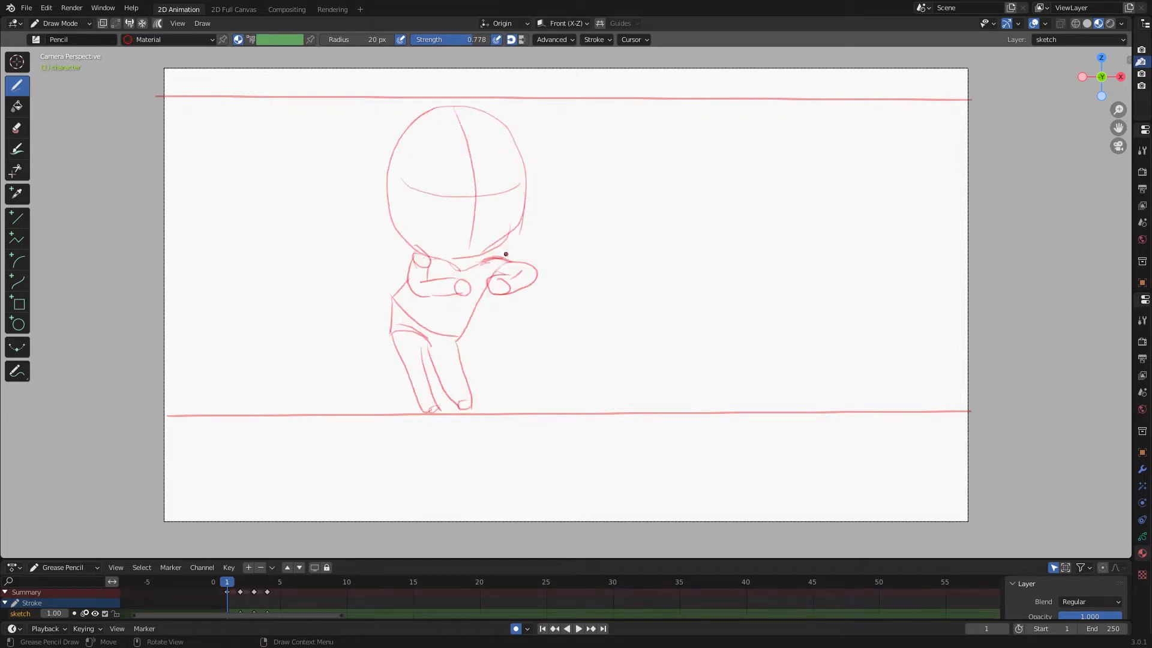
key(Right)
key(Right)
key(Right)
key(Right)
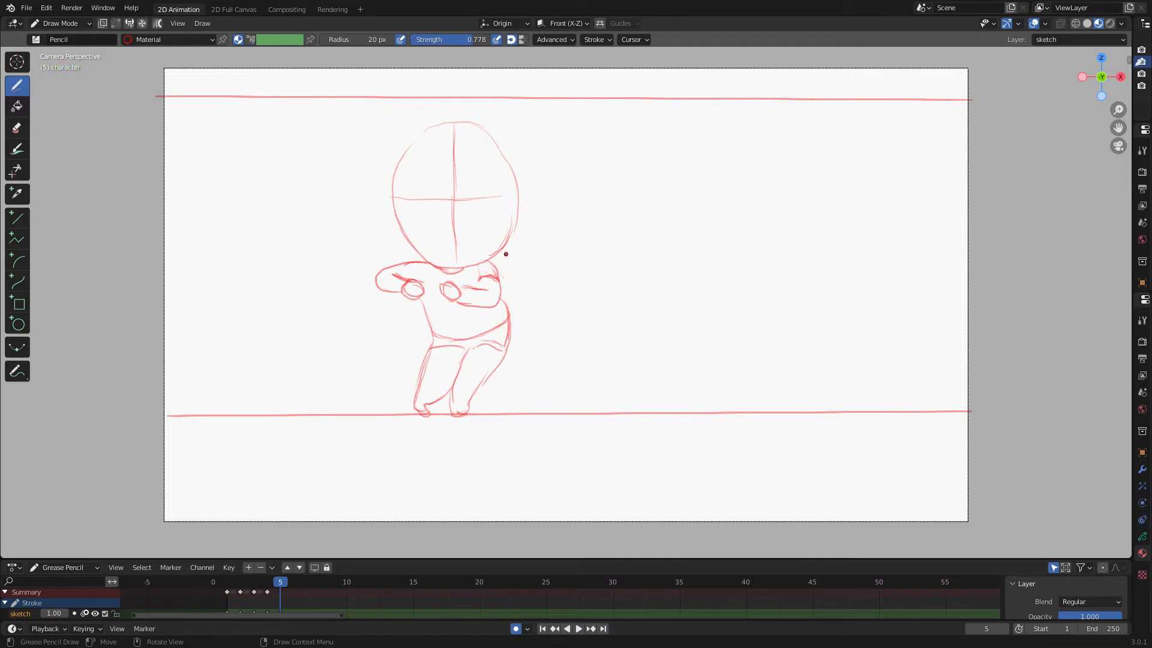
drag(451, 134, 460, 252)
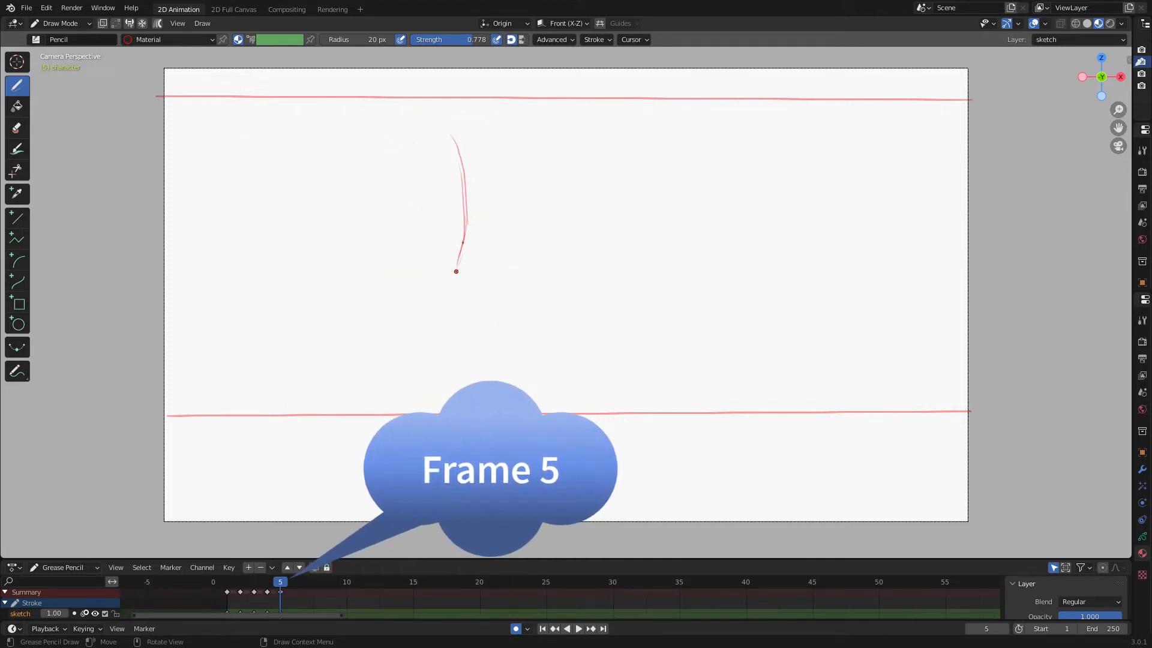
mouse_move(390, 175)
mouse_down()
mouse_move(441, 137)
mouse_move(499, 178)
mouse_move(476, 270)
mouse_move(454, 271)
mouse_up()
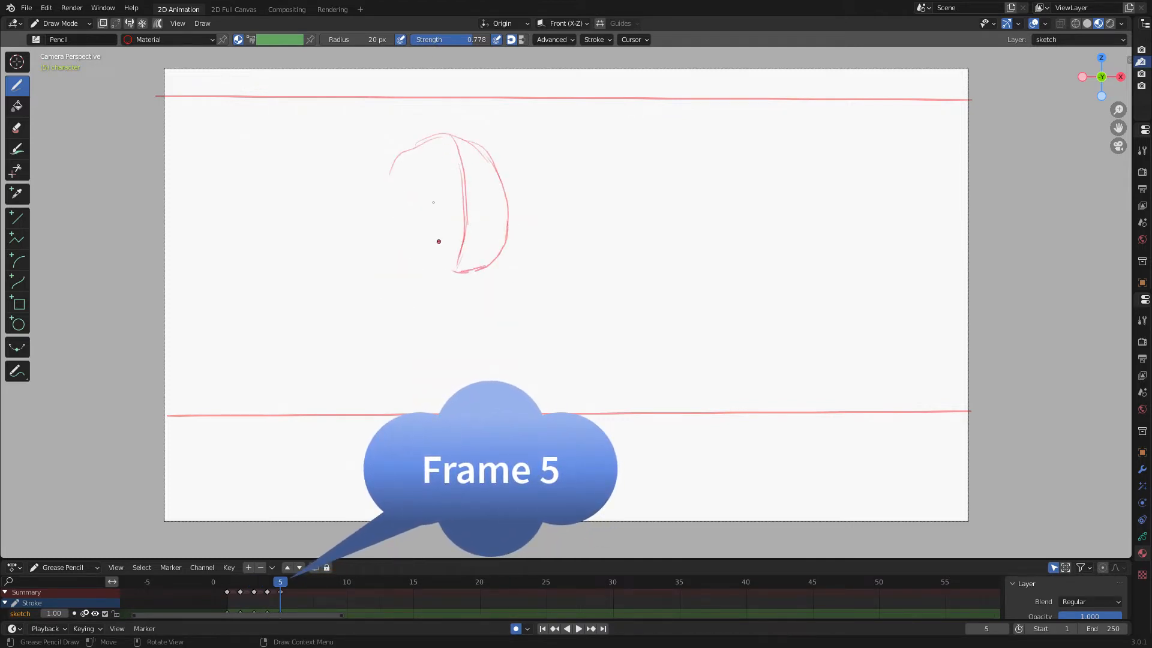
Complete the head outline and sketch the shoulder, chest and back line on frame 5.
mouse_move(450, 131)
mouse_down()
mouse_move(384, 193)
mouse_move(418, 261)
mouse_up()
mouse_move(435, 271)
mouse_down()
mouse_move(432, 293)
mouse_move(485, 283)
mouse_up()
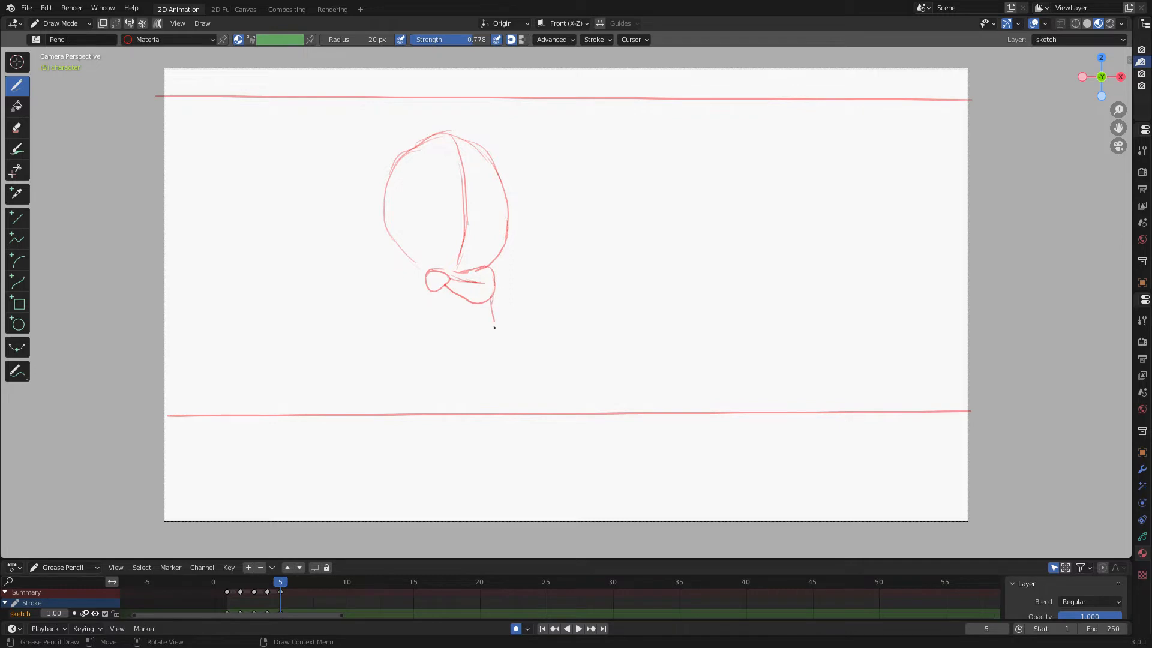
drag(495, 327, 415, 345)
mouse_move(491, 304)
mouse_down()
mouse_move(493, 372)
mouse_move(462, 408)
mouse_up()
drag(467, 352, 493, 347)
drag(466, 357, 495, 353)
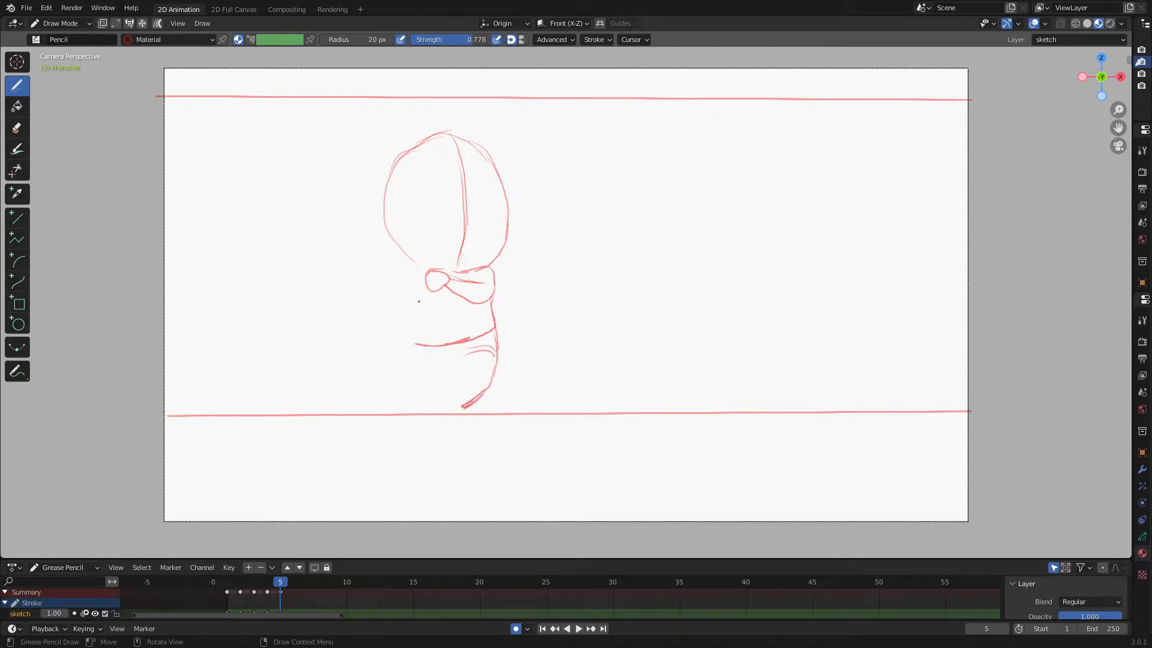
Sketch the standing legs, the raised arm and the head's horizontal guide on frame 5.
mouse_move(419, 301)
mouse_down()
mouse_move(420, 344)
mouse_move(461, 353)
mouse_move(462, 382)
mouse_move(417, 411)
mouse_up()
mouse_move(426, 355)
mouse_down()
mouse_move(427, 384)
mouse_move(457, 403)
mouse_move(445, 412)
mouse_up()
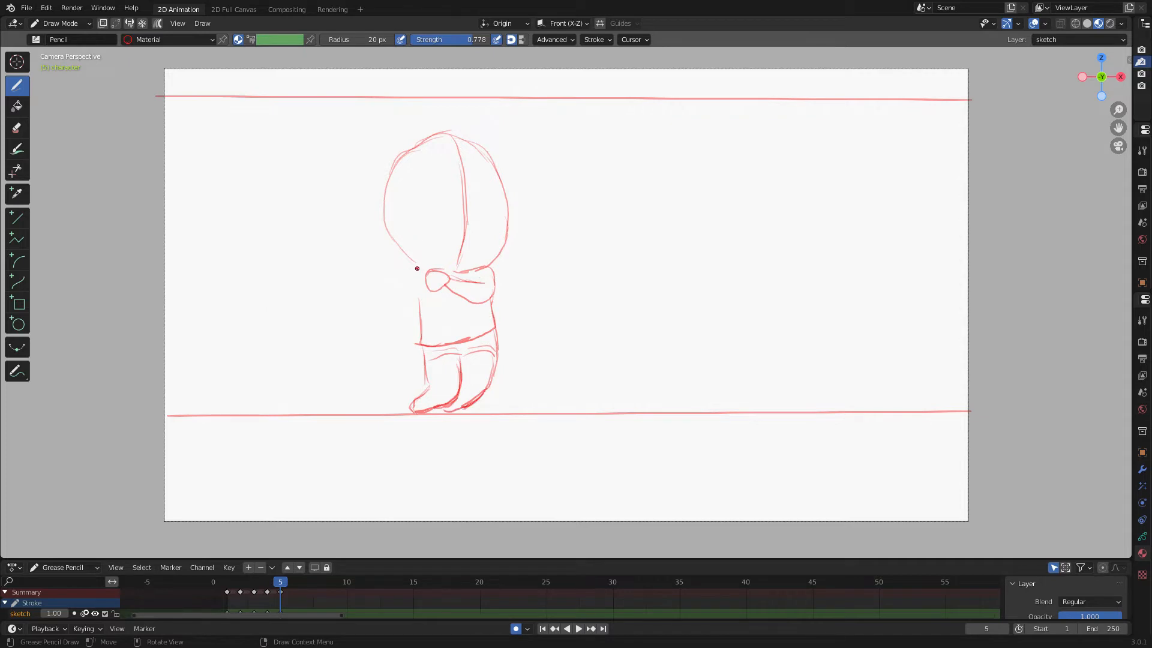
mouse_move(417, 268)
mouse_down()
mouse_move(413, 282)
mouse_move(372, 270)
mouse_move(418, 315)
mouse_up()
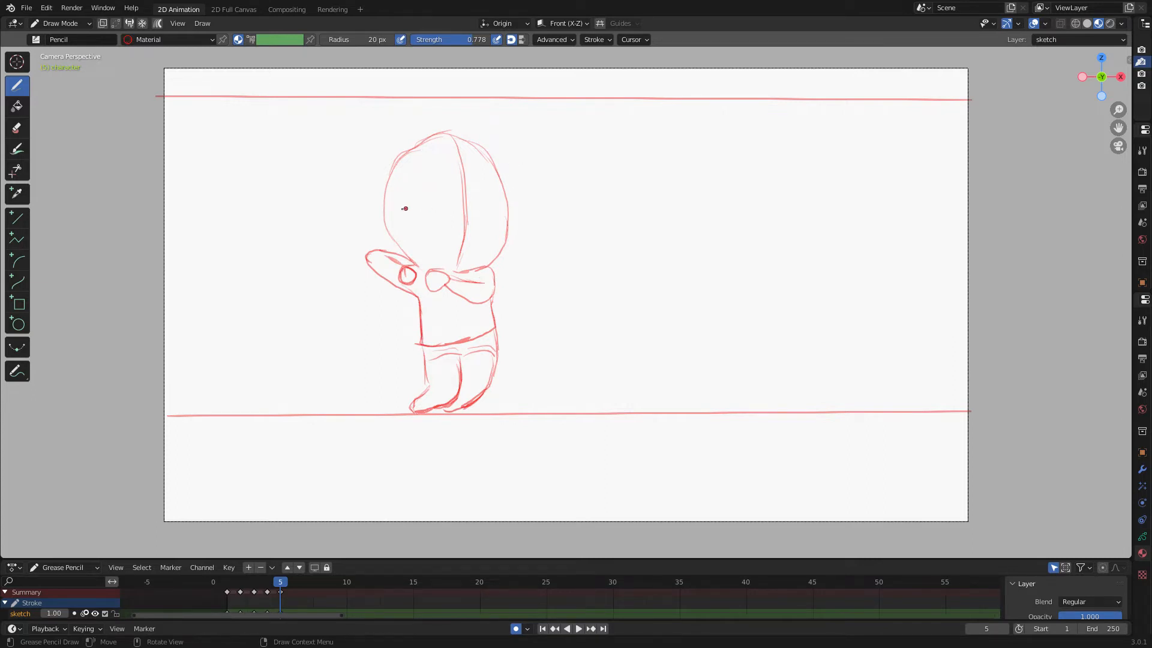
drag(399, 210, 498, 214)
Flip through the earlier frames, go to frame 6, and sketch the head's vertical guide lines.
key(Left)
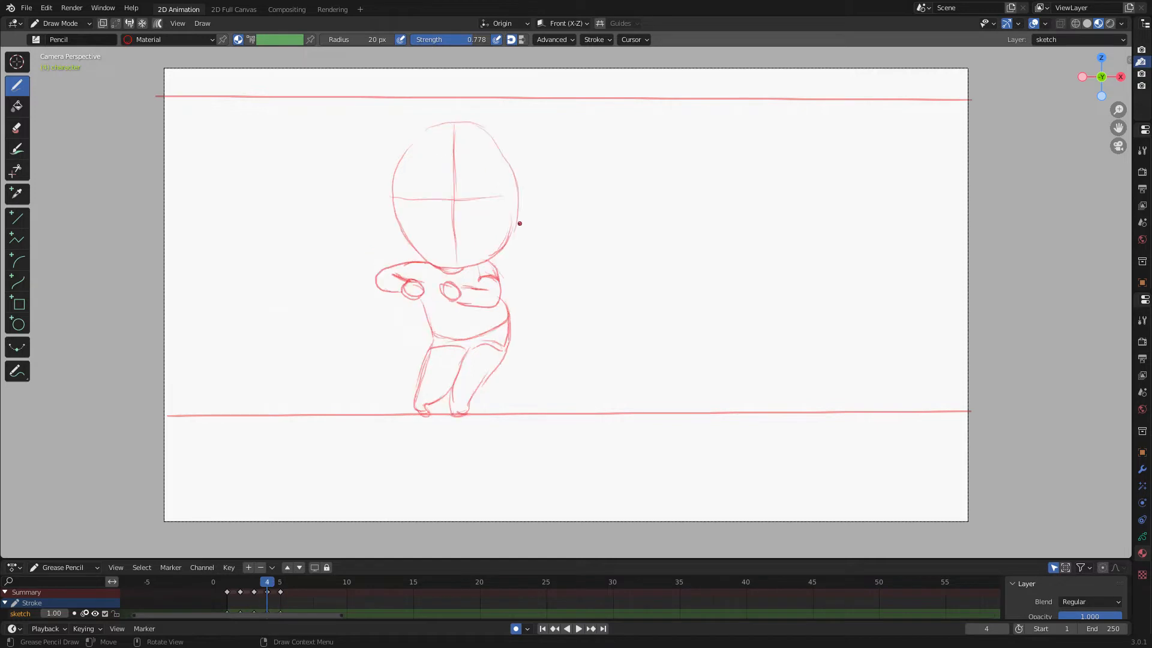
key(Left)
key(Left)
key(Left)
key(Right)
key(Right)
key(Right)
key(Right)
key(Right)
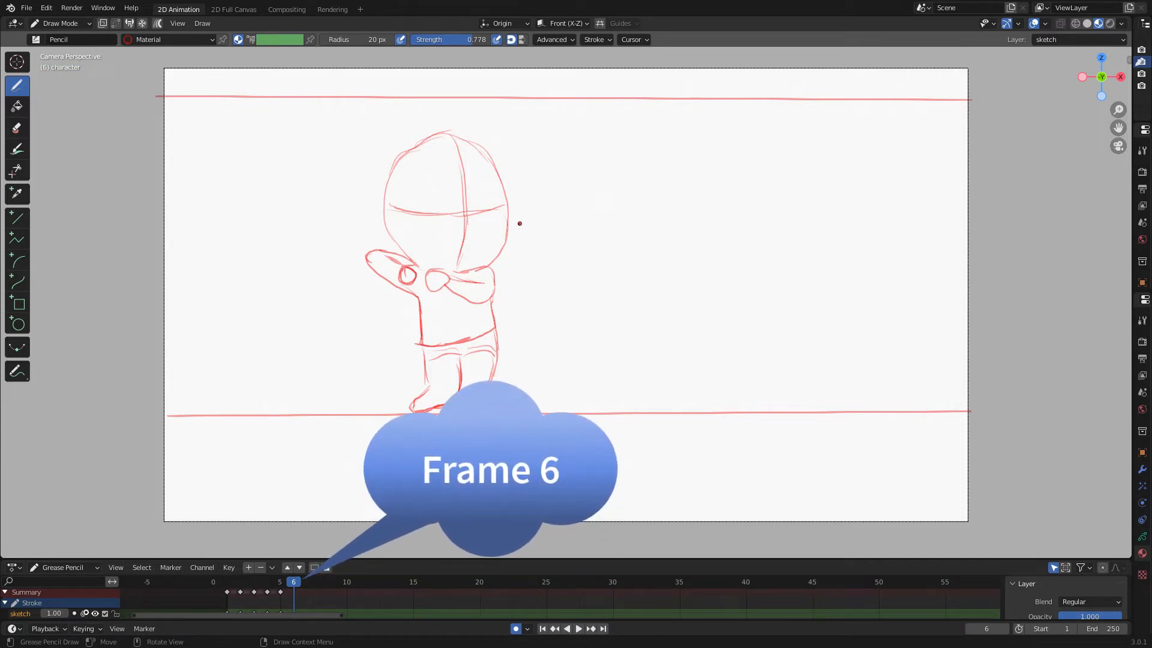
drag(435, 131, 460, 209)
drag(443, 153, 444, 279)
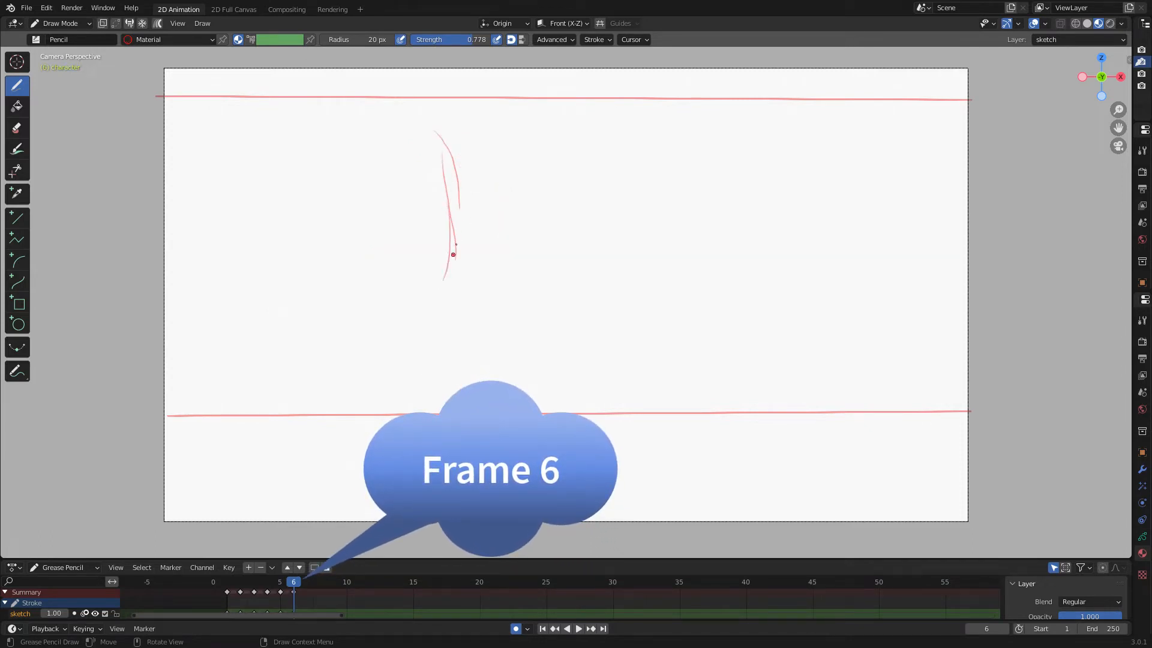
Sketch the head's horizontal guide, head outline, arms, torso and bent legs on frame 6.
drag(501, 208, 376, 211)
mouse_move(395, 148)
mouse_down()
mouse_move(460, 136)
mouse_move(496, 234)
mouse_move(431, 284)
mouse_move(376, 259)
mouse_move(399, 277)
mouse_move(388, 270)
mouse_up()
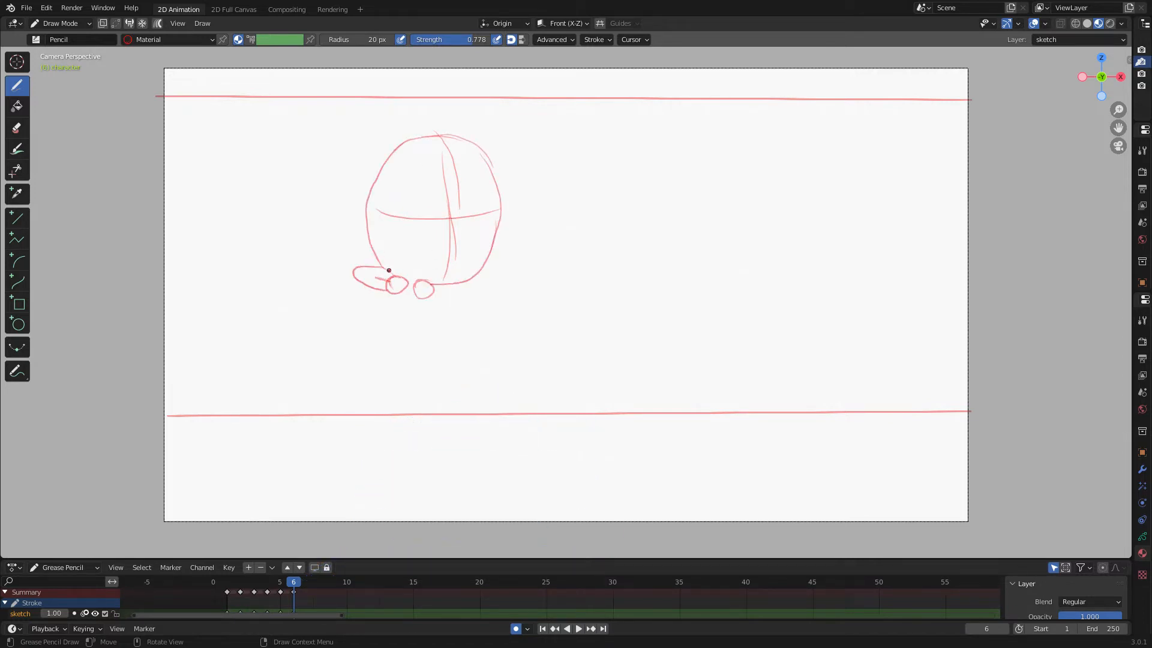
mouse_move(489, 272)
mouse_down()
mouse_move(427, 299)
mouse_move(472, 314)
mouse_move(393, 341)
mouse_up()
mouse_move(409, 301)
mouse_down()
mouse_move(396, 352)
mouse_move(439, 363)
mouse_move(405, 413)
mouse_move(446, 406)
mouse_up()
drag(433, 358, 454, 399)
drag(439, 369, 452, 403)
mouse_move(481, 365)
mouse_down()
mouse_move(454, 365)
mouse_move(477, 403)
mouse_move(482, 394)
mouse_up()
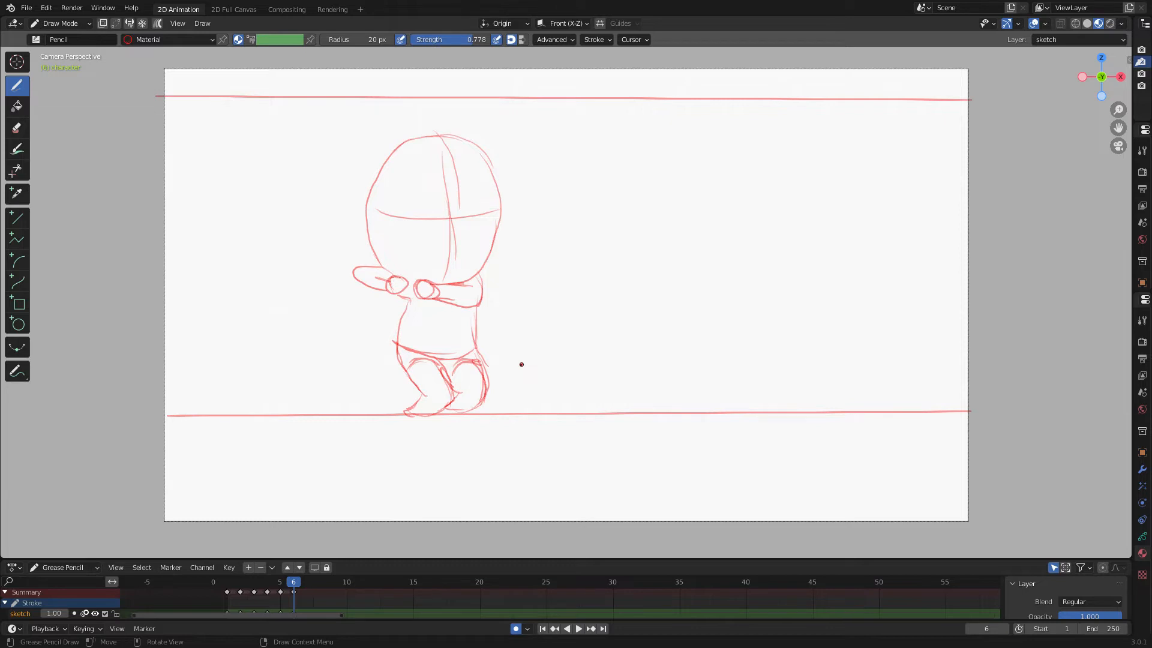
Flip through the earlier frames, go to frame 7, and sketch crossing guide lines for the head.
key(Left)
key(Left)
key(Left)
key(Left)
key(Left)
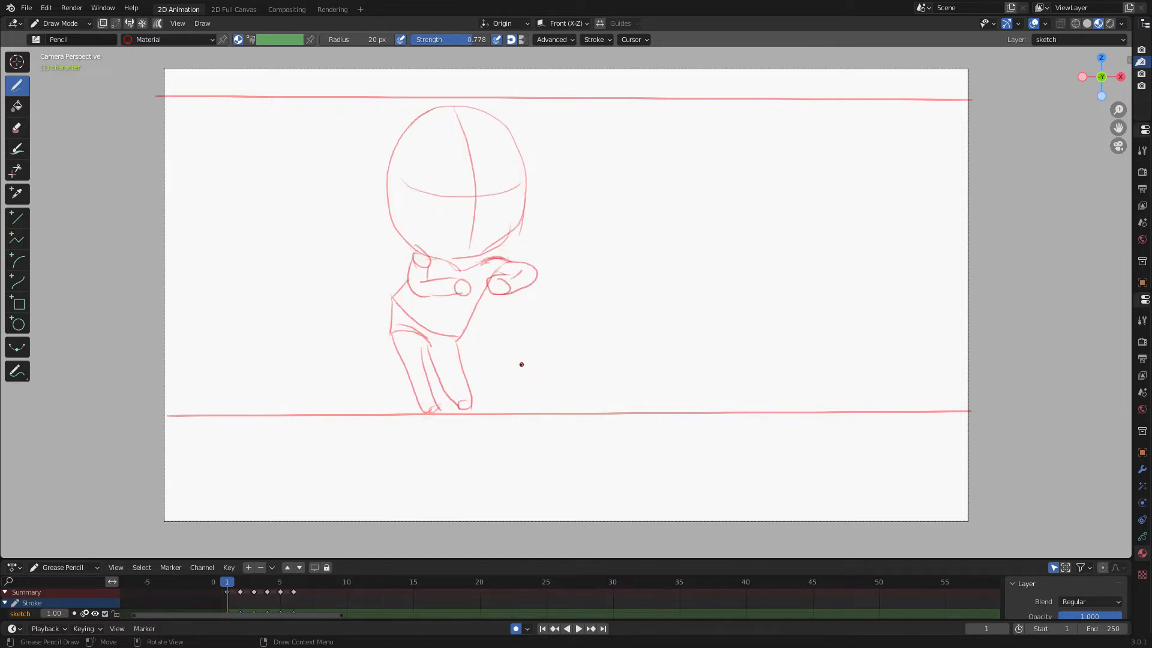
key(Right)
key(Right)
key(Right)
key(Right)
key(Right)
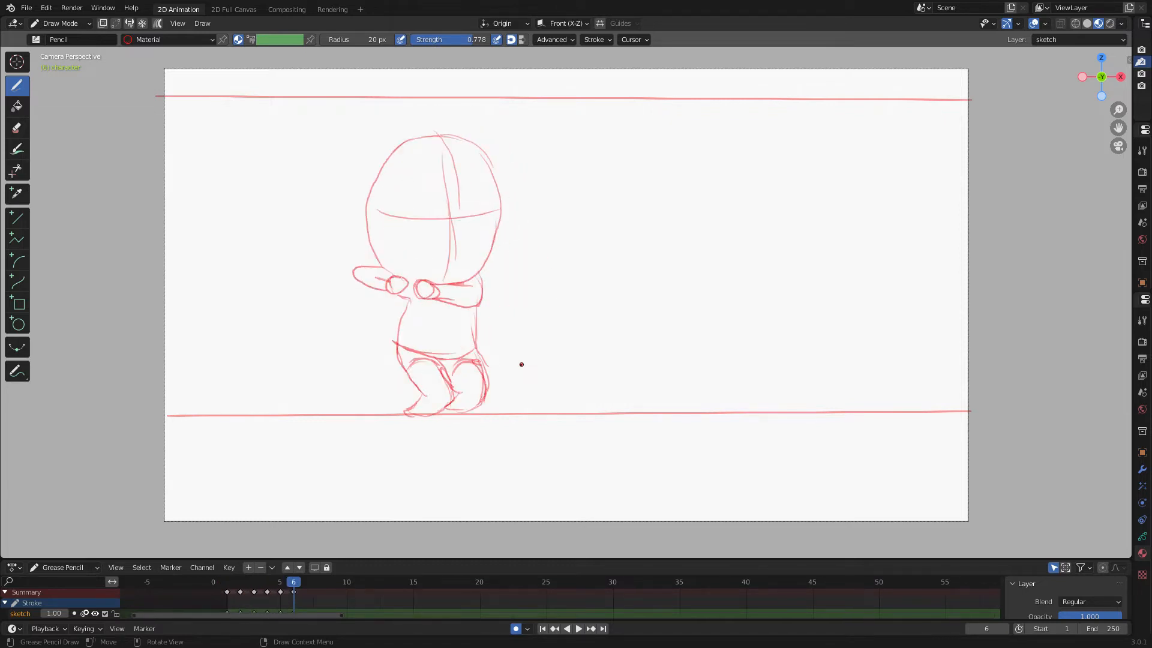
key(Right)
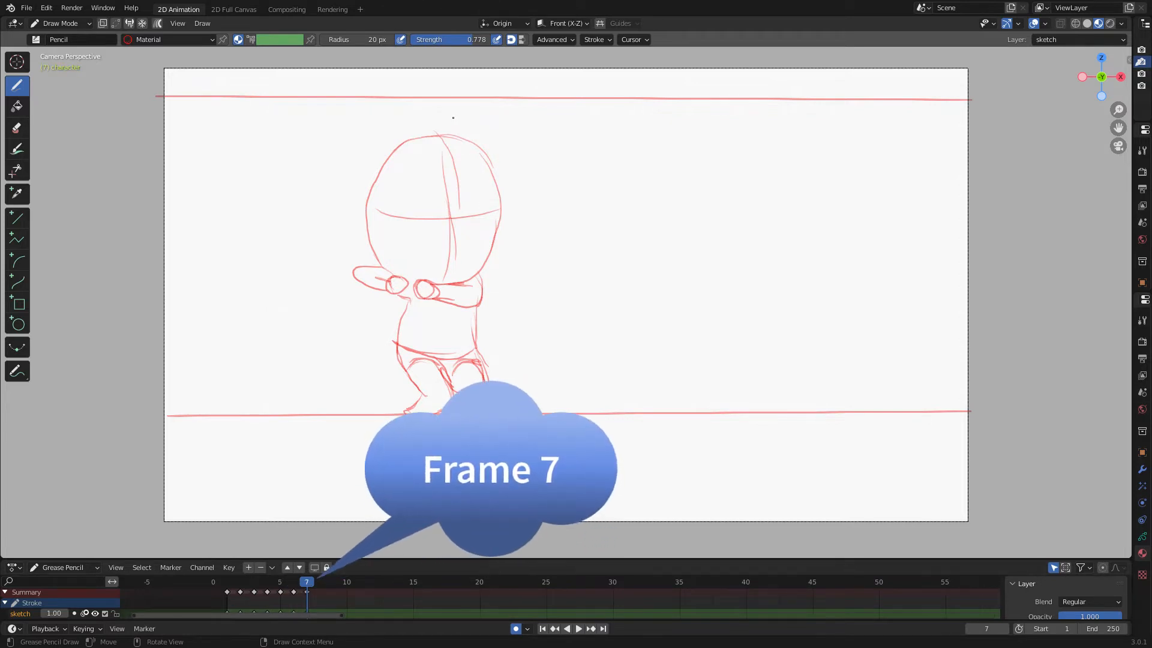
drag(455, 121, 468, 253)
drag(464, 151, 461, 276)
drag(391, 184, 519, 192)
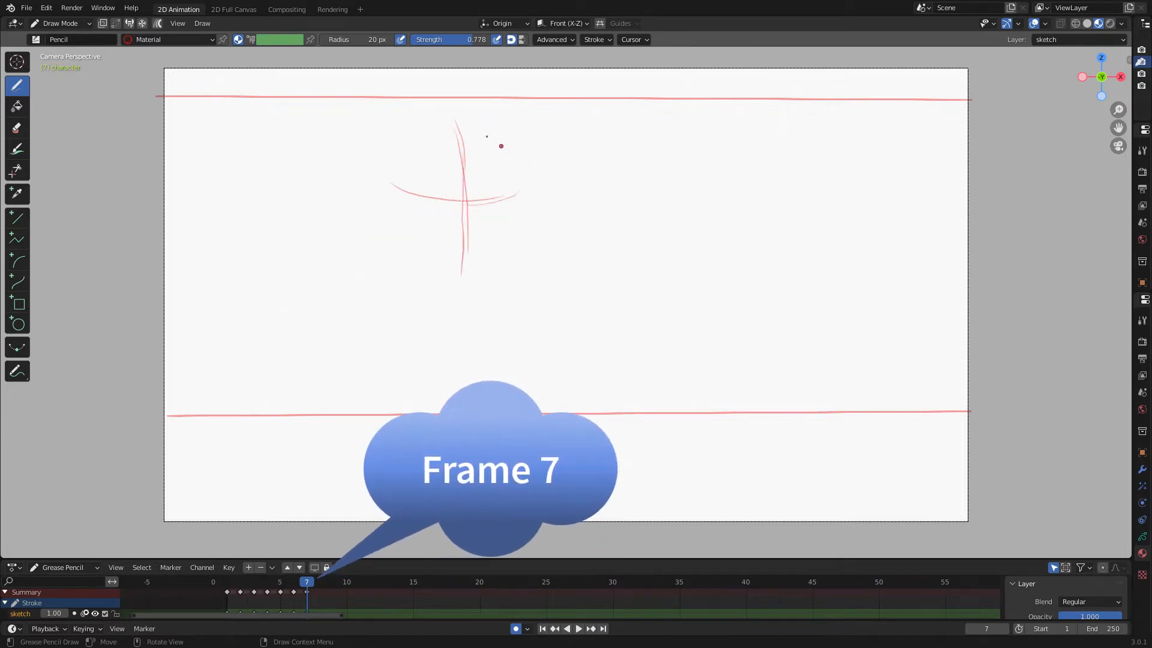
Sketch the head outline, arms, torso and legs of the character on frame 7.
mouse_move(406, 158)
mouse_down()
mouse_move(518, 165)
mouse_move(513, 243)
mouse_move(407, 251)
mouse_up()
mouse_move(417, 131)
mouse_down()
mouse_move(438, 262)
mouse_move(509, 295)
mouse_move(501, 282)
mouse_move(465, 330)
mouse_up()
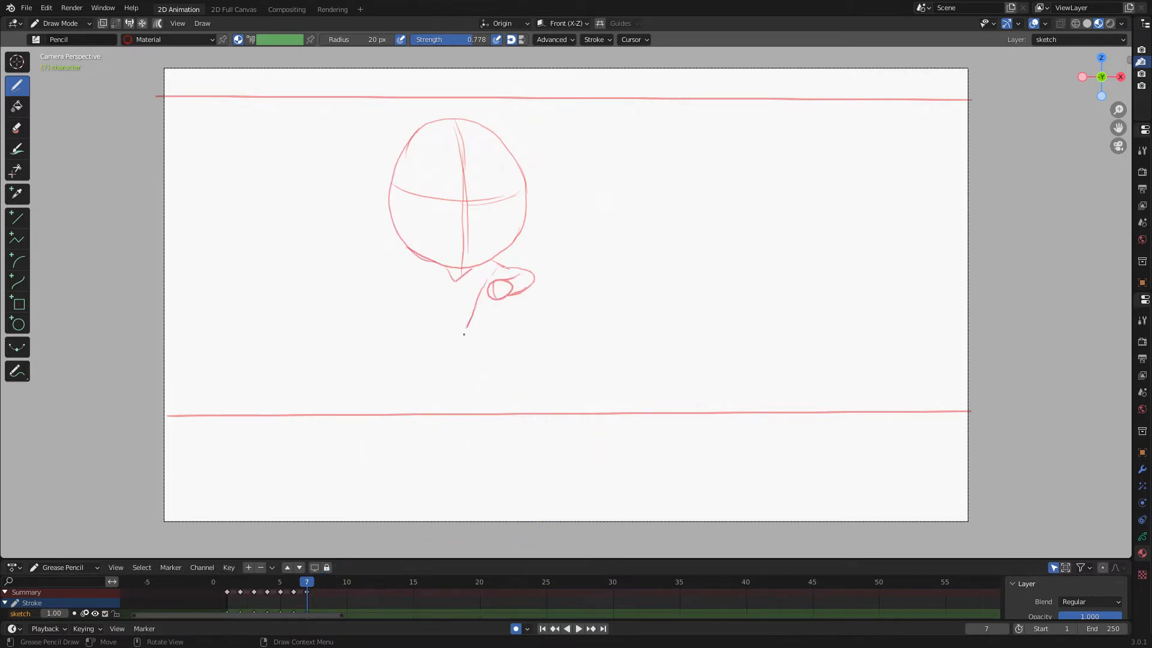
mouse_move(453, 282)
mouse_down()
mouse_move(386, 307)
mouse_move(455, 341)
mouse_up()
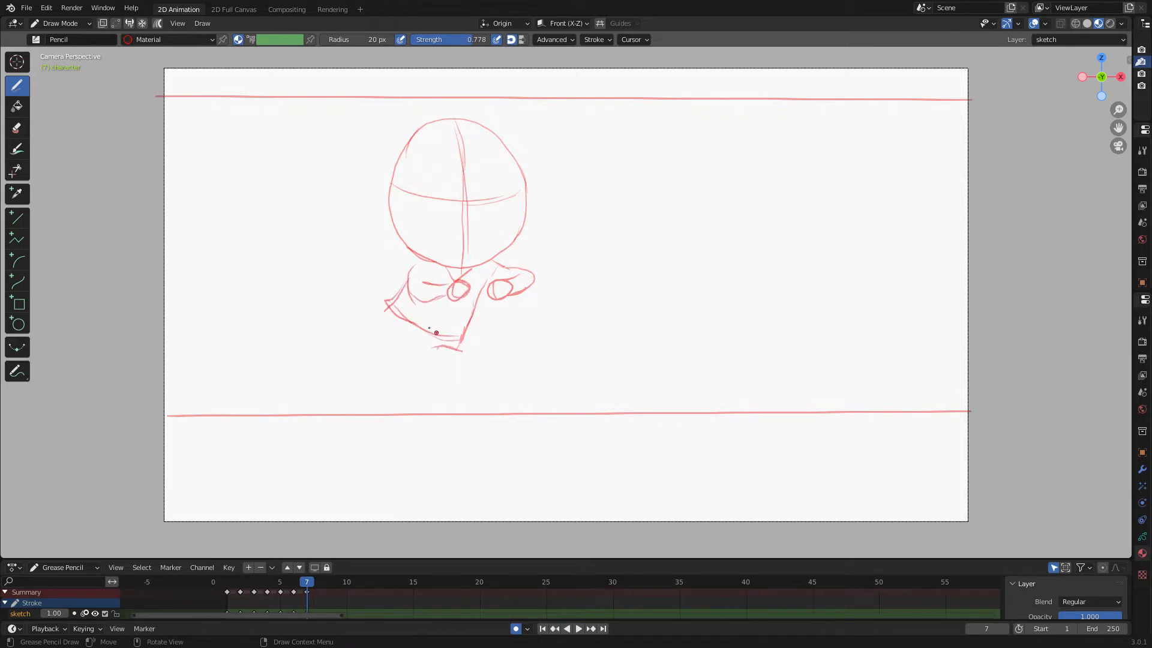
mouse_move(387, 303)
mouse_down()
mouse_move(424, 408)
mouse_move(424, 337)
mouse_up()
drag(466, 398, 456, 353)
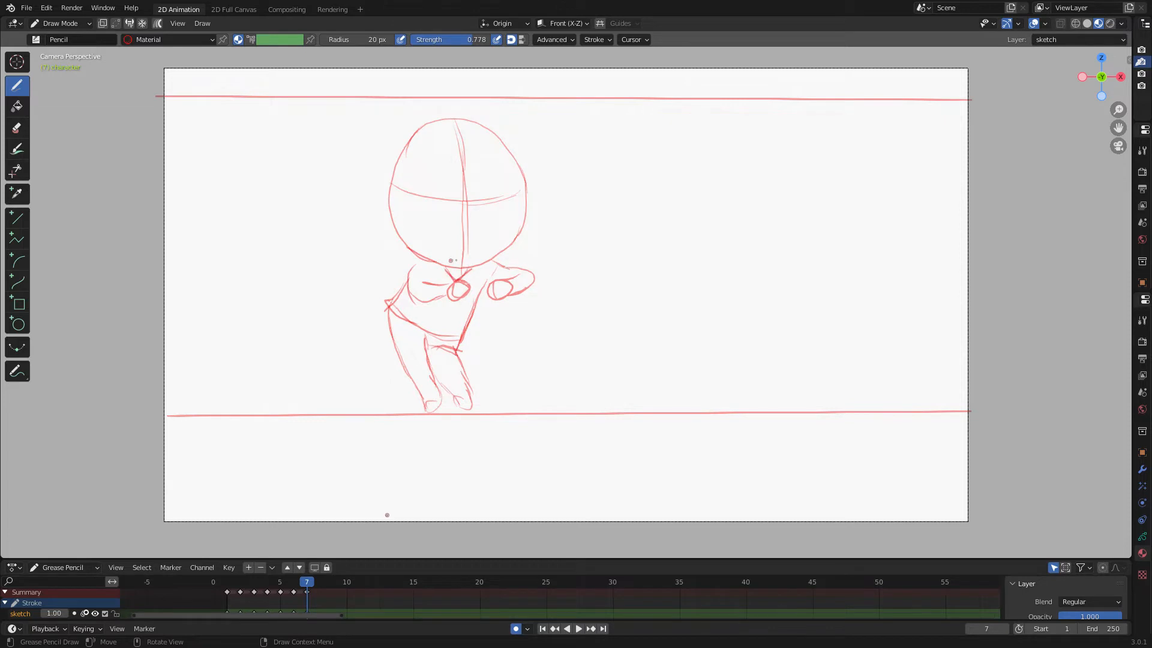
Play the sketched frames as an animation, stop playback, and enlarge the timeline area.
key(space)
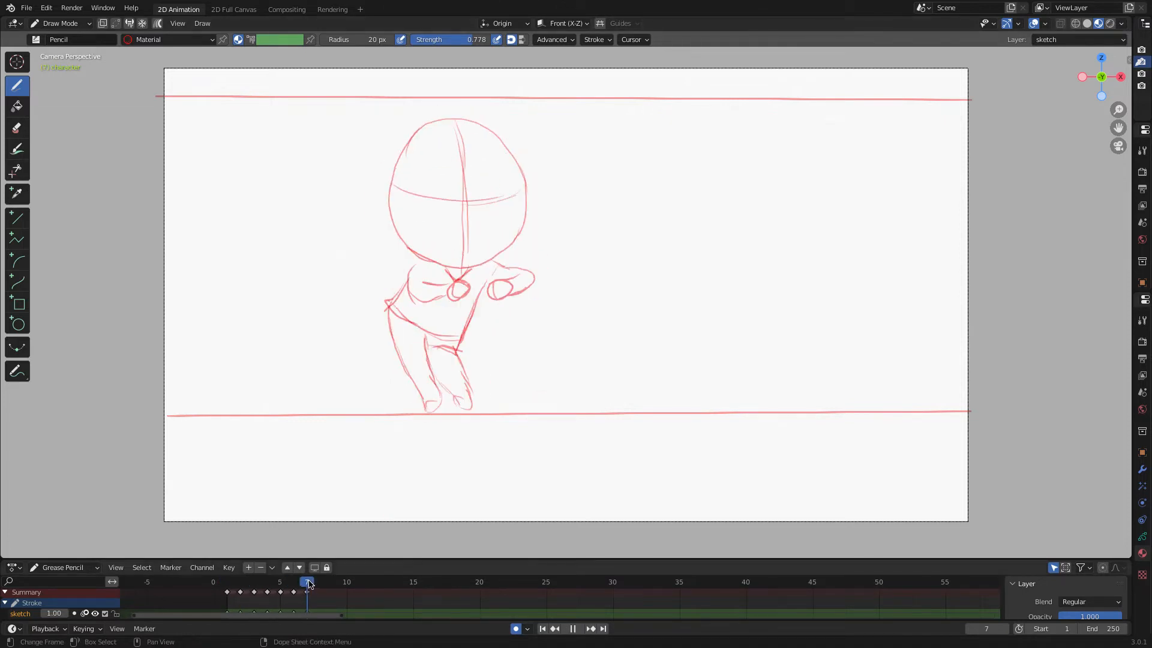
key(Escape)
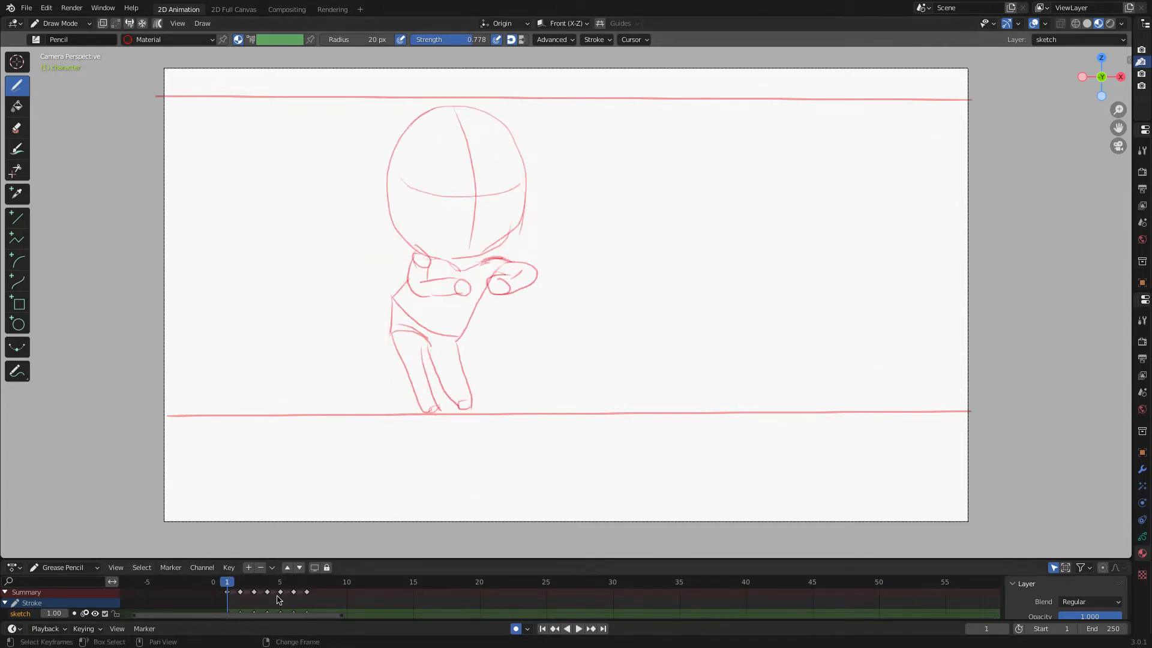
drag(344, 561, 343, 424)
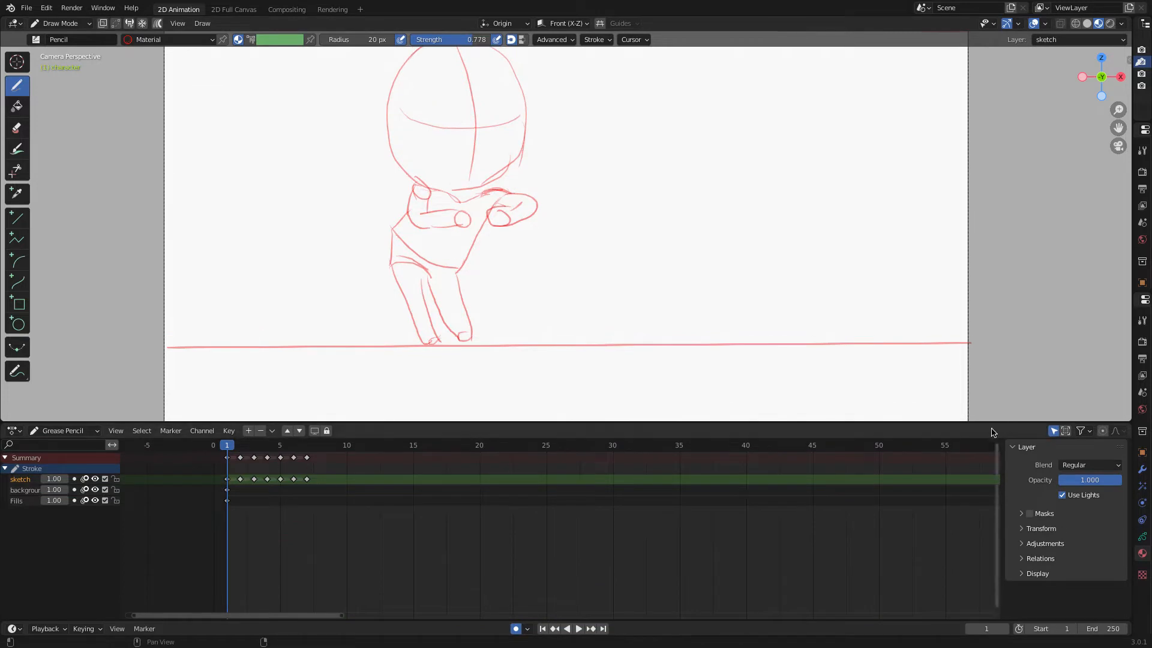
scroll(405, 438, down, 8)
scroll(437, 446, up, 7)
scroll(440, 446, down, 2)
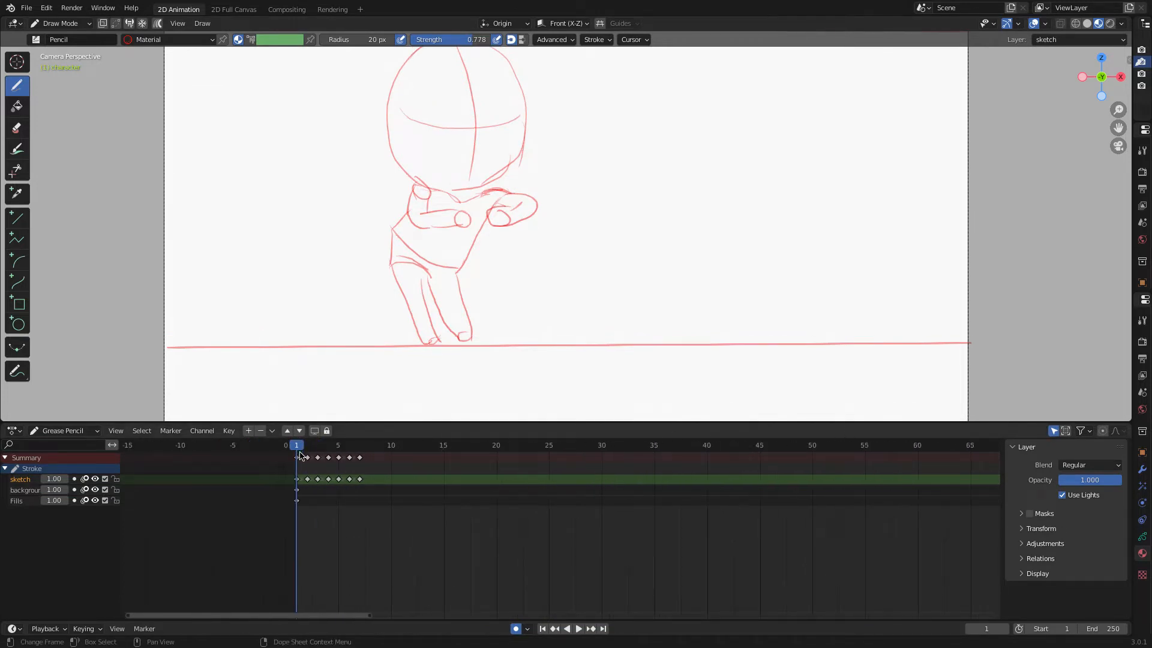
Collapse the Stroke channel, select all keyframes, and scale them by about 1.74 to spread out the timing.
click(5, 469)
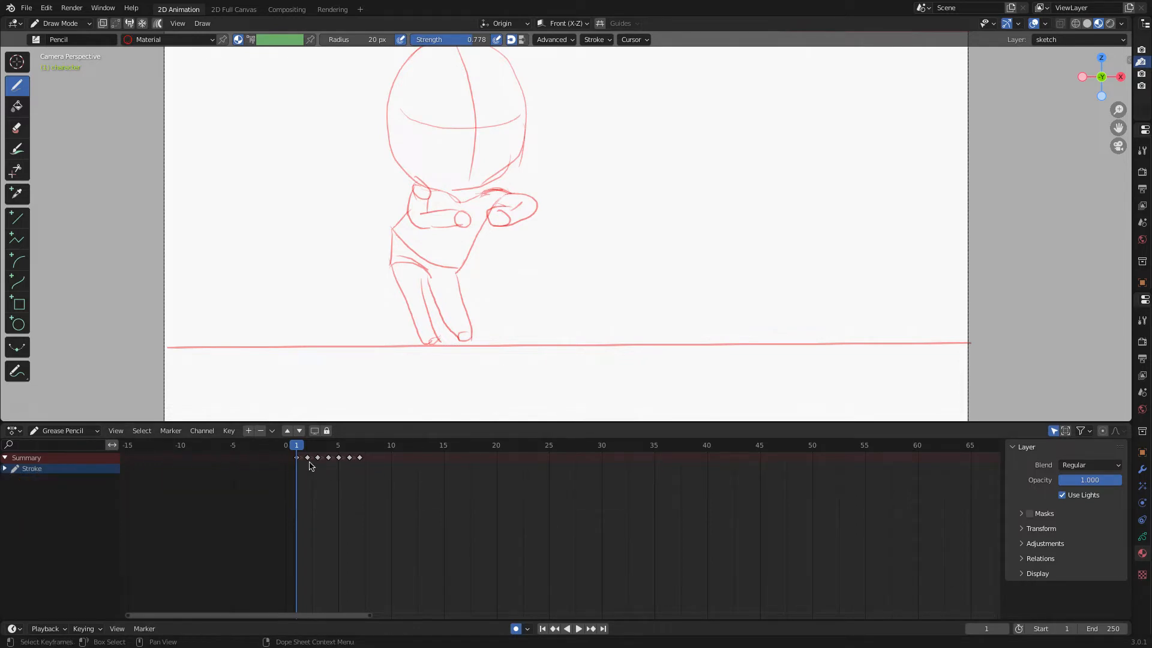
scroll(257, 480, up, 2)
middle_drag(257, 480, 588, 517)
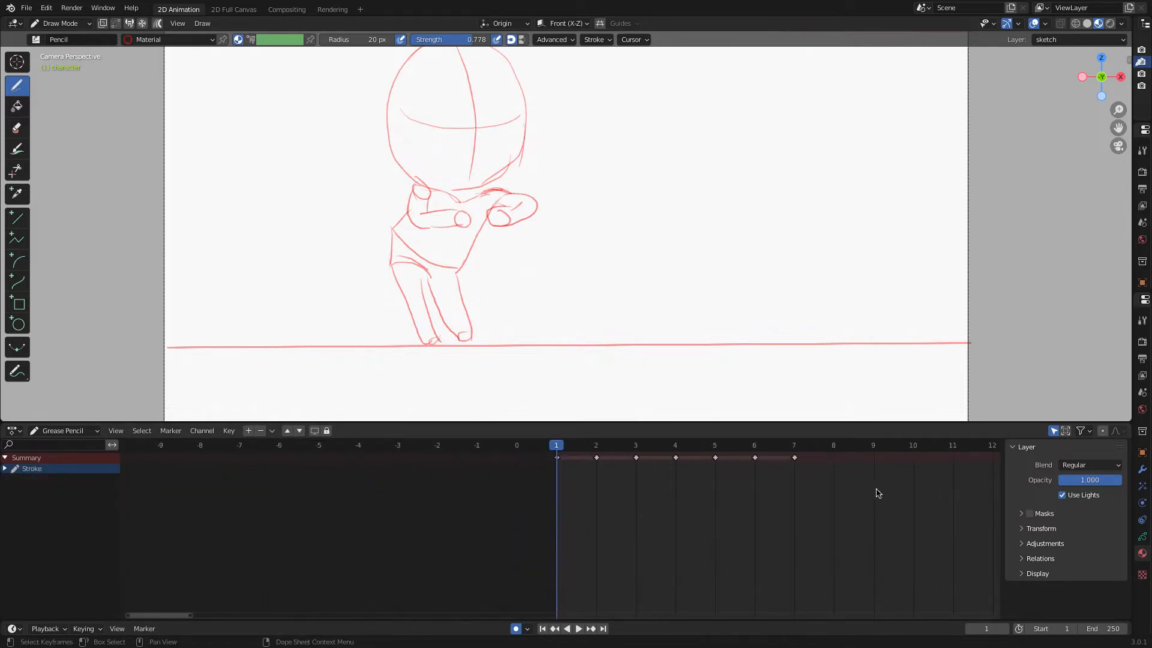
drag(863, 480, 561, 445)
scroll(559, 463, up, 5)
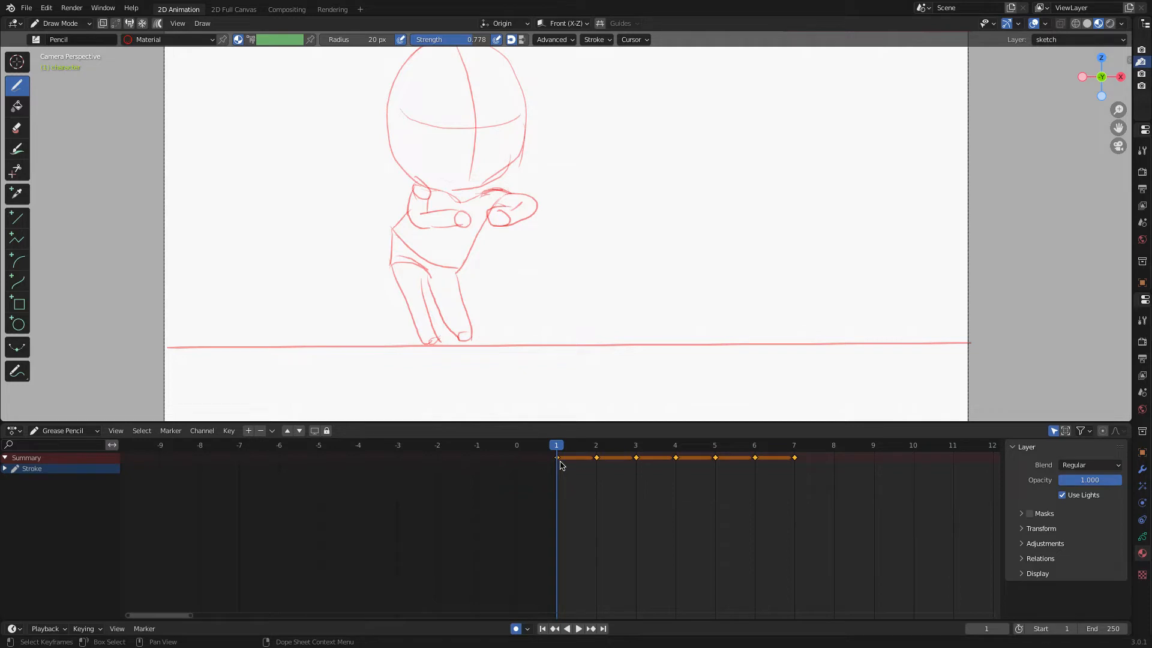
key(s)
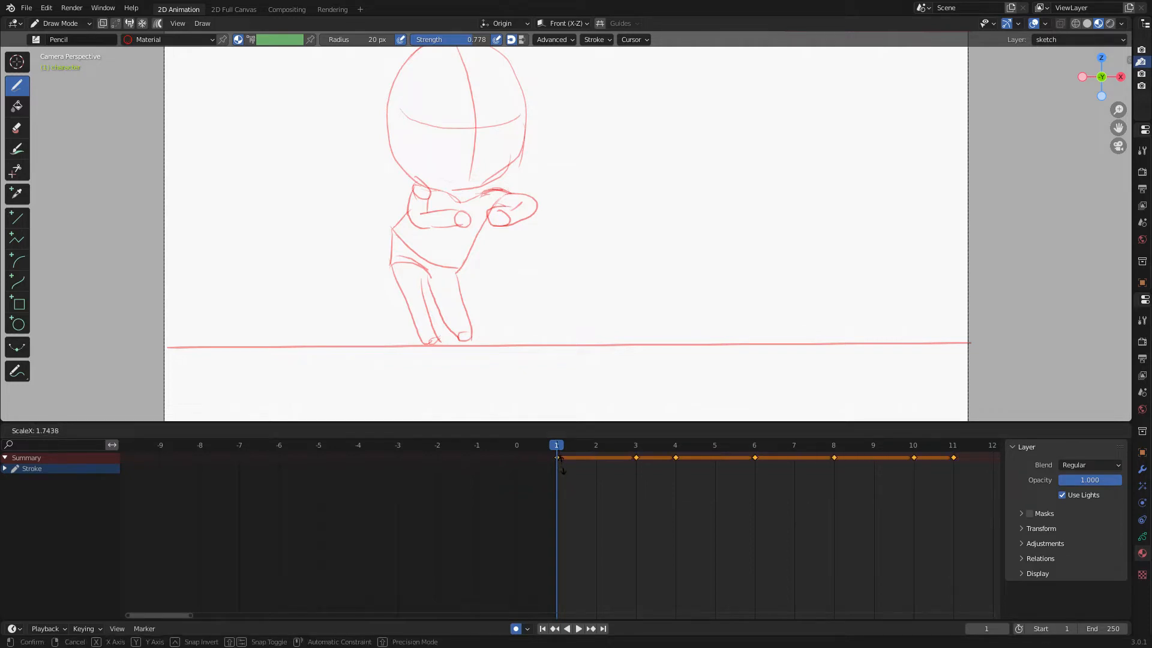
click(564, 470)
Play and stop the animation, then set the playback range to start at frame 0 and end at 15.
click(576, 628)
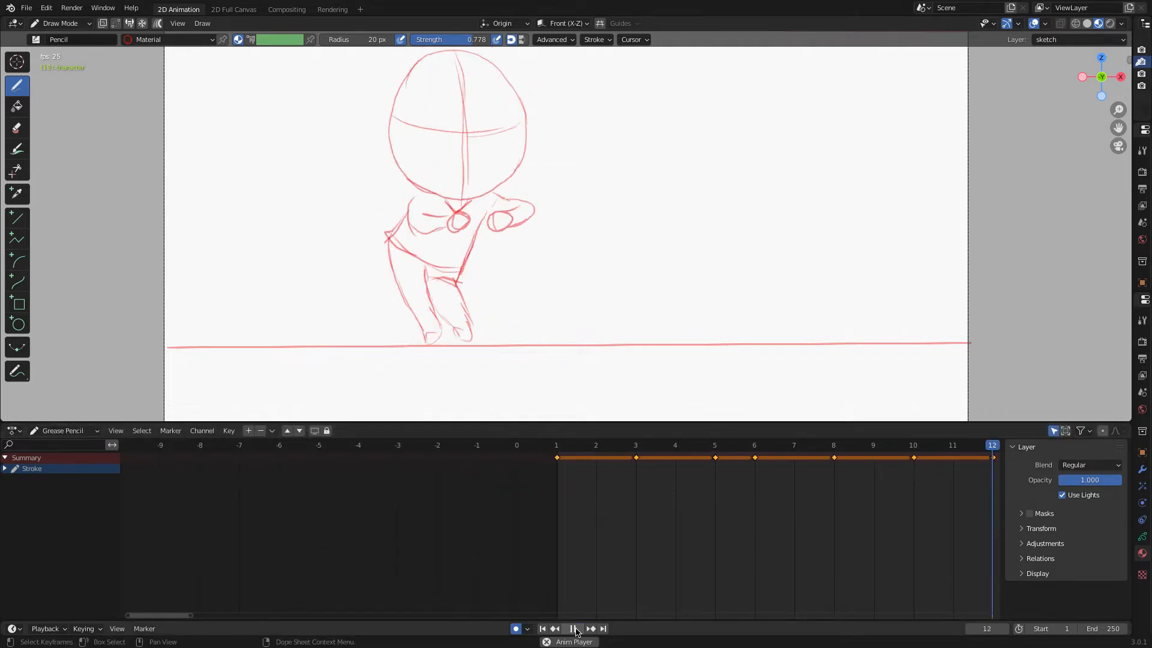
click(576, 629)
drag(1105, 628, 1022, 629)
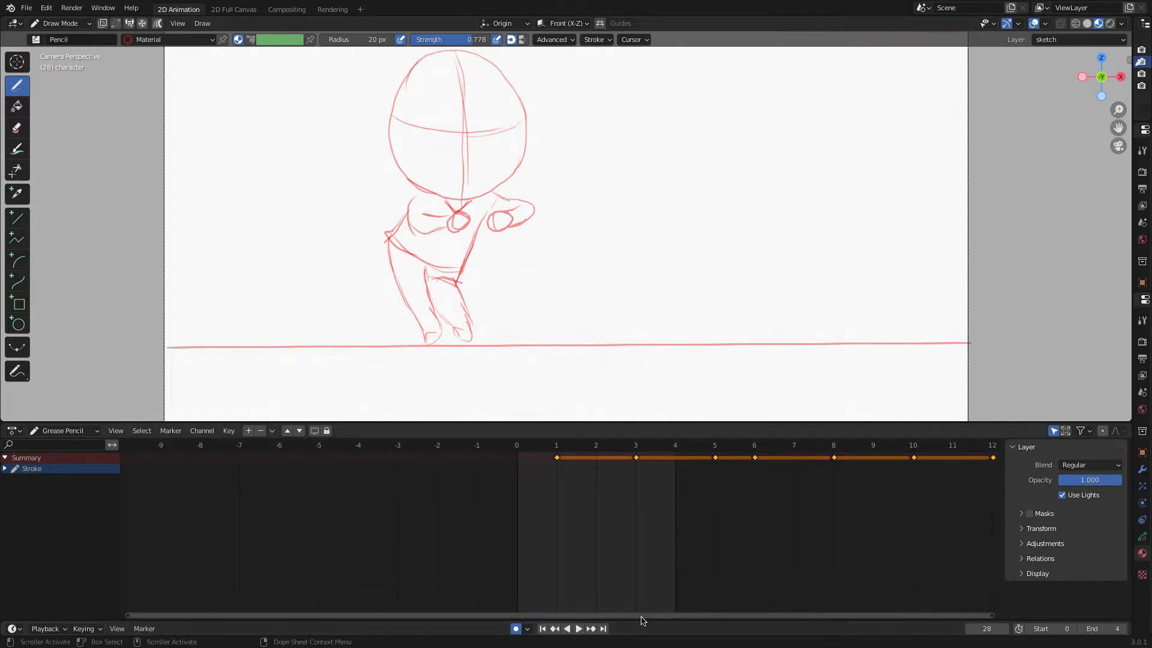
click(1123, 629)
click(1123, 628)
click(1125, 629)
click(1125, 629)
click(1125, 629)
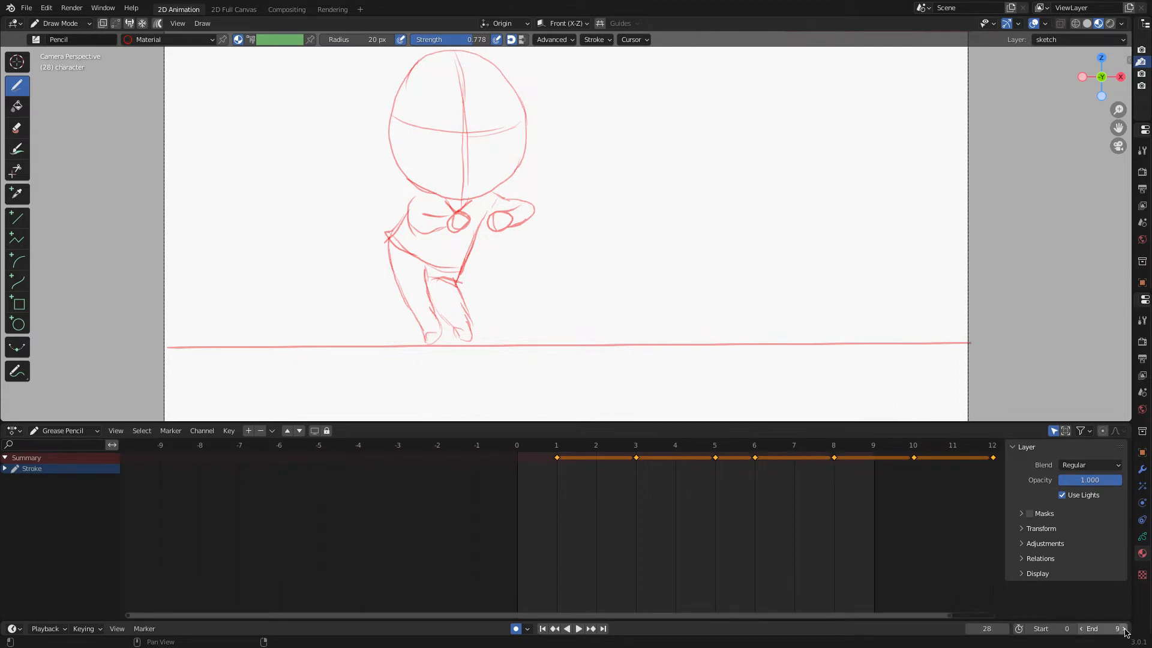
Duplicate the first keyframe and place the copy at frame 14 to close the loop.
drag(558, 446, 861, 481)
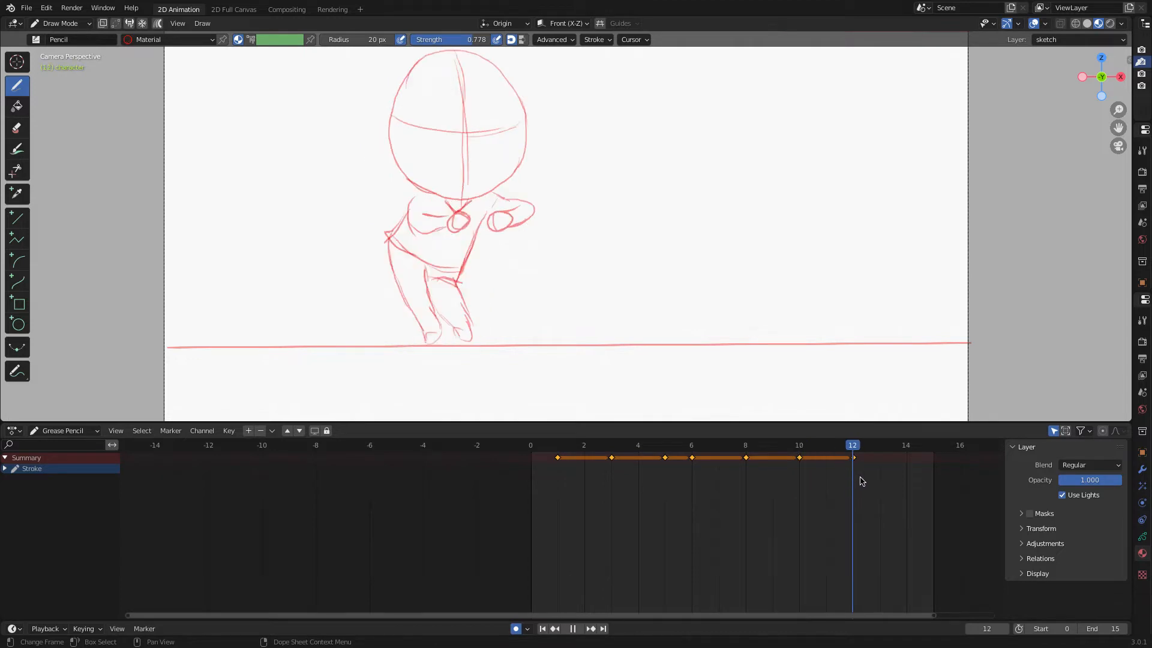
click(563, 466)
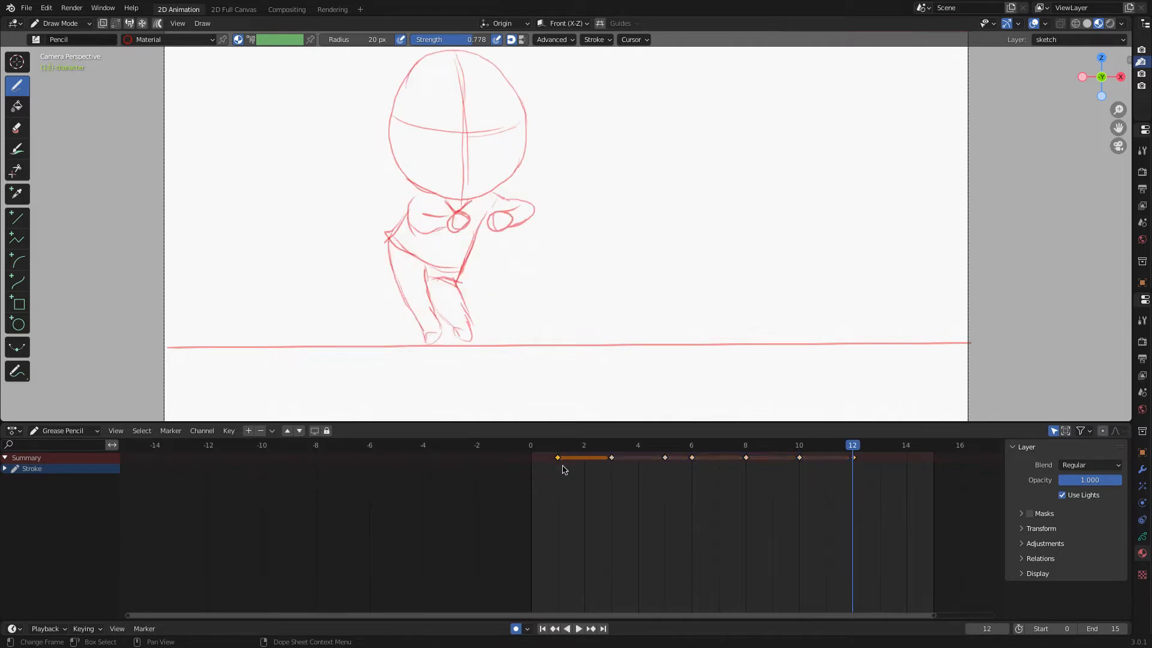
key(shift+d)
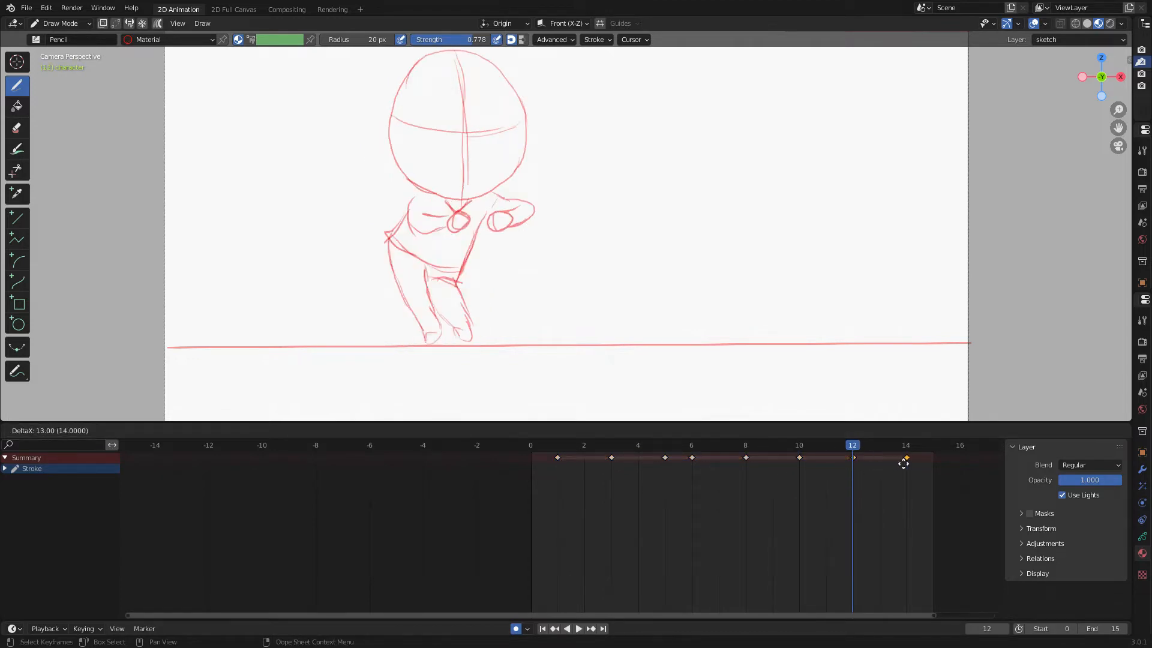
click(904, 463)
Preview the loop, delete an extra keyframe, and move the later keyframes so all keys sit two frames apart.
key(space)
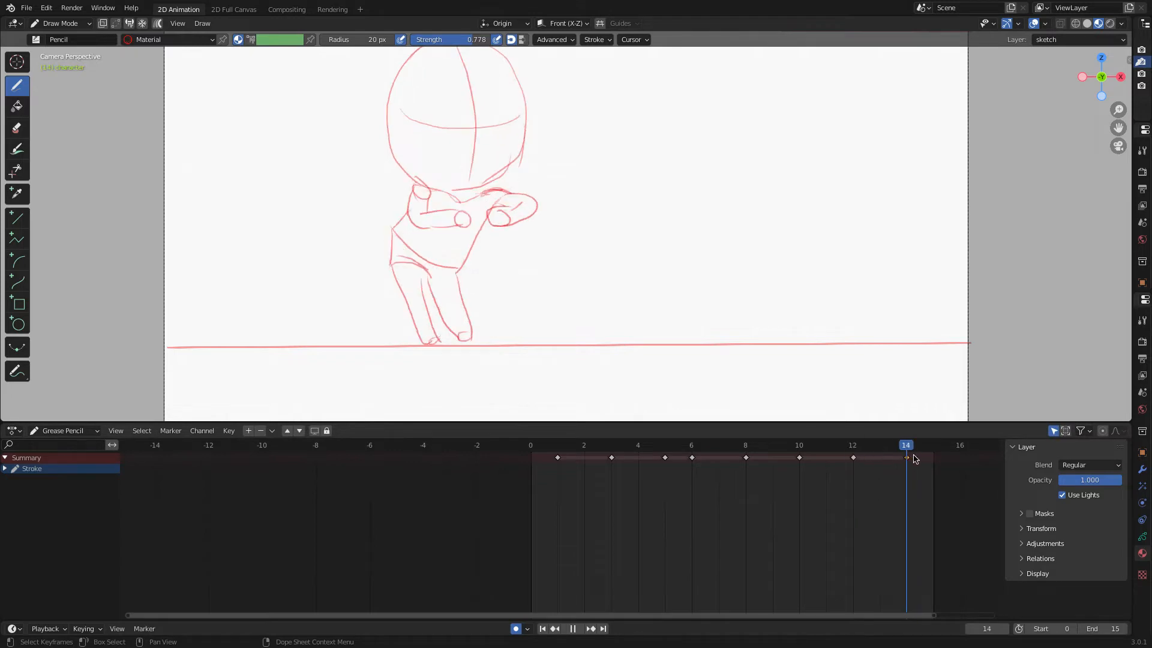
key(space)
key(Right)
key(Right)
key(x)
click(856, 460)
scroll(781, 480, down, 3)
mouse_move(782, 449)
mouse_down()
mouse_move(759, 461)
mouse_move(558, 460)
mouse_move(634, 457)
mouse_up()
click(759, 461)
shift+click(723, 460)
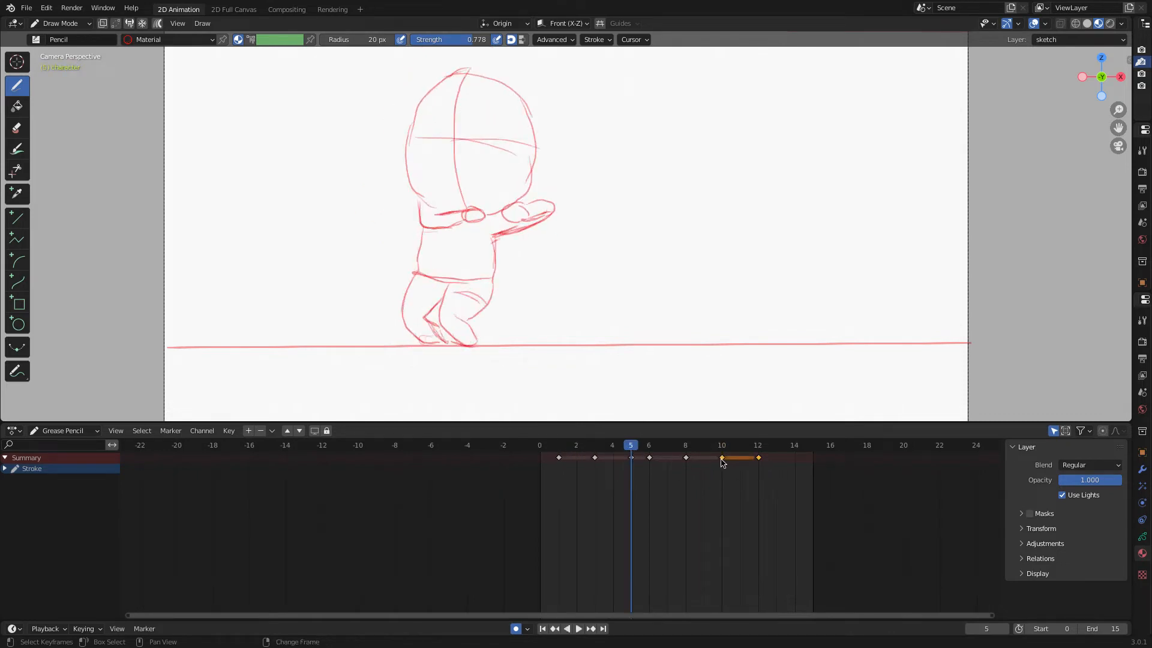
shift+click(685, 459)
shift+click(649, 459)
drag(649, 459, 660, 449)
Play the retimed loop, stop it, and save the project as Dancing Cycle.blend.
key(space)
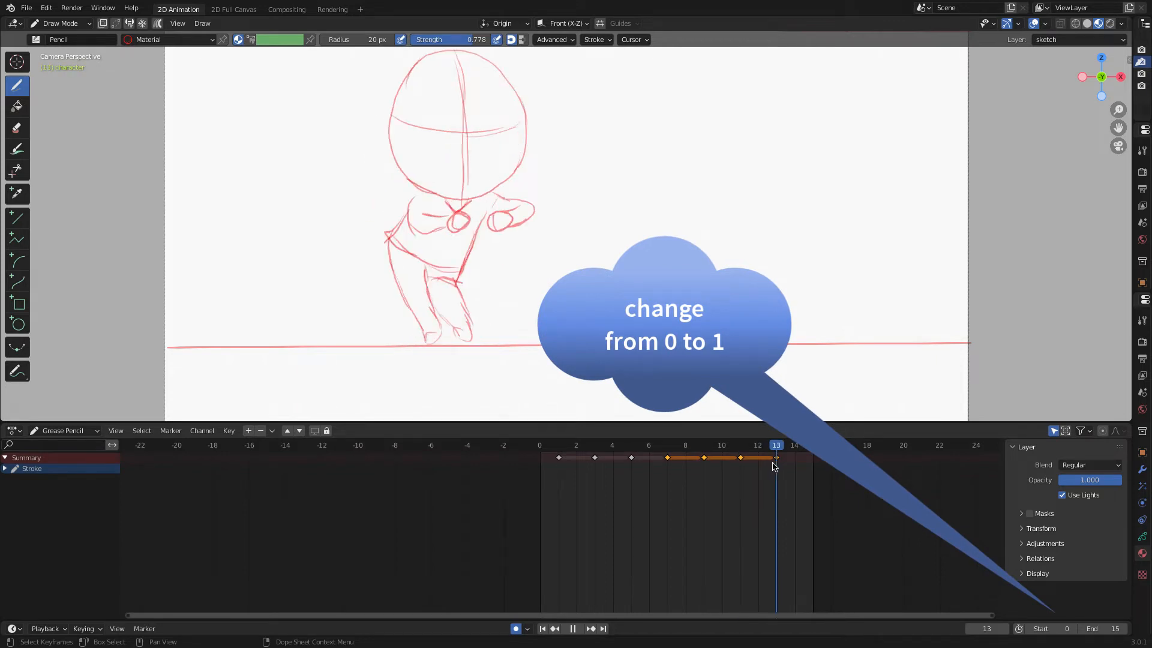
key(space)
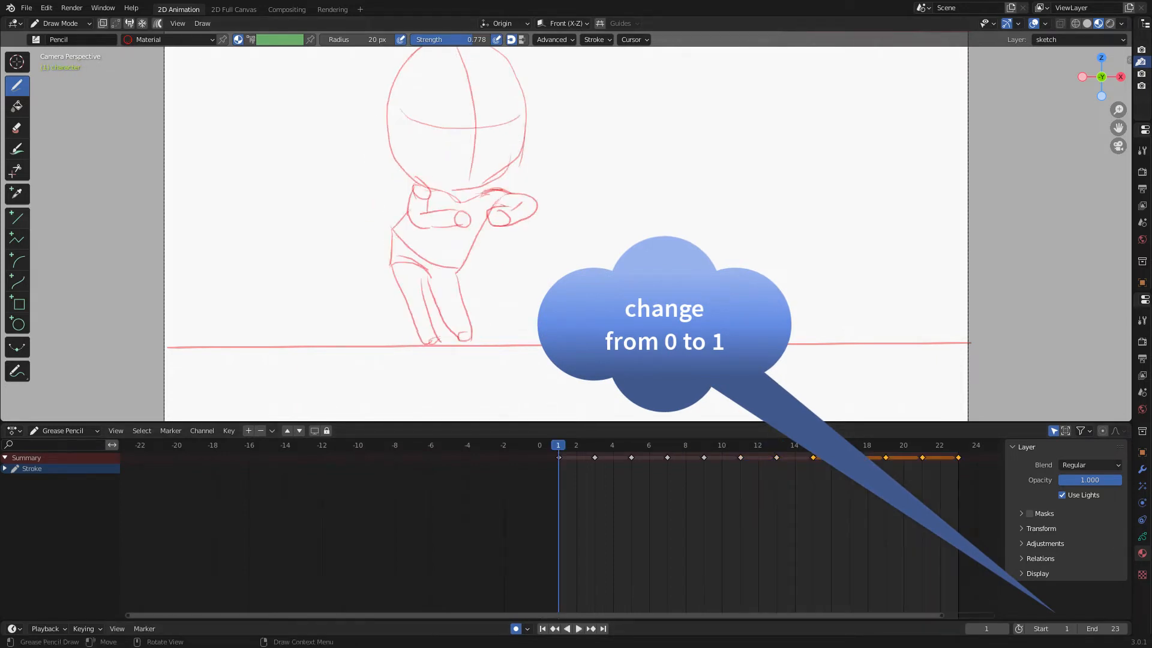
click(27, 9)
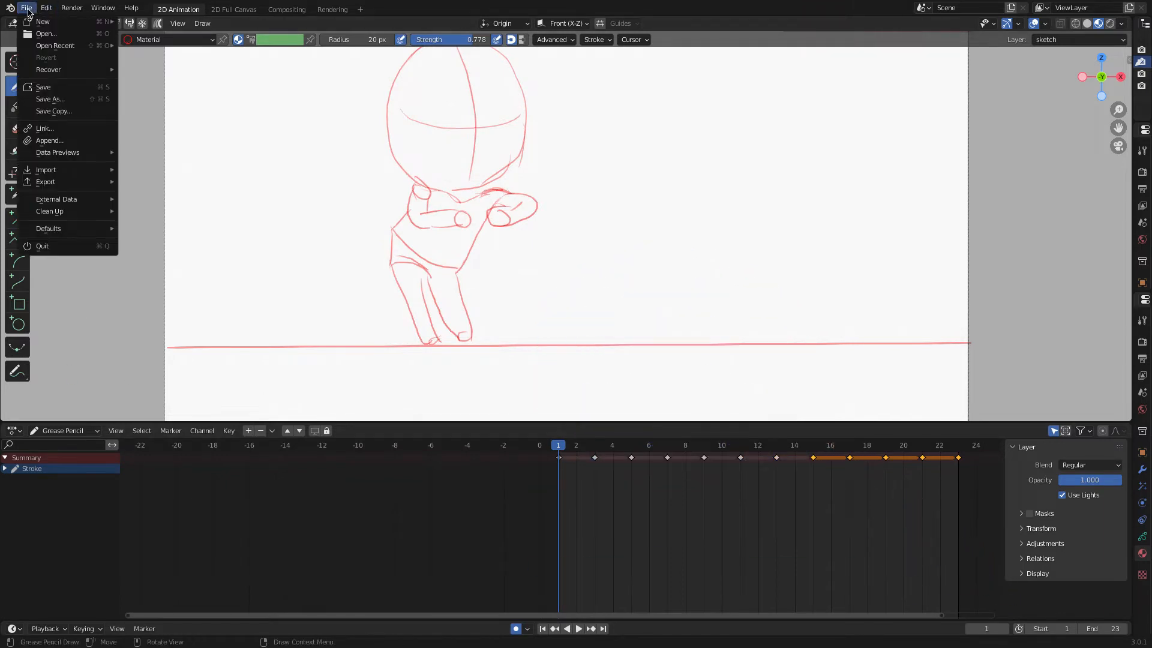
click(42, 87)
click(171, 509)
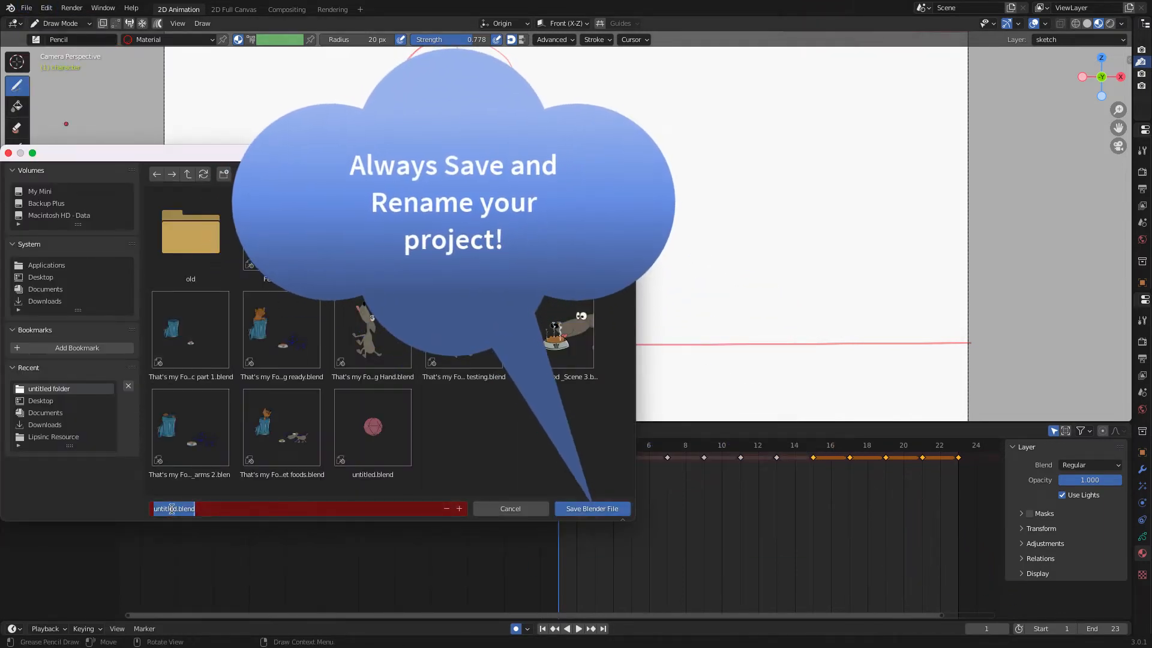
text(D)
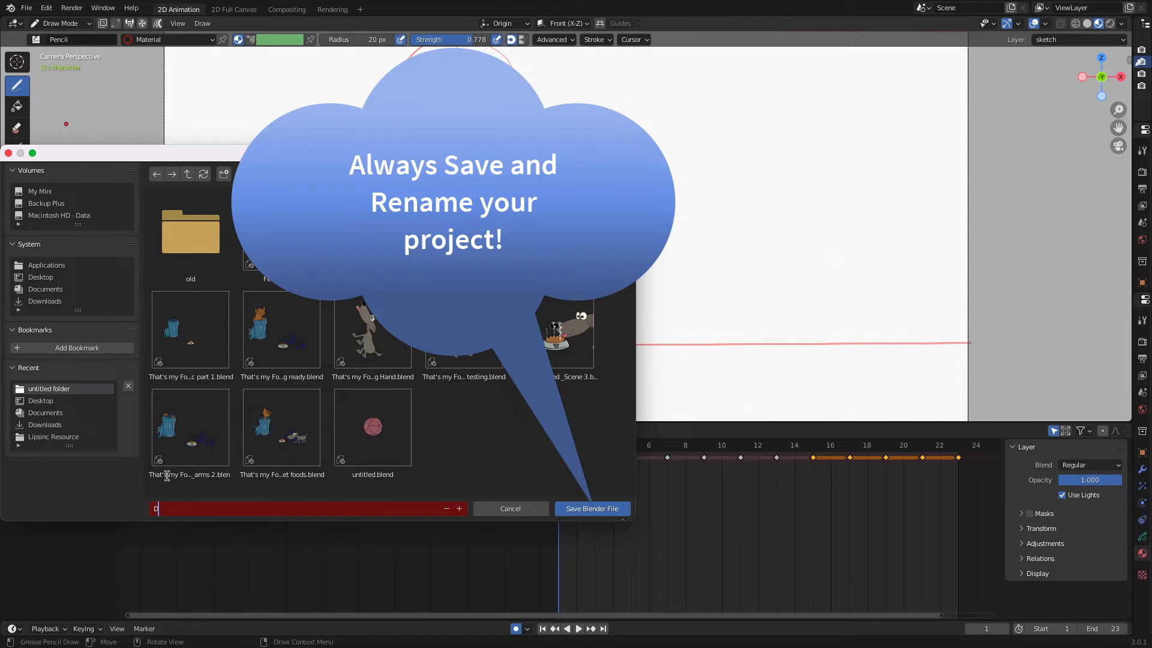
text(ancing Cycle)
key(Return)
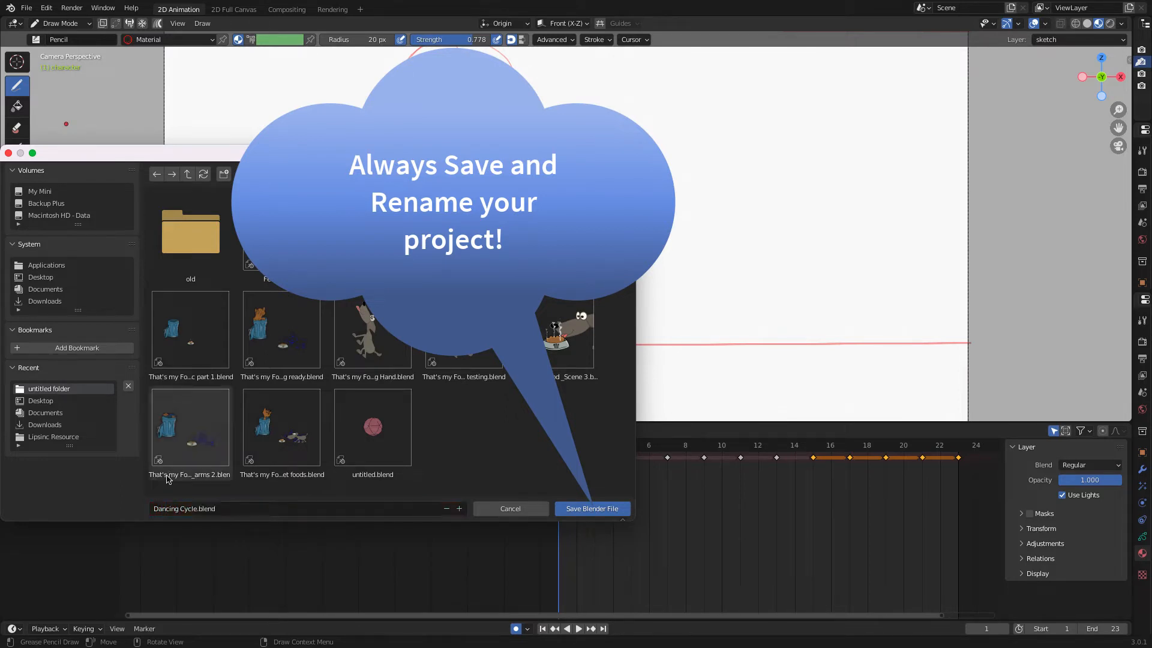
click(607, 512)
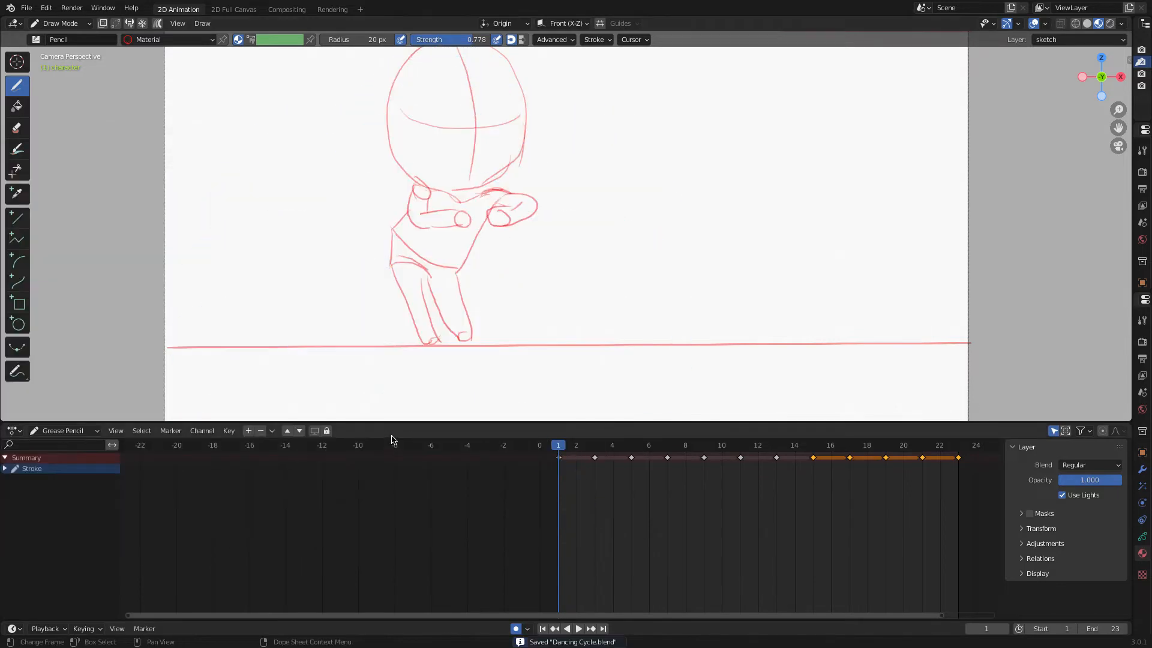
Rename the GP_Layer layer to skirt.
scroll(311, 283, down, 3)
scroll(303, 279, up, 1)
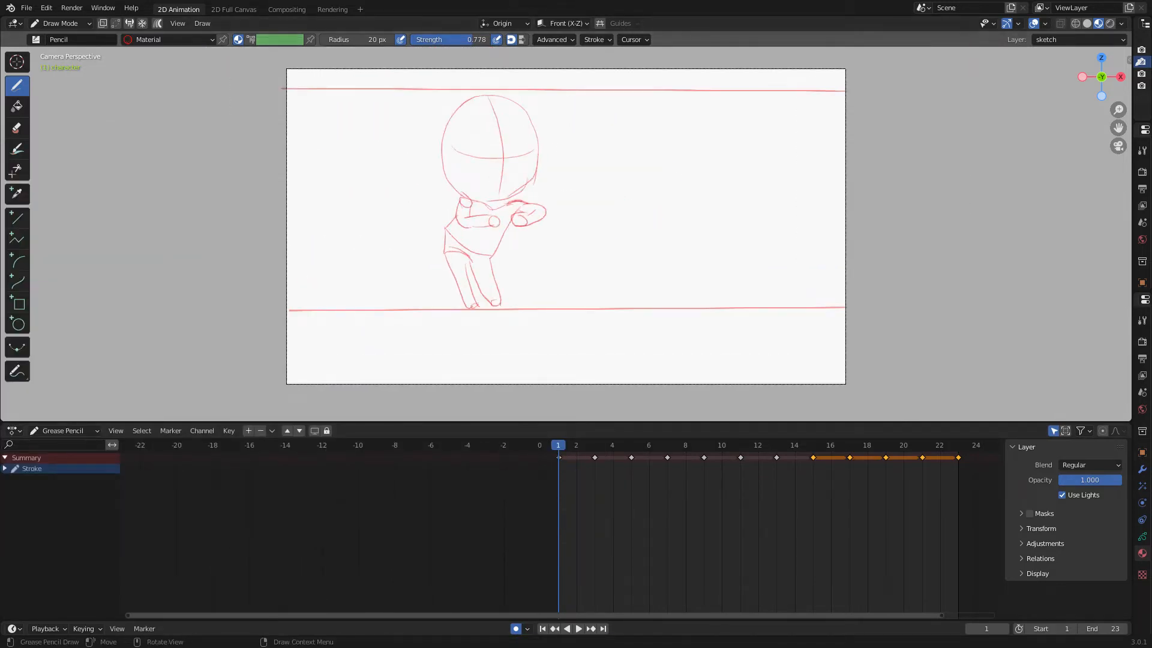
drag(869, 422, 870, 580)
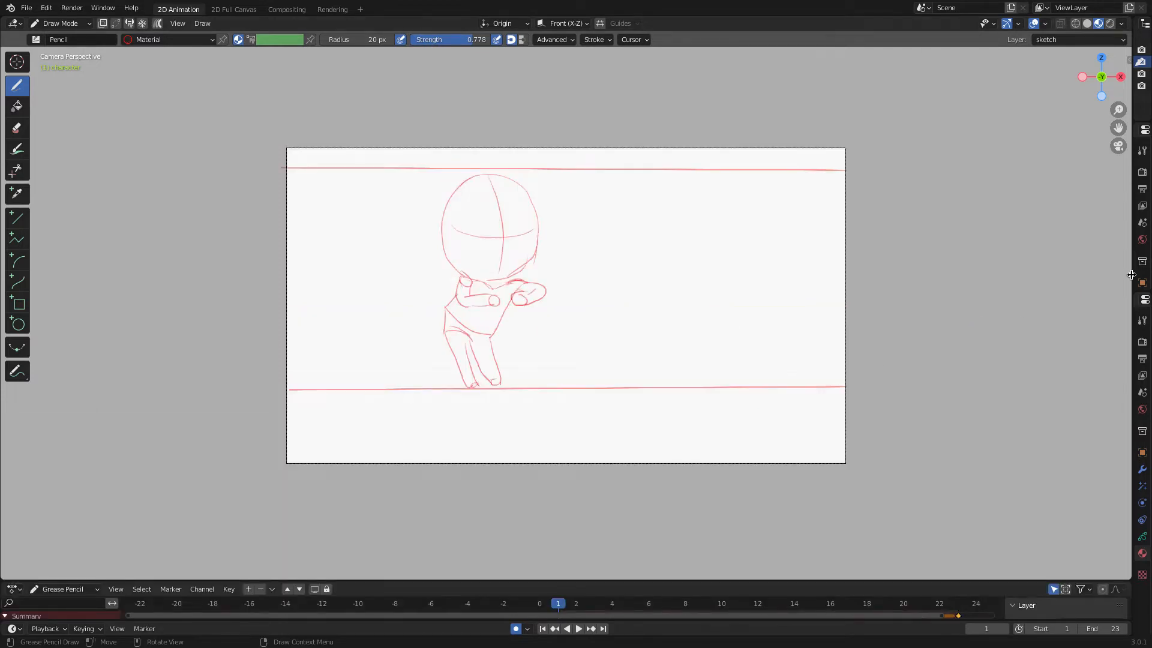
drag(1131, 275, 706, 269)
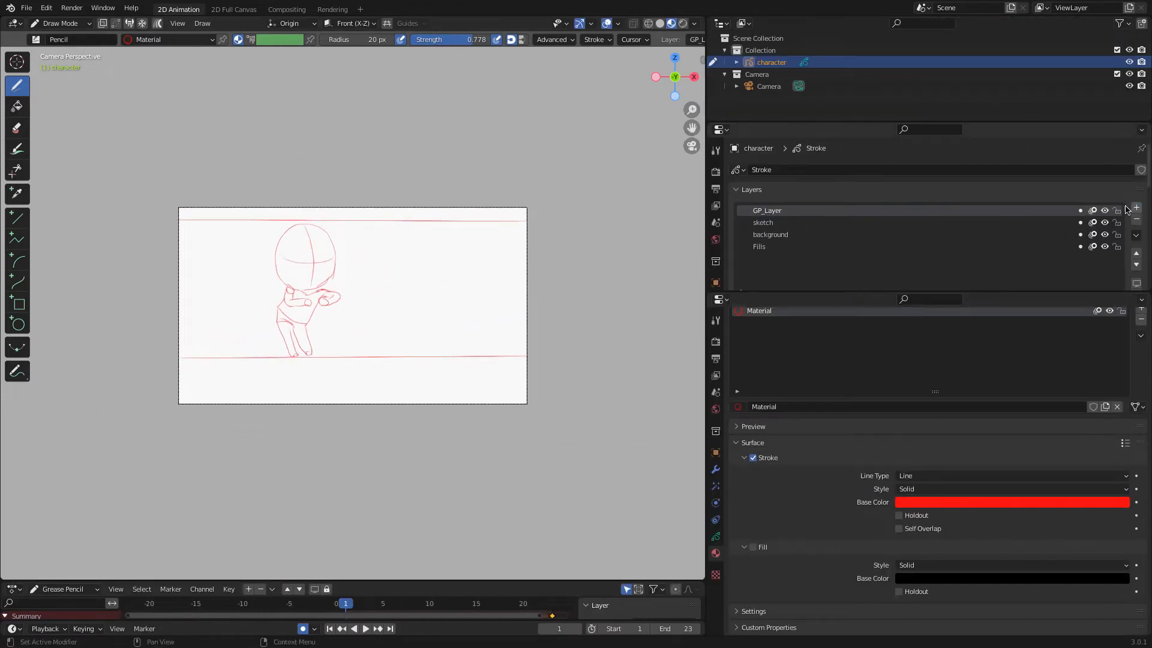
double_click(779, 211)
text(ski)
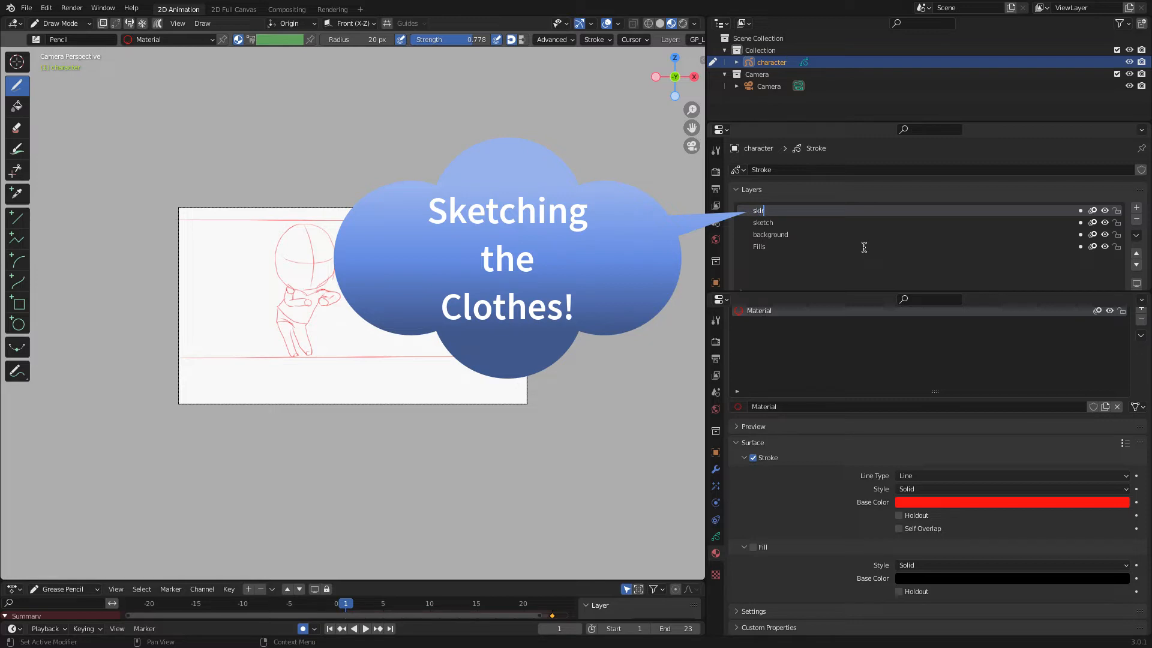
text(rt)
key(Return)
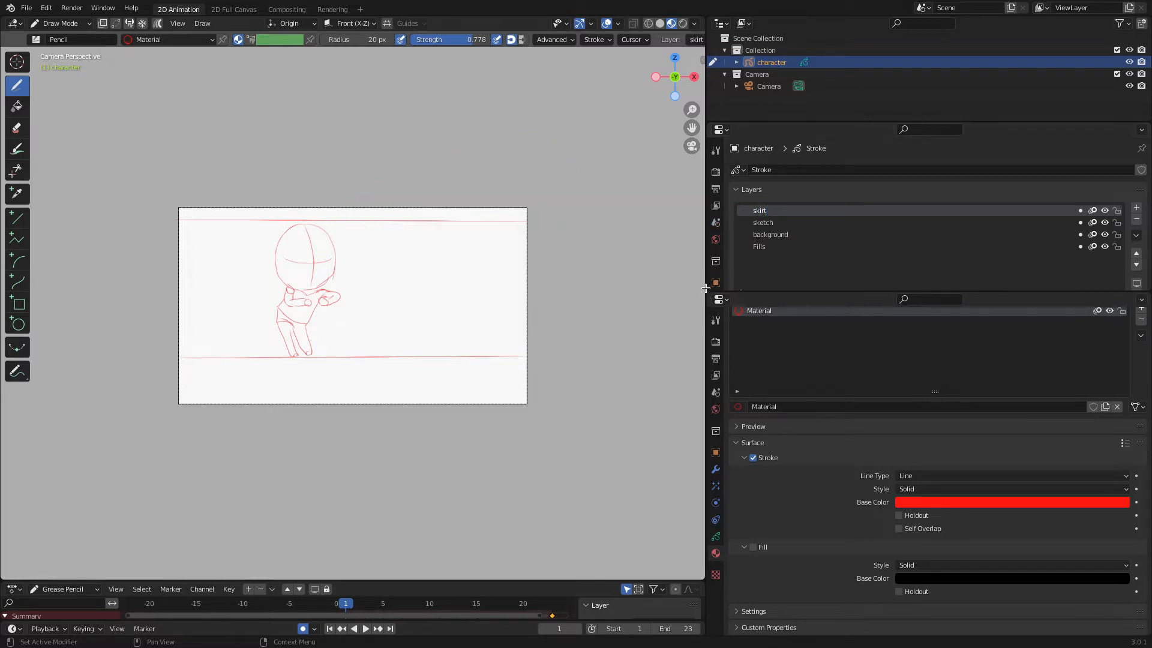
Add a new material slot and set its stroke base color to blue.
scroll(858, 342, up, 2)
click(1141, 339)
click(773, 440)
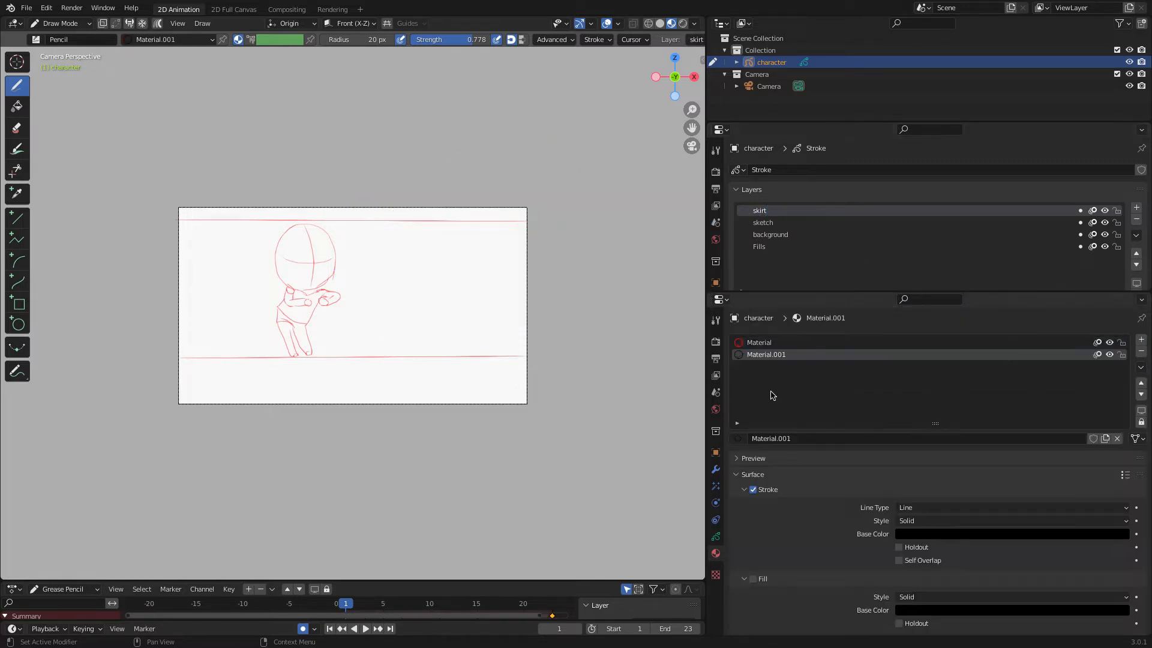
scroll(773, 395, down, 2)
click(972, 503)
drag(1123, 423, 1122, 330)
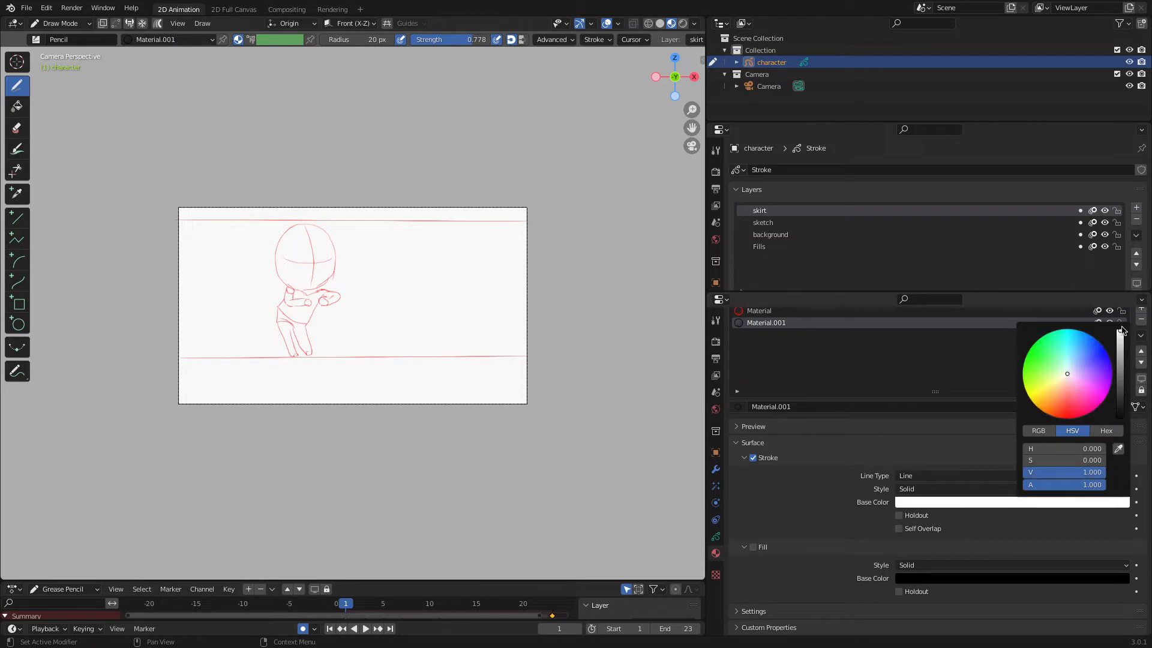
drag(1071, 377, 1087, 355)
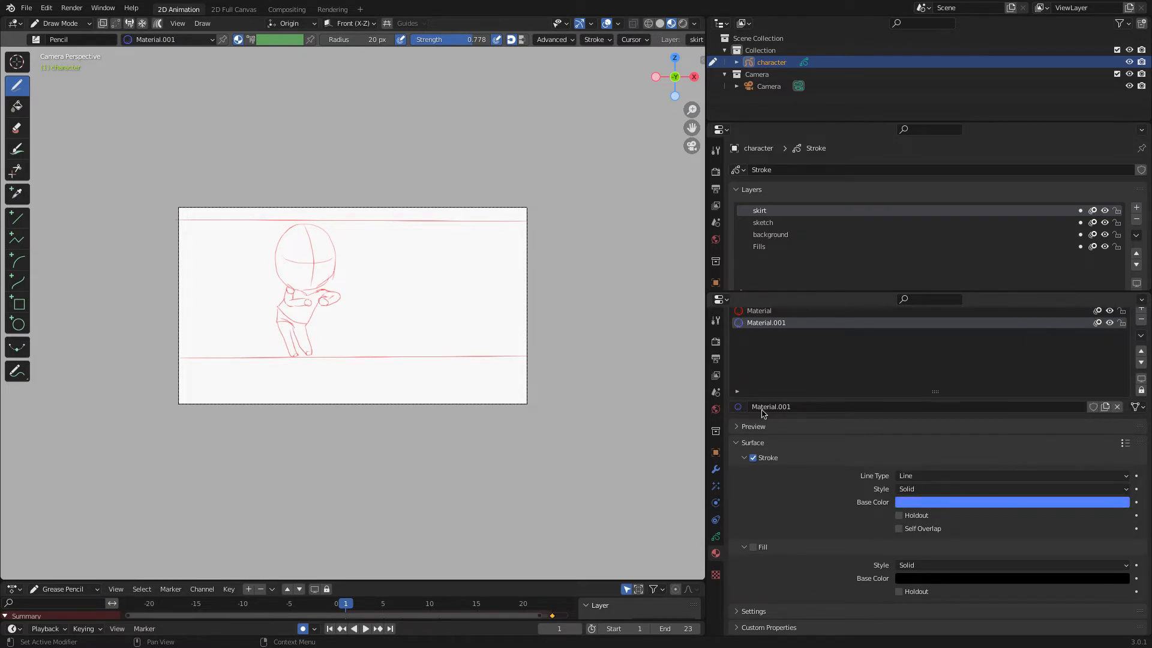
Draw the skirt outline and folds over the character's hips on frame 1.
drag(706, 388, 1132, 378)
scroll(465, 297, up, 5)
mouse_move(437, 281)
mouse_down()
mouse_move(417, 300)
mouse_move(428, 348)
mouse_move(532, 394)
mouse_up()
drag(596, 300, 531, 398)
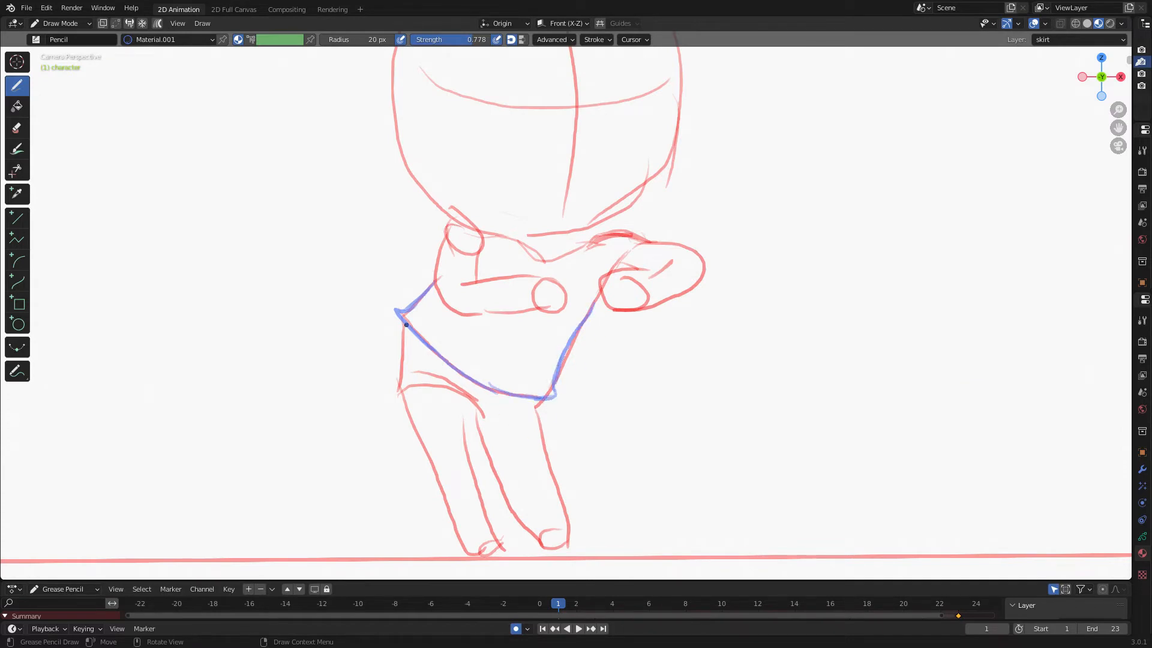
drag(405, 326, 402, 423)
mouse_move(402, 376)
mouse_down()
mouse_move(480, 442)
mouse_move(531, 444)
mouse_move(556, 428)
mouse_move(491, 443)
mouse_up()
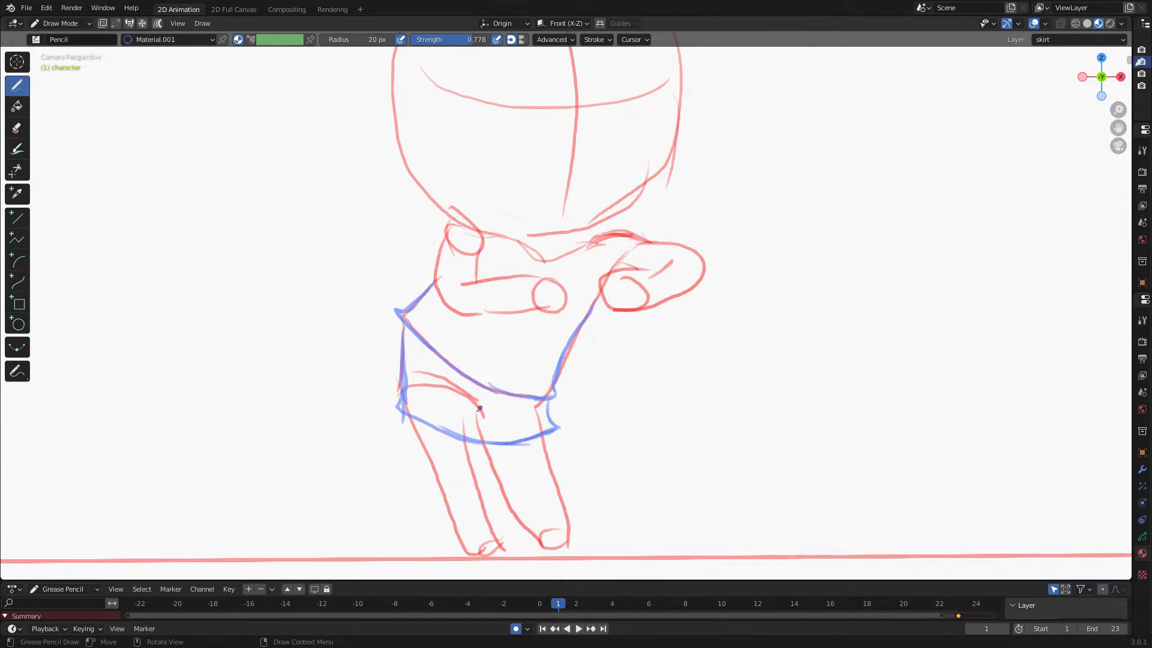
drag(451, 375, 450, 410)
mouse_move(460, 438)
mouse_down()
mouse_move(442, 420)
mouse_move(433, 431)
mouse_up()
drag(509, 393, 517, 429)
Go to frame 3 and draw the skirt with its waistband, hem and folds.
key(Right)
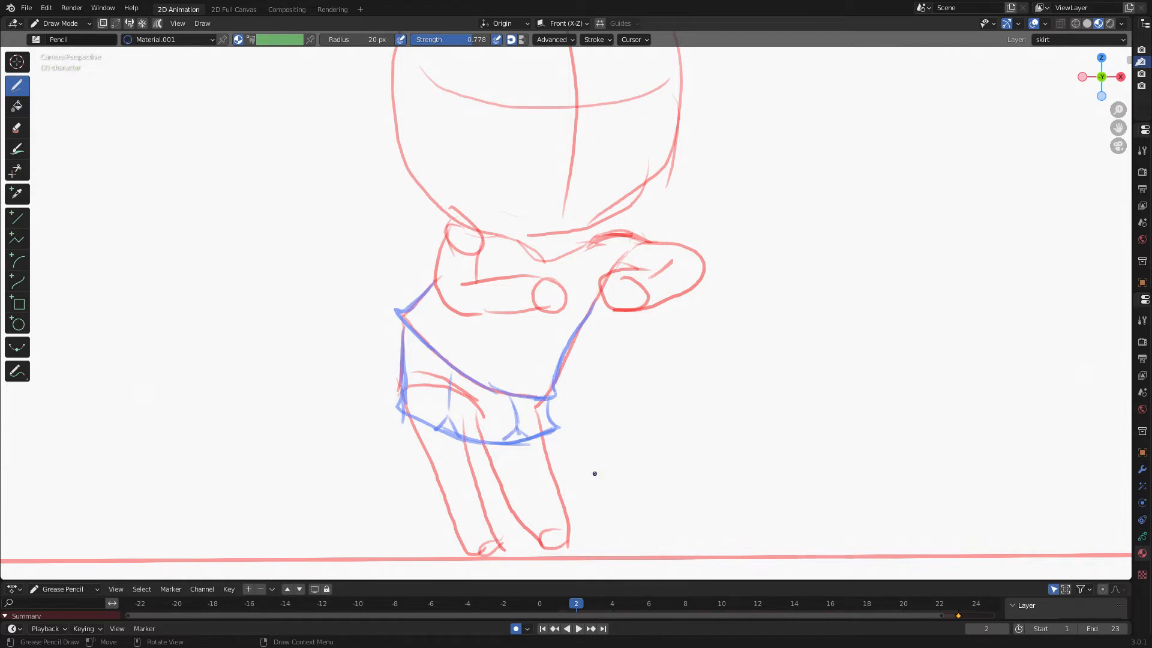
key(Up)
key(Right)
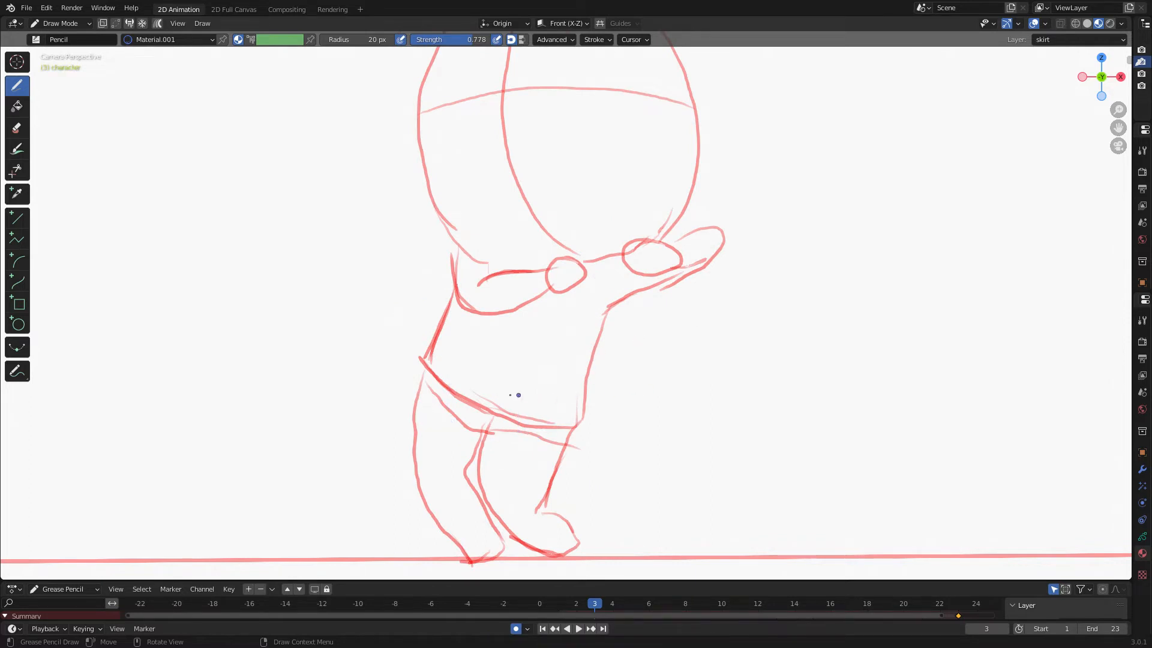
mouse_move(420, 359)
mouse_down()
mouse_move(466, 403)
mouse_move(588, 423)
mouse_up()
drag(604, 313, 591, 422)
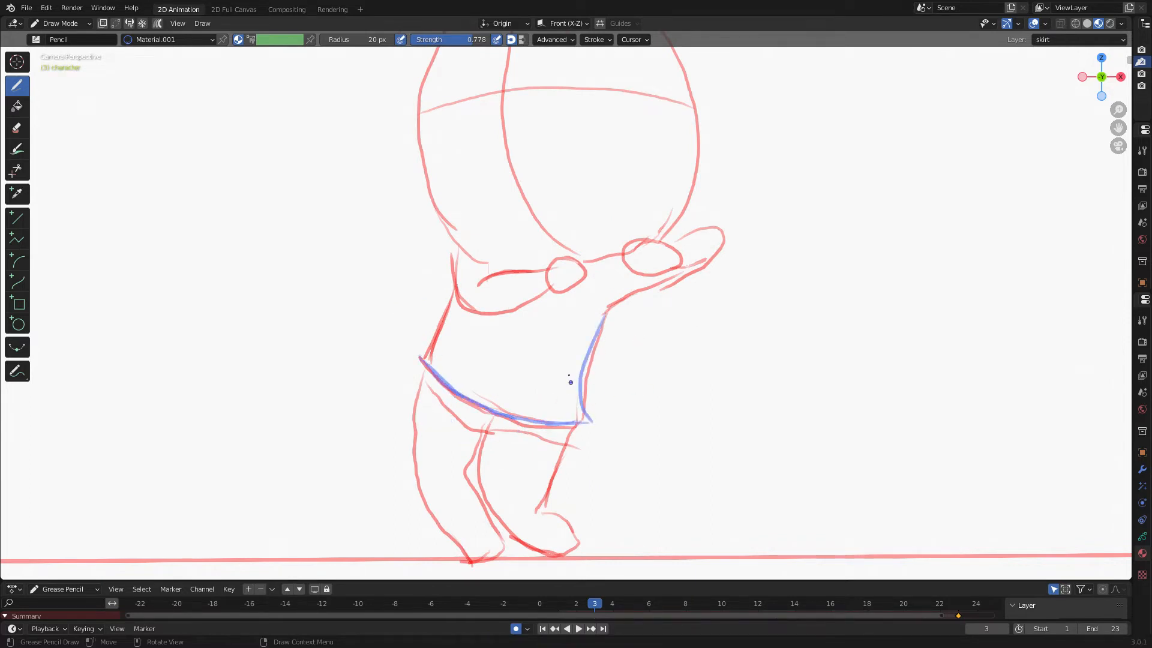
mouse_move(451, 298)
mouse_down()
mouse_move(411, 387)
mouse_move(422, 433)
mouse_move(534, 458)
mouse_move(580, 441)
mouse_up()
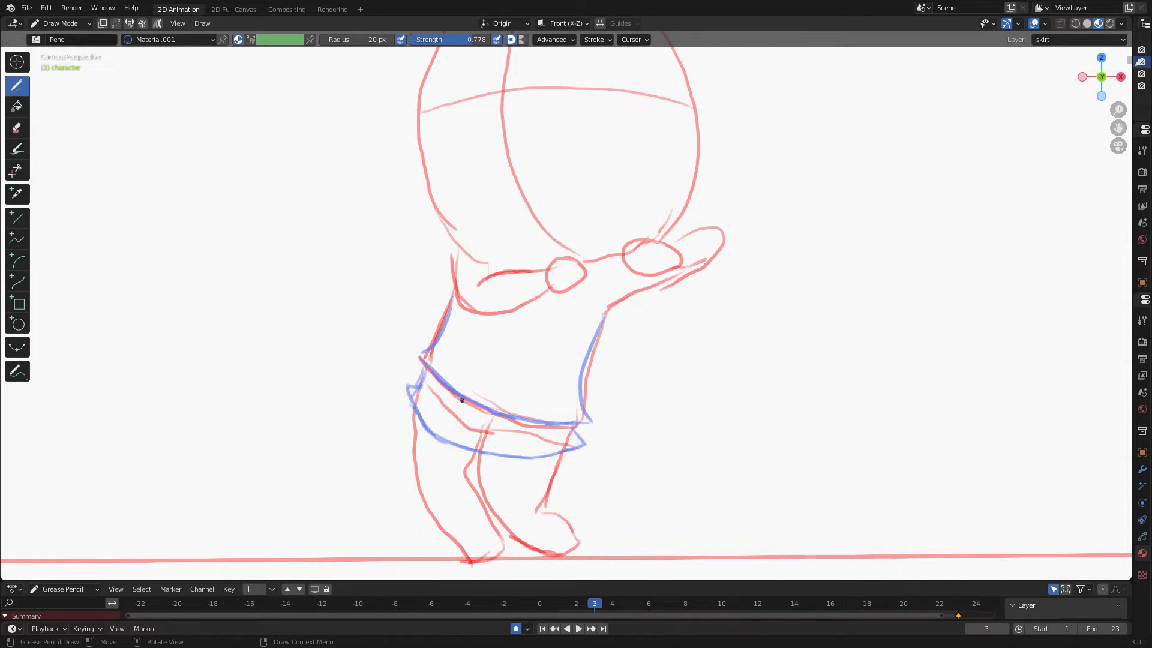
drag(456, 422, 438, 437)
drag(528, 424, 507, 454)
drag(573, 425, 577, 443)
Go to frame 5 and draw the skirt's sides, waistband, hem and folds.
key(Left)
key(Right)
key(Right)
key(Right)
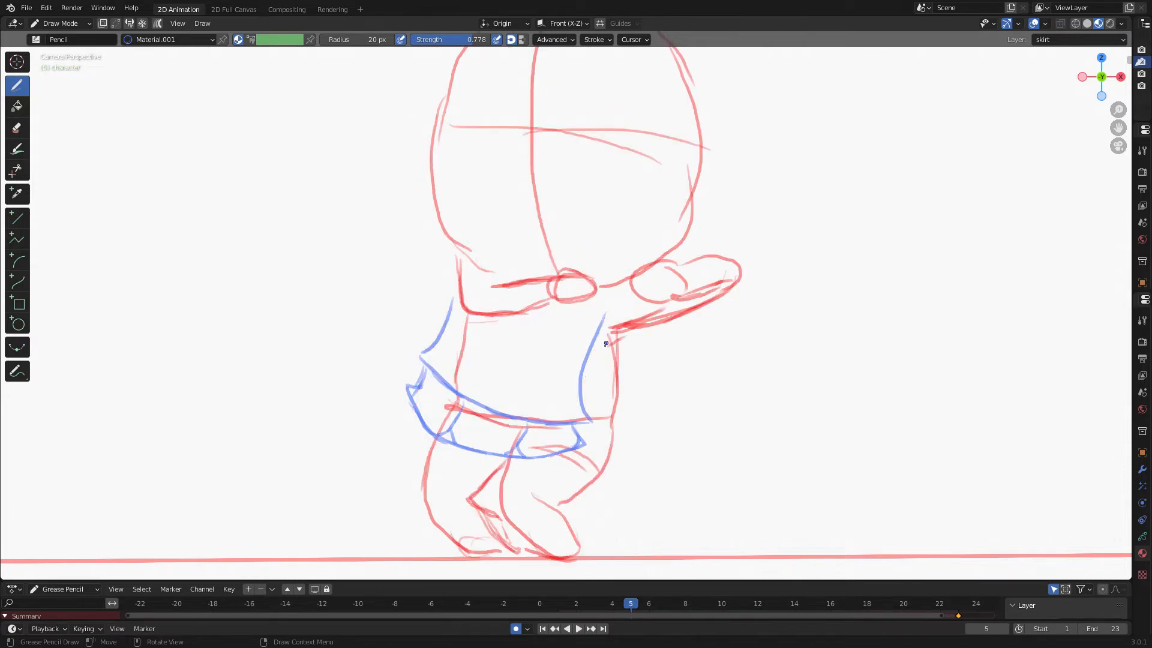
drag(610, 339, 607, 407)
mouse_move(447, 393)
mouse_down()
mouse_move(586, 415)
mouse_move(612, 406)
mouse_up()
drag(465, 315, 447, 396)
mouse_move(456, 403)
mouse_down()
mouse_move(423, 436)
mouse_move(459, 463)
mouse_move(517, 474)
mouse_move(509, 462)
mouse_move(620, 450)
mouse_move(612, 408)
mouse_up()
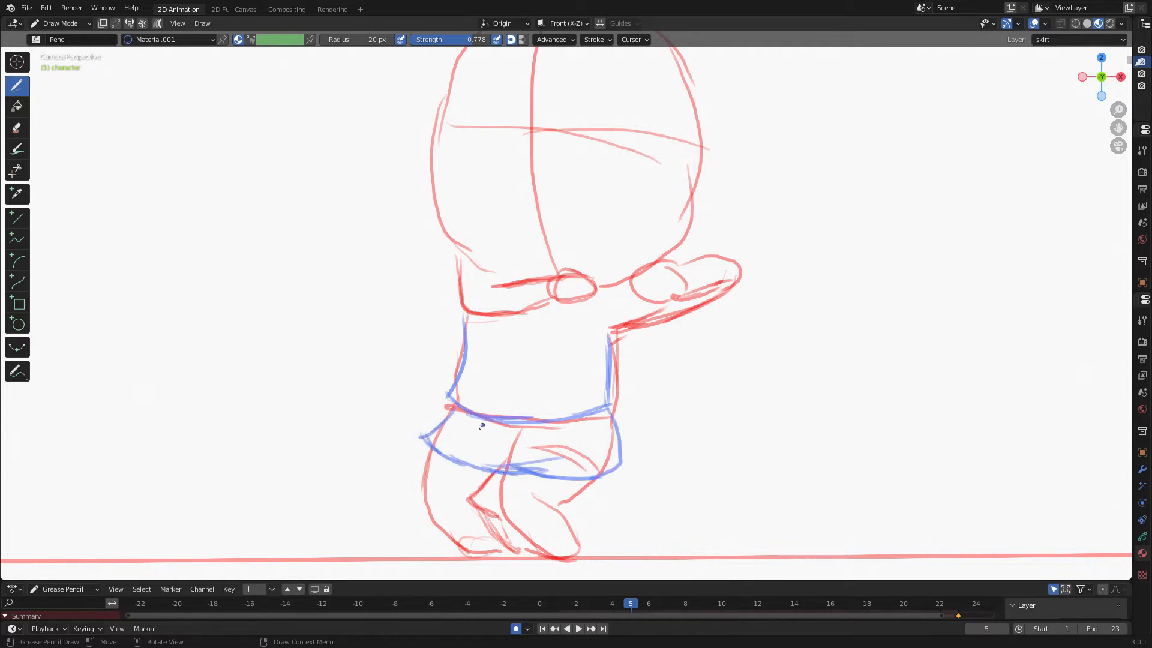
drag(493, 424, 473, 460)
drag(571, 424, 550, 468)
Flip back and forth through the frames to compare the skirt sketches.
key(Right)
key(Right)
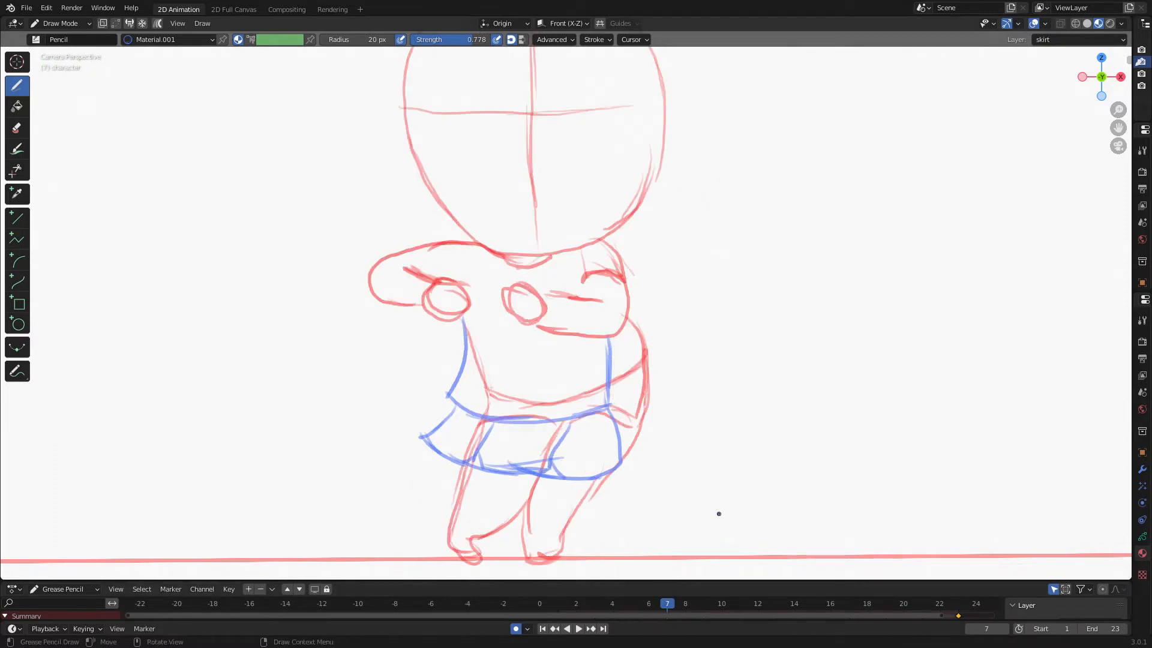
key(Left)
key(Left)
key(Left)
key(Left)
key(Left)
key(Left)
key(Left)
key(Right)
key(Right)
key(Right)
key(Right)
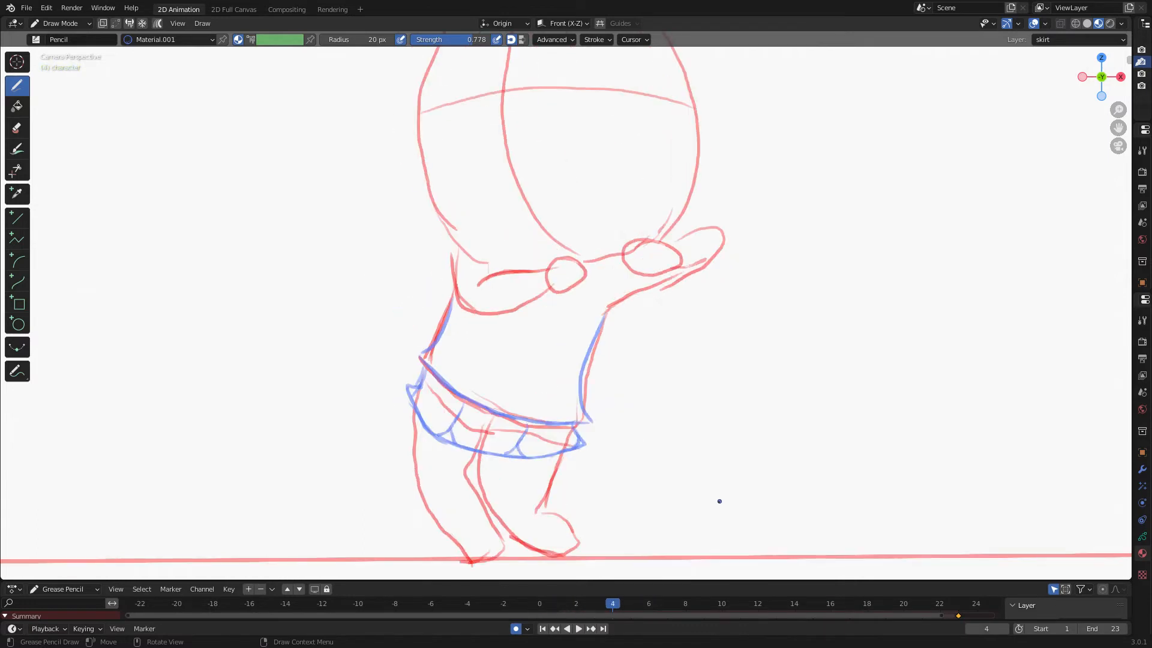
key(Right)
key(Right)
key(Right)
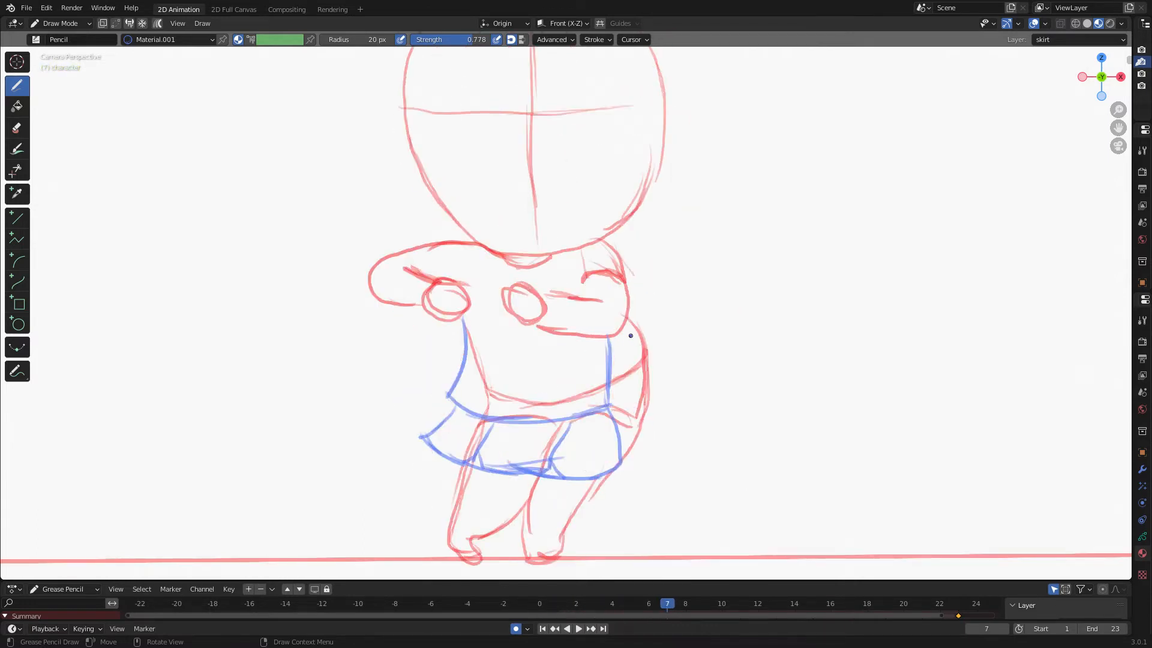
Draw the skirt's waistband, sides, hem and folds over the character's hips on frame 7.
mouse_move(627, 321)
mouse_down()
mouse_move(644, 359)
mouse_move(555, 398)
mouse_move(480, 403)
mouse_up()
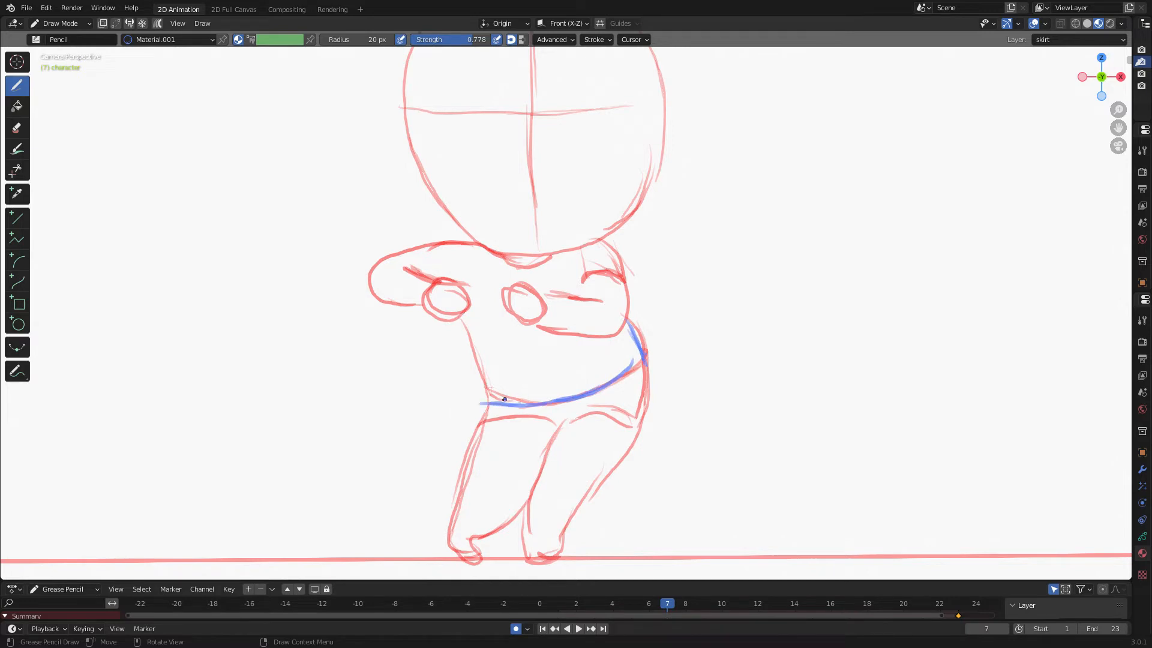
drag(459, 324, 481, 404)
mouse_move(477, 443)
mouse_down()
mouse_move(564, 461)
mouse_move(636, 437)
mouse_up()
mouse_move(641, 355)
mouse_down()
mouse_move(650, 420)
mouse_move(638, 432)
mouse_up()
drag(643, 387, 648, 429)
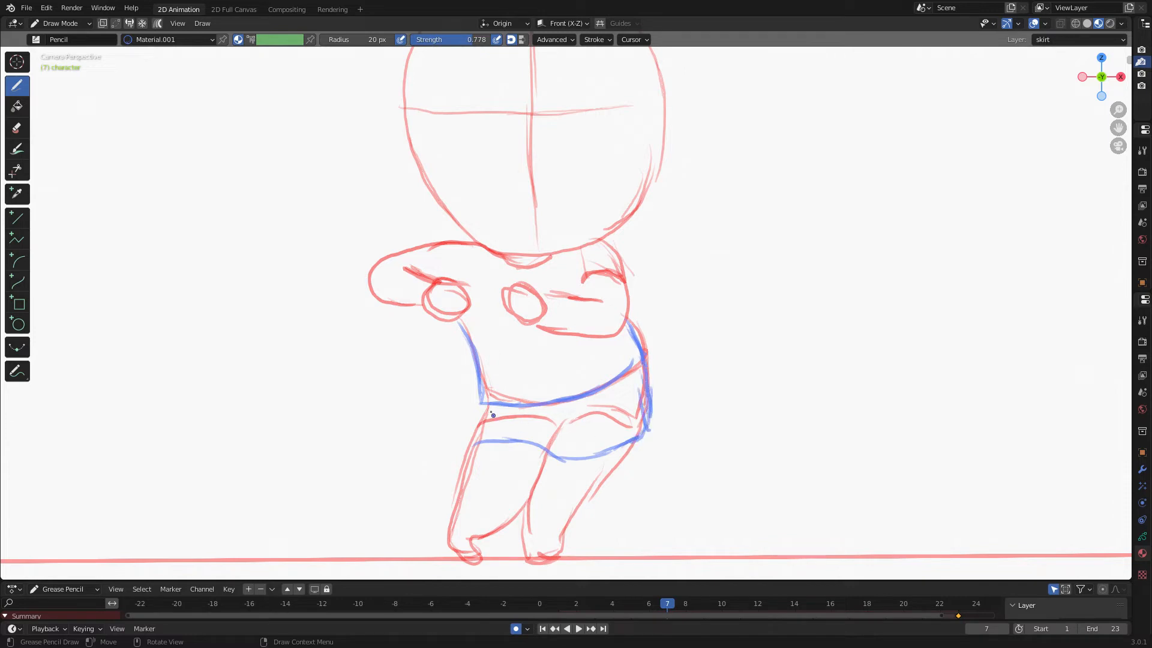
mouse_move(486, 401)
mouse_down()
mouse_move(451, 435)
mouse_move(488, 444)
mouse_up()
mouse_move(531, 407)
mouse_down()
mouse_move(528, 442)
mouse_move(510, 436)
mouse_up()
drag(585, 399, 605, 446)
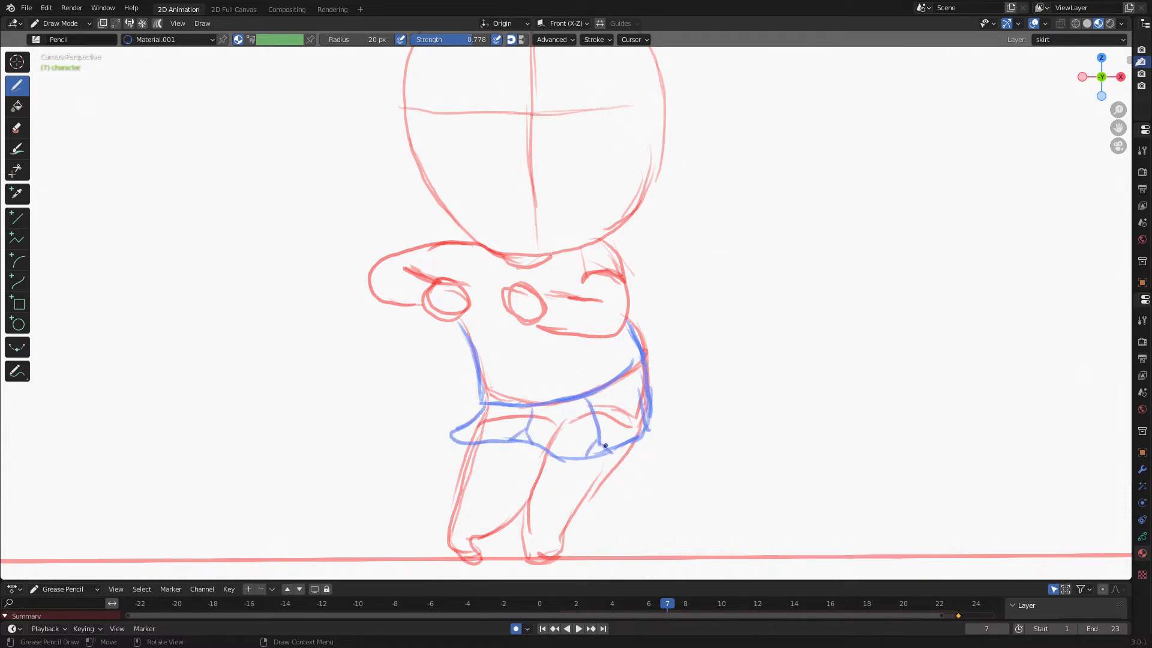
Go to frame 9 and draw the skirt's waistband, sides, hem and folds.
key(Right)
key(Right)
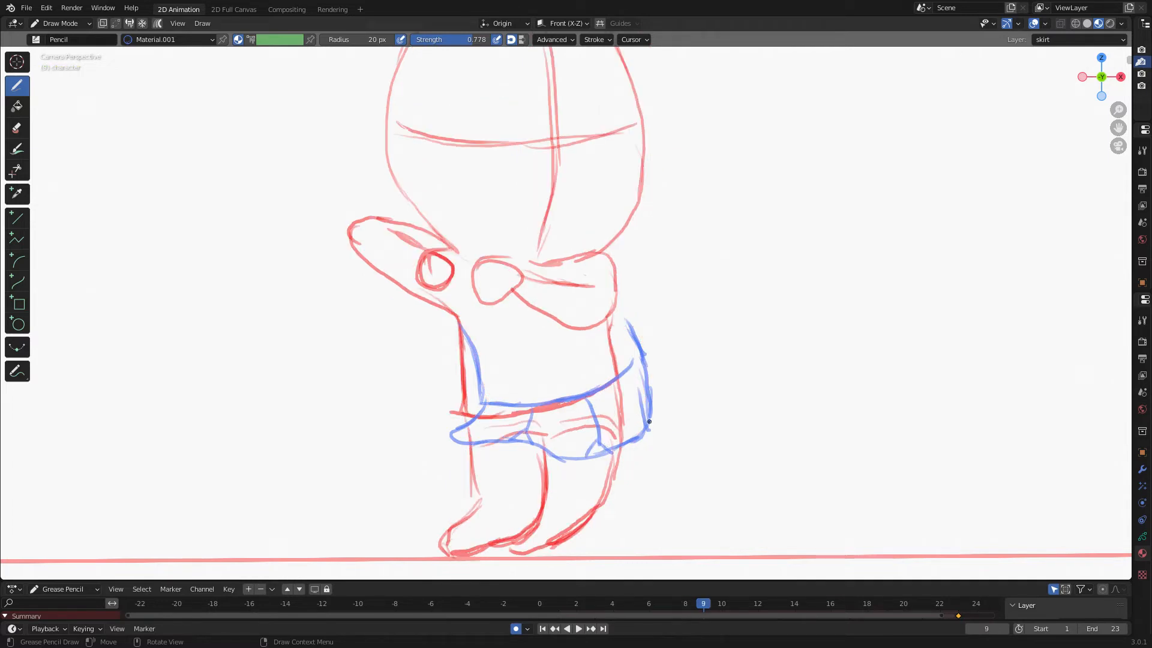
key(Left)
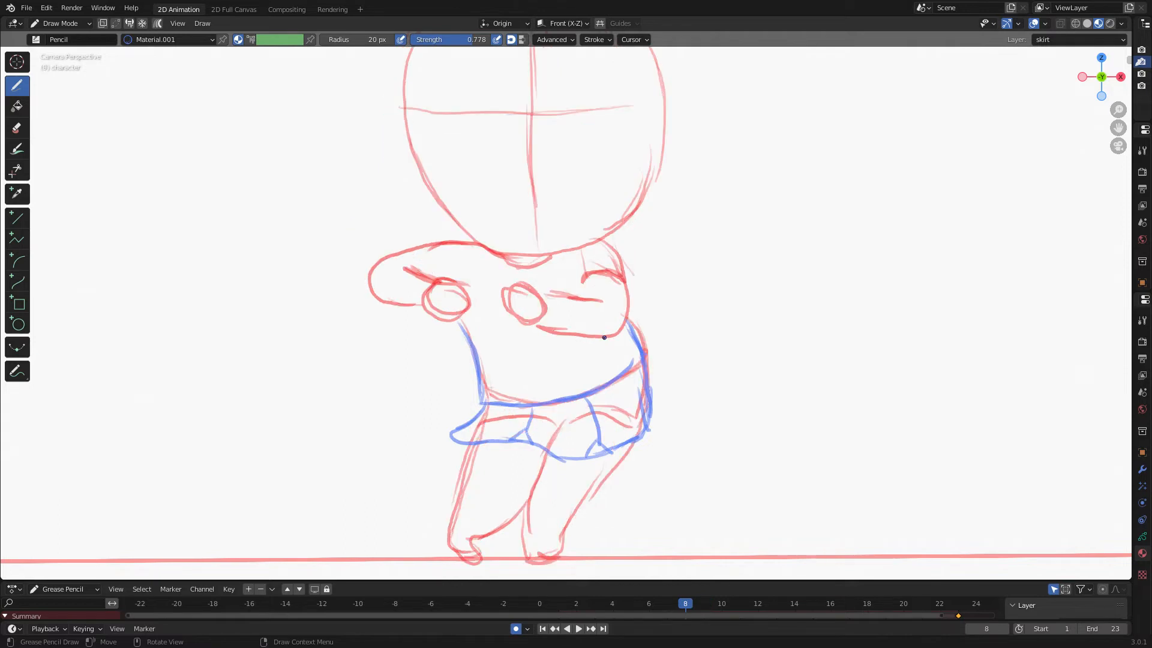
key(Right)
mouse_move(608, 321)
mouse_down()
mouse_move(615, 378)
mouse_move(615, 368)
mouse_up()
mouse_move(618, 359)
mouse_down()
mouse_move(630, 373)
mouse_move(594, 391)
mouse_move(459, 415)
mouse_up()
drag(459, 322, 467, 405)
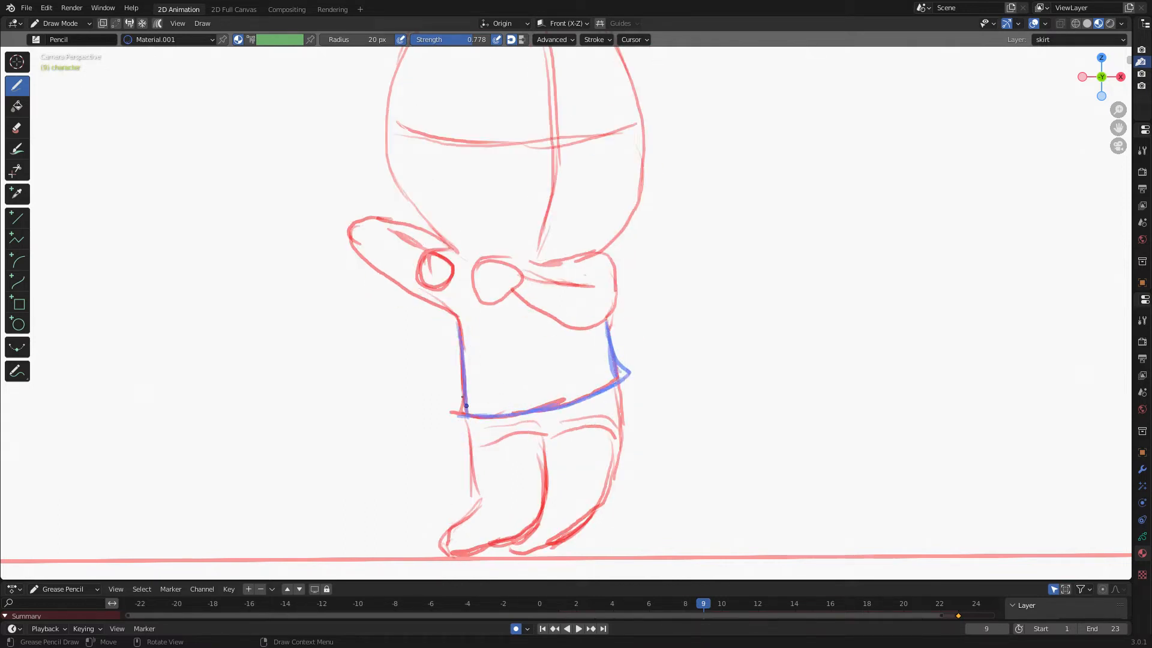
mouse_move(619, 382)
mouse_down()
mouse_move(648, 444)
mouse_move(597, 458)
mouse_move(470, 457)
mouse_up()
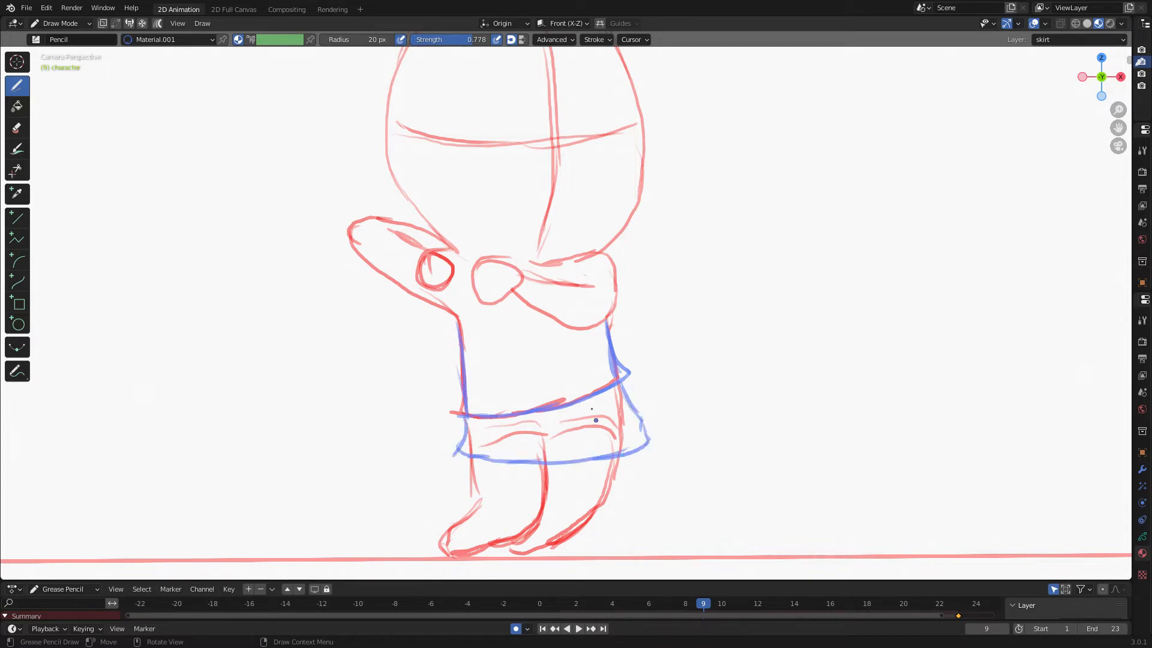
mouse_move(585, 401)
mouse_down()
mouse_move(607, 441)
mouse_move(592, 458)
mouse_up()
drag(507, 419, 532, 460)
drag(516, 438, 511, 456)
Go to frame 11 and draw the skirt's waistband, sides, hem and folds.
key(Right)
key(Right)
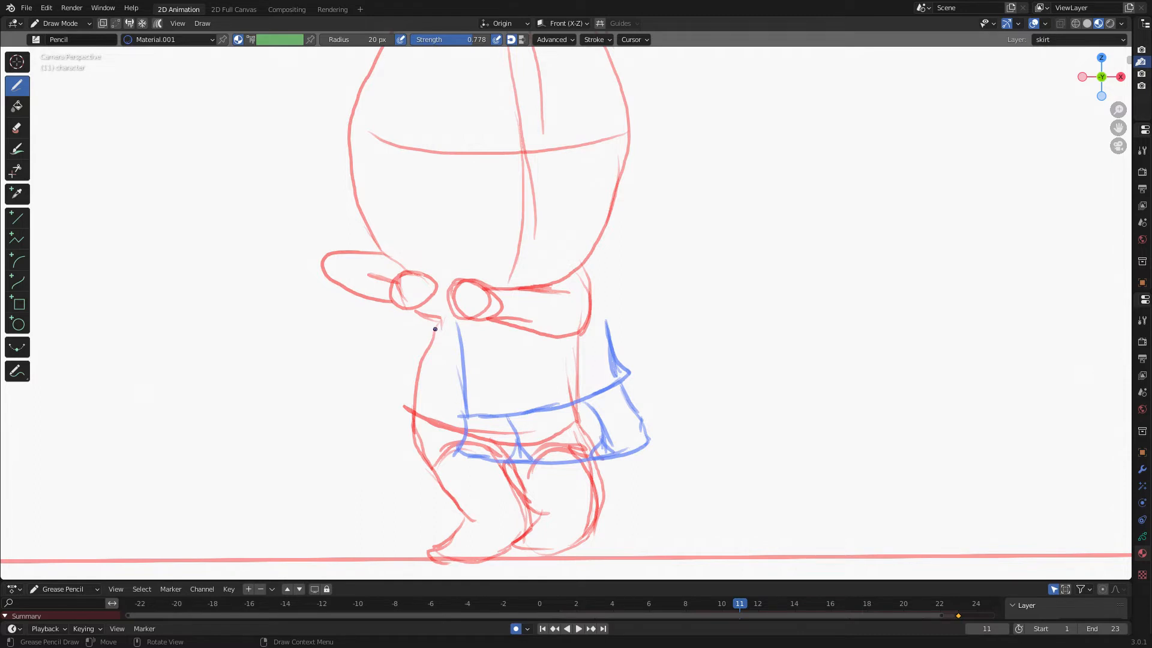
mouse_move(435, 329)
mouse_down()
mouse_move(406, 408)
mouse_move(522, 440)
mouse_move(594, 414)
mouse_up()
drag(575, 339, 579, 418)
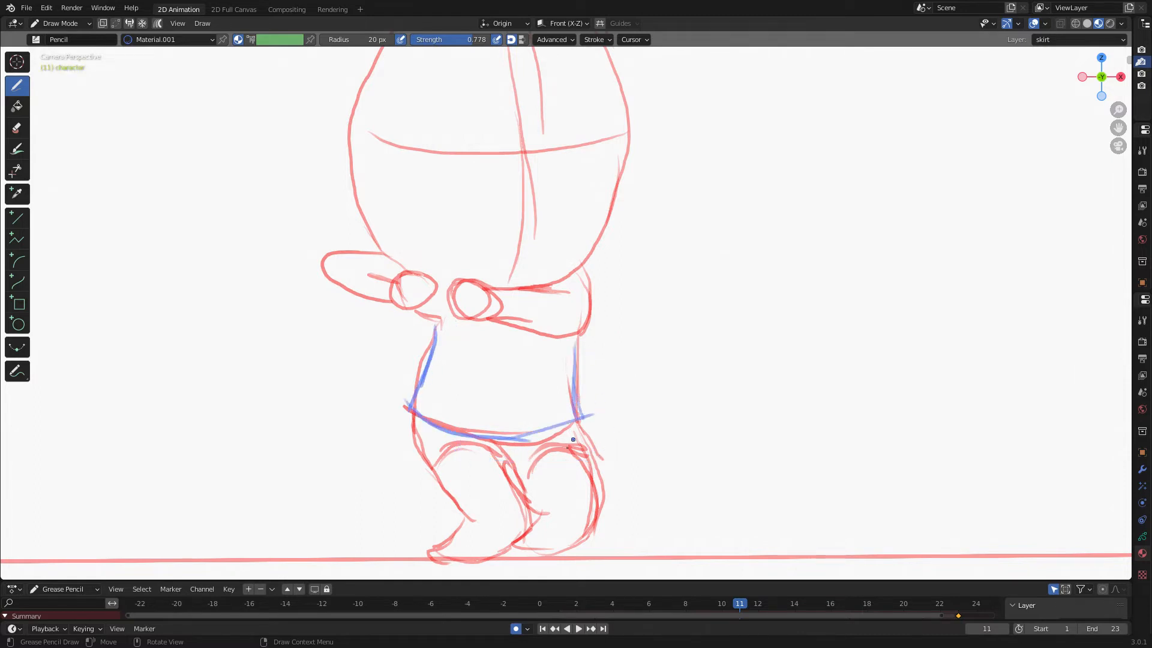
mouse_move(439, 482)
mouse_down()
mouse_move(546, 480)
mouse_move(599, 451)
mouse_move(598, 472)
mouse_up()
mouse_move(414, 414)
mouse_down()
mouse_move(403, 451)
mouse_move(450, 487)
mouse_up()
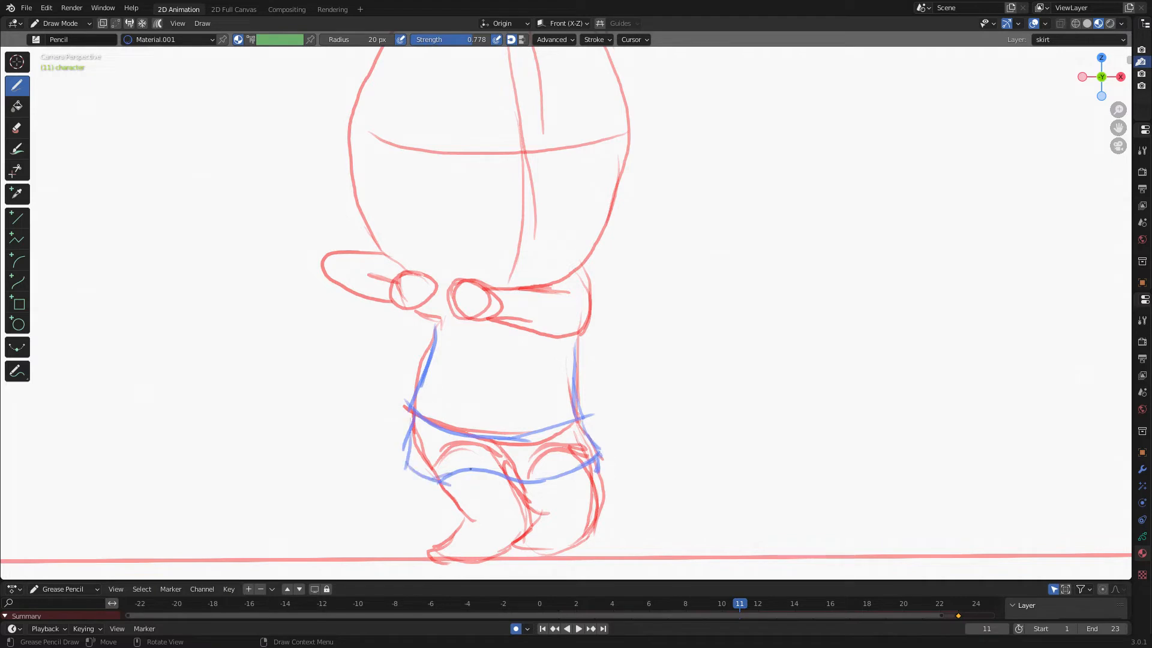
mouse_move(461, 436)
mouse_down()
mouse_move(480, 471)
mouse_move(495, 473)
mouse_up()
drag(468, 456, 477, 470)
drag(543, 444, 564, 469)
drag(561, 458, 581, 466)
Go to frame 13 and draw the skirt's waistband, flared sides, hem and folds.
key(Left)
key(Right)
key(Right)
key(Right)
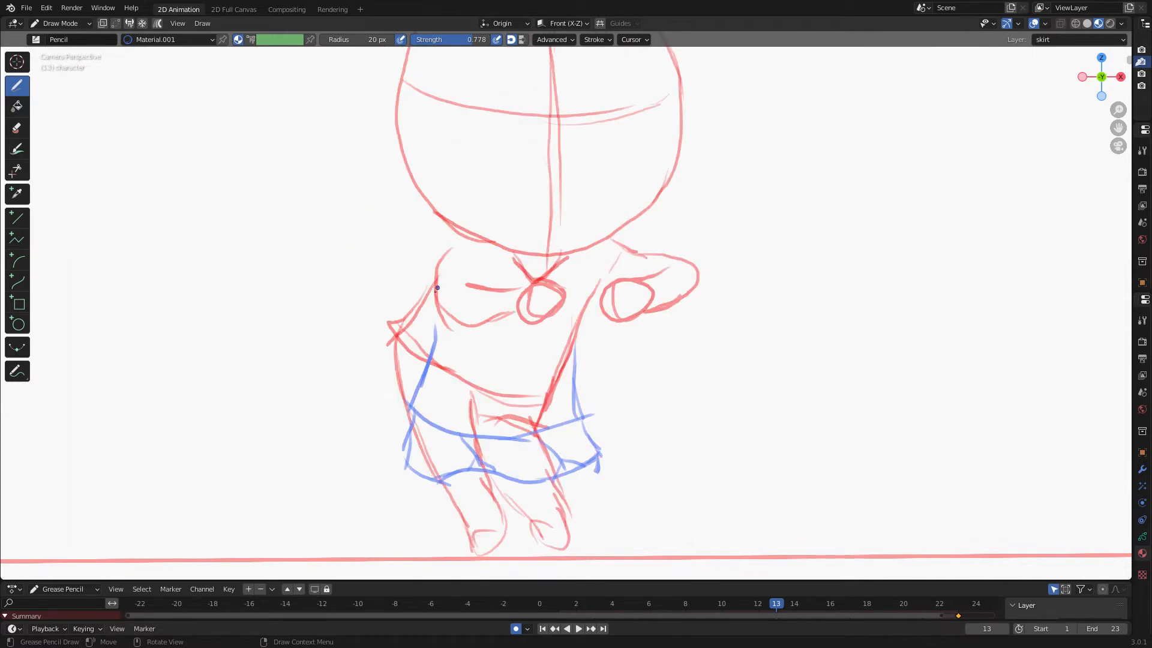
mouse_move(437, 288)
mouse_down()
mouse_move(397, 332)
mouse_move(541, 398)
mouse_up()
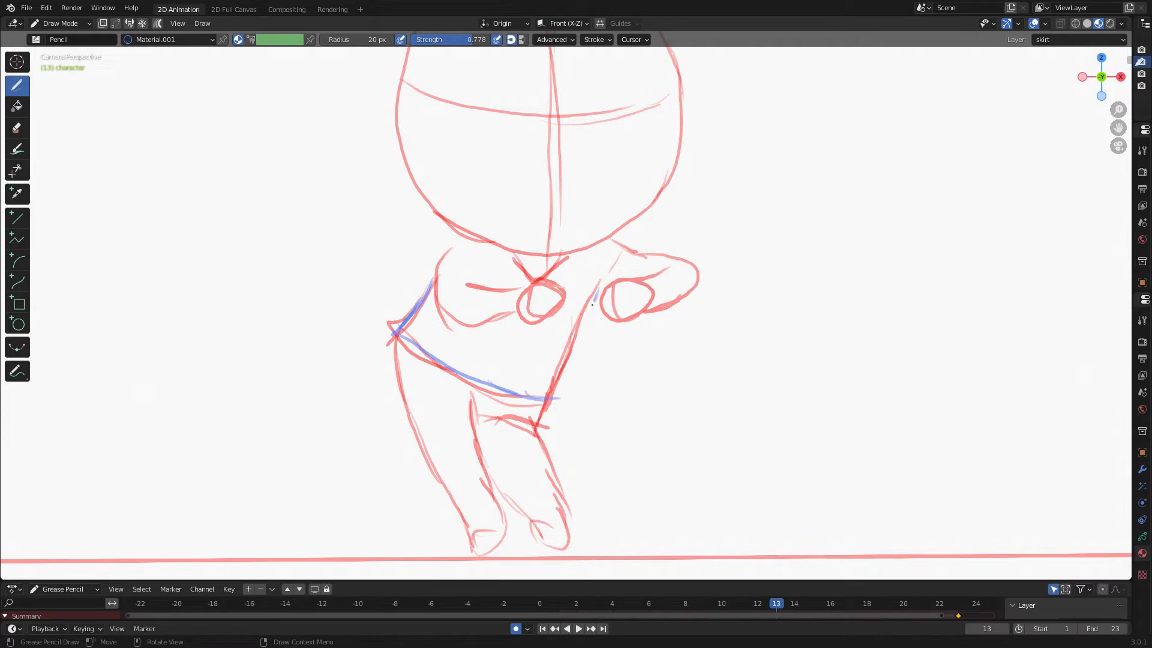
mouse_move(592, 305)
mouse_down()
mouse_move(565, 398)
mouse_move(483, 442)
mouse_up()
drag(561, 447, 502, 431)
mouse_move(550, 406)
mouse_down()
mouse_move(573, 443)
mouse_move(518, 429)
mouse_move(462, 442)
mouse_up()
mouse_move(497, 440)
mouse_down()
mouse_move(406, 413)
mouse_move(375, 368)
mouse_up()
mouse_move(394, 327)
mouse_down()
mouse_move(391, 386)
mouse_move(459, 448)
mouse_up()
drag(436, 416, 428, 443)
drag(505, 397, 538, 418)
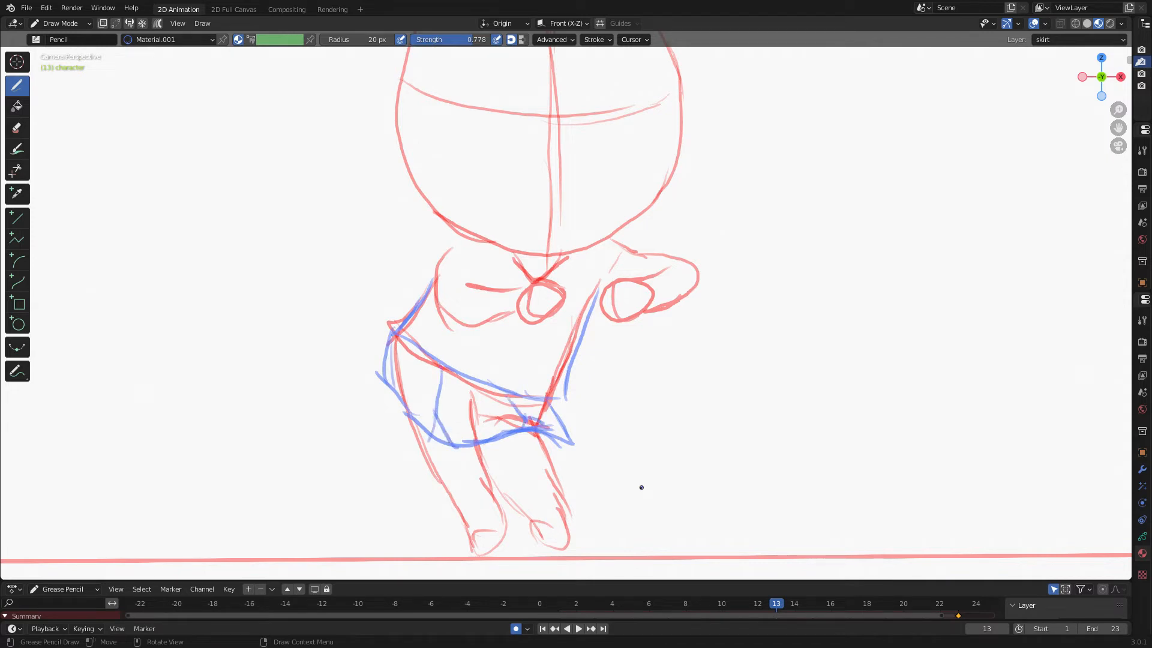
Go to frame 15 and draw the skirt's waistband, sides, hem and folds.
drag(570, 581, 570, 459)
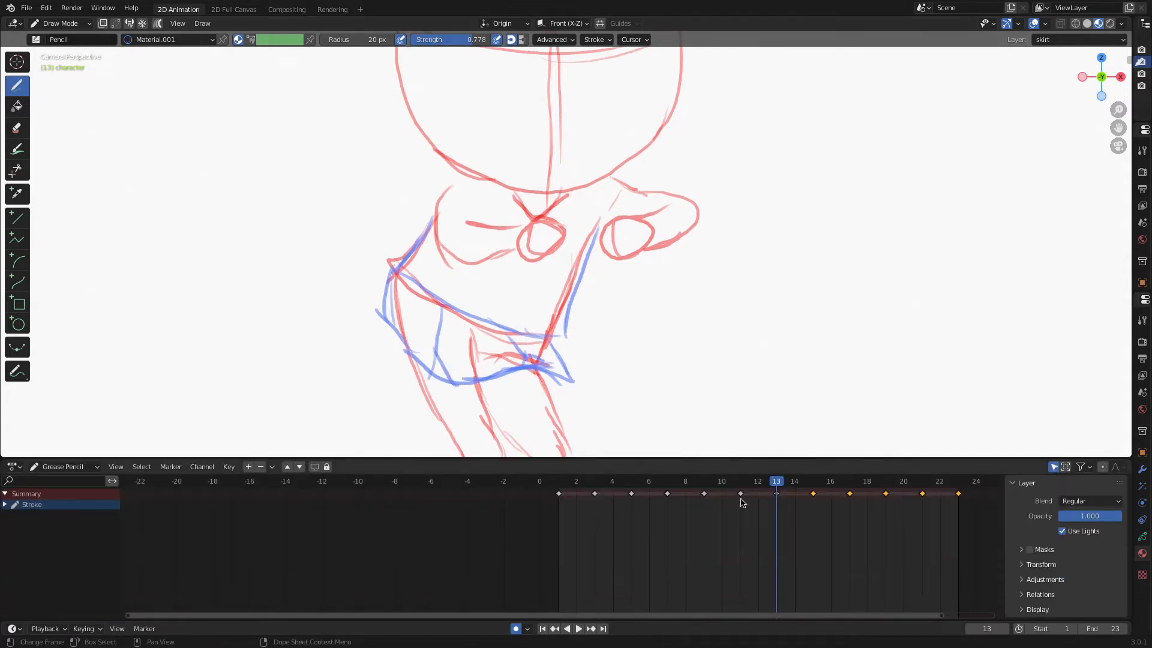
key(space)
mouse_move(759, 485)
mouse_down()
mouse_move(690, 488)
mouse_move(815, 503)
mouse_up()
scroll(816, 503, down, 2)
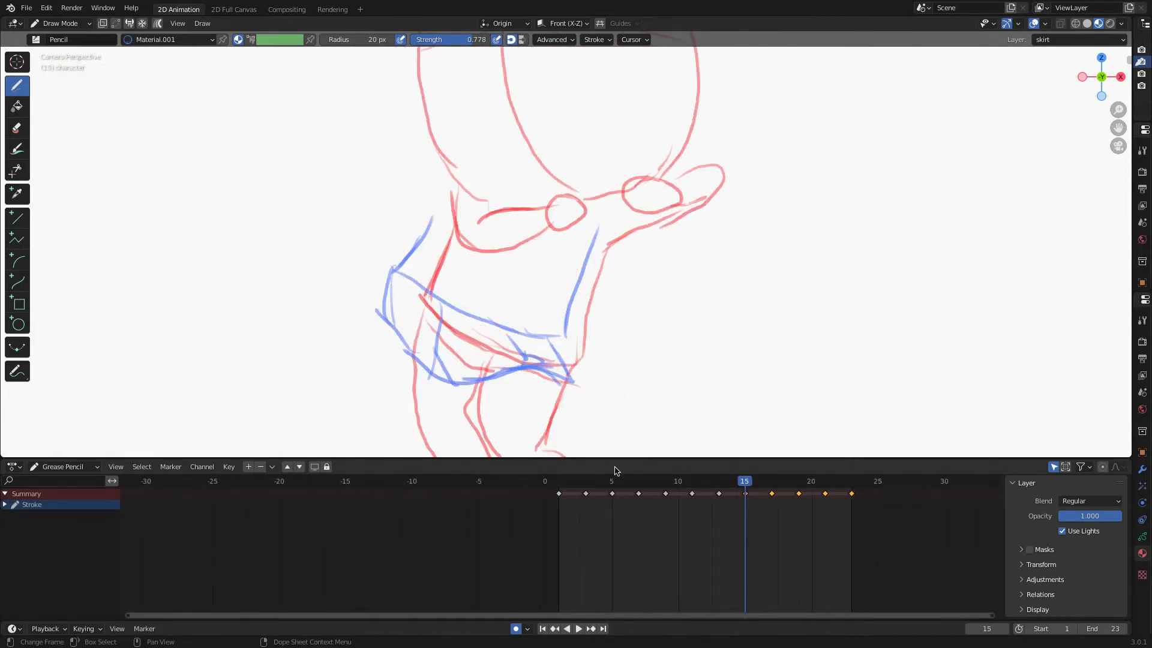
drag(612, 459, 598, 548)
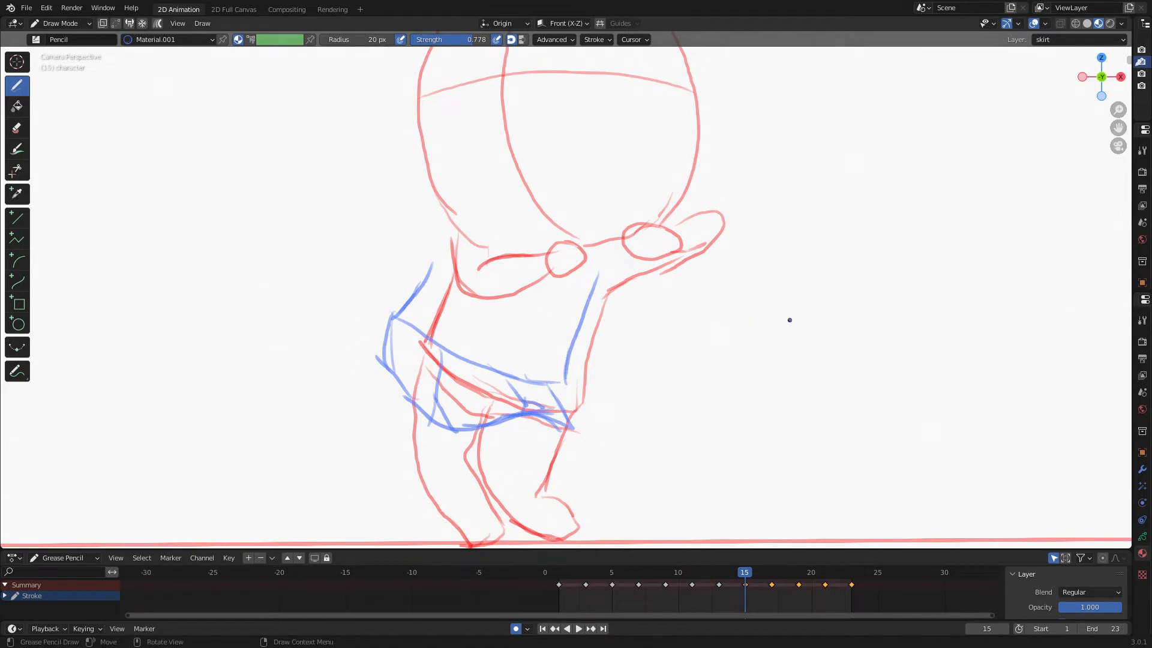
mouse_move(453, 276)
mouse_down()
mouse_move(414, 336)
mouse_move(580, 408)
mouse_up()
drag(609, 288, 583, 414)
mouse_move(427, 357)
mouse_down()
mouse_move(399, 400)
mouse_move(430, 429)
mouse_move(573, 446)
mouse_up()
drag(577, 405, 530, 451)
drag(466, 382, 444, 427)
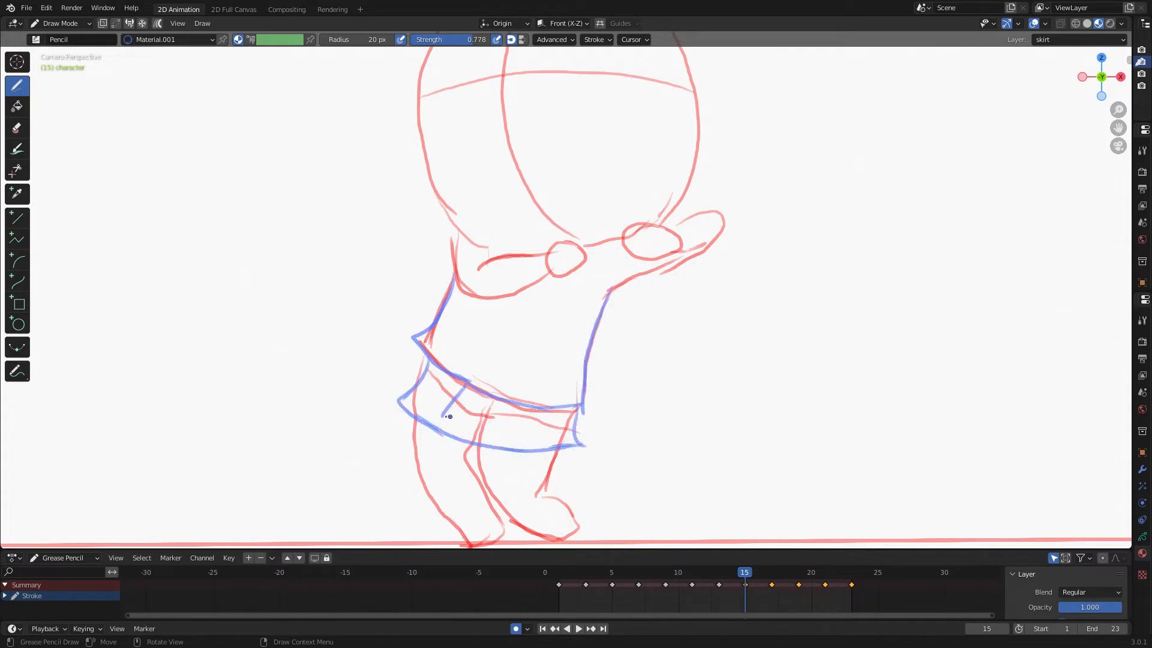
drag(532, 408, 525, 448)
Go to frame 17 and draw the skirt's waistband, sides, hem and folds.
key(Right)
key(Right)
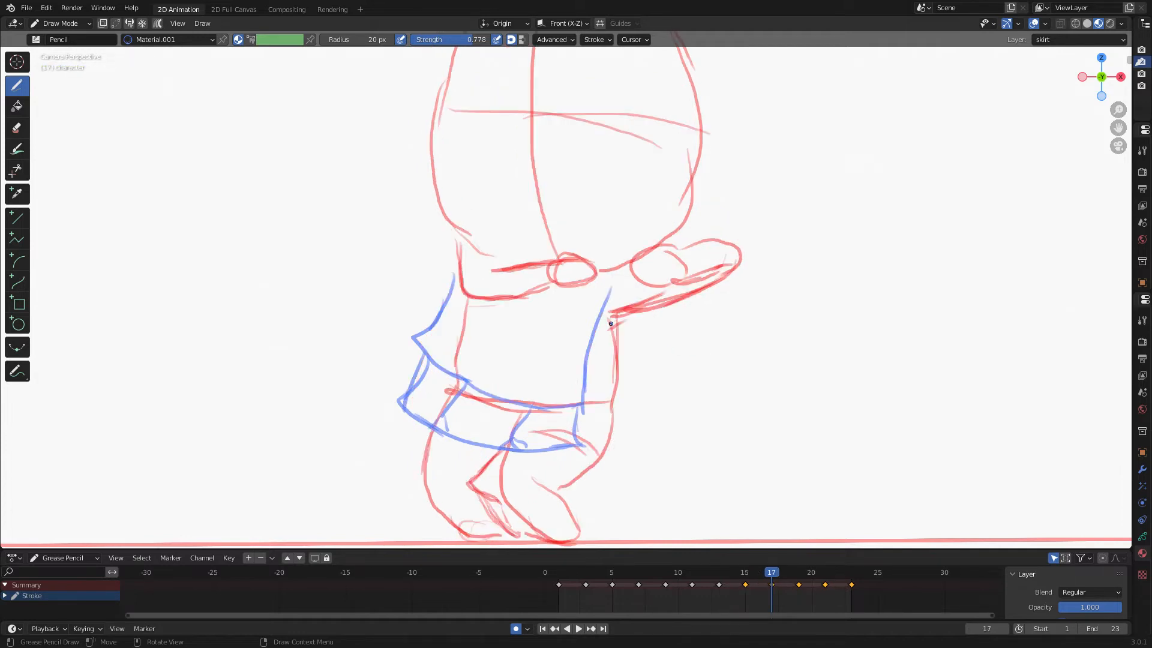
drag(611, 324, 622, 405)
drag(429, 430, 600, 445)
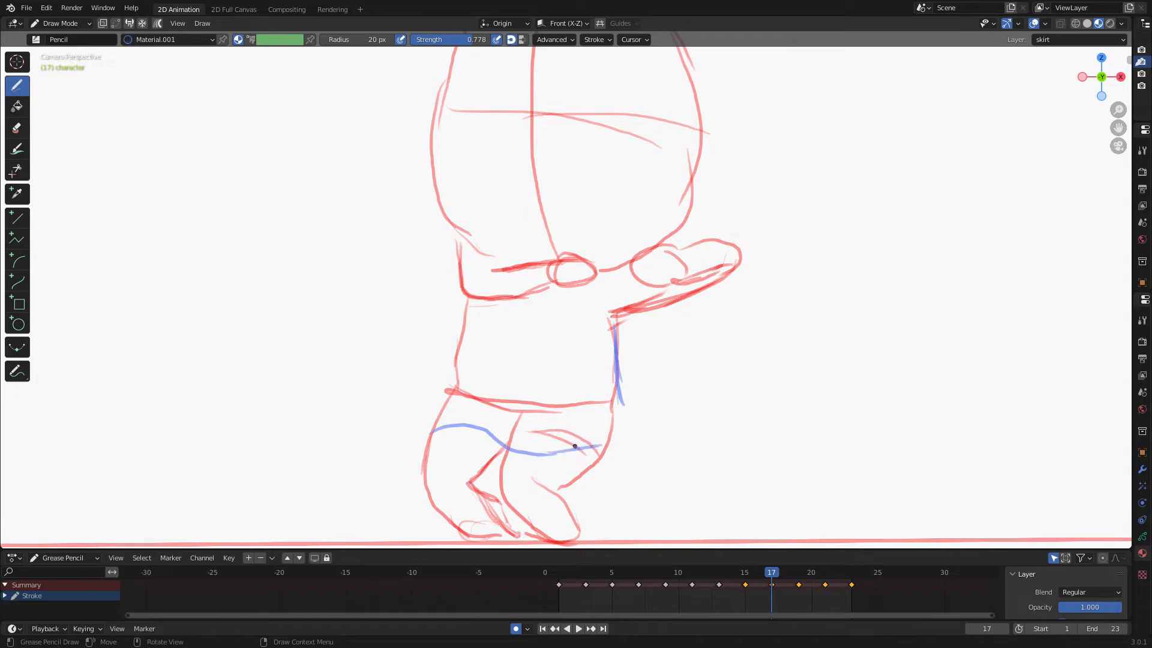
mouse_move(612, 397)
mouse_down()
mouse_move(603, 451)
mouse_move(540, 451)
mouse_up()
drag(456, 354, 447, 429)
drag(449, 390, 617, 397)
drag(501, 404, 470, 429)
mouse_move(564, 409)
mouse_down()
mouse_move(540, 446)
mouse_move(558, 450)
mouse_up()
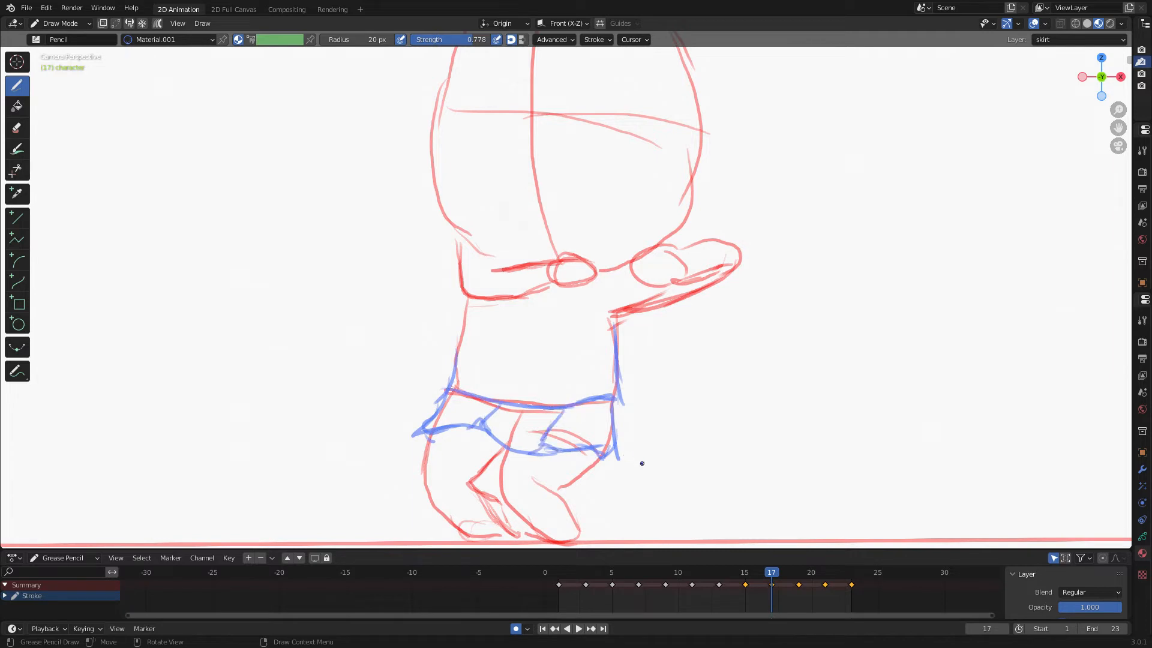
Go to frame 19 and draw the skirt's waistband, sides, hem and a fold.
key(Right)
key(Right)
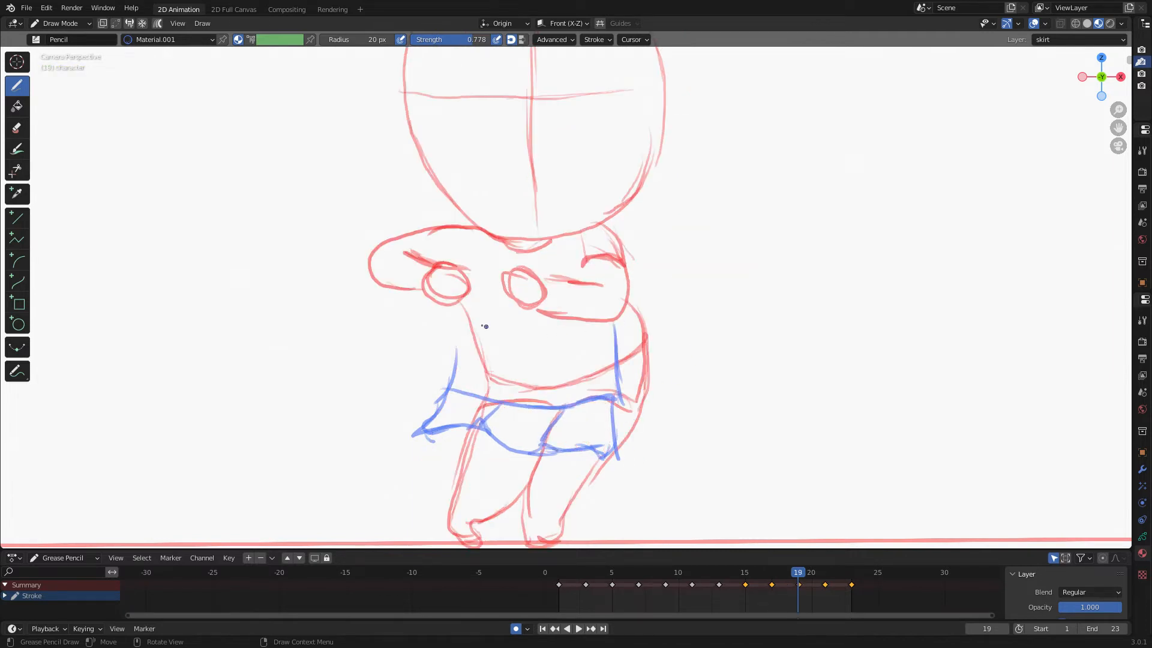
drag(636, 315, 648, 409)
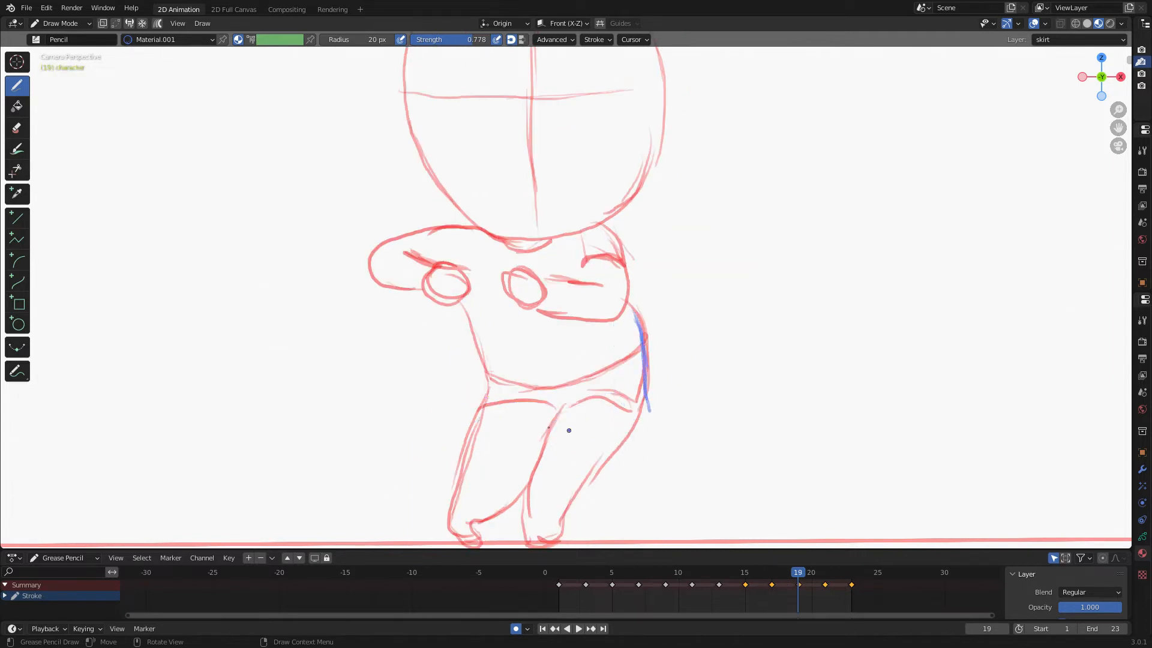
drag(476, 418, 643, 407)
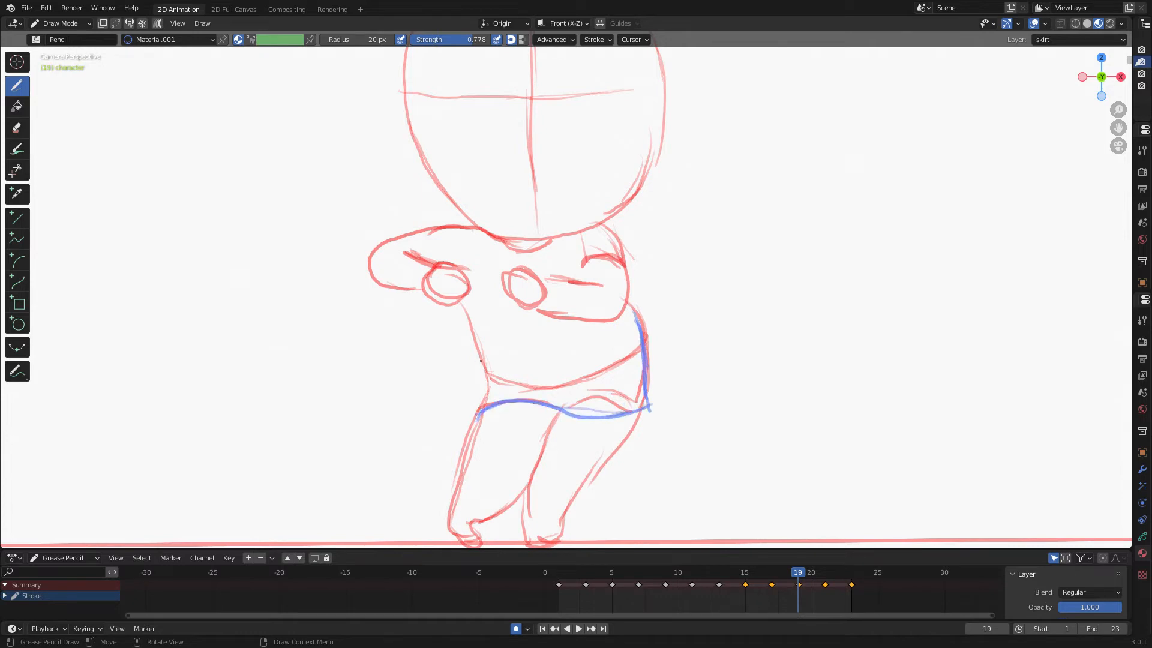
drag(483, 360, 478, 410)
mouse_move(484, 358)
mouse_down()
mouse_move(600, 364)
mouse_move(640, 349)
mouse_up()
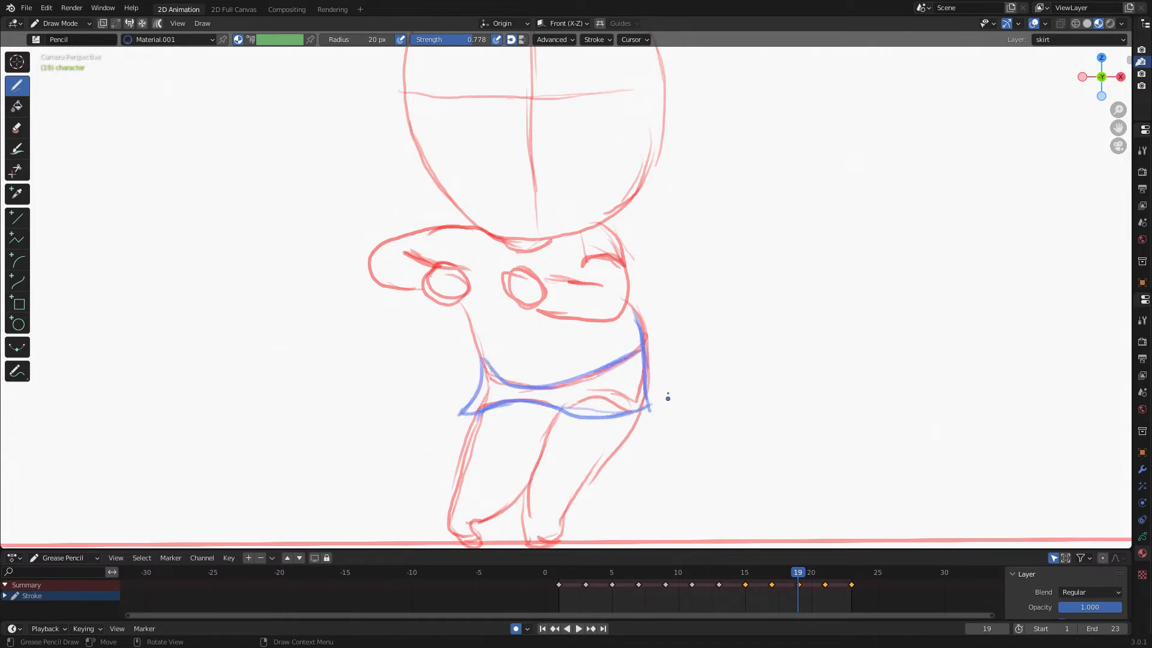
mouse_move(629, 305)
mouse_down()
mouse_move(645, 397)
mouse_move(604, 401)
mouse_up()
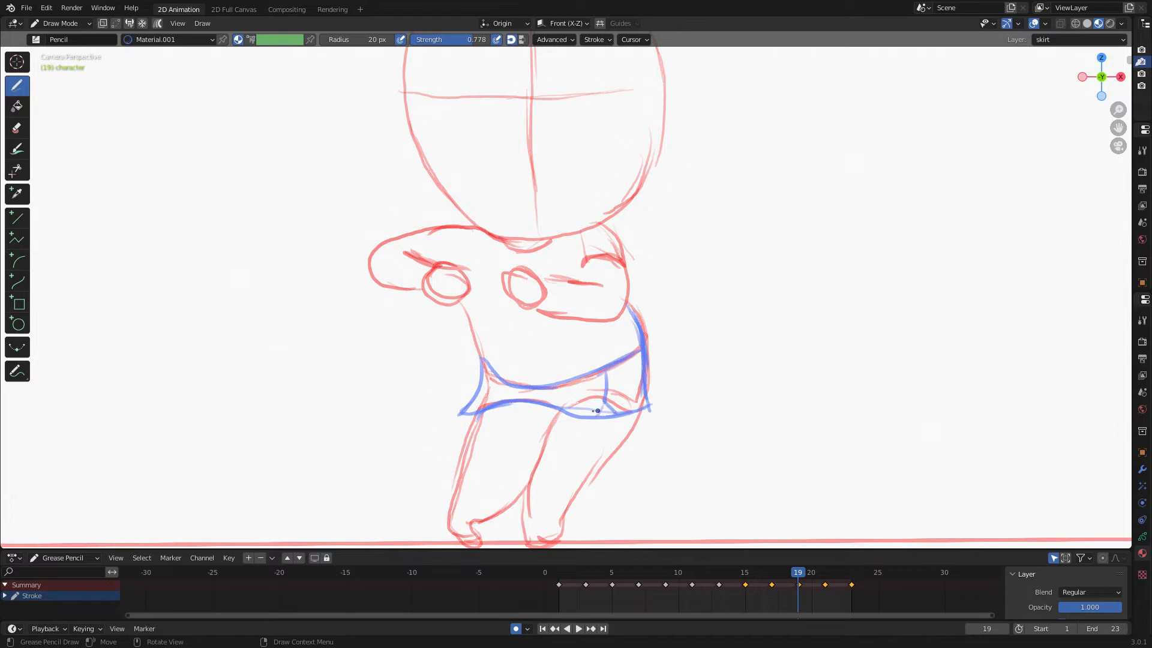
Go to frame 21 and try sketching the skirt's waistband and hem, undoing the strokes.
key(Right)
key(Right)
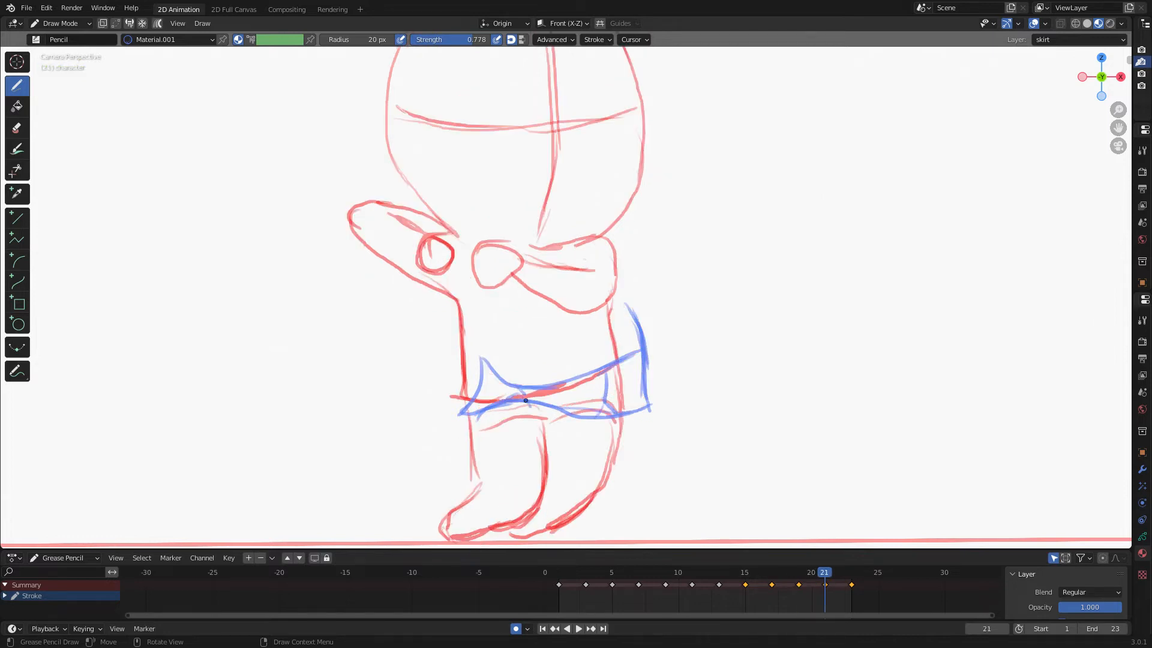
mouse_move(456, 308)
mouse_down()
mouse_move(461, 384)
mouse_move(520, 398)
mouse_move(627, 358)
mouse_move(610, 318)
mouse_up()
mouse_move(465, 444)
mouse_down()
mouse_move(611, 428)
mouse_move(627, 360)
mouse_move(516, 423)
mouse_move(459, 403)
mouse_up()
key(ctrl+z)
key(ctrl+z)
key(ctrl+z)
key(ctrl+z)
key(ctrl+z)
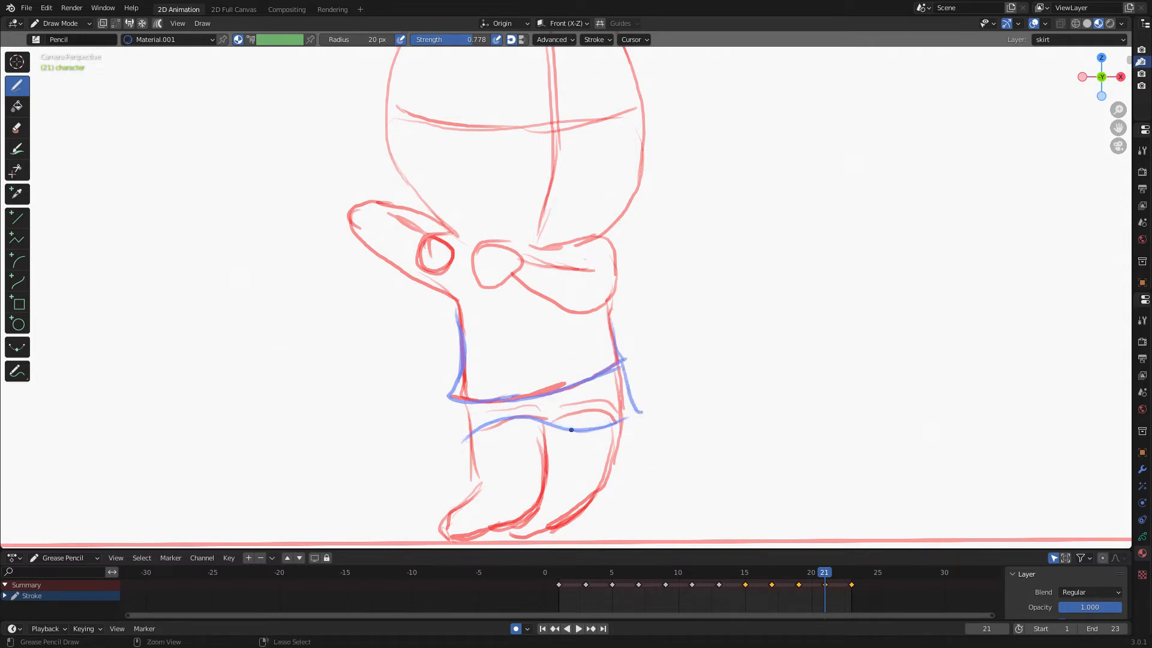
drag(465, 455, 618, 423)
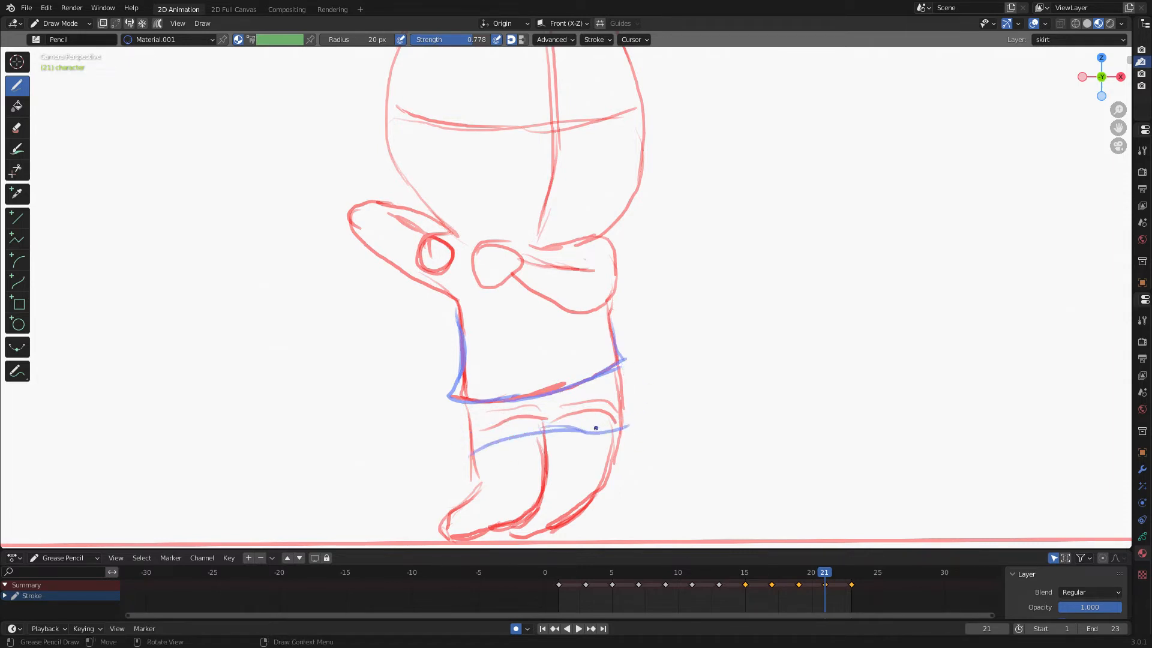
key(ctrl+z)
Draw the skirt's hem and folds on frame 21.
mouse_move(461, 447)
mouse_down()
mouse_move(636, 416)
mouse_move(626, 360)
mouse_move(645, 420)
mouse_up()
drag(461, 399, 495, 439)
drag(512, 400, 532, 436)
drag(577, 391, 594, 420)
Go to frame 23 and draw the skirt's sides, waistband, hem and folds.
key(Right)
key(Right)
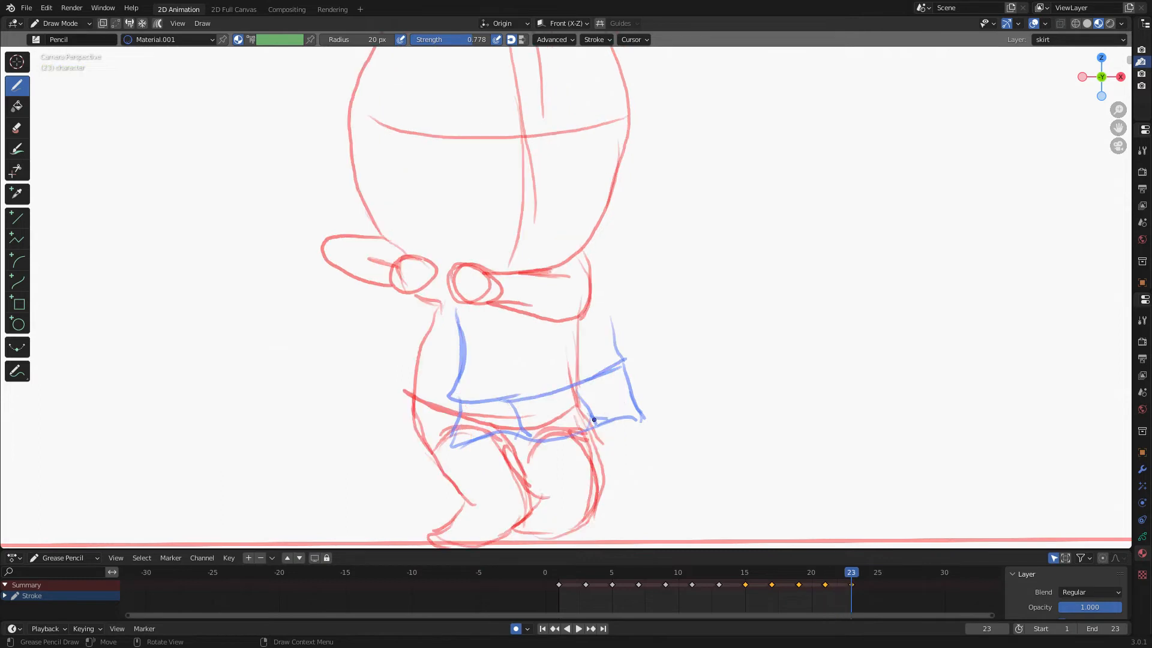
mouse_move(435, 309)
mouse_down()
mouse_move(413, 398)
mouse_move(471, 427)
mouse_move(579, 413)
mouse_up()
drag(582, 318, 581, 413)
mouse_move(427, 476)
mouse_down()
mouse_move(594, 447)
mouse_move(580, 414)
mouse_move(604, 446)
mouse_move(453, 476)
mouse_up()
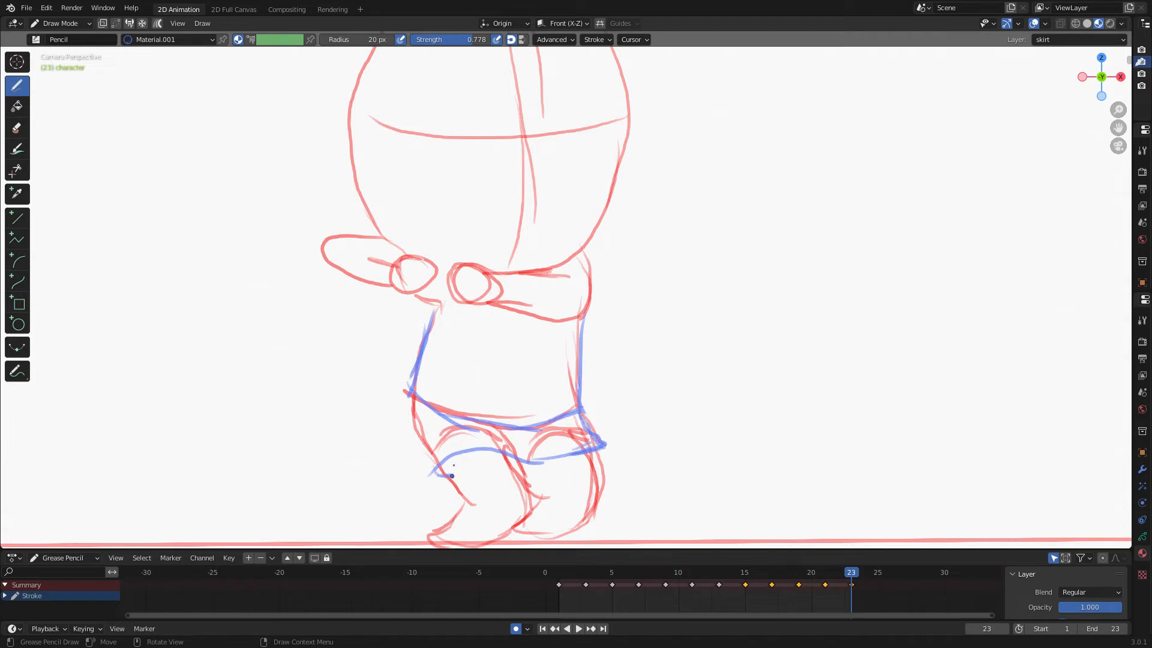
mouse_move(410, 393)
mouse_down()
mouse_move(423, 460)
mouse_move(441, 477)
mouse_up()
drag(461, 419, 493, 447)
drag(467, 450, 482, 440)
Create a new Grease Pencil layer named shirt above the skirt layer.
key(Right)
key(Right)
key(Right)
key(Right)
key(Right)
key(Right)
key(Right)
key(Right)
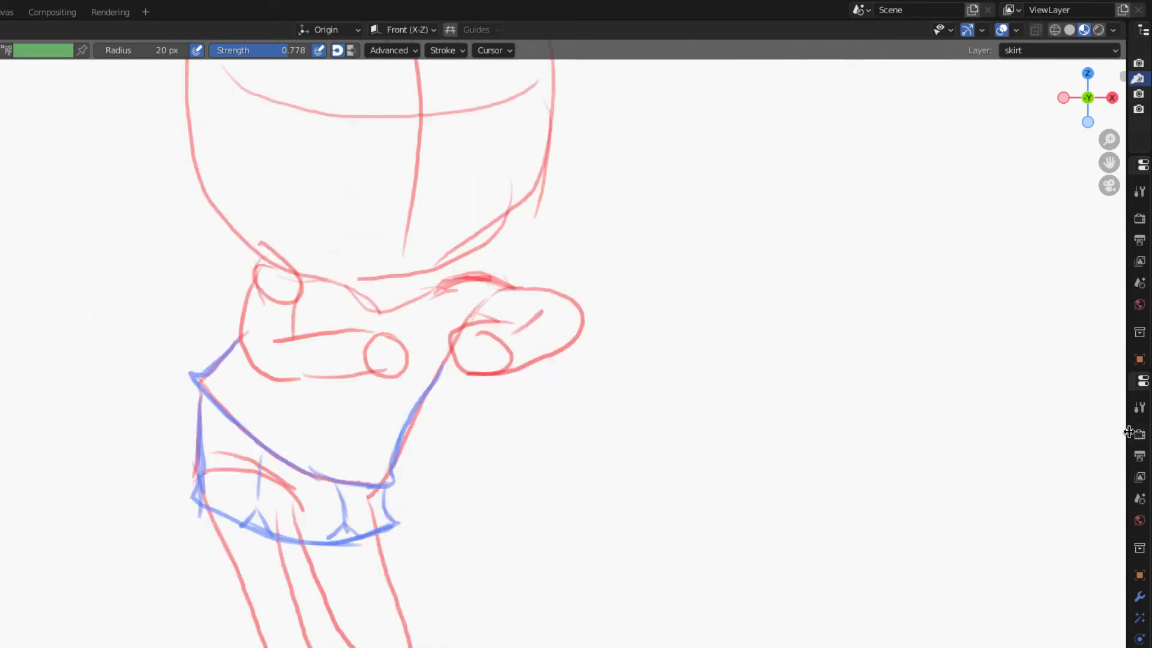
drag(1126, 449, 1029, 435)
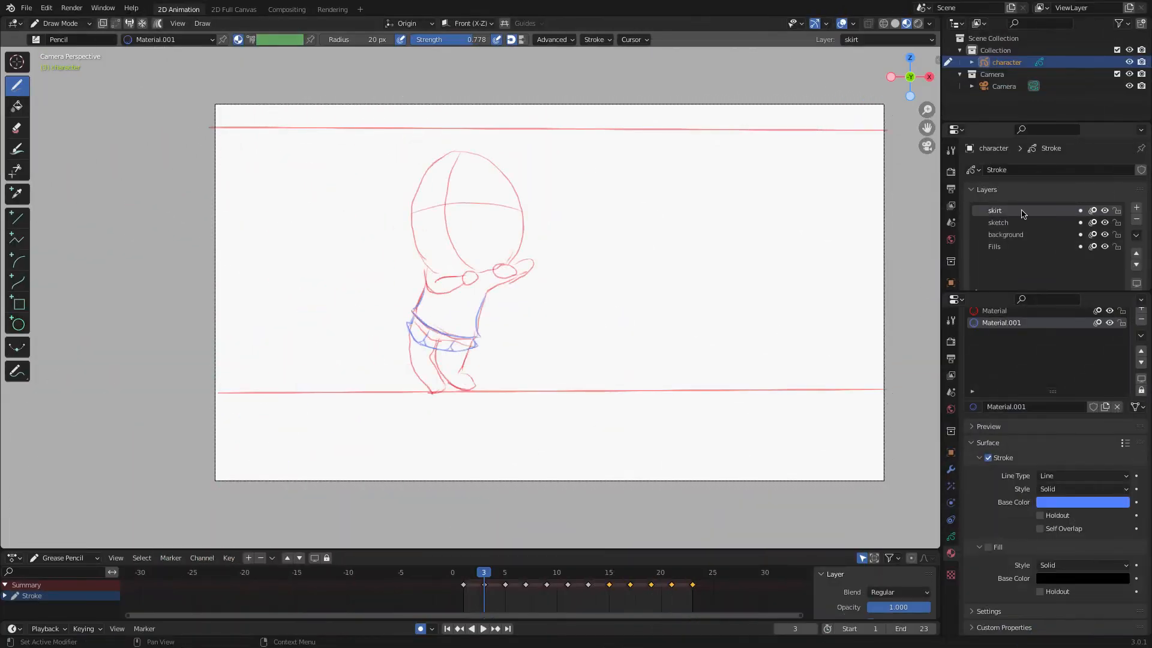
double_click(1014, 212)
text(shirt)
key(Return)
Add a new material to the character and set its stroke base color to bright green.
click(1141, 309)
scroll(1040, 360, up, 2)
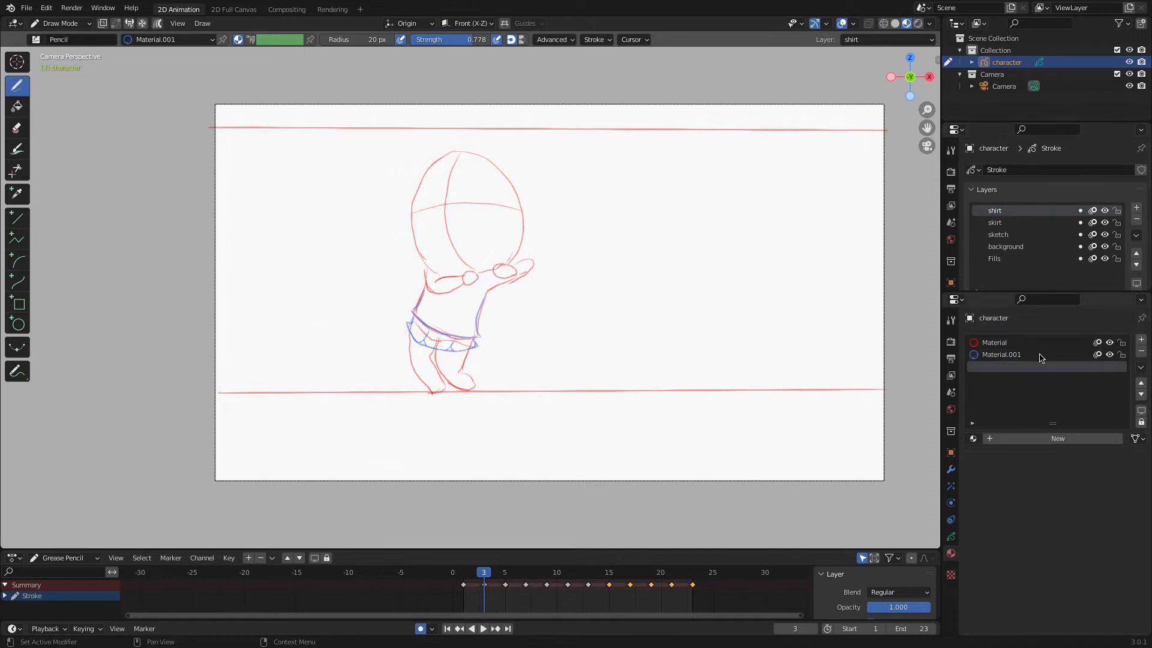
click(1058, 438)
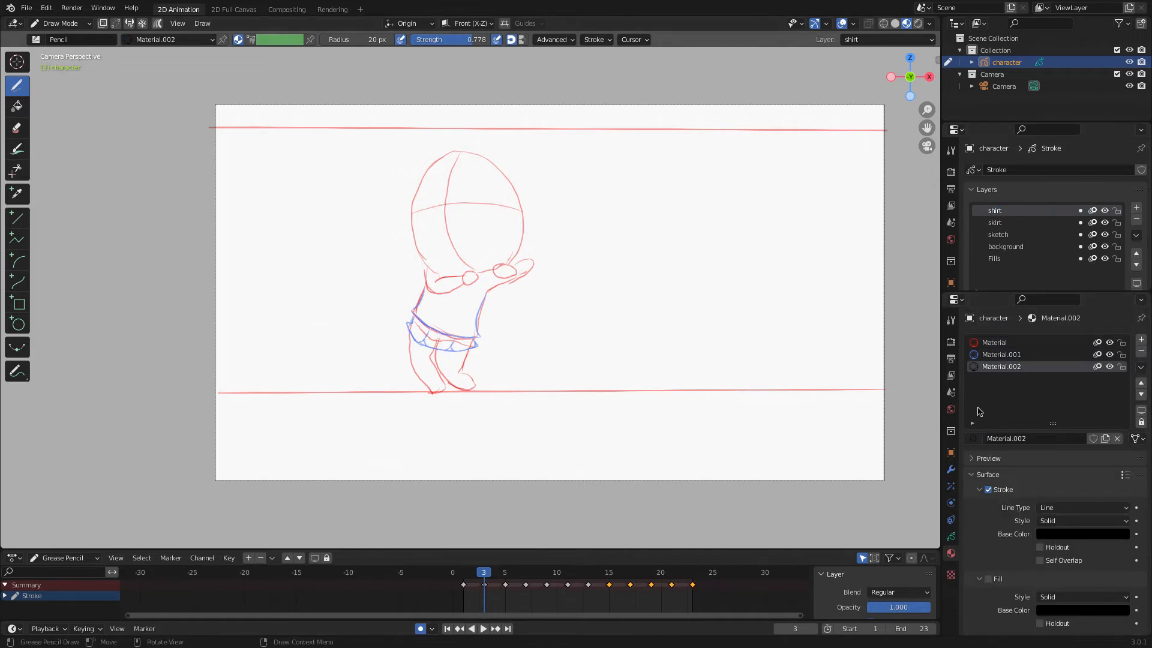
scroll(1031, 494, down, 1)
click(1072, 500)
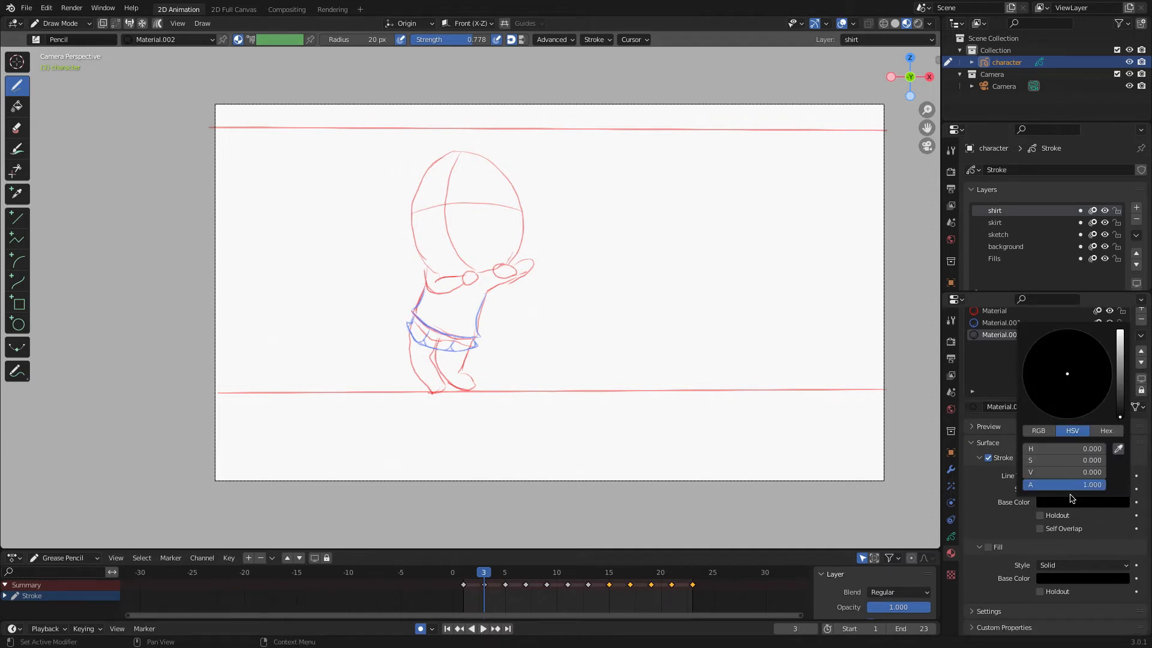
drag(1120, 415, 1119, 331)
drag(1056, 360, 1031, 346)
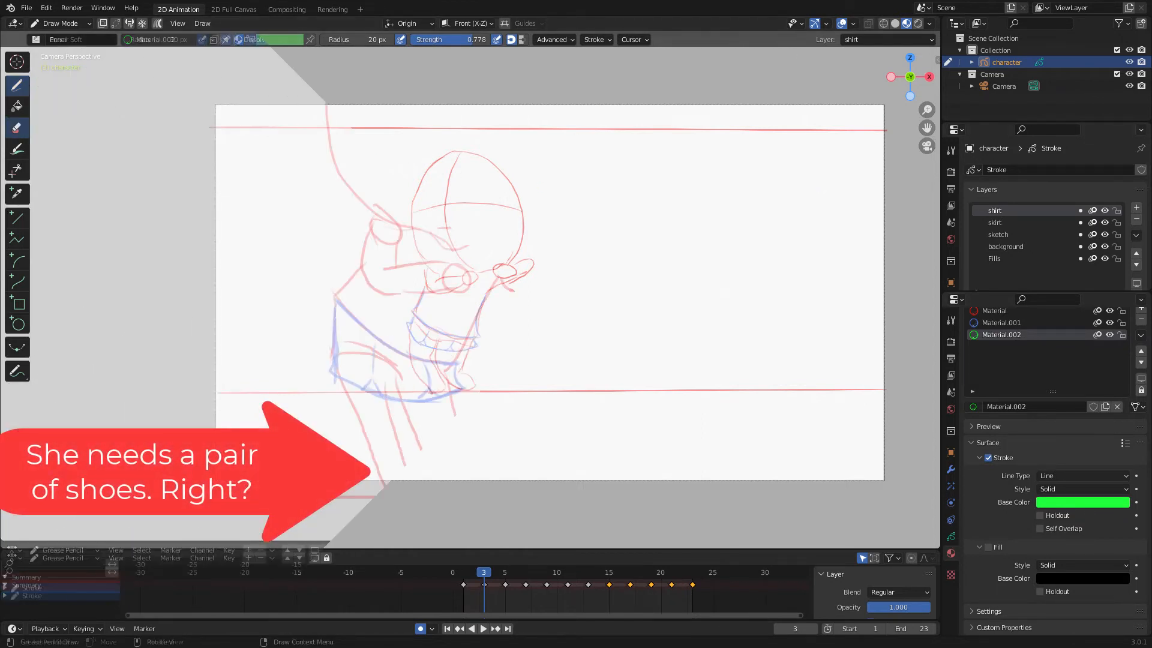
Rename the shirt layer to shoes.
scroll(480, 270, up, 5)
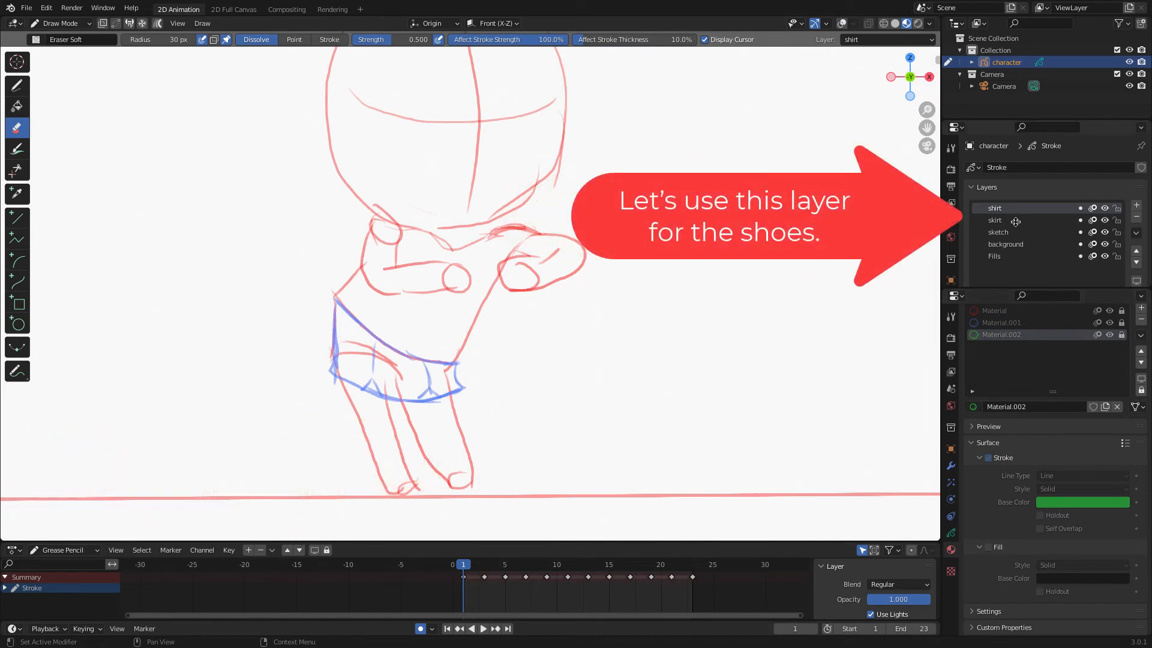
double_click(1019, 209)
key(BackSpace)
key(Return)
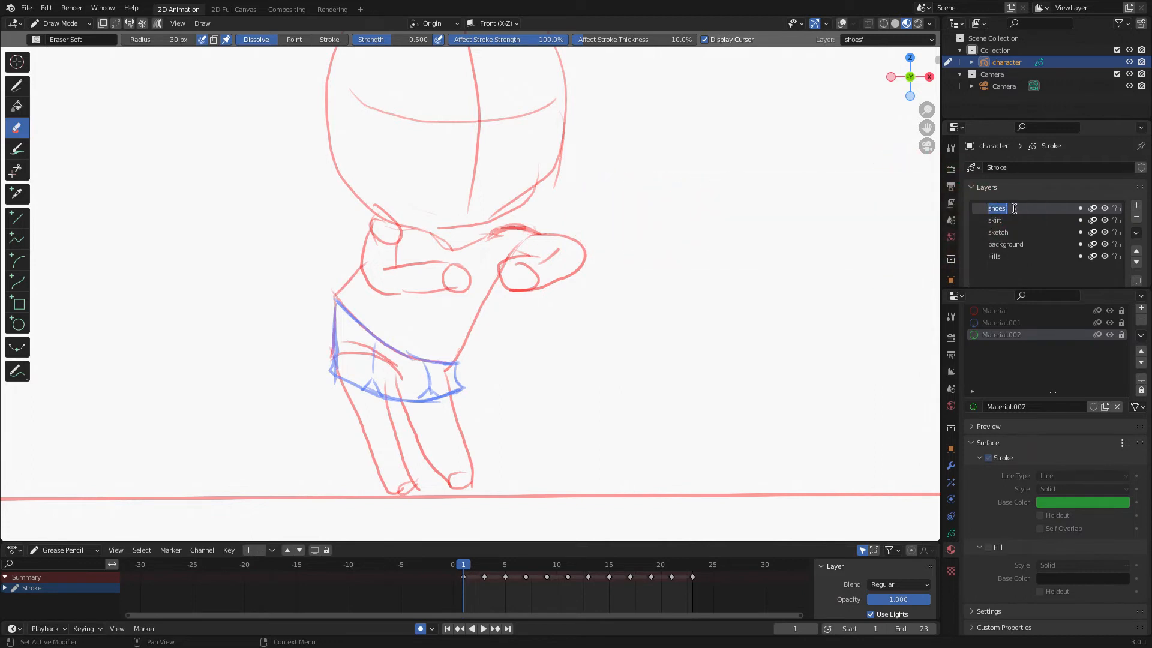
Draw a rough shoe outline around the front foot.
key(d)
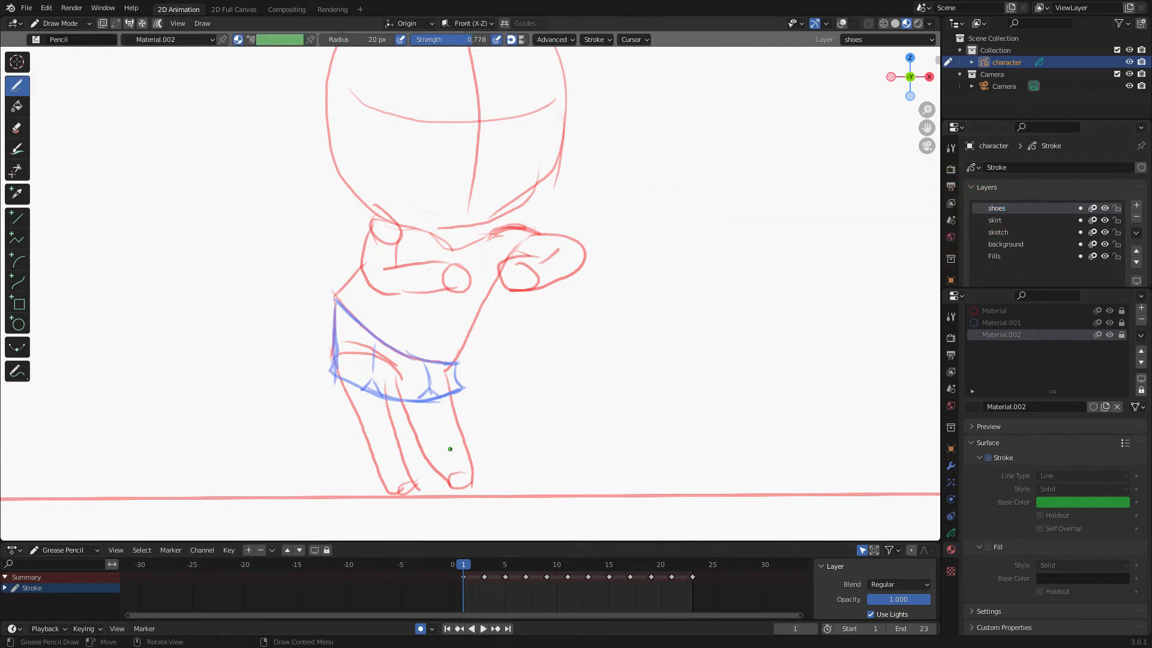
mouse_move(439, 470)
mouse_down()
mouse_move(480, 475)
mouse_move(493, 496)
mouse_up()
drag(482, 481, 490, 496)
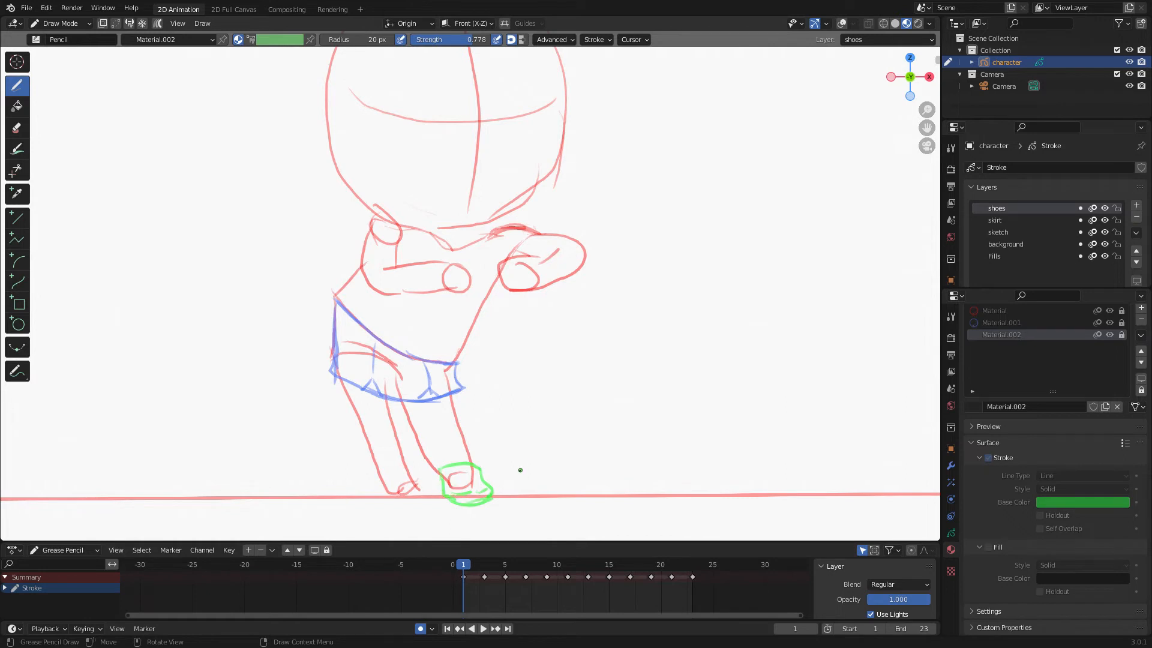
Draw a large shoe with its sole, ankle opening and lace lines beside the character.
drag(648, 333, 745, 329)
mouse_move(660, 323)
mouse_down()
mouse_move(654, 361)
mouse_move(764, 360)
mouse_up()
drag(746, 316, 757, 359)
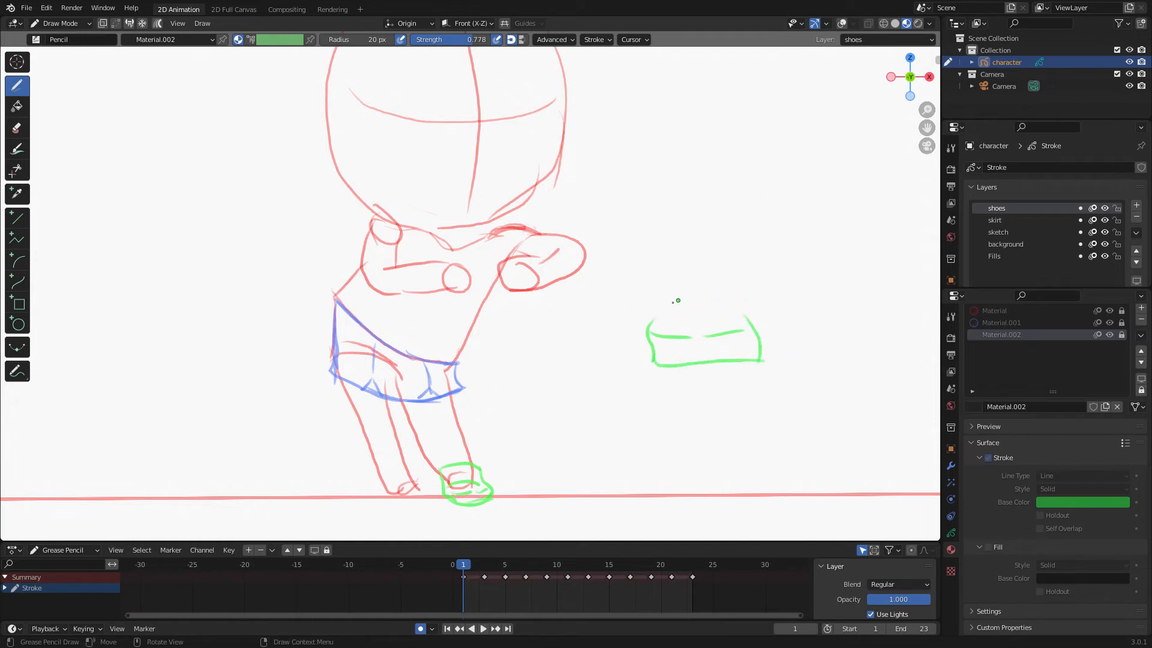
mouse_move(650, 324)
mouse_down()
mouse_move(681, 270)
mouse_move(723, 306)
mouse_up()
mouse_move(651, 340)
mouse_down()
mouse_move(675, 361)
mouse_move(756, 360)
mouse_up()
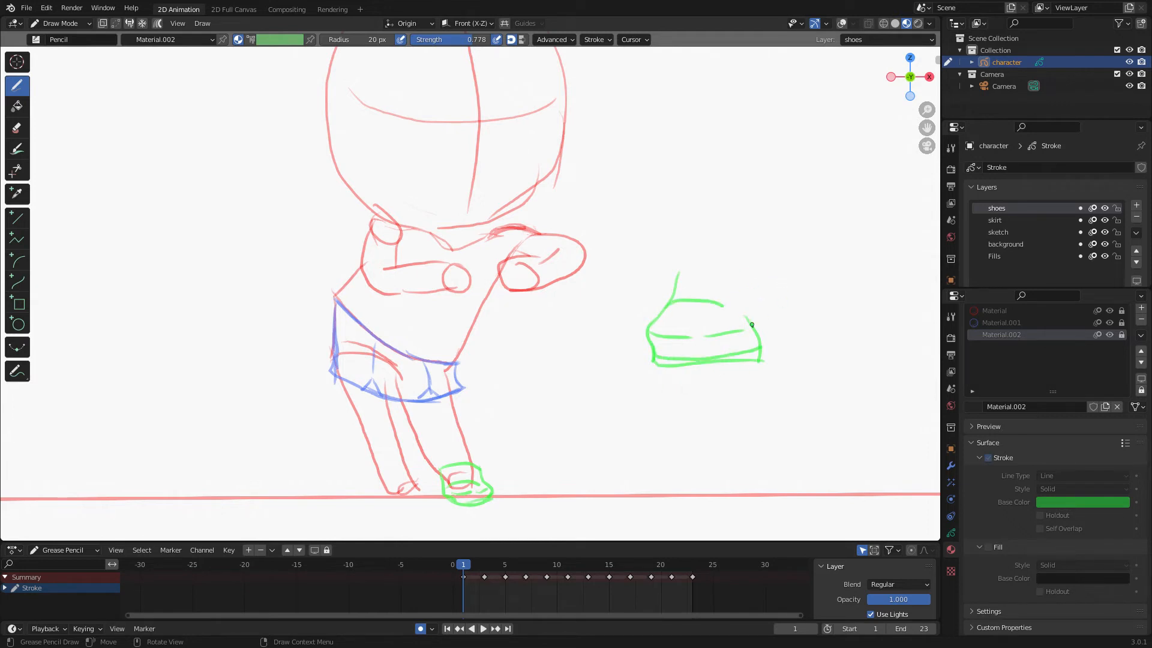
mouse_move(681, 271)
mouse_down()
mouse_move(729, 288)
mouse_move(744, 310)
mouse_up()
key(ctrl+z)
mouse_move(680, 269)
mouse_down()
mouse_move(735, 300)
mouse_move(771, 359)
mouse_up()
key(ctrl+z)
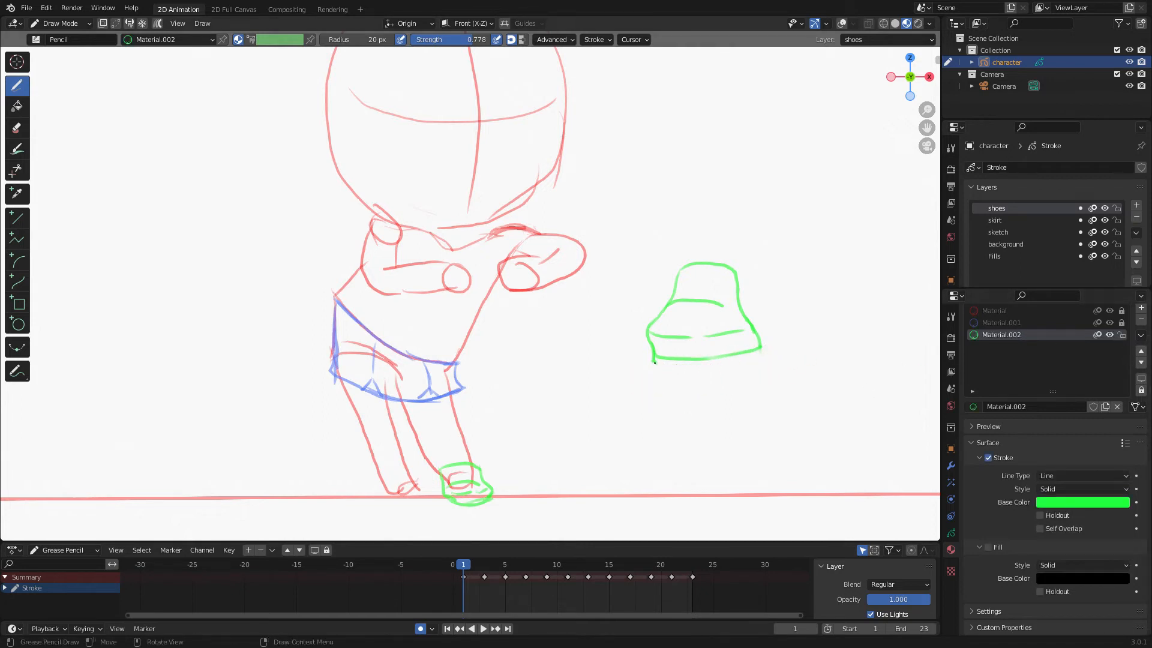
drag(654, 367, 756, 358)
drag(682, 279, 735, 277)
drag(668, 311, 708, 313)
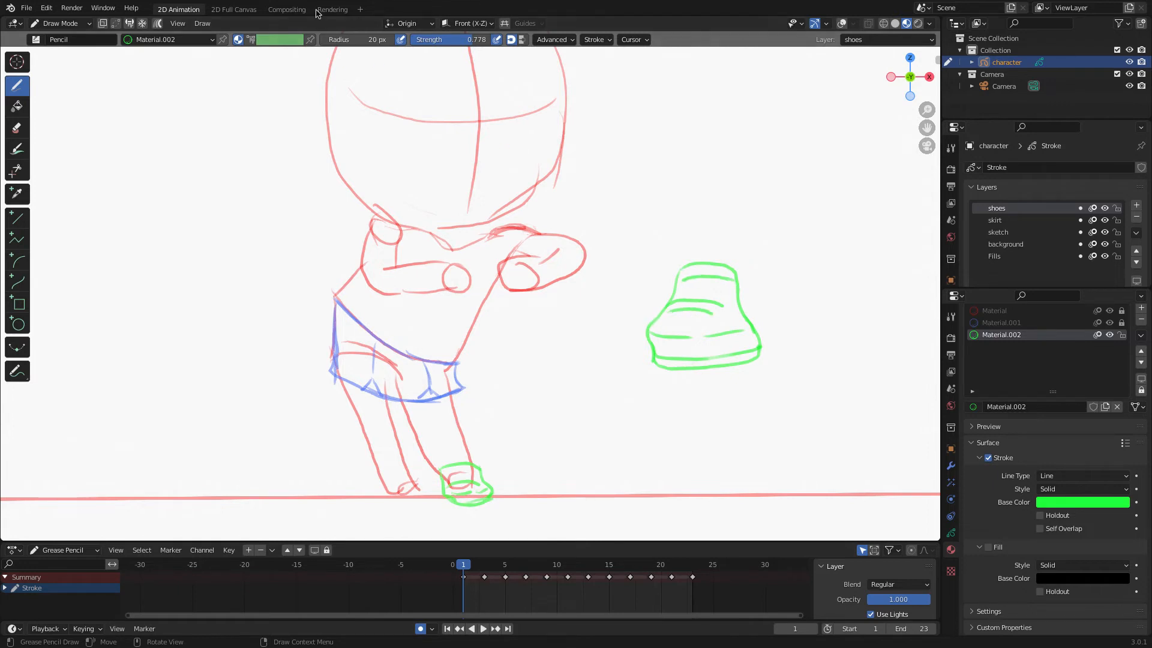
Switch to Sculpt mode, enlarge the brush to 136 px and push the large shoe's outline into shape.
click(60, 23)
click(60, 66)
key(f)
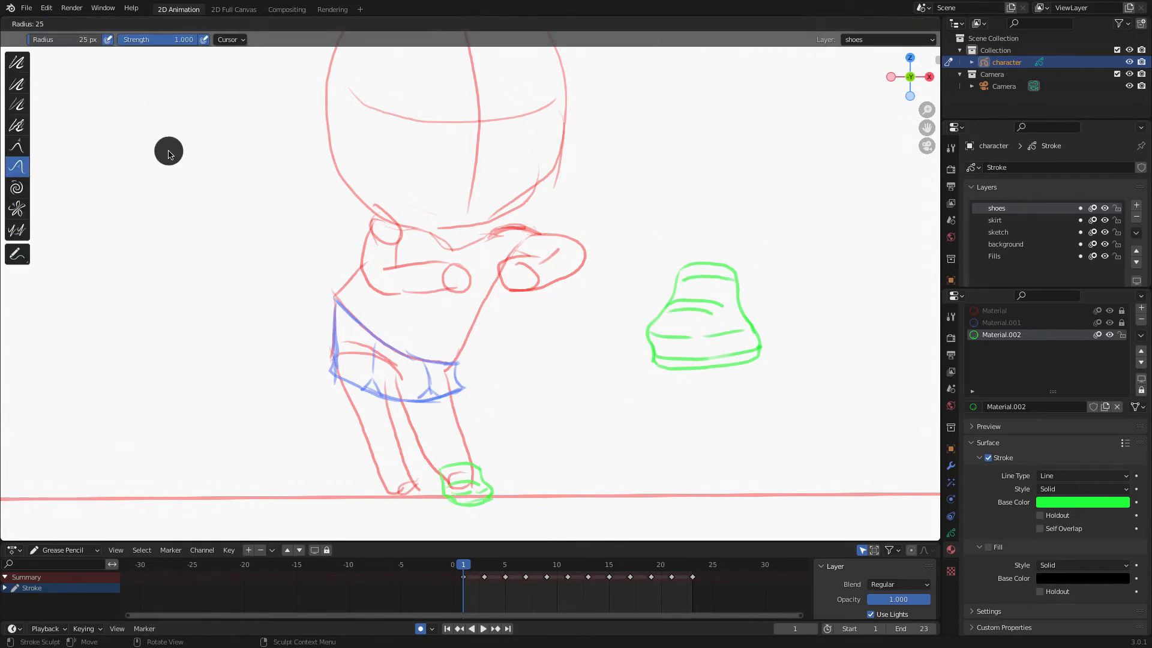
click(223, 201)
drag(763, 340, 757, 349)
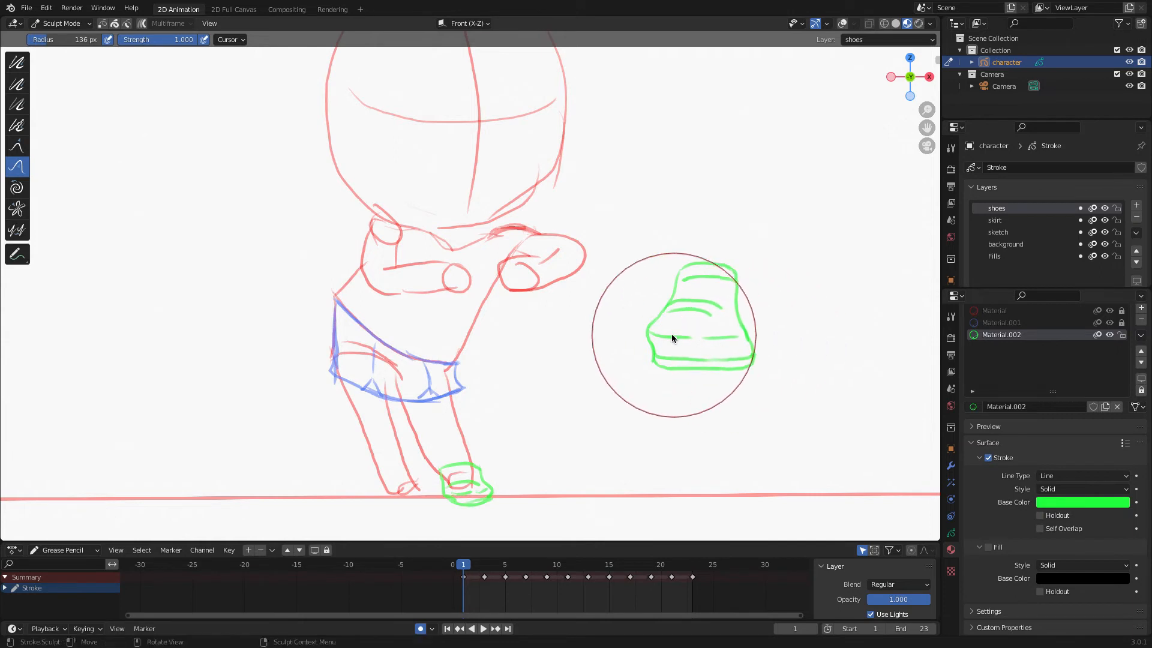
drag(655, 334, 661, 332)
drag(709, 267, 708, 274)
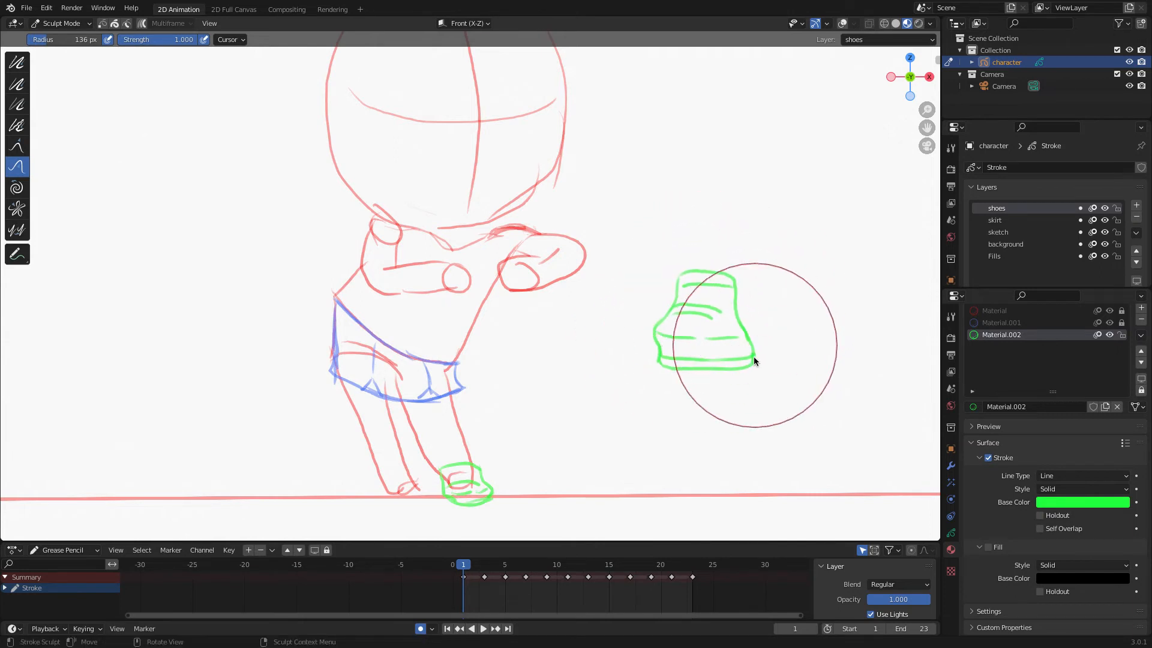
drag(710, 365, 689, 368)
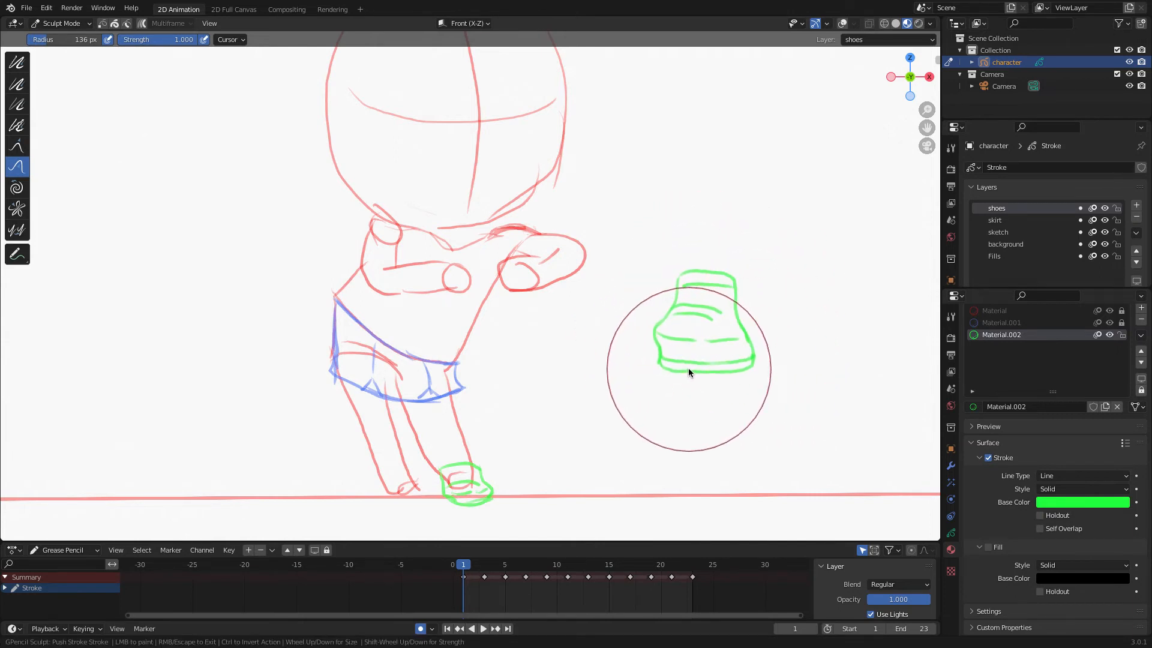
Return to Draw mode and erase the rough shoe sketch at the front foot.
click(54, 24)
click(57, 75)
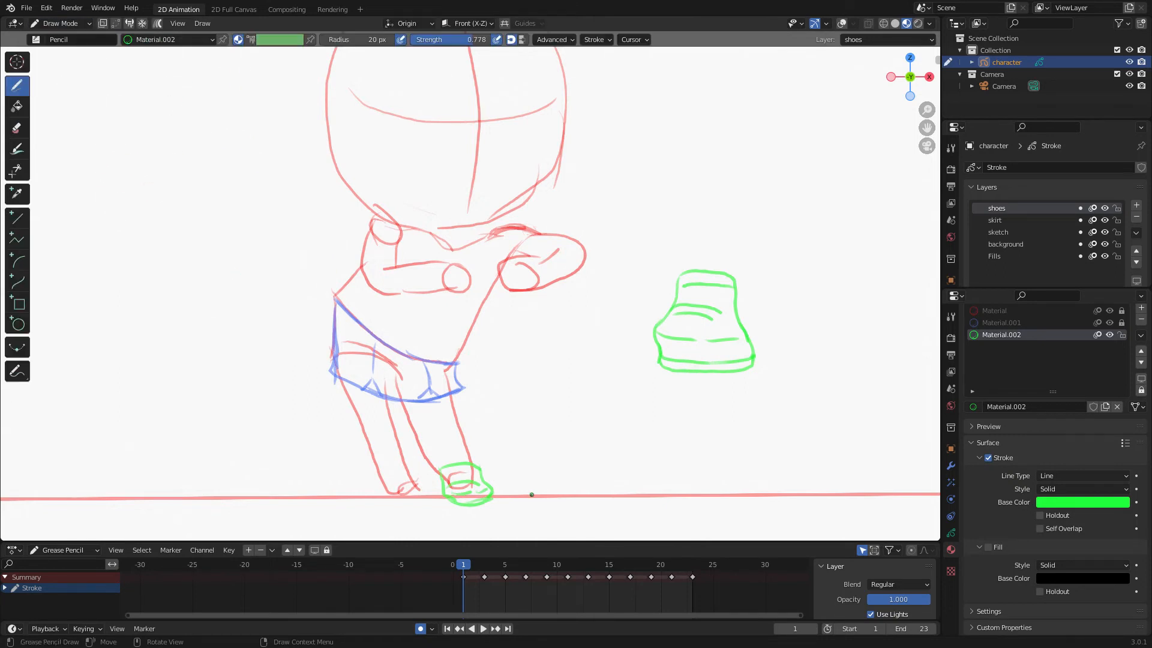
mouse_move(479, 502)
ctrl+mouse_down()
mouse_move(465, 476)
mouse_move(513, 479)
ctrl+mouse_up()
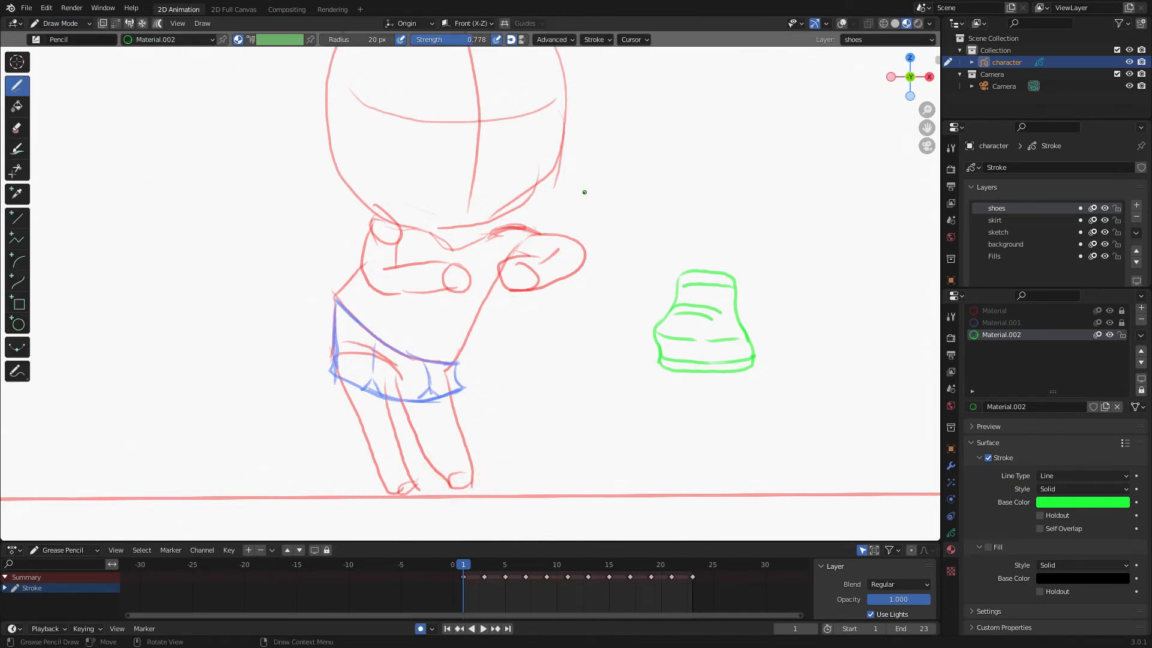
In Edit mode, lasso-select the large shoe, move it onto the front foot and scale it down.
click(57, 24)
click(56, 50)
drag(798, 291, 627, 337)
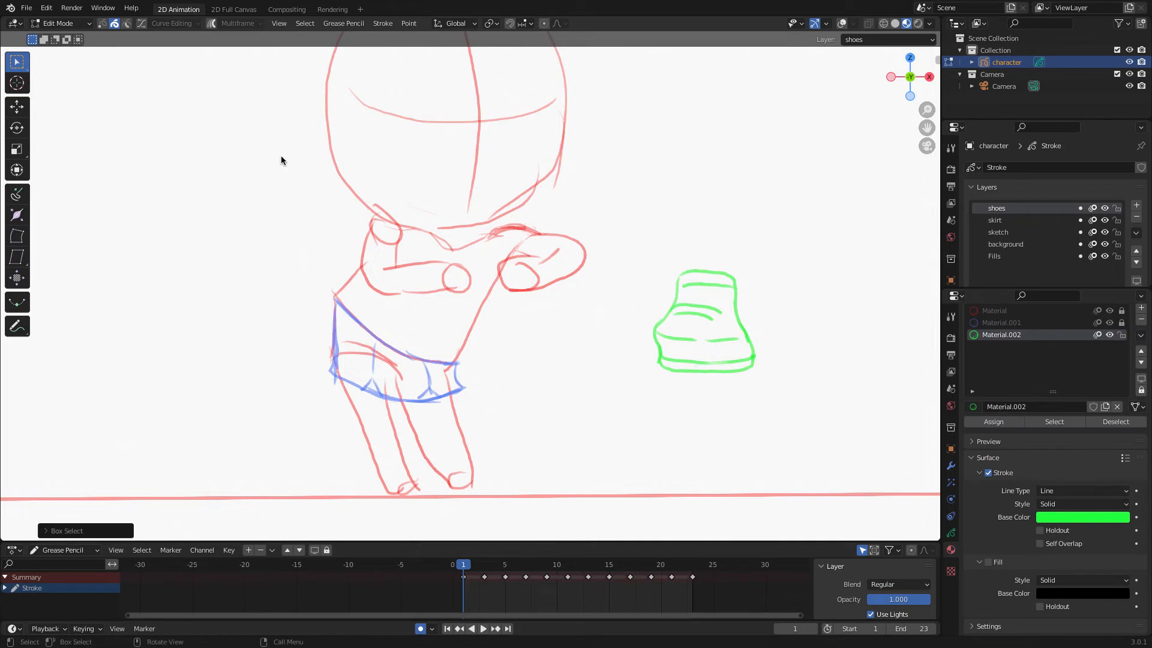
mouse_move(18, 63)
mouse_down()
mouse_move(33, 66)
mouse_move(81, 141)
mouse_up()
mouse_move(792, 324)
mouse_down()
mouse_move(618, 347)
mouse_move(774, 384)
mouse_up()
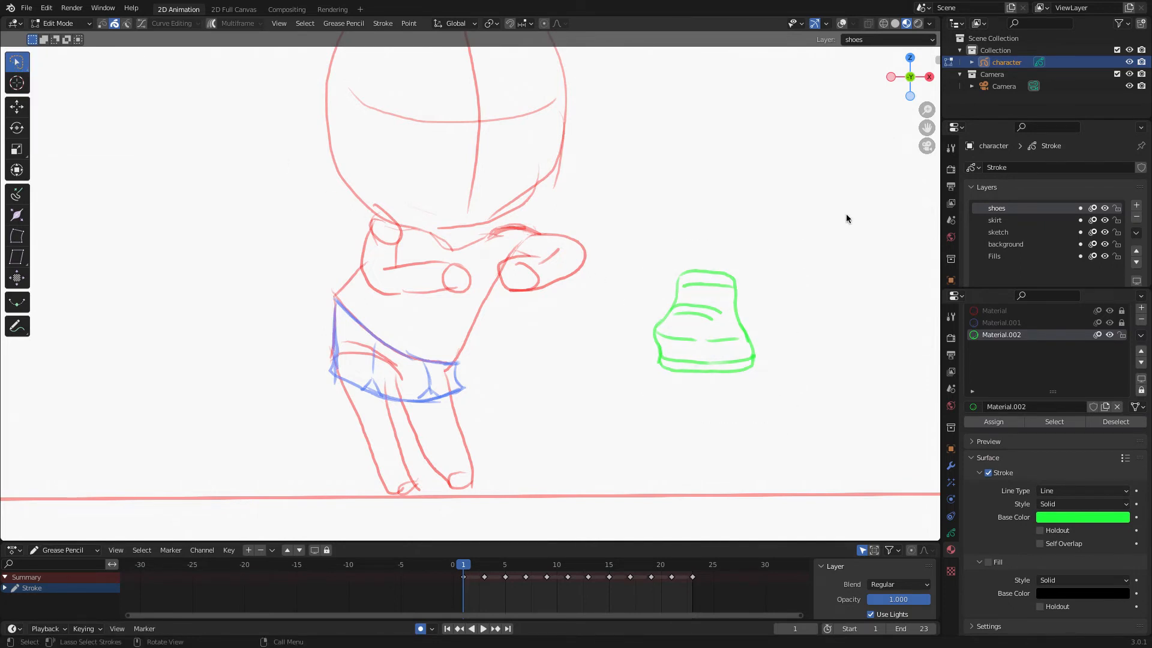
click(841, 26)
click(103, 25)
mouse_move(807, 331)
mouse_down()
mouse_move(643, 401)
mouse_move(775, 375)
mouse_up()
key(g)
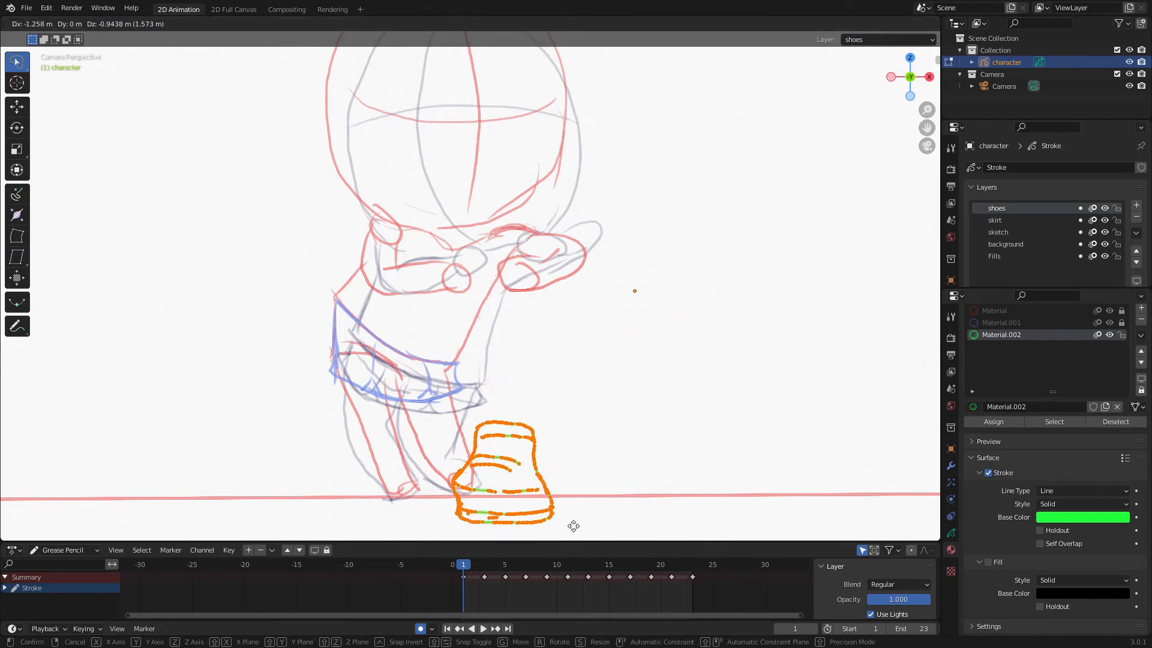
click(574, 527)
key(s)
click(618, 484)
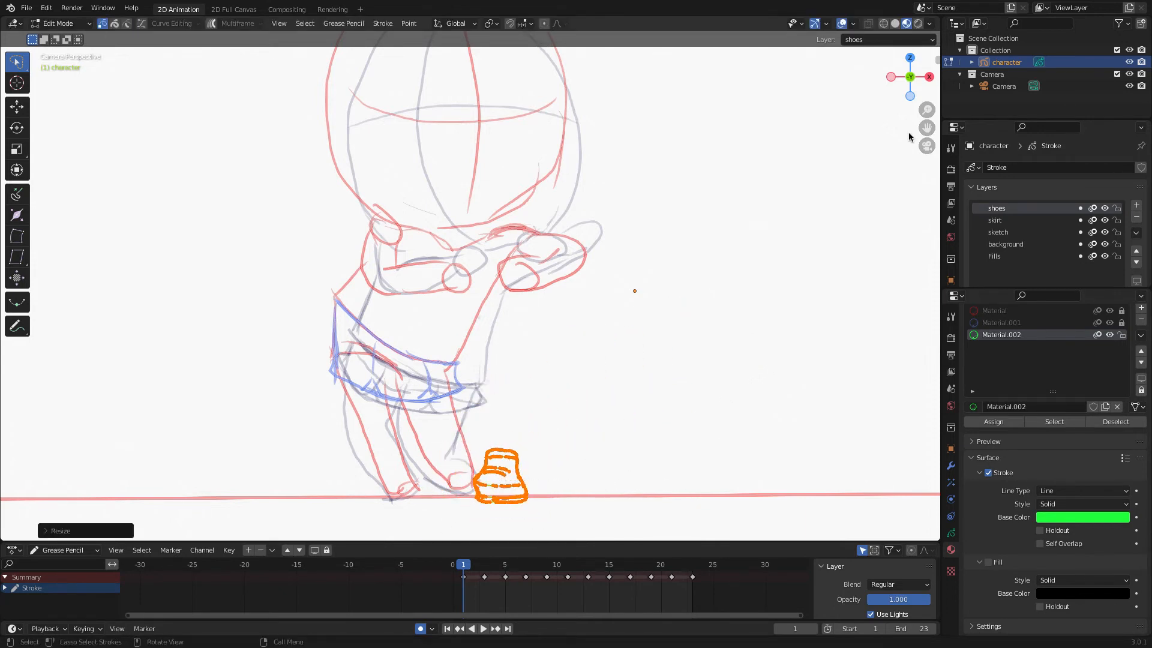
Reposition and rotate the shoe to fit the front foot, then deselect it.
click(853, 23)
click(780, 328)
key(g)
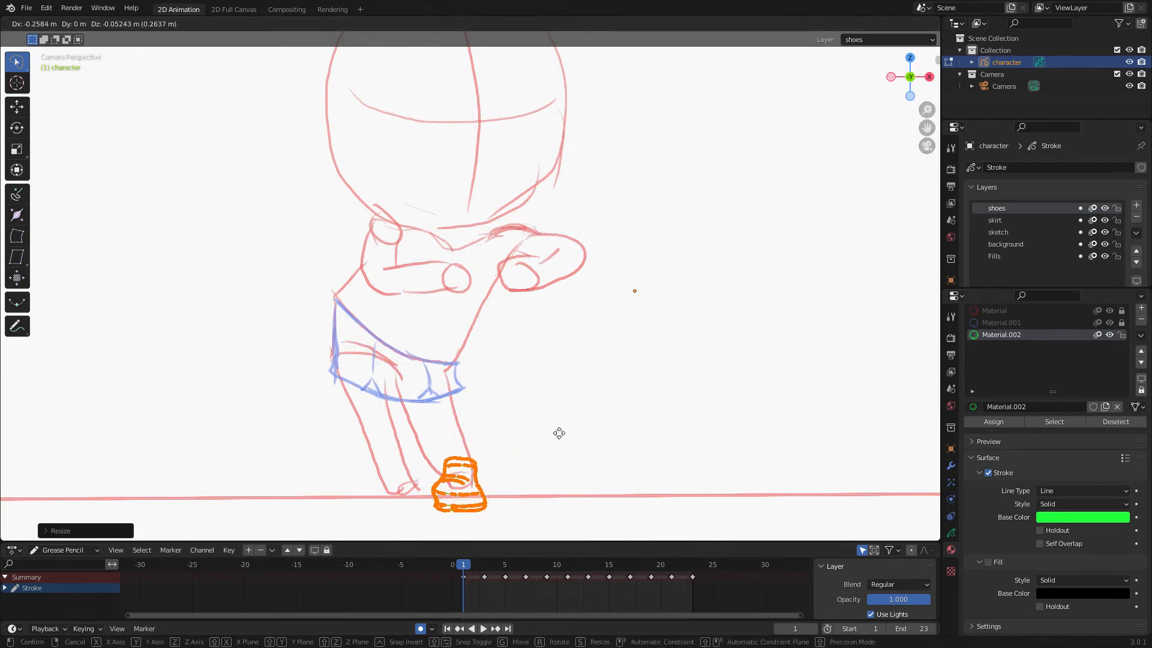
click(561, 431)
key(r)
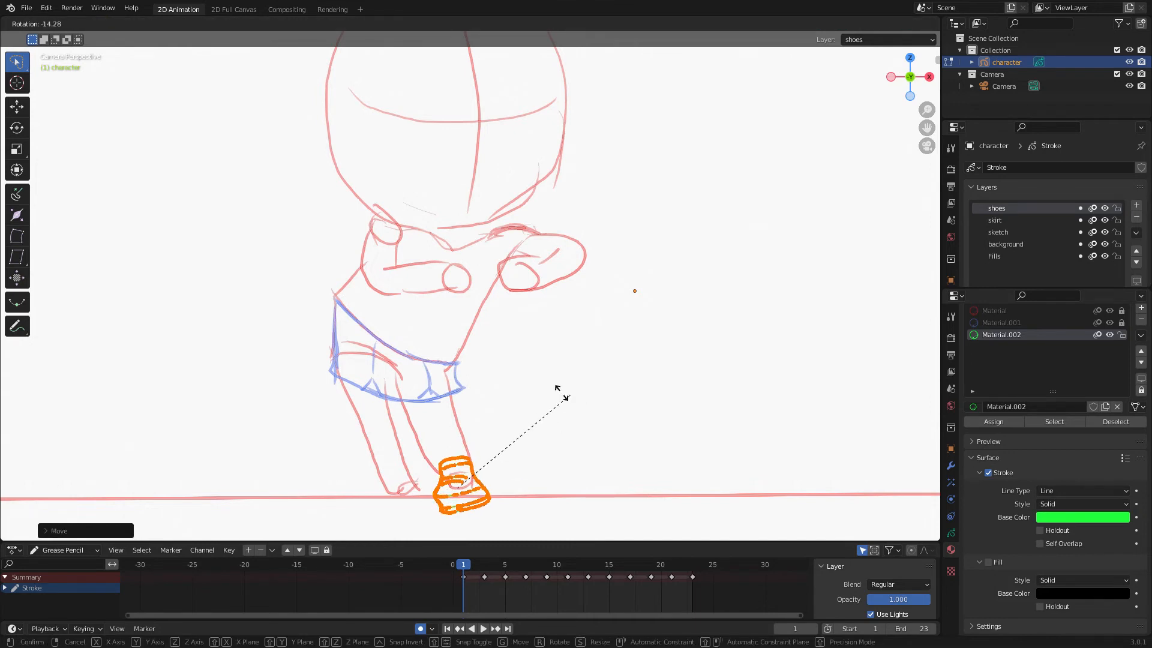
click(560, 391)
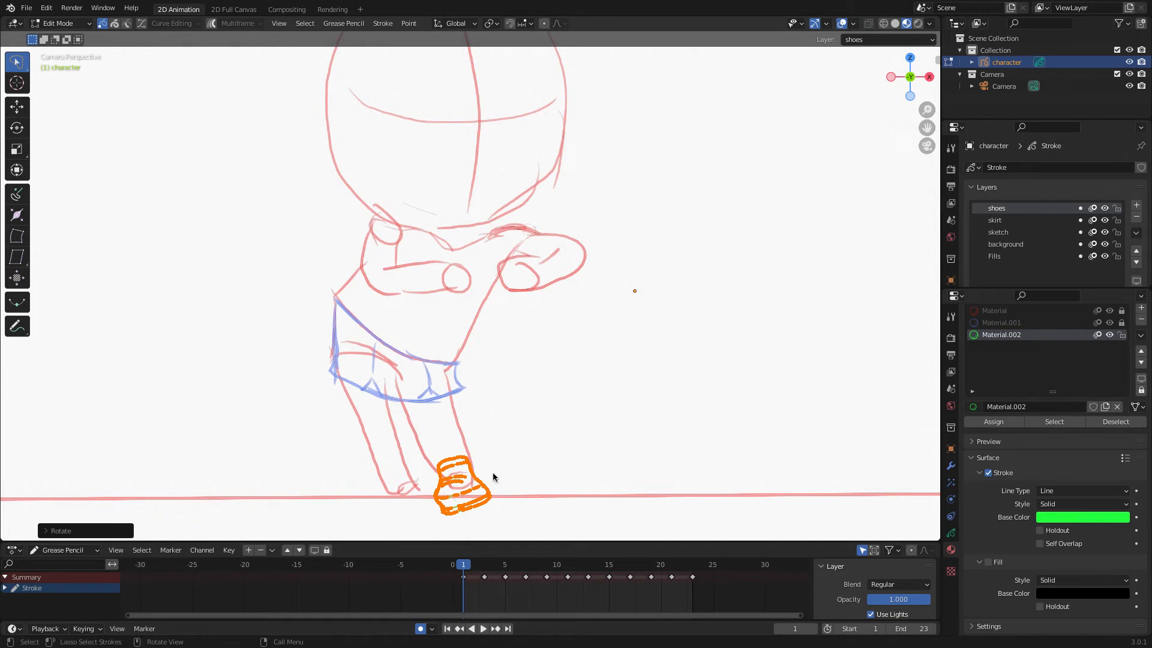
click(65, 24)
click(843, 25)
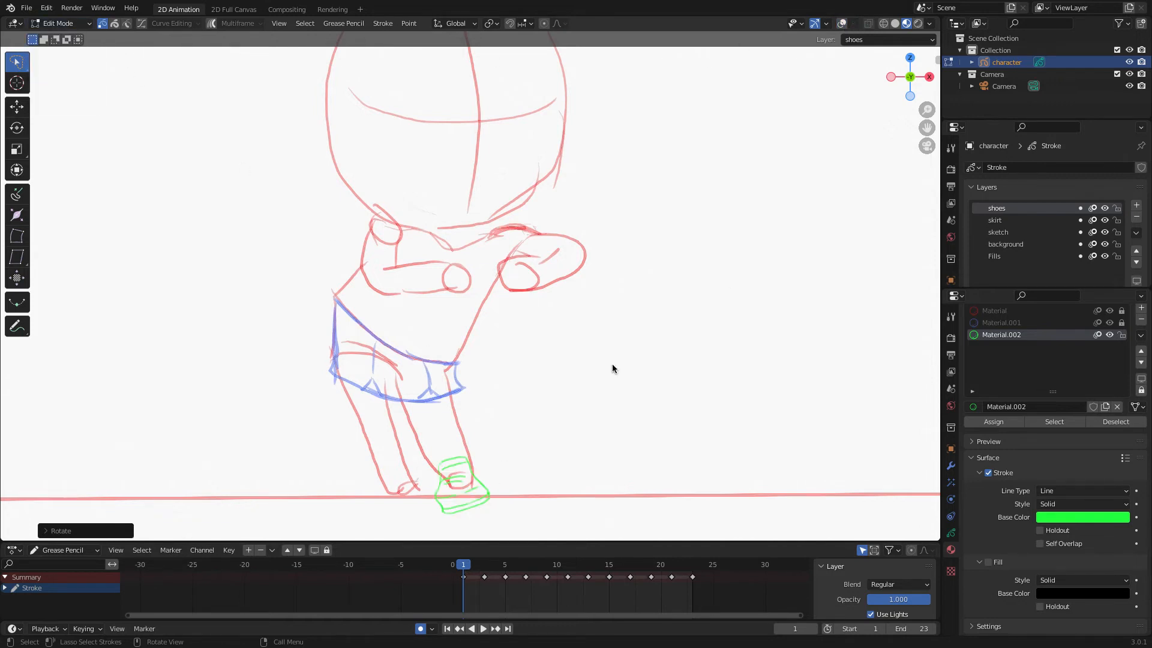
Duplicate the shoe and move and rotate the copy onto the back foot.
scroll(549, 467, up, 2)
shift+middle_drag(549, 472, 563, 261)
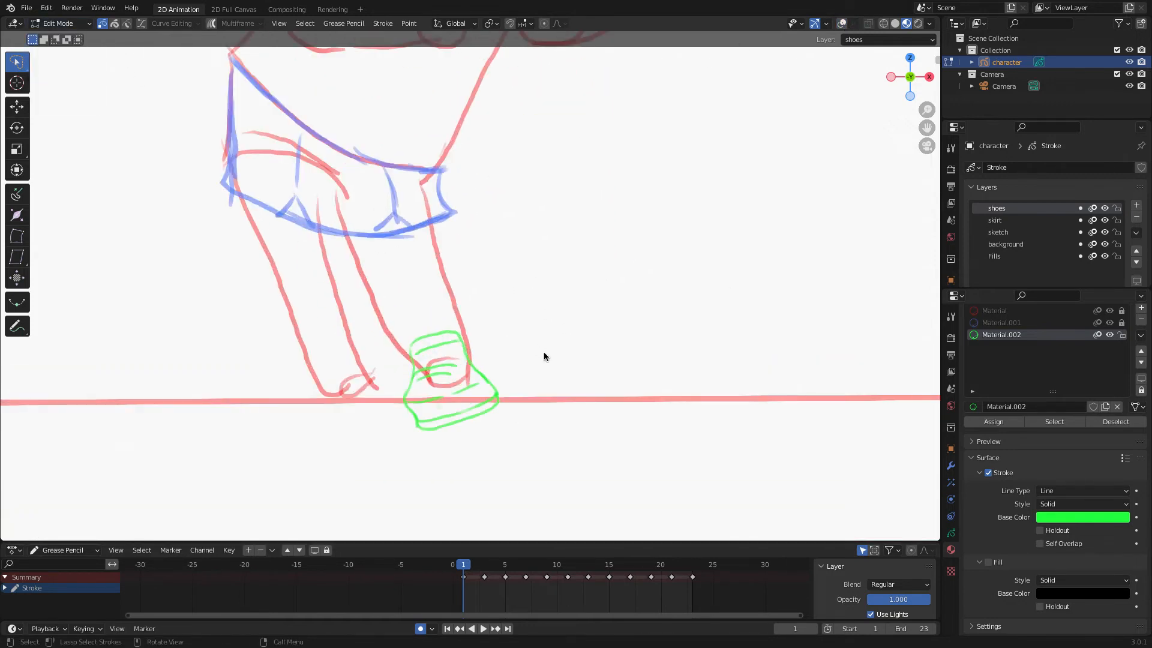
mouse_move(542, 344)
ctrl+right_down()
mouse_move(586, 434)
mouse_move(575, 418)
ctrl+right_up()
key(shift+d)
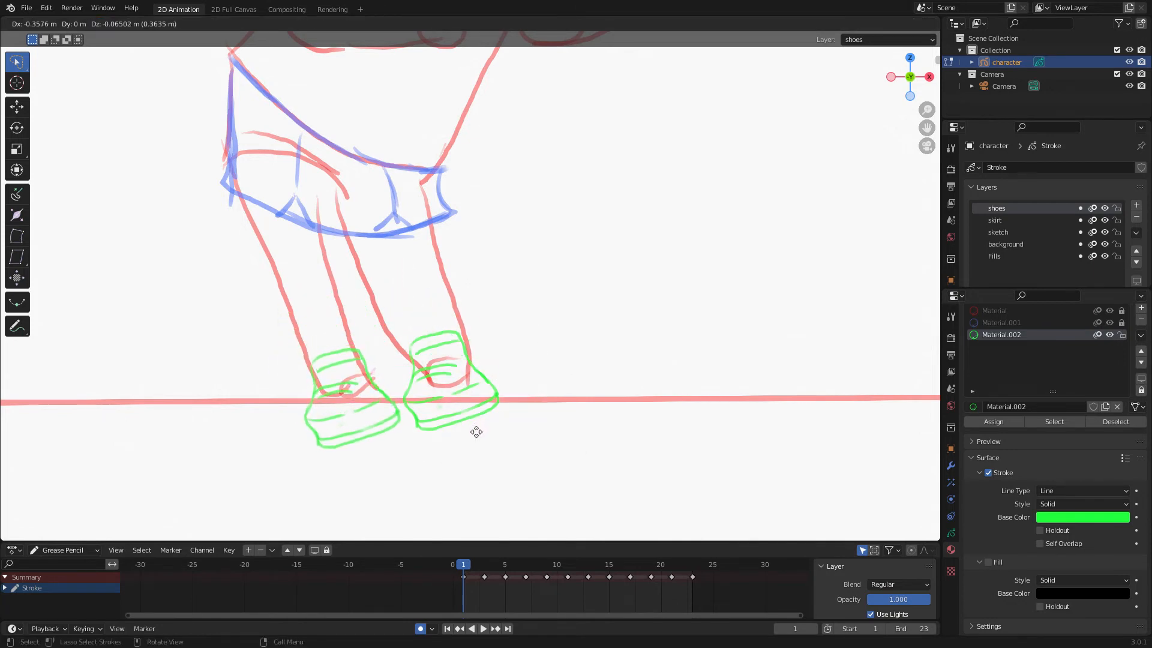
click(478, 427)
key(r)
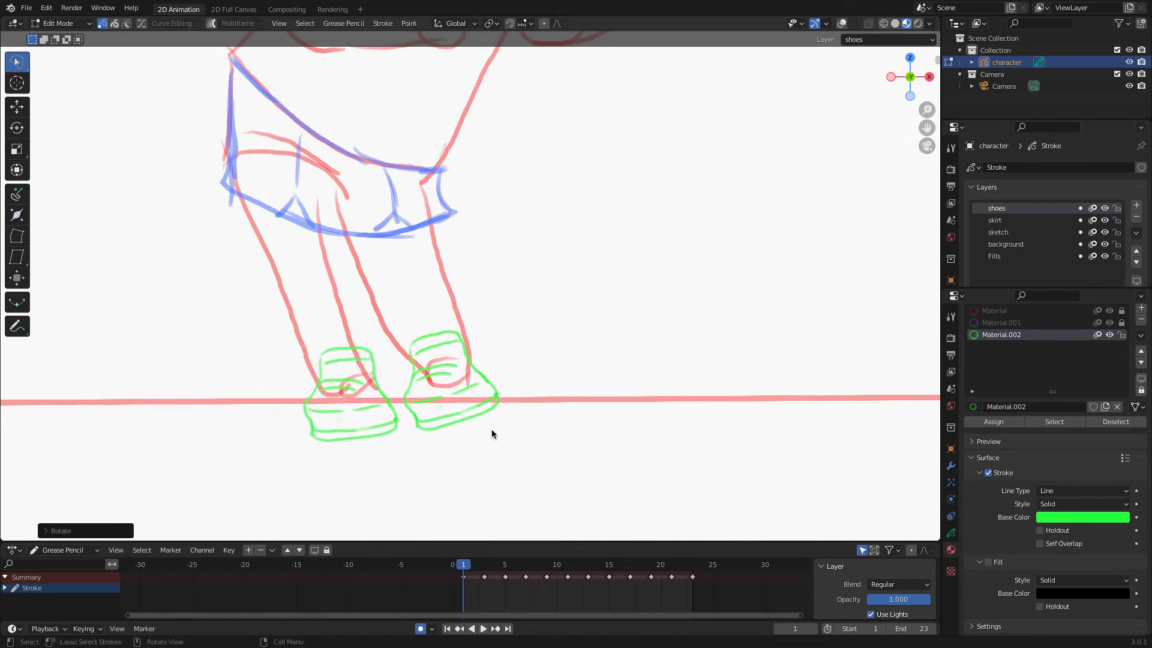
click(486, 434)
key(g)
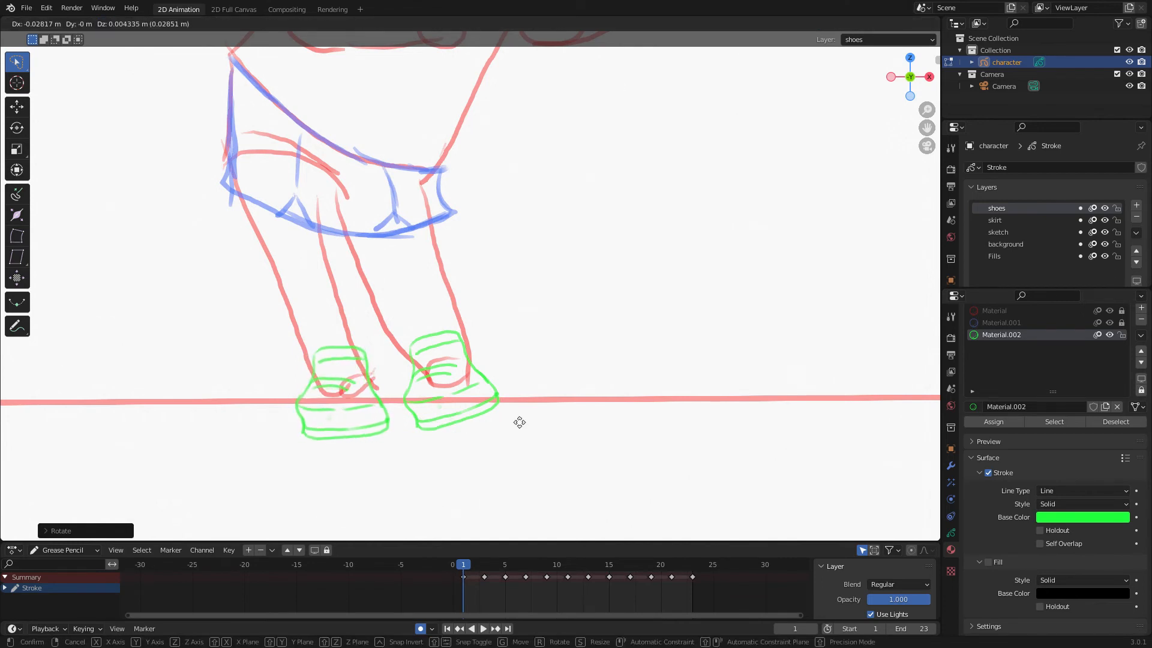
click(514, 422)
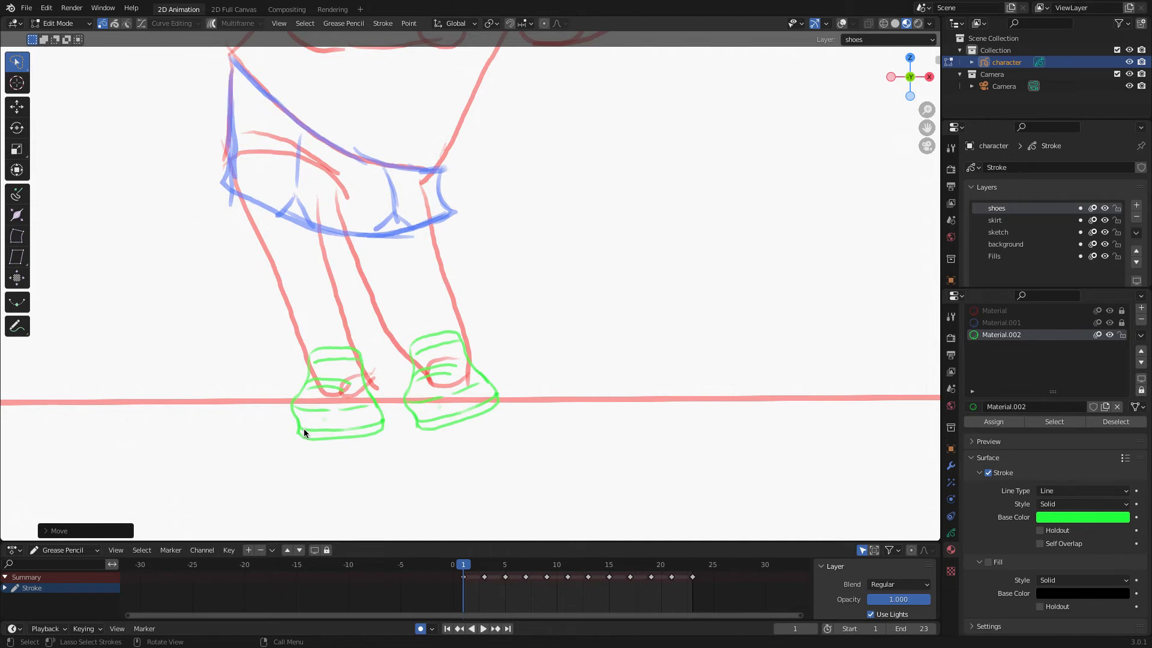
scroll(601, 376, down, 4)
scroll(600, 375, up, 3)
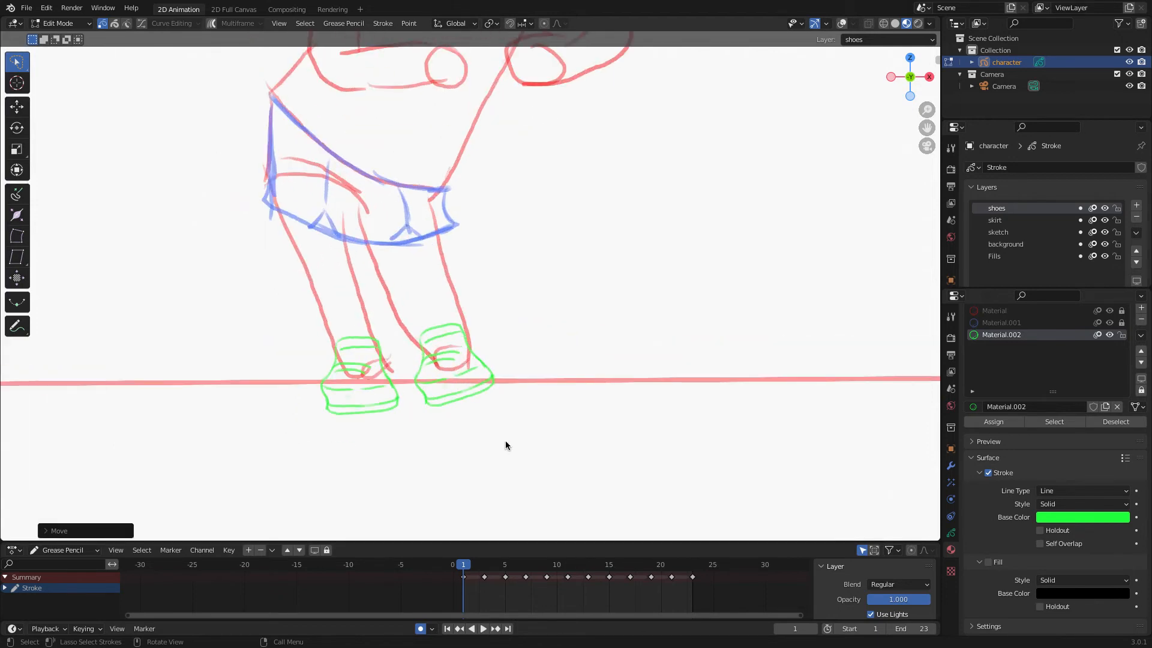
click(27, 8)
click(36, 90)
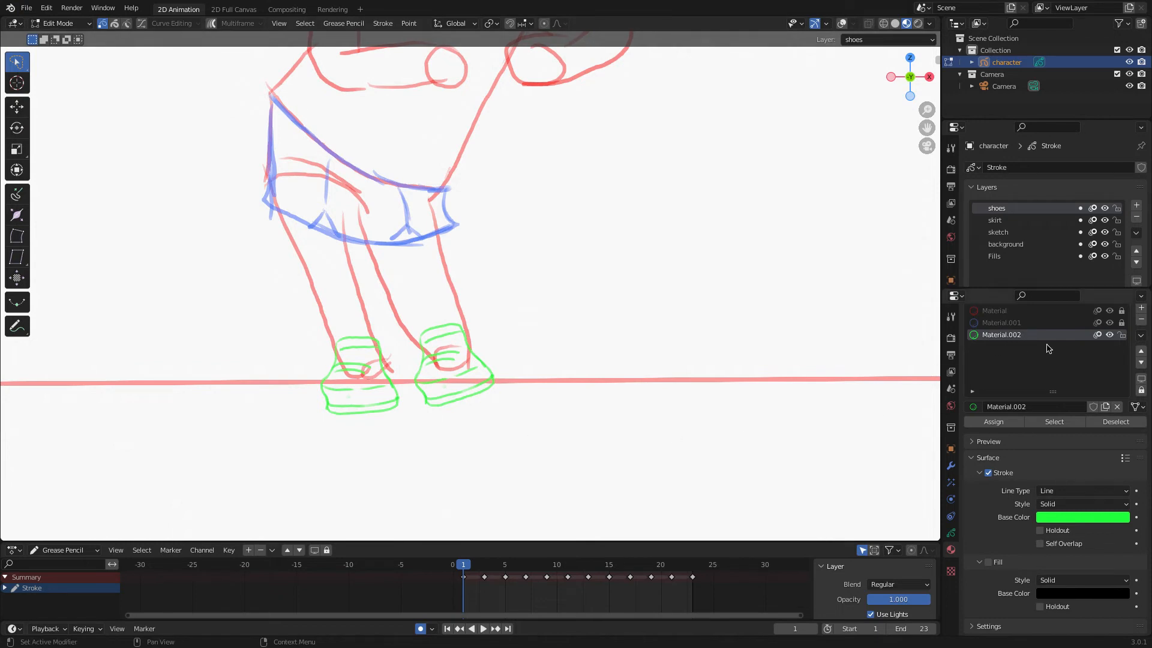
Add another material slot with a new material.
click(1141, 309)
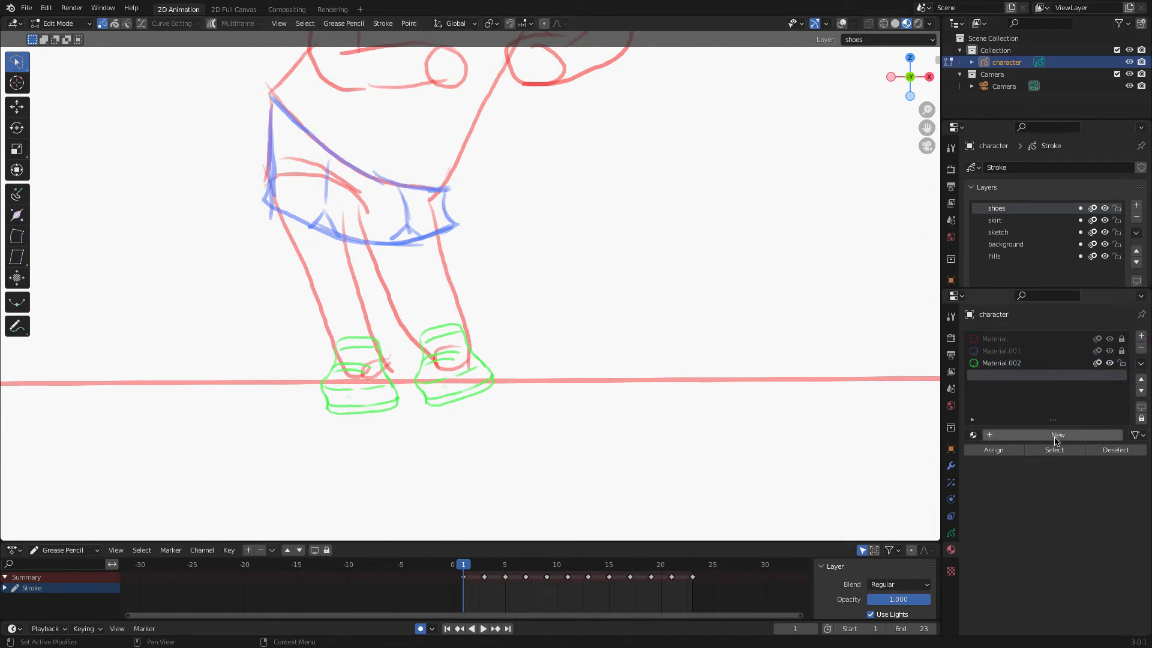
click(1057, 436)
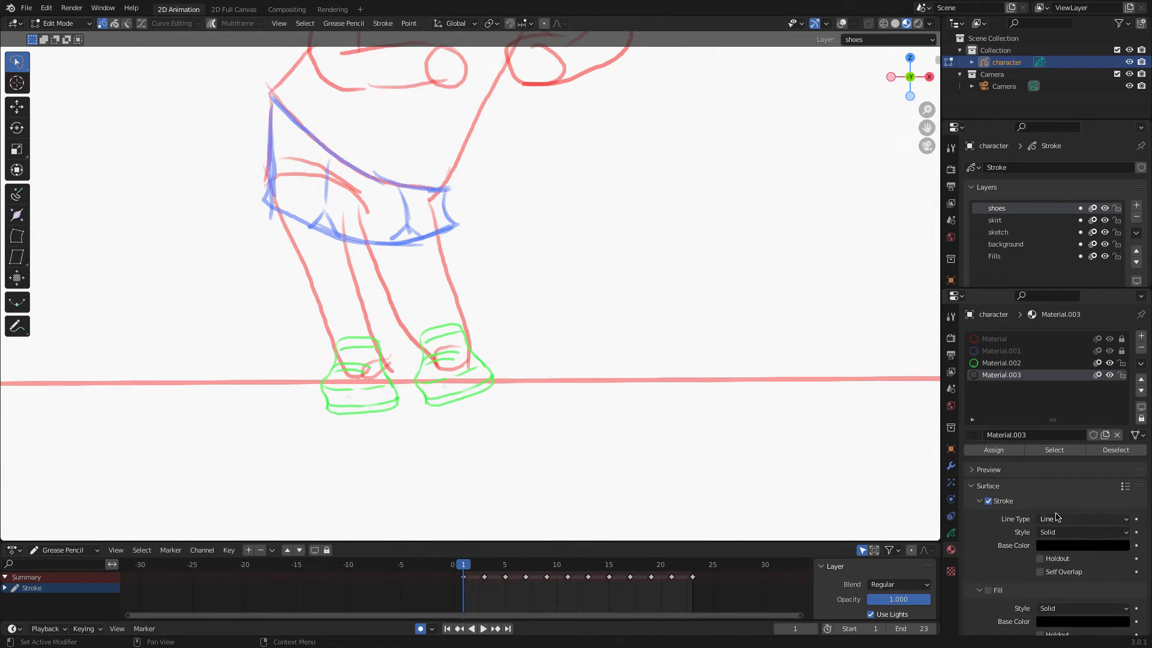
Set the new material's stroke base color to bright magenta.
scroll(1057, 517, down, 2)
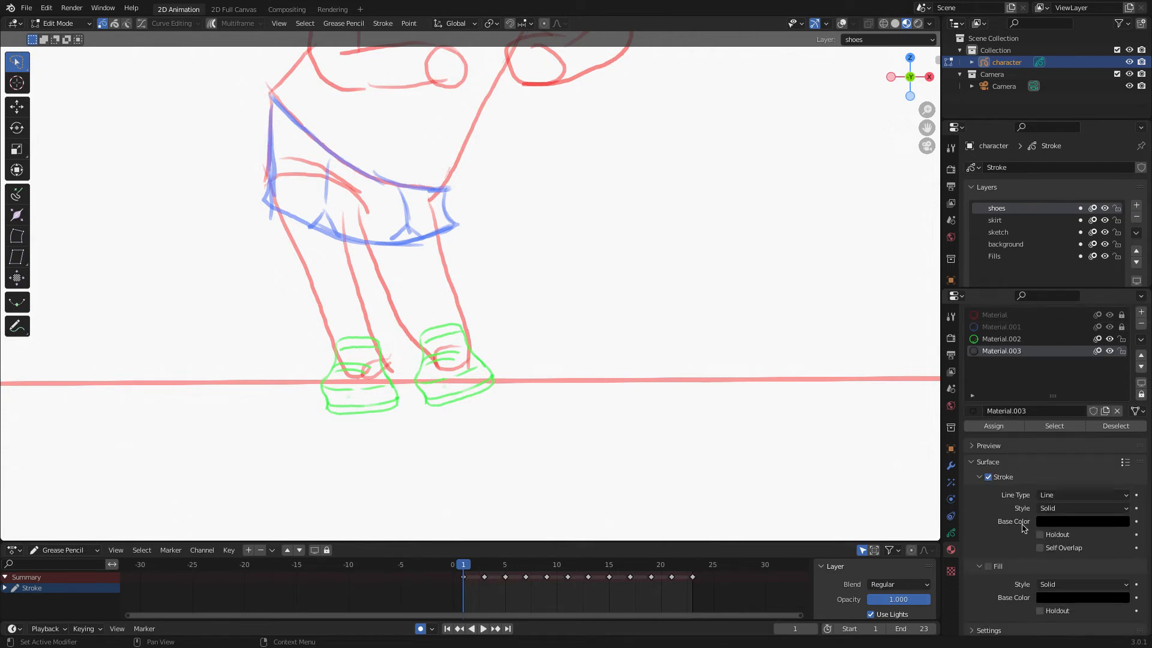
scroll(1023, 525, down, 1)
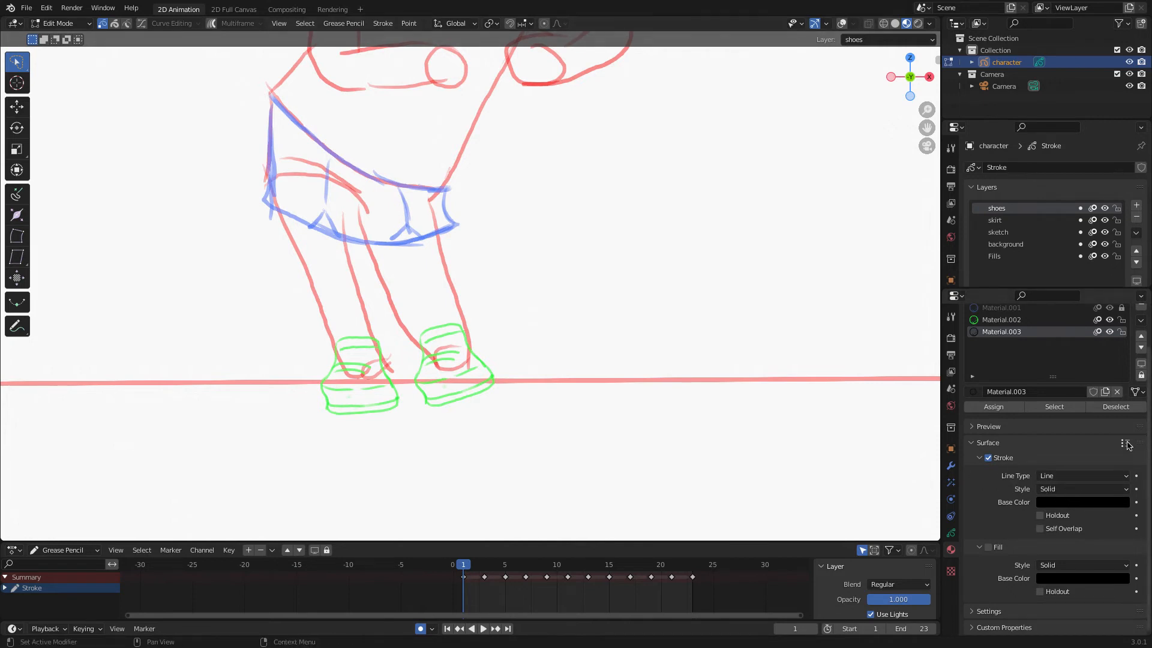
click(1077, 504)
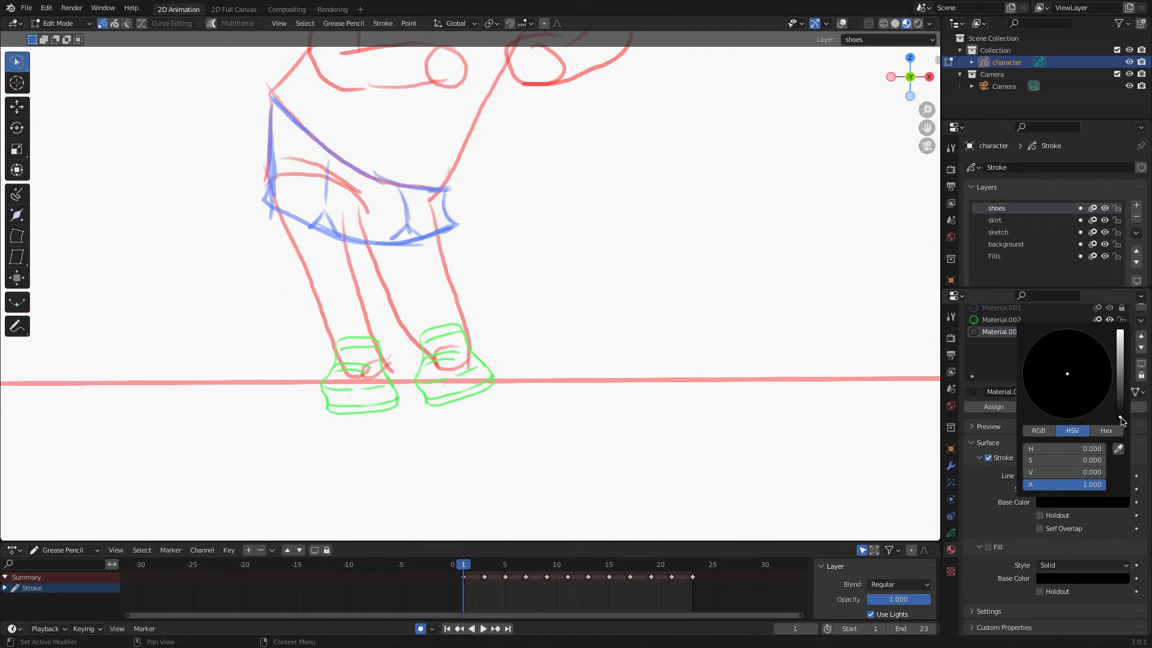
drag(1121, 406, 1120, 331)
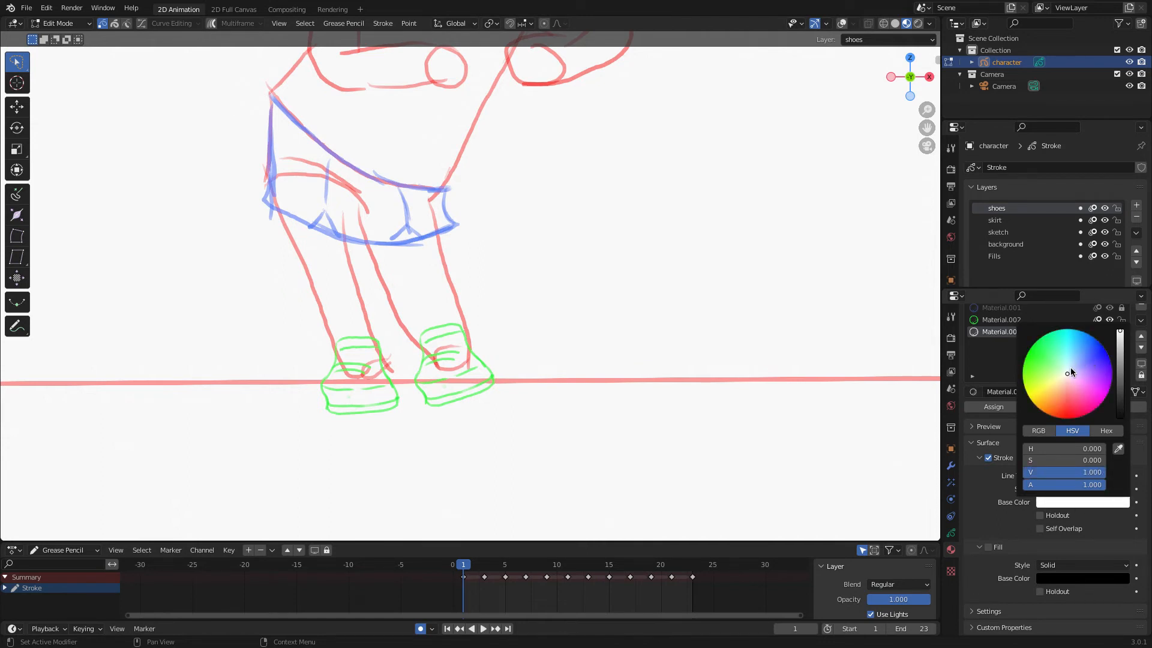
drag(1067, 373, 1109, 391)
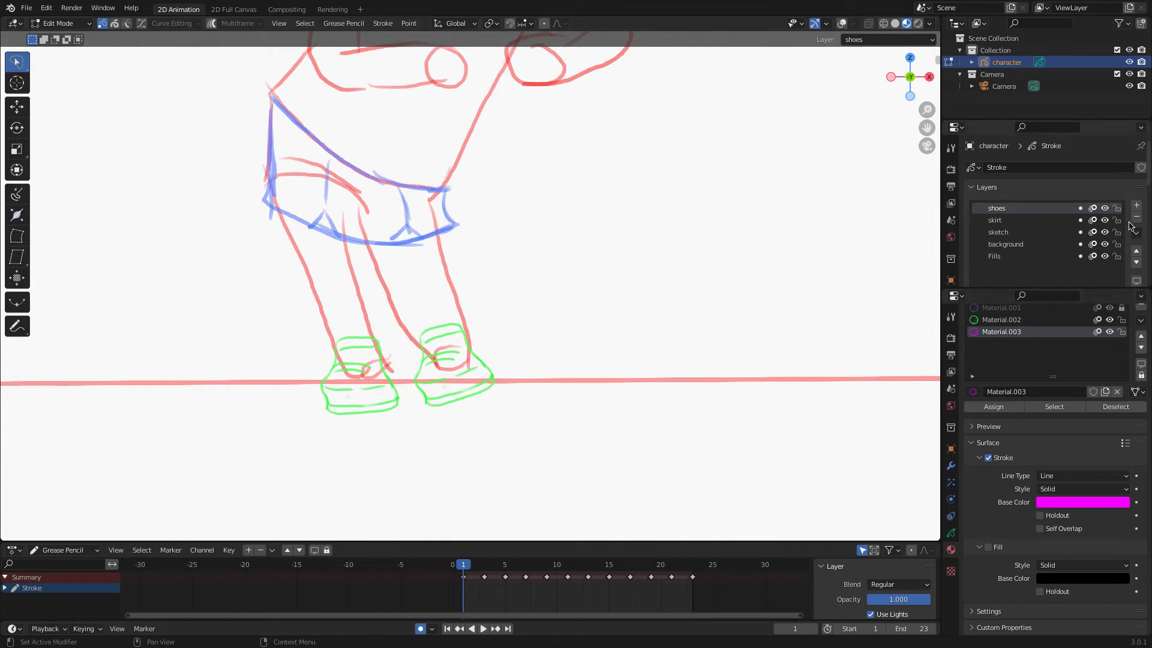
Add a new Grease Pencil layer above the others and name it shirt.
click(1136, 205)
double_click(1008, 210)
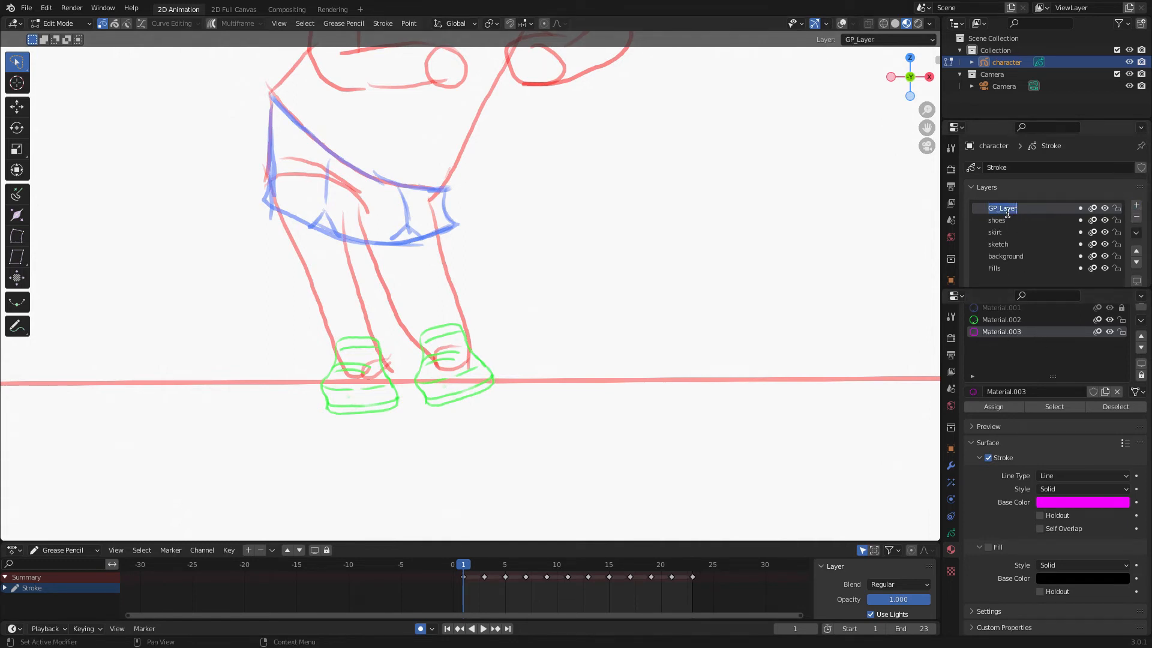
key(BackSpace)
key(Return)
In Draw mode on frame 1, draw the shirt outline with the magenta material over the torso and arms.
scroll(585, 293, down, 2)
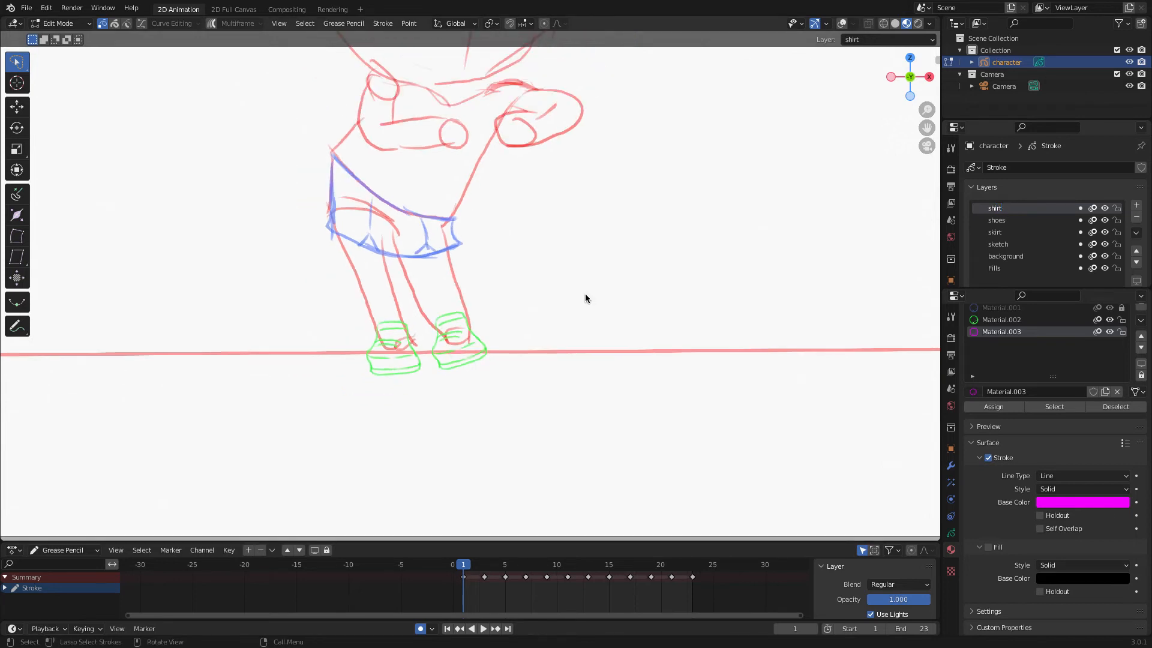
scroll(585, 294, up, 1)
shift+middle_drag(585, 293, 560, 476)
scroll(570, 429, up, 1)
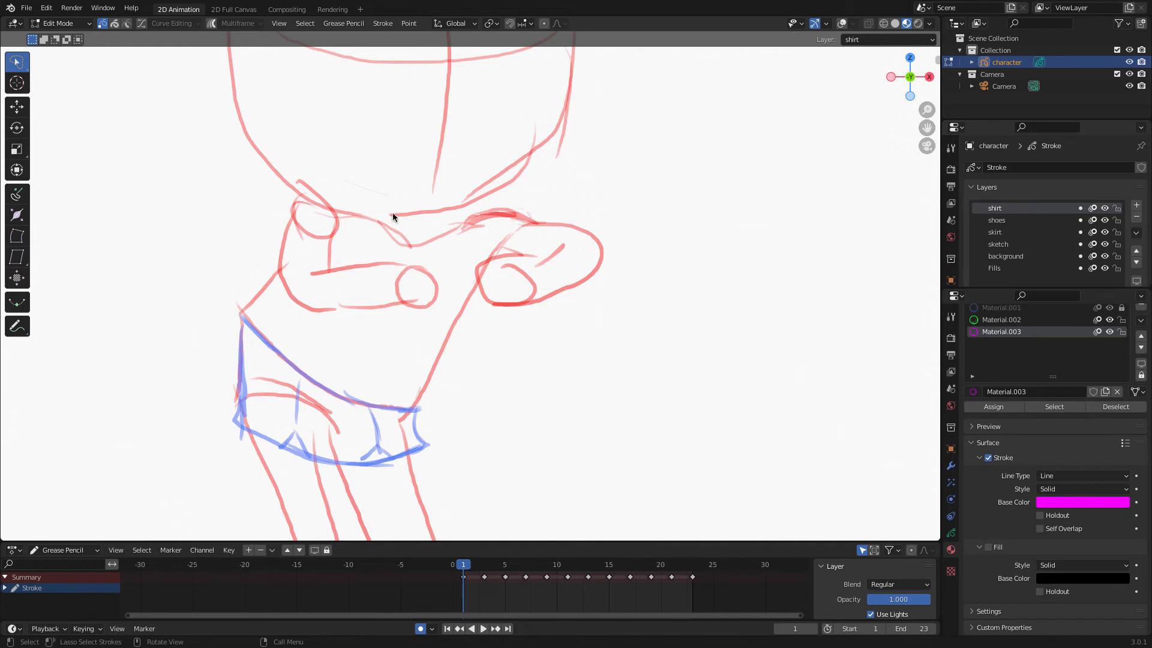
click(90, 24)
click(60, 66)
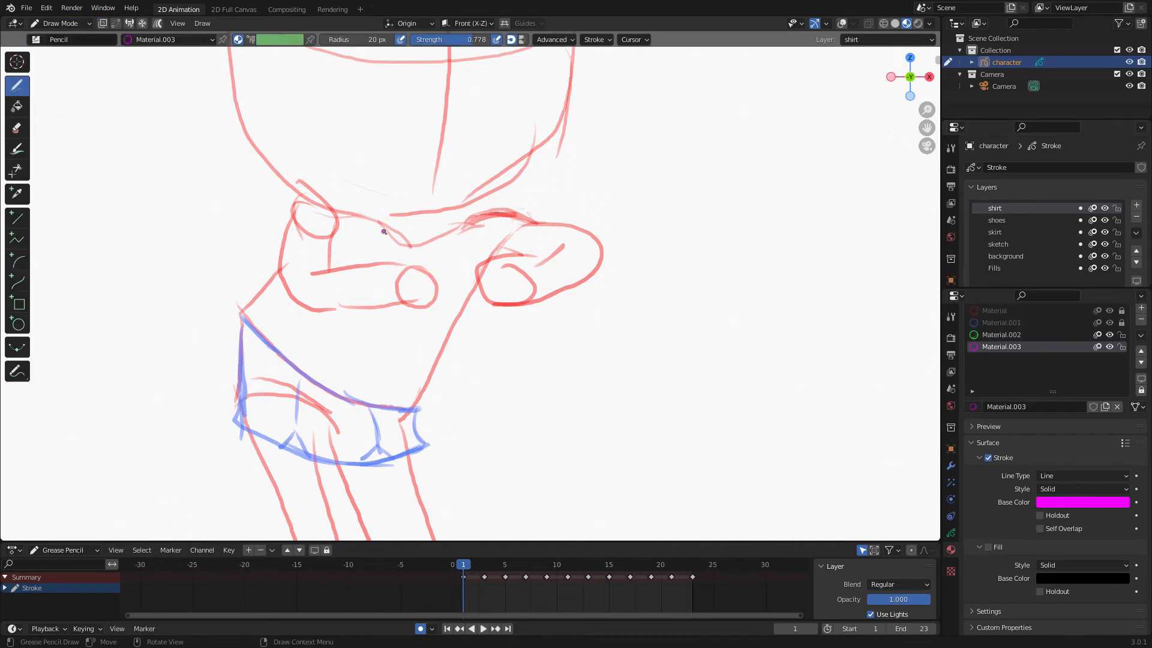
mouse_move(374, 215)
mouse_down()
mouse_move(390, 240)
mouse_move(441, 234)
mouse_move(462, 215)
mouse_move(543, 222)
mouse_move(507, 255)
mouse_move(593, 236)
mouse_move(523, 259)
mouse_up()
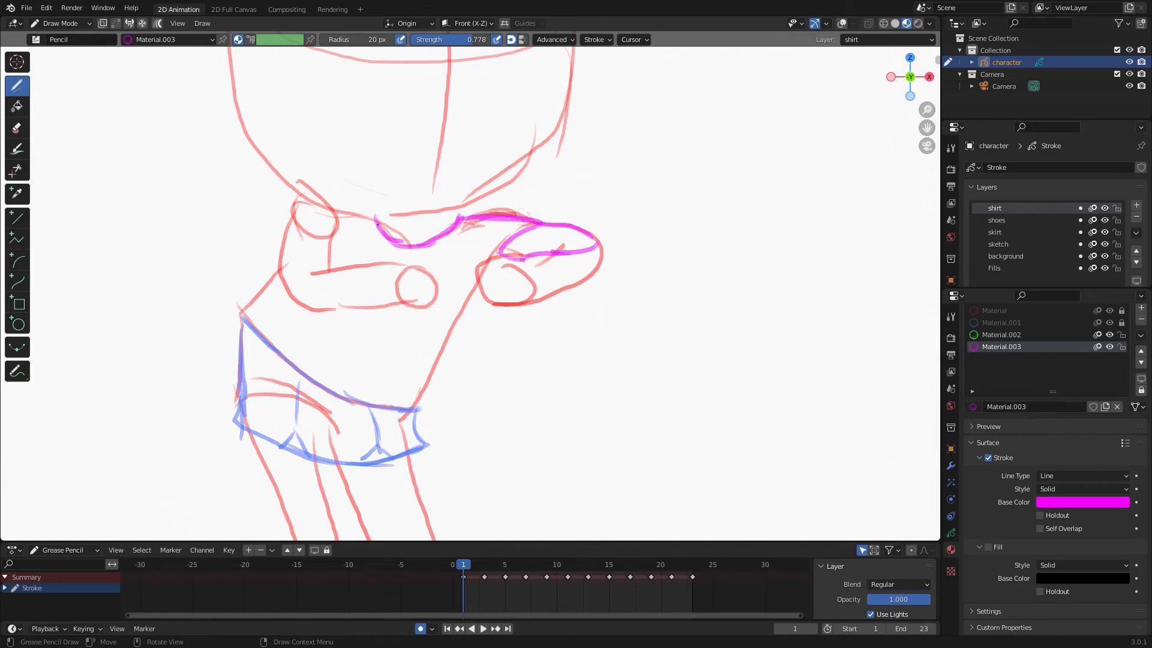
drag(378, 224, 324, 202)
drag(270, 244, 344, 254)
drag(329, 206, 291, 215)
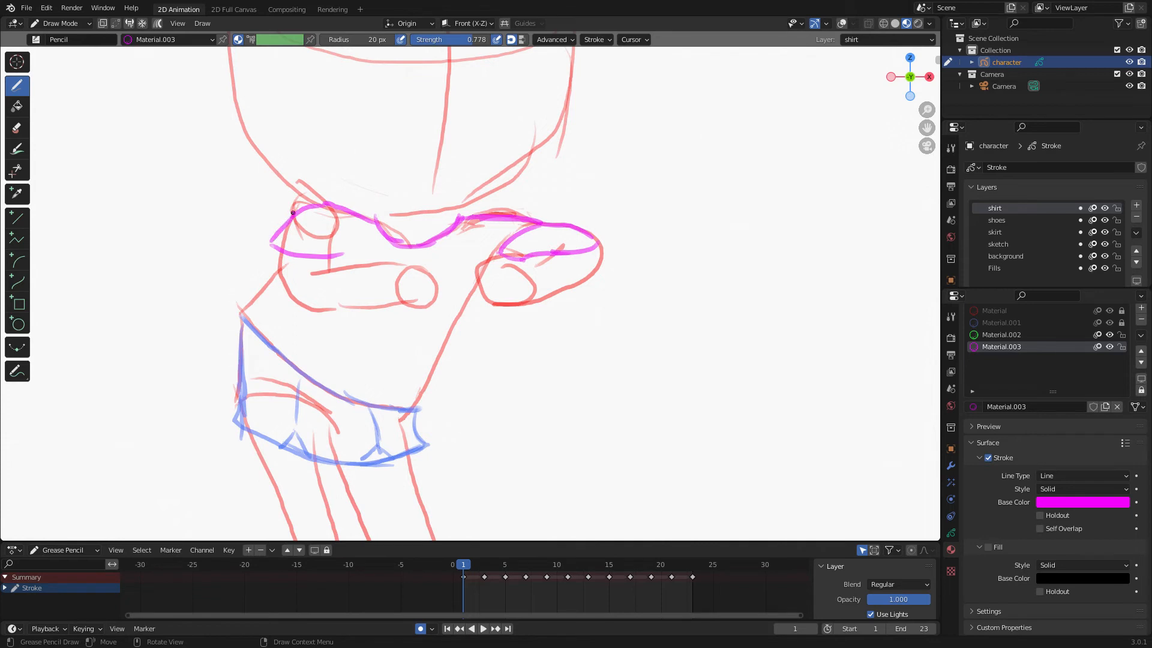
mouse_move(532, 236)
ctrl+mouse_down()
mouse_move(551, 226)
mouse_move(506, 253)
mouse_move(422, 358)
mouse_move(438, 408)
mouse_move(390, 385)
mouse_move(438, 409)
mouse_move(435, 394)
ctrl+mouse_up()
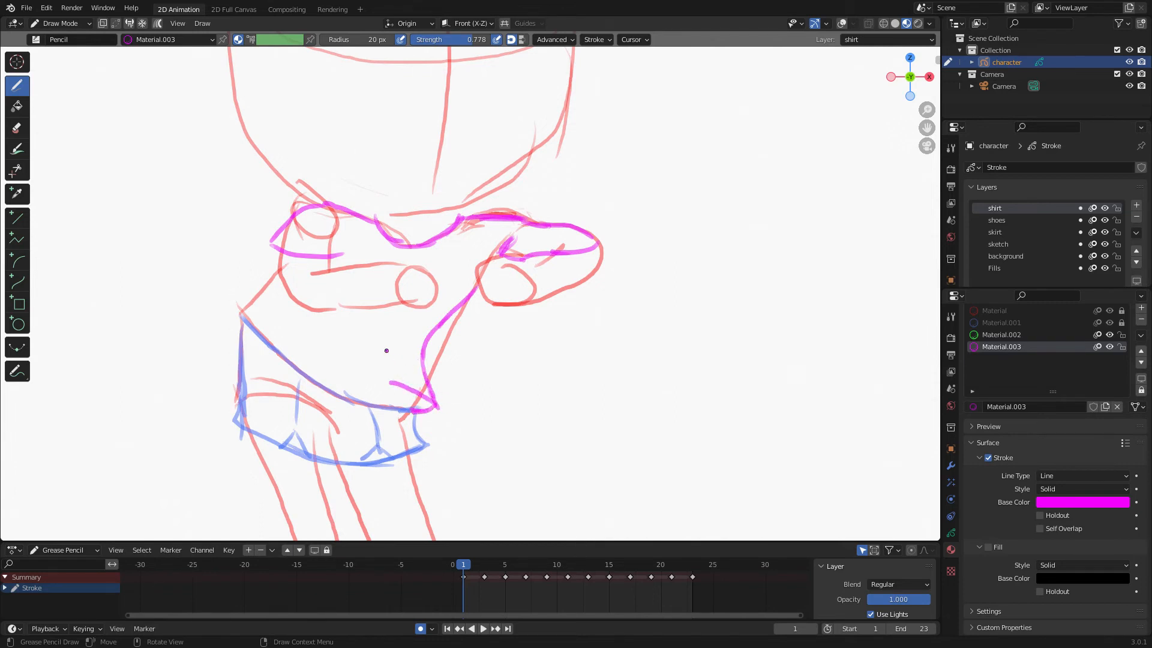
mouse_move(384, 348)
mouse_down()
mouse_move(408, 418)
mouse_move(380, 419)
mouse_move(409, 420)
mouse_move(306, 368)
mouse_up()
drag(312, 328, 311, 380)
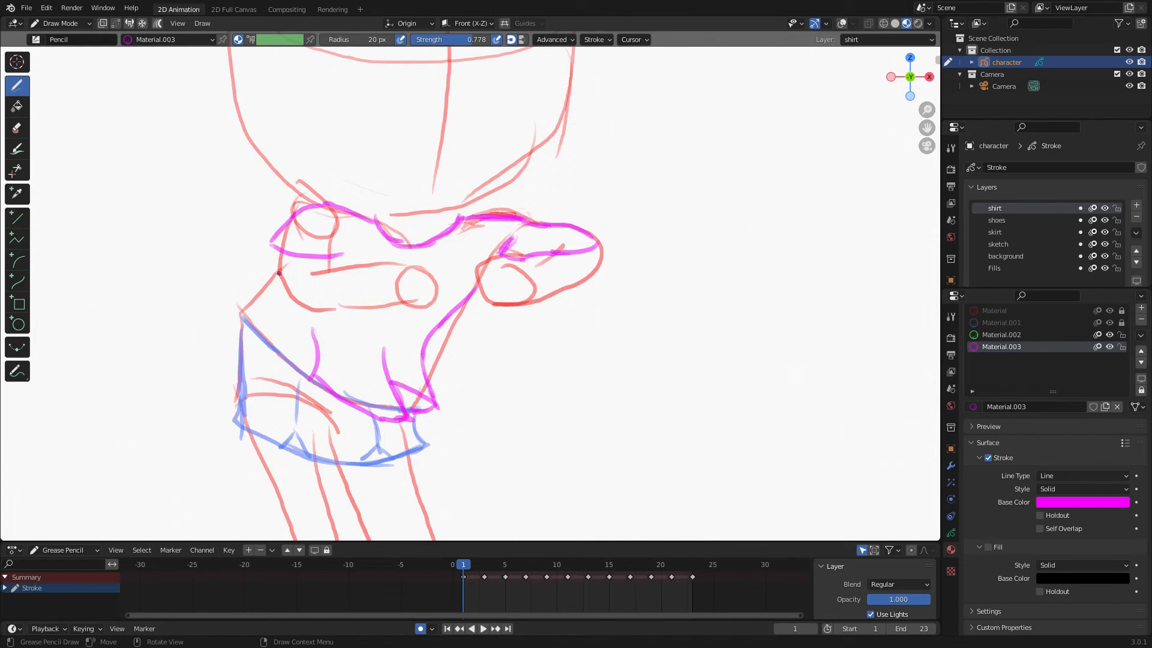
mouse_move(279, 273)
mouse_down()
mouse_move(246, 303)
mouse_move(261, 333)
mouse_move(248, 339)
mouse_move(313, 367)
mouse_up()
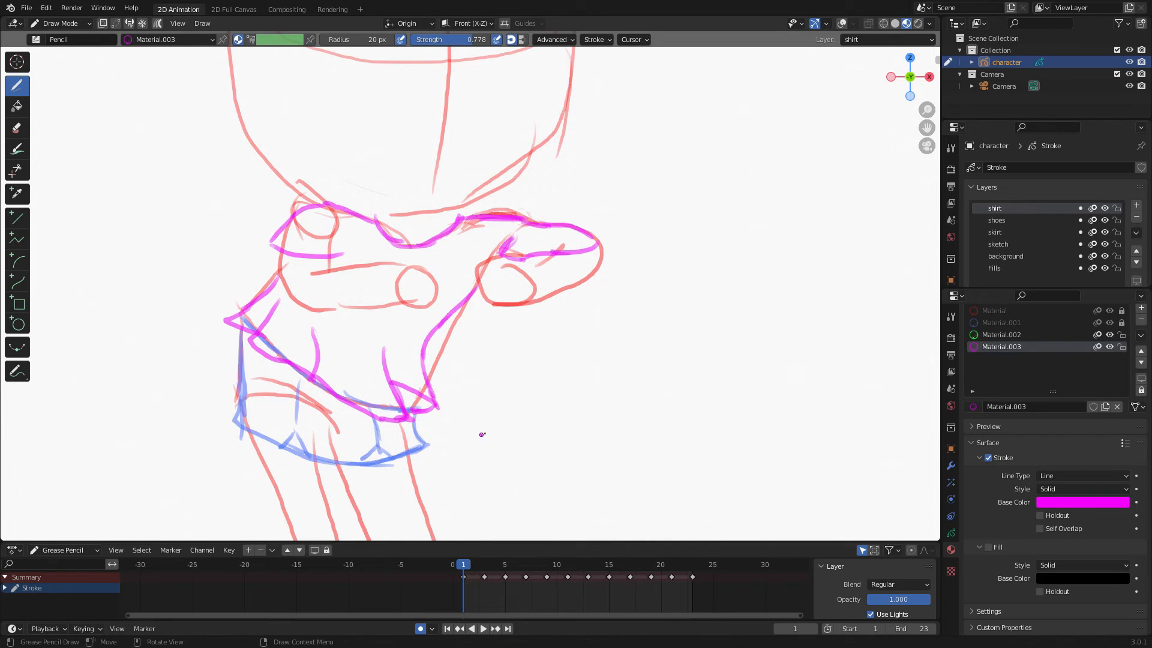
mouse_move(475, 286)
mouse_down()
mouse_move(447, 315)
mouse_move(431, 396)
mouse_up()
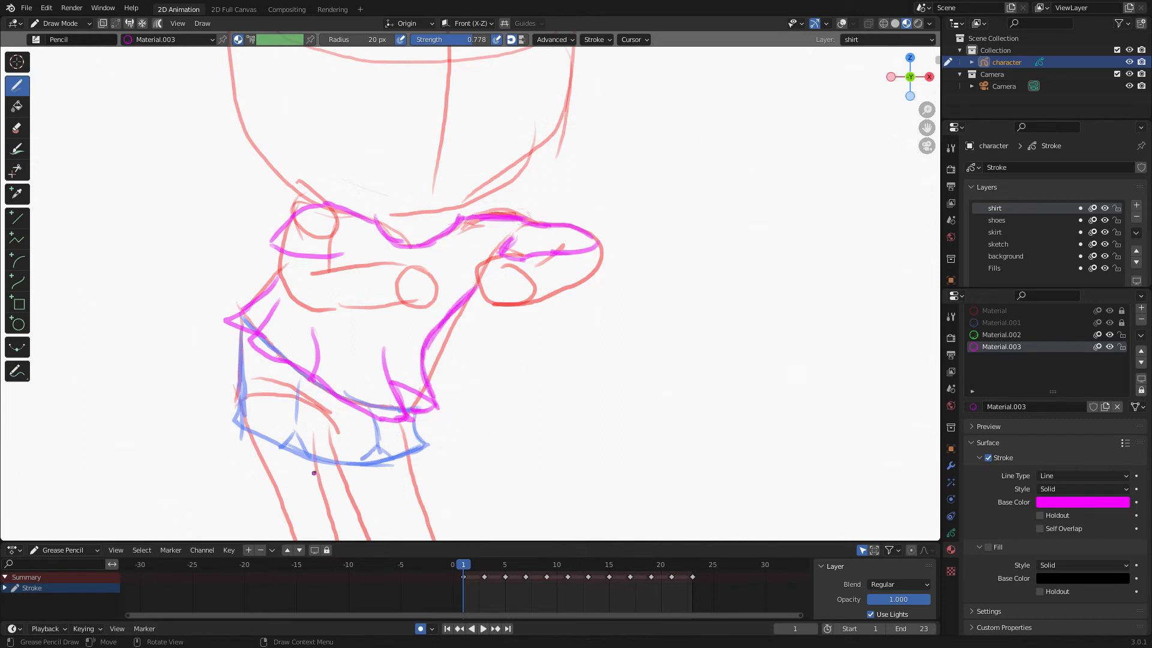
drag(385, 221, 408, 246)
On frame 4, lock all other layers and move the shirt's lower strokes down to fit the skirt.
click(843, 24)
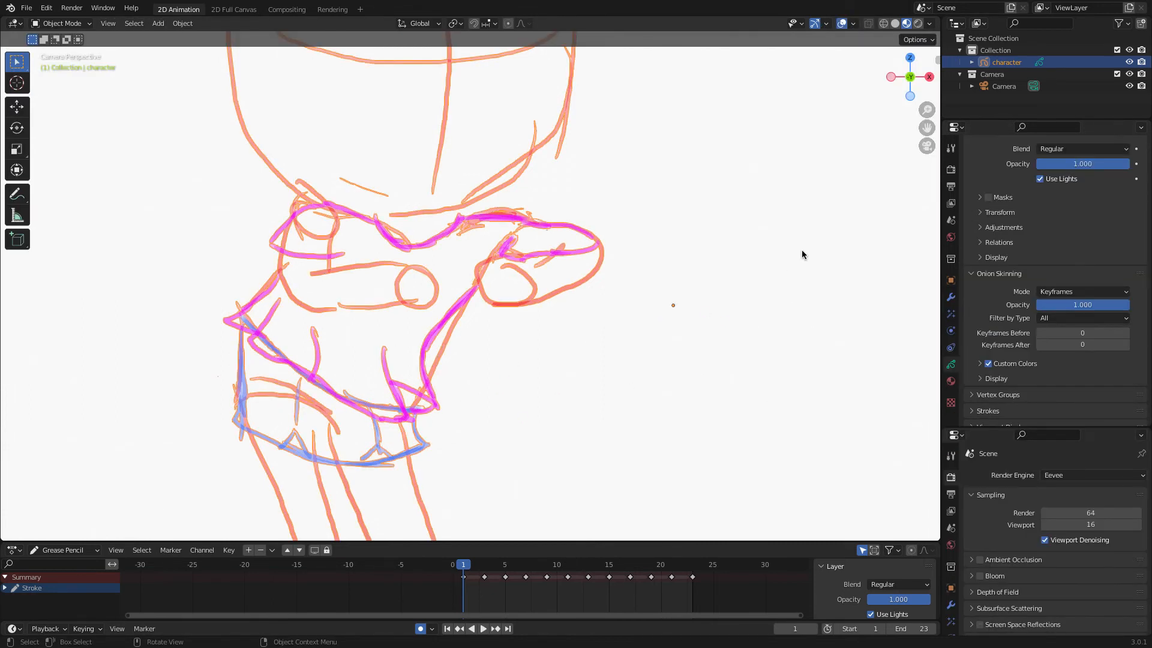
click(60, 23)
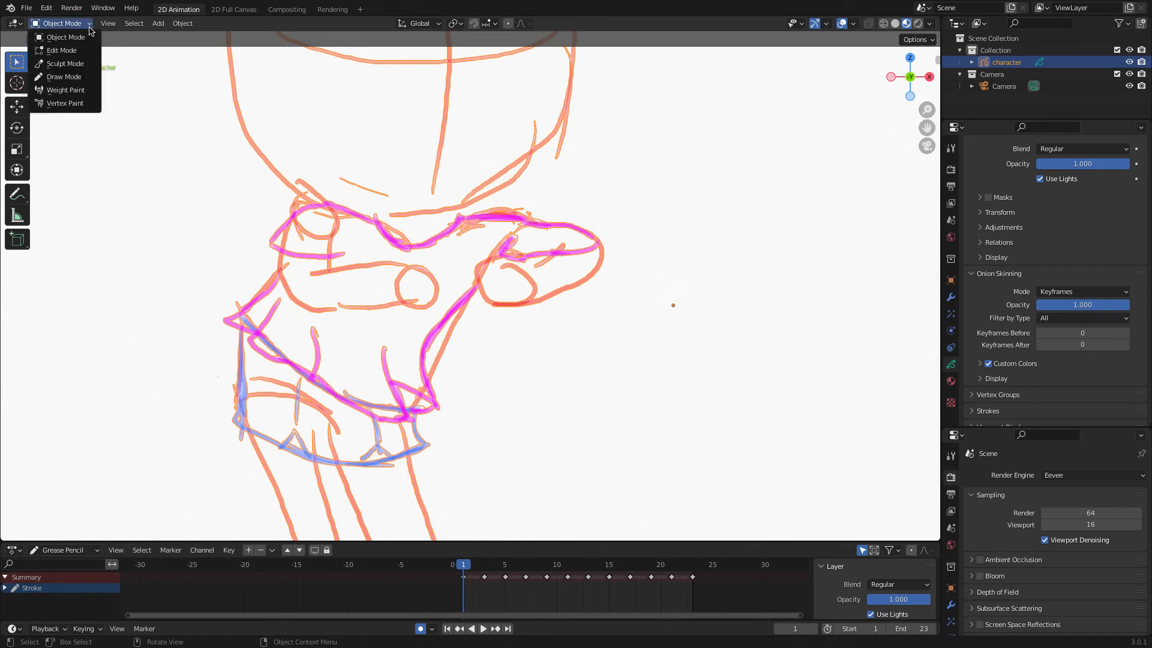
click(57, 72)
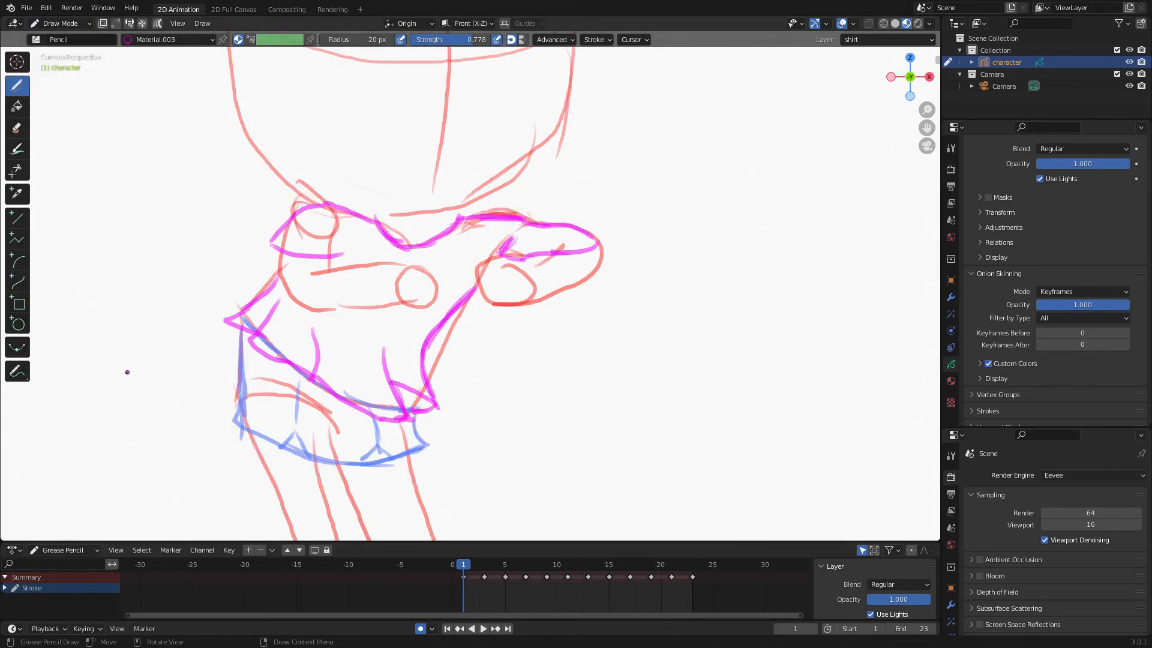
click(490, 570)
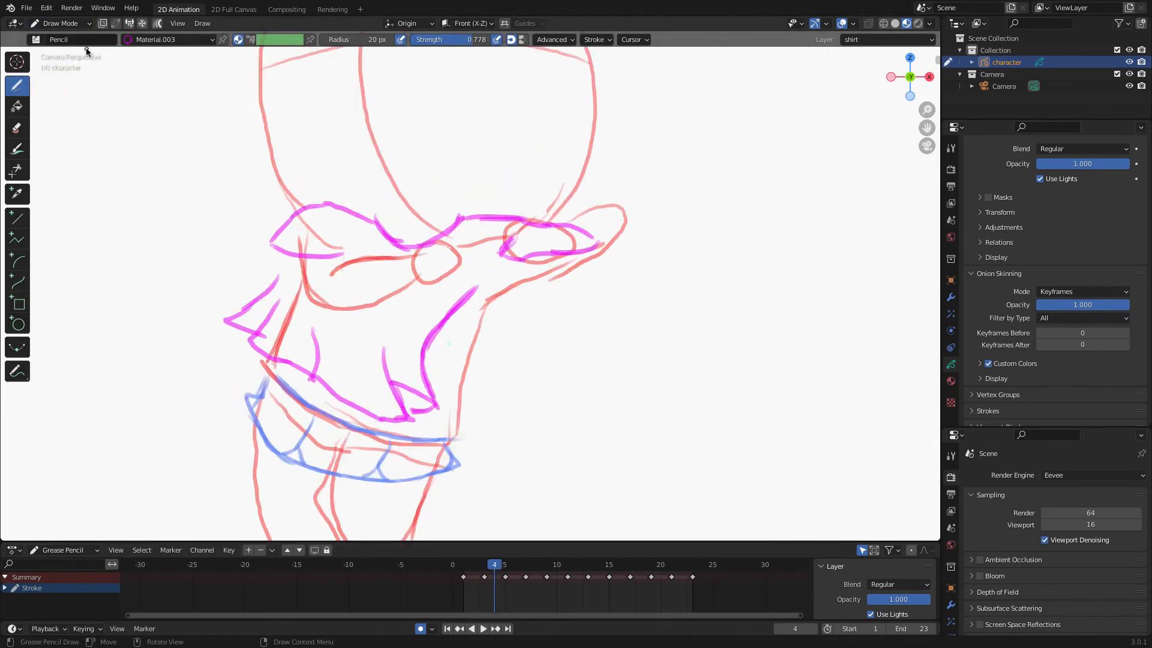
click(60, 23)
click(57, 51)
click(60, 24)
click(57, 62)
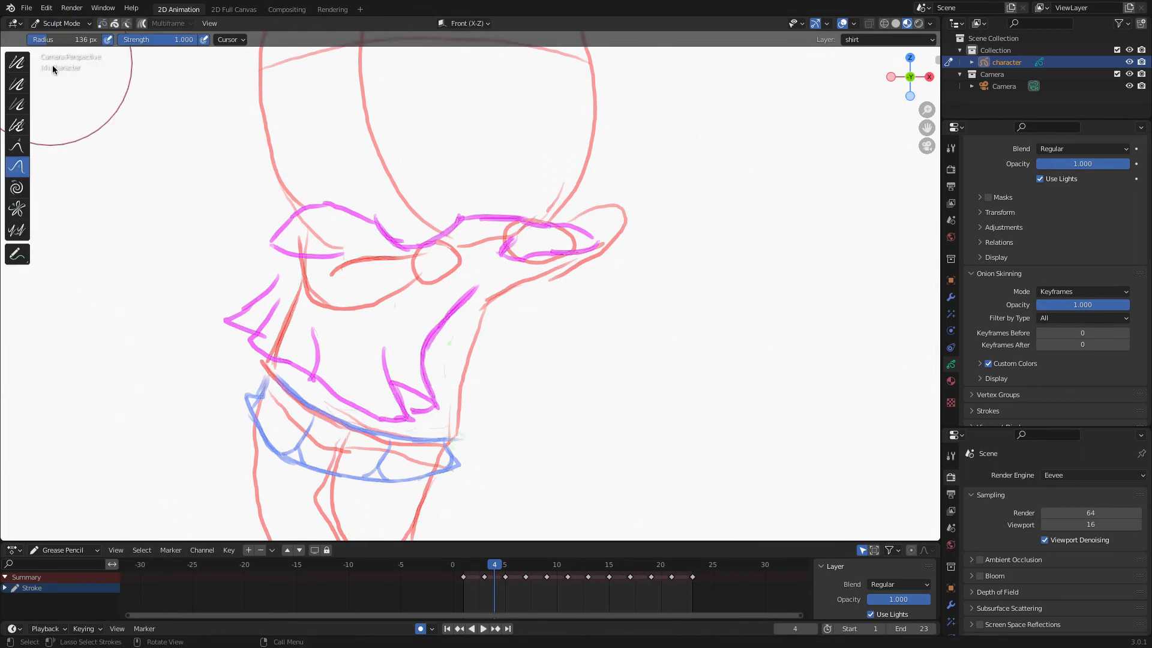
click(60, 23)
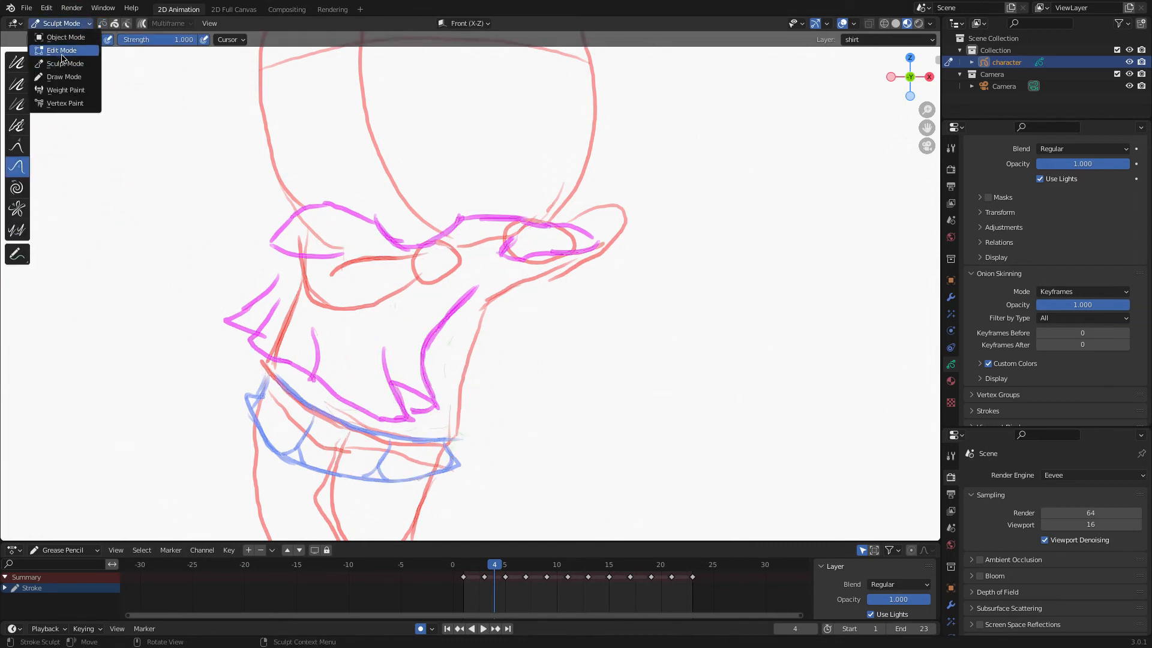
click(57, 51)
mouse_move(494, 381)
mouse_down()
mouse_move(431, 307)
mouse_move(283, 269)
mouse_move(296, 462)
mouse_move(470, 426)
mouse_up()
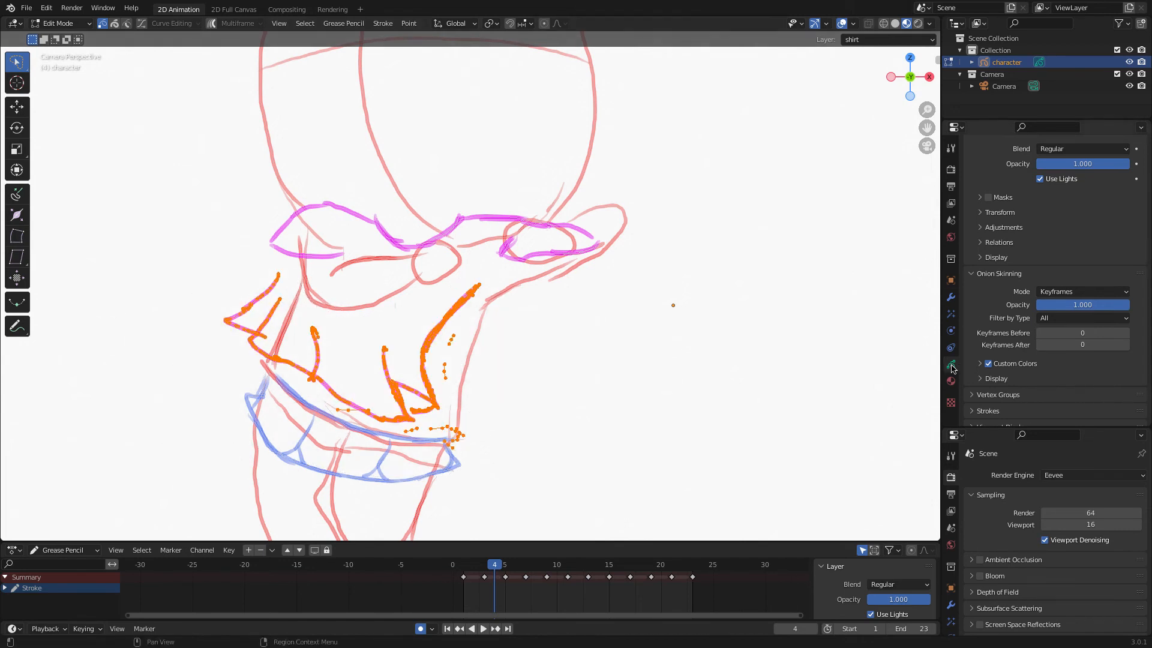
scroll(1014, 324, up, 7)
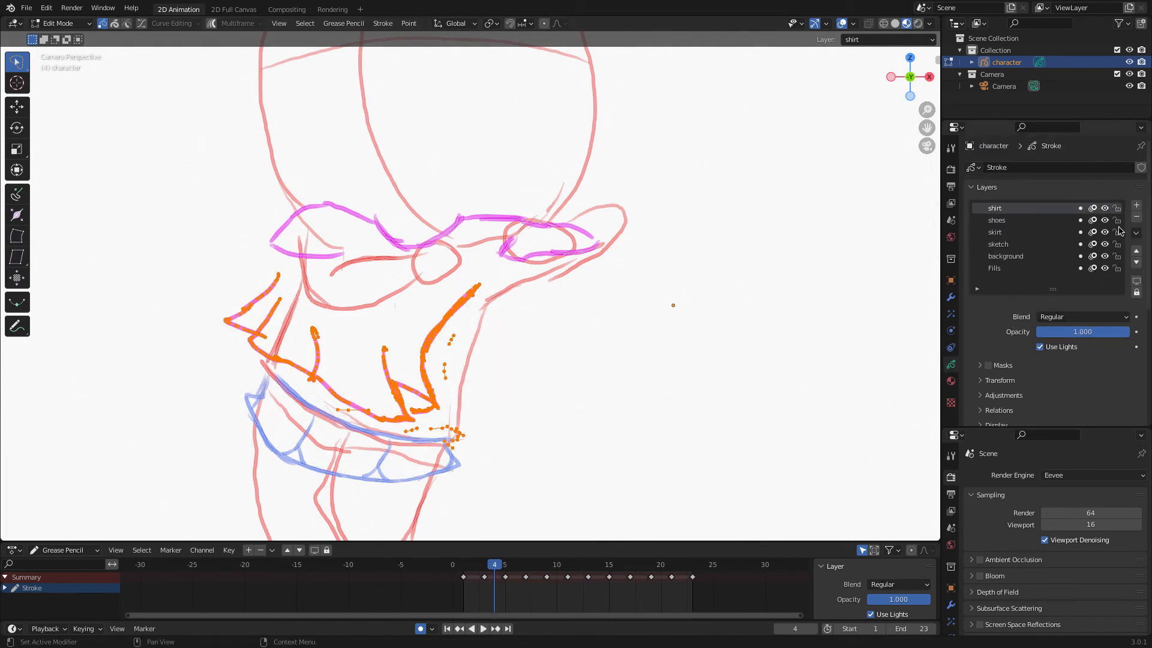
drag(1116, 220, 1117, 268)
key(g)
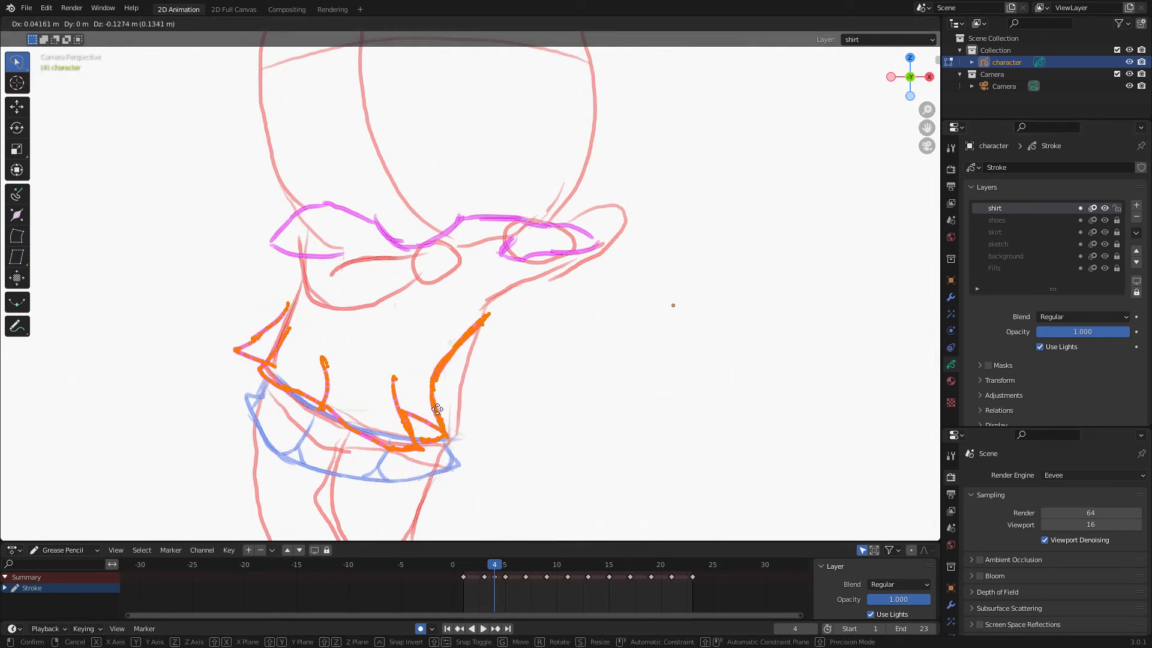
click(439, 408)
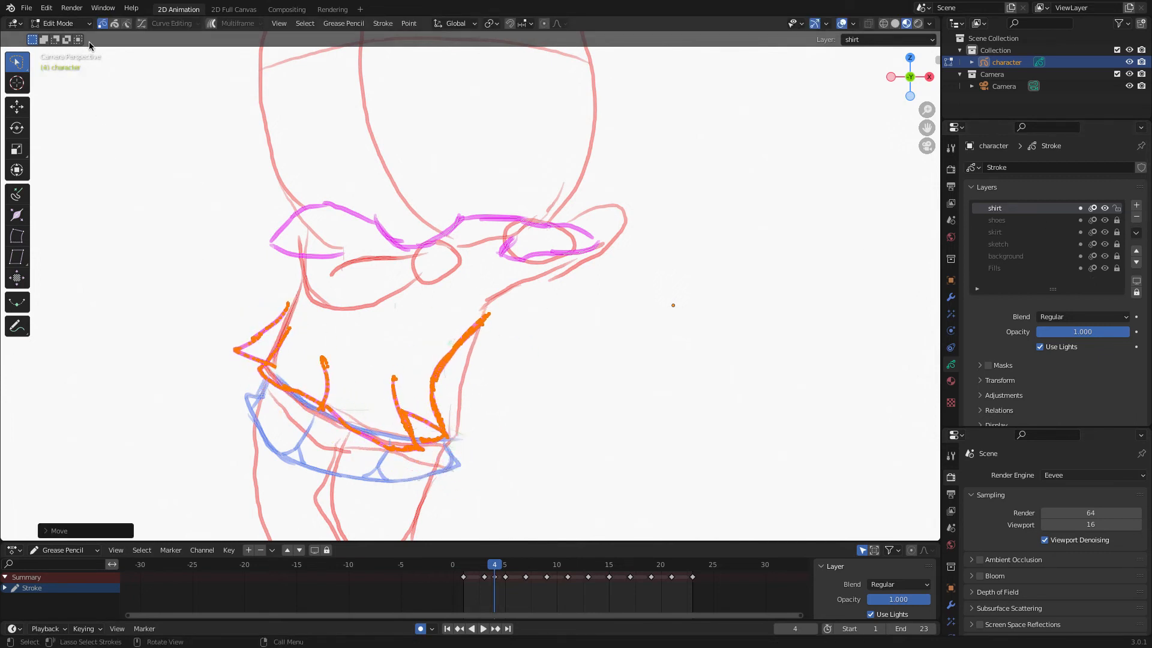
In Sculpt mode, push the shirt's lower stroke ends into shape on frame 4.
click(60, 24)
click(66, 67)
mouse_move(379, 434)
mouse_down()
mouse_move(417, 426)
mouse_move(398, 413)
mouse_up()
mouse_move(445, 364)
mouse_down()
mouse_move(496, 312)
mouse_move(489, 324)
mouse_up()
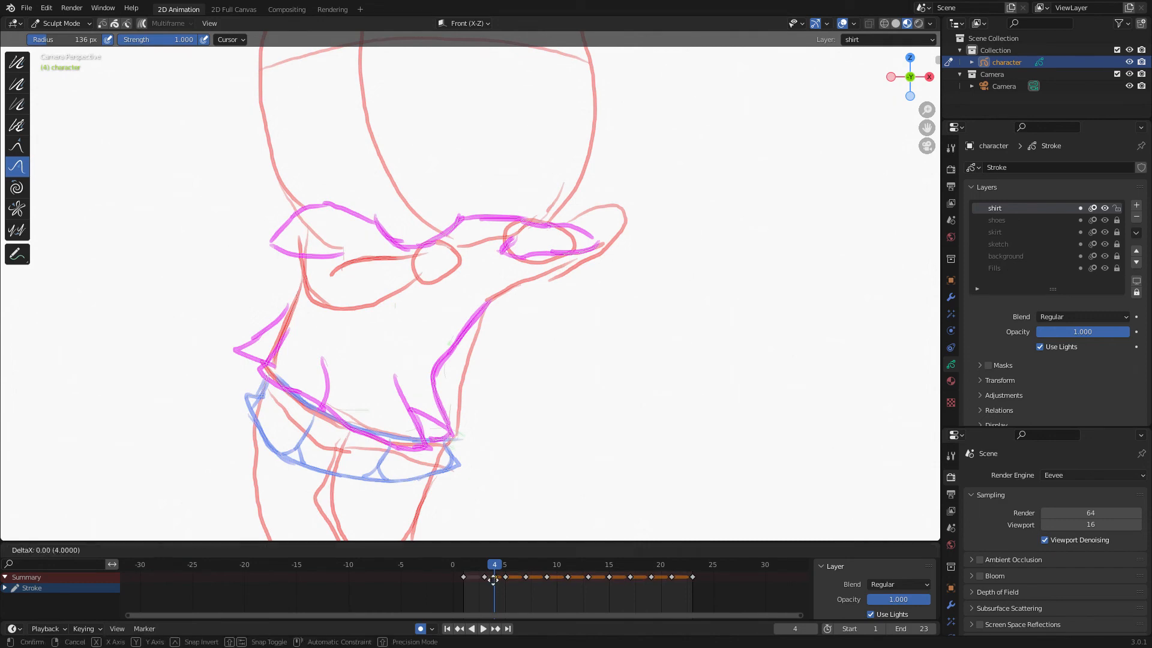
On frame 3, select the shirt's upper strokes in Edit mode and move them to fit the arms.
key(space)
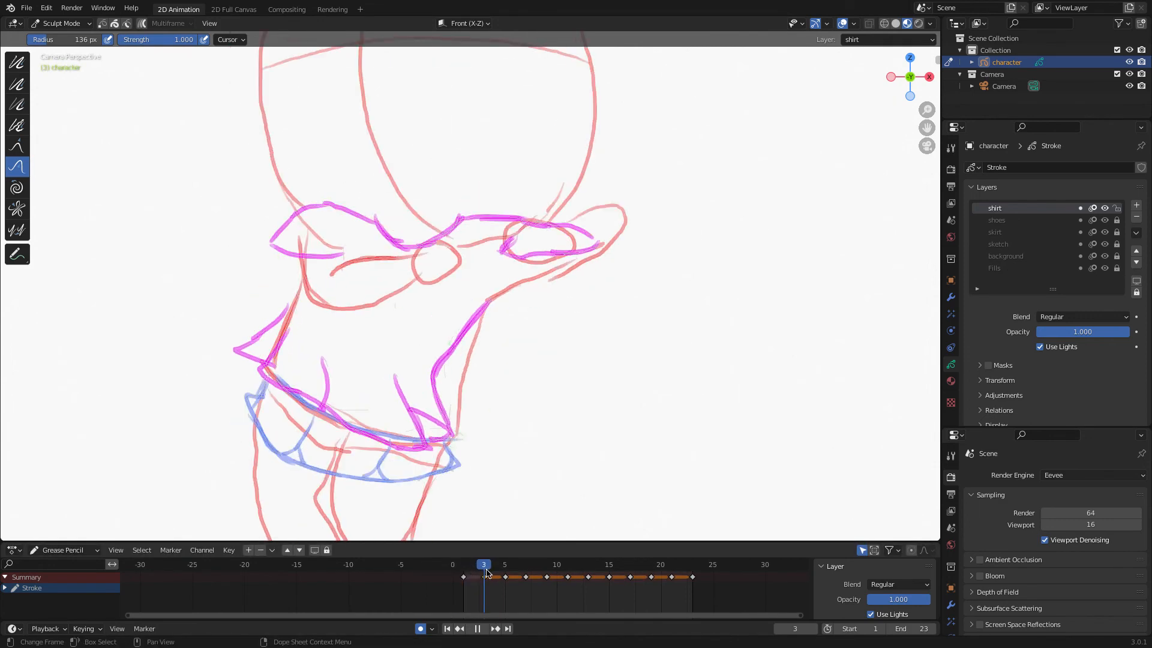
key(space)
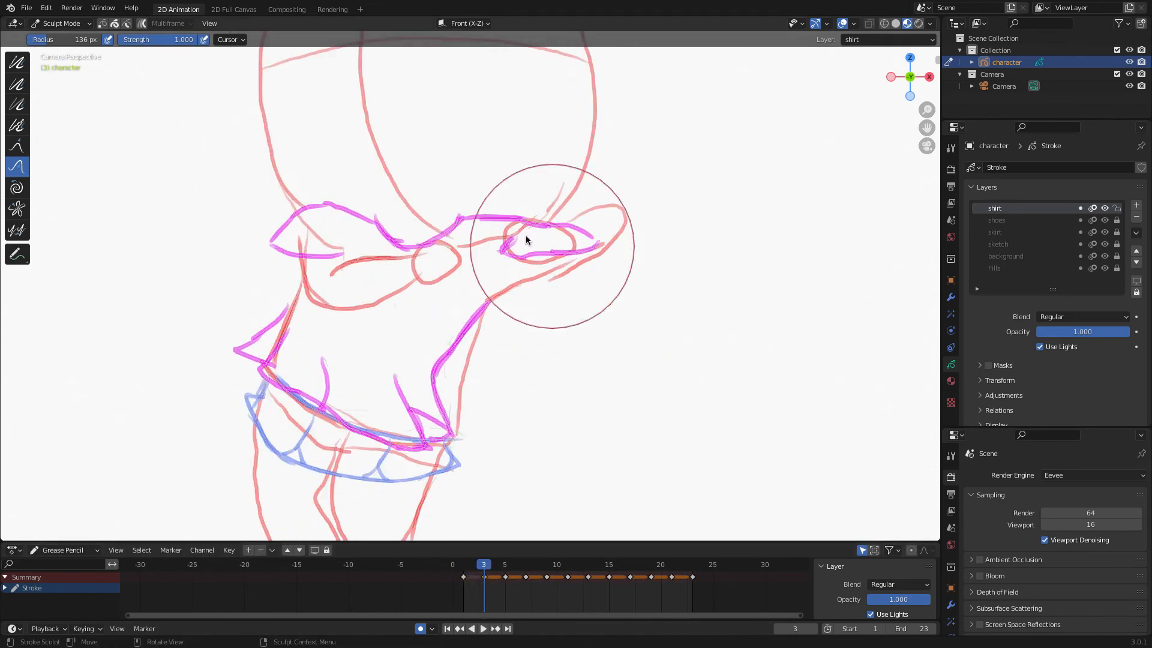
click(62, 25)
click(60, 51)
mouse_move(603, 159)
ctrl+right_down()
mouse_move(246, 182)
mouse_move(545, 307)
mouse_move(614, 285)
ctrl+right_up()
key(g)
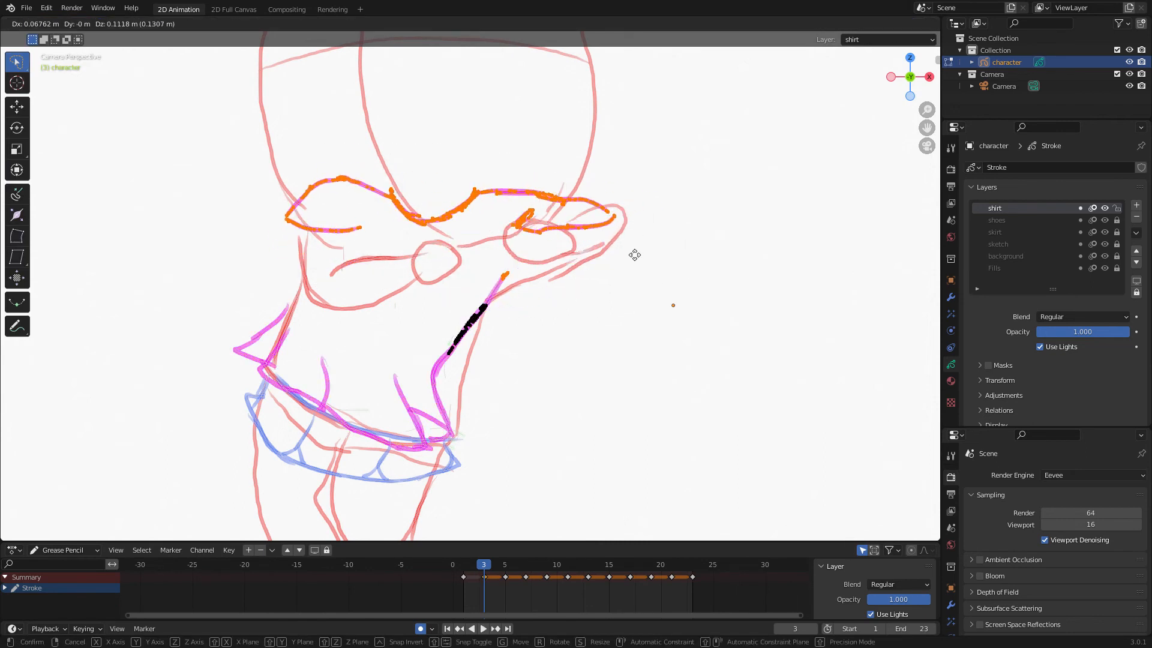
click(620, 236)
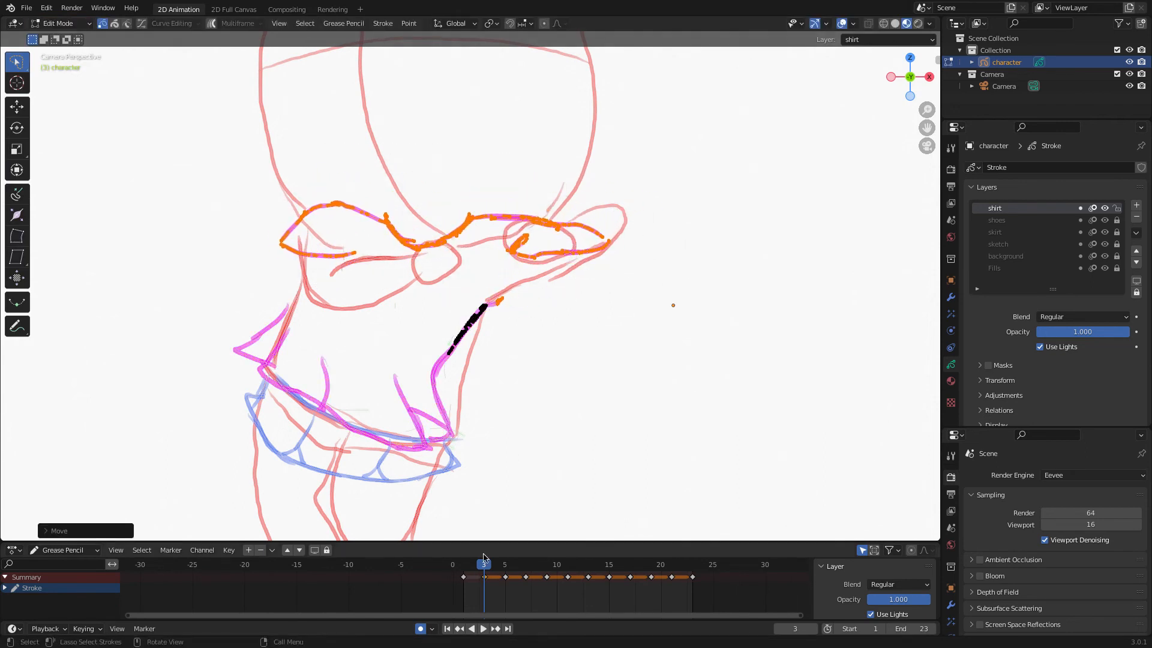
On frame 5, select the shirt's lower strokes, then rotate and move them down onto the skirt.
mouse_move(484, 558)
mouse_down()
mouse_move(452, 561)
mouse_move(505, 562)
mouse_up()
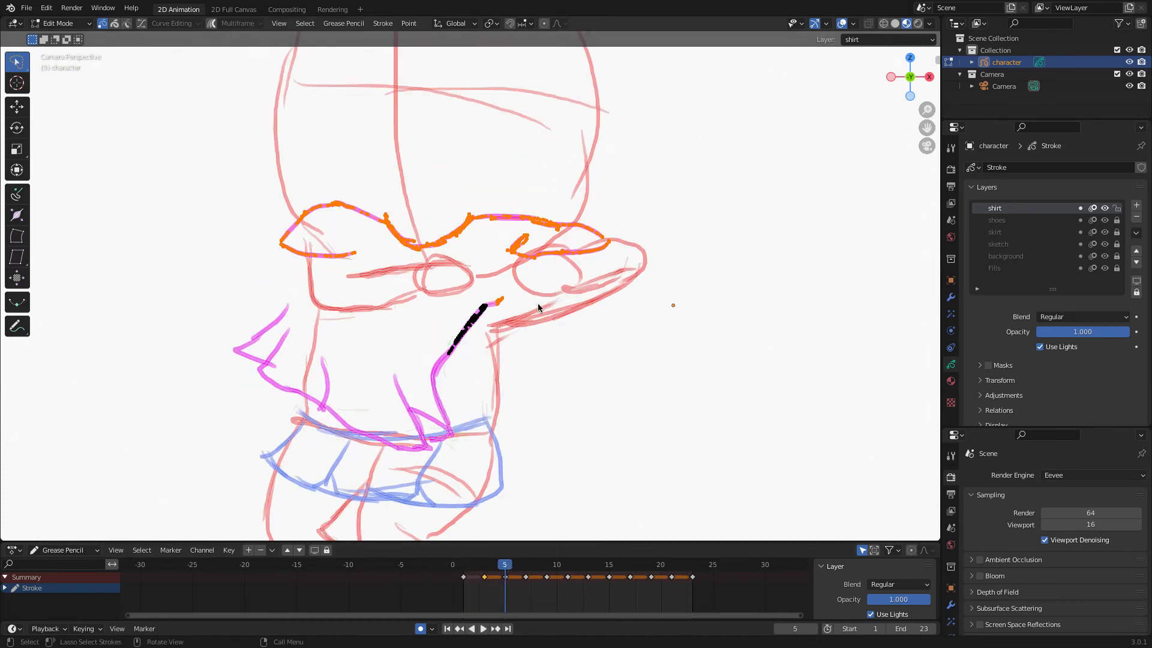
mouse_move(537, 307)
ctrl+right_down()
mouse_move(452, 282)
mouse_move(211, 426)
mouse_move(545, 398)
ctrl+right_up()
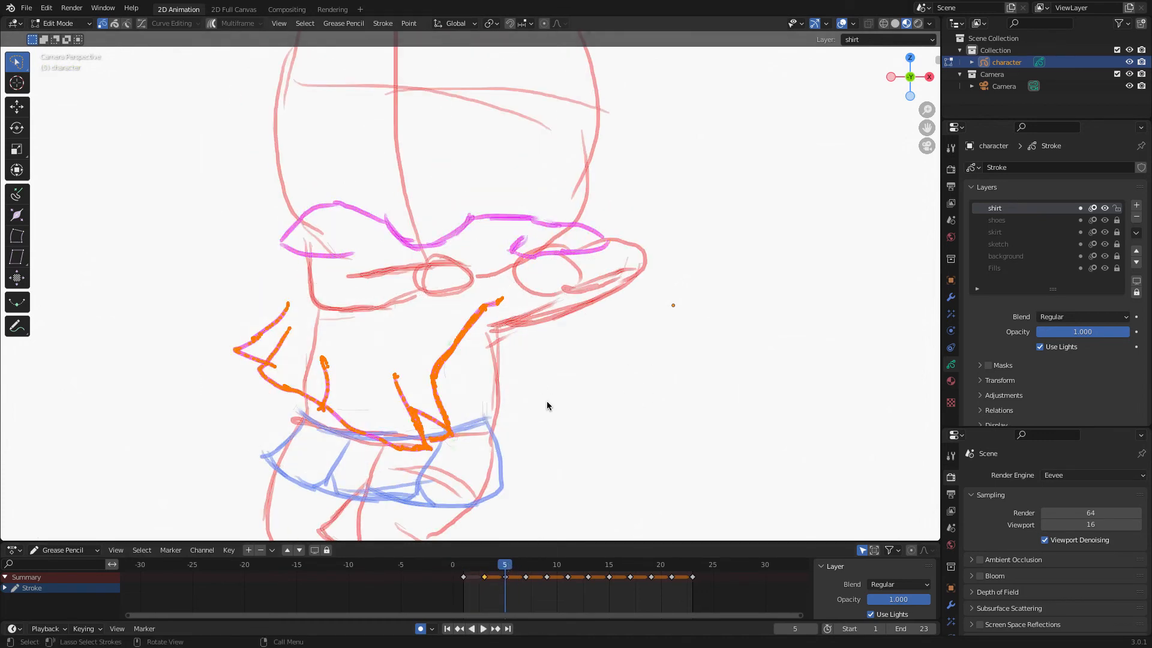
key(r)
click(553, 333)
key(g)
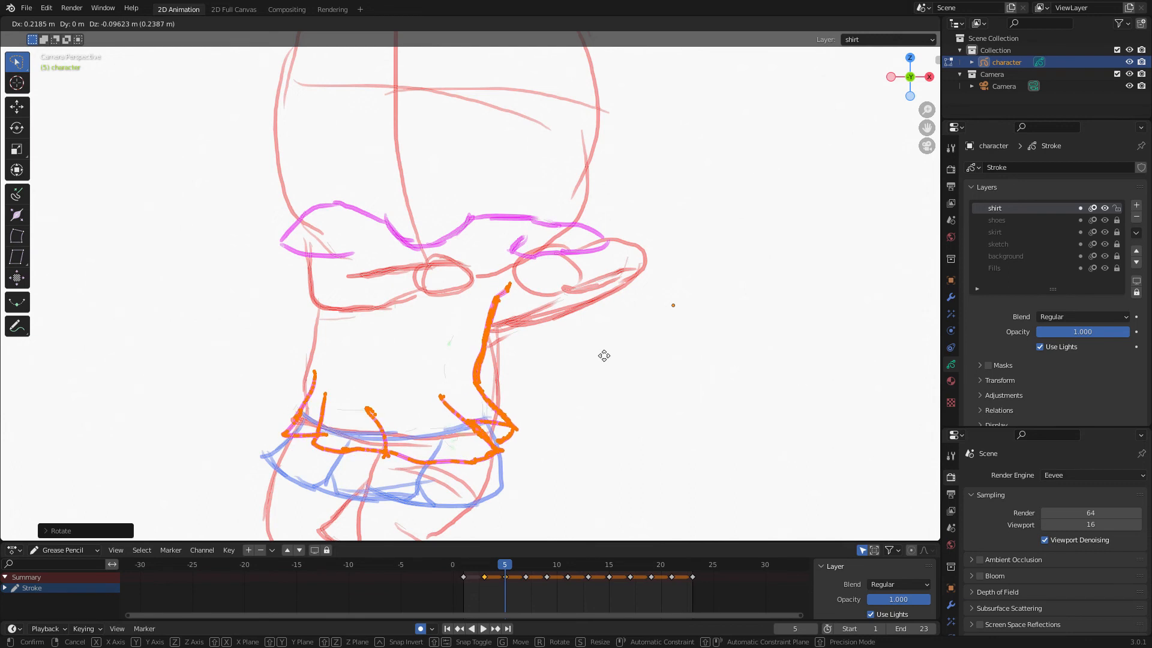
click(602, 348)
Select and delete the stray shirt stroke segment near the arm on frame 5.
mouse_move(624, 240)
ctrl+right_down()
mouse_move(279, 184)
mouse_move(624, 278)
ctrl+right_up()
click(493, 329)
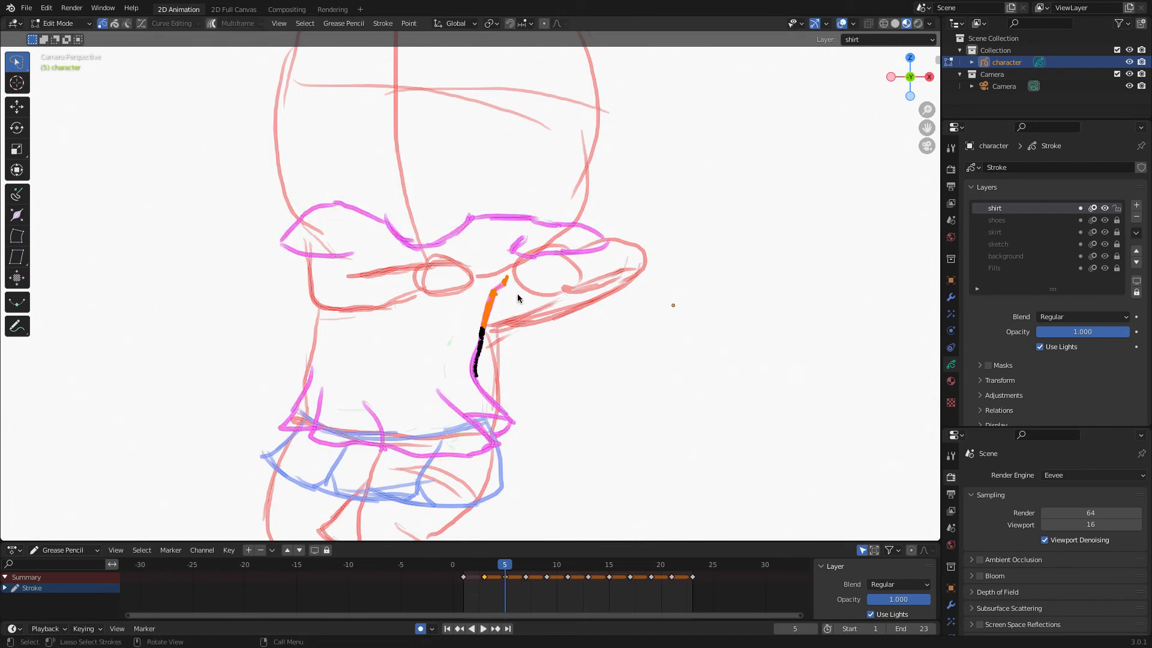
key(x)
click(521, 297)
On frame 5, select the shirt's upper strokes and move them down onto the shoulders.
mouse_move(708, 262)
ctrl+right_down()
mouse_move(506, 322)
mouse_move(596, 312)
ctrl+right_up()
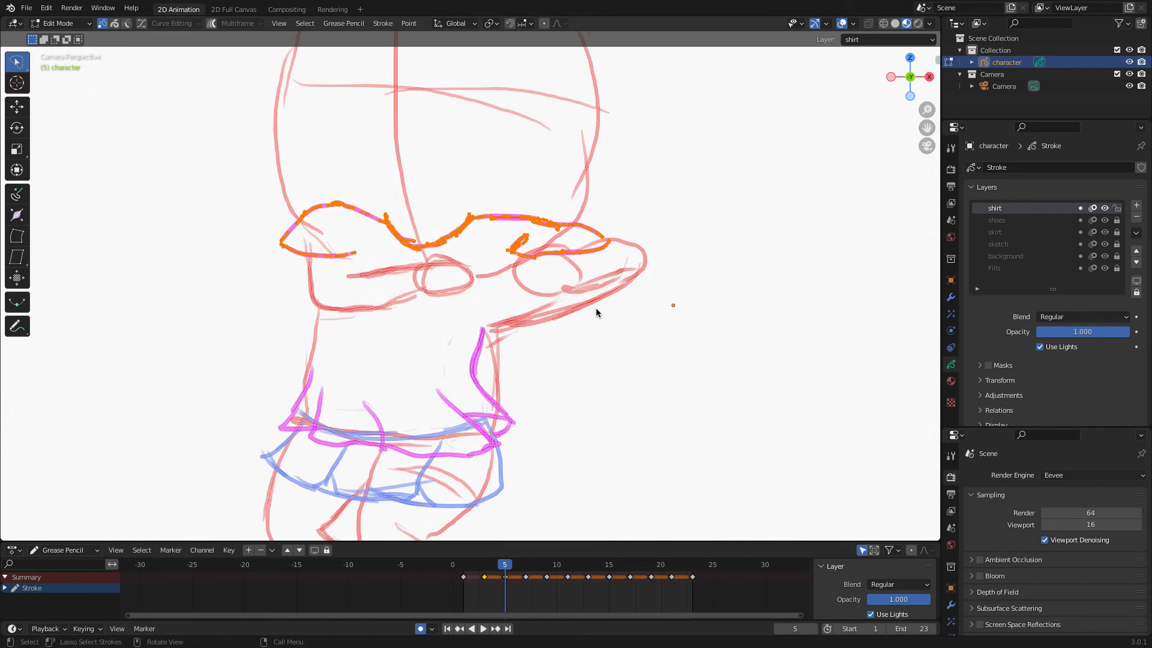
key(g)
click(602, 340)
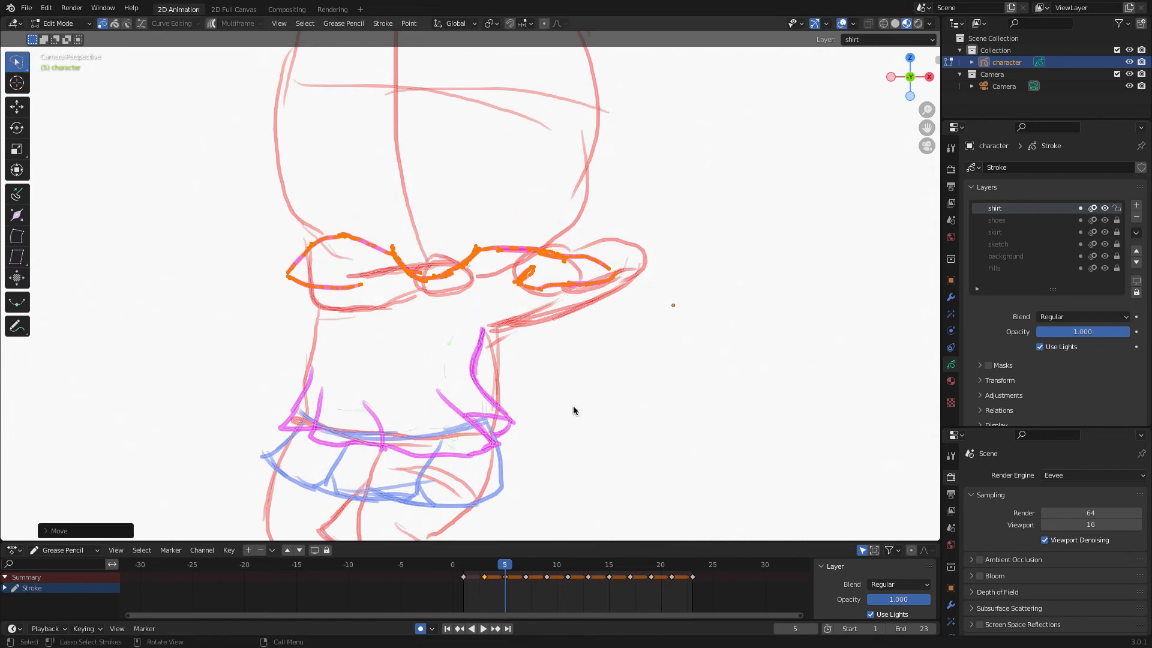
Go to frame 7 and move the selected upper shirt strokes up onto the shoulders.
key(Up)
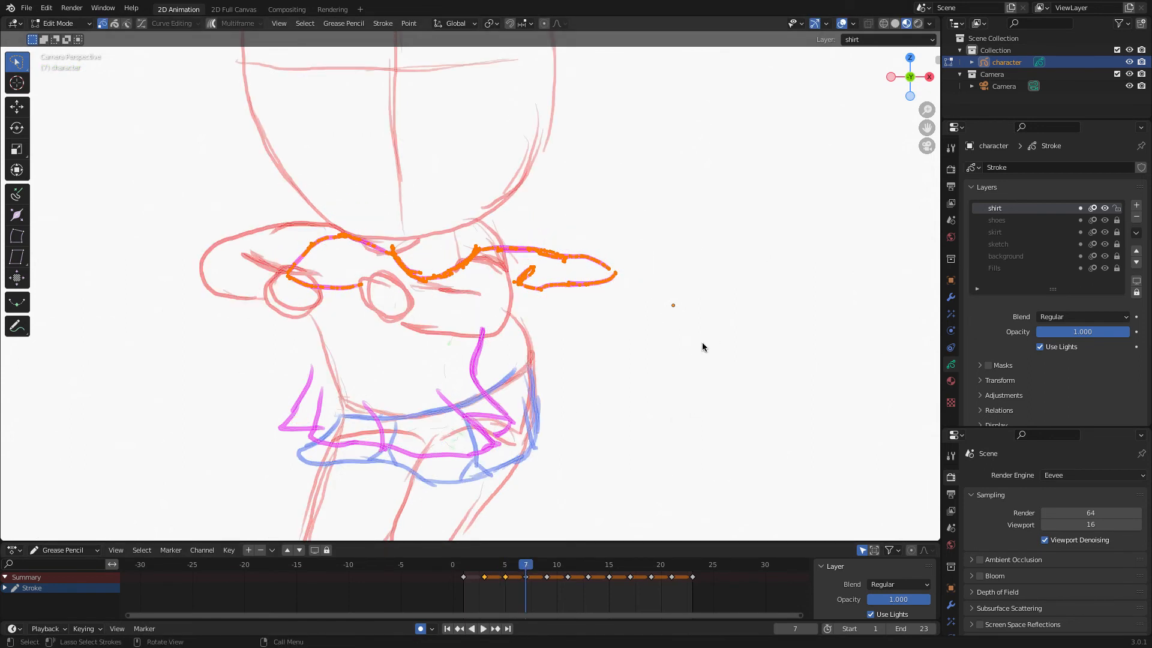
key(g)
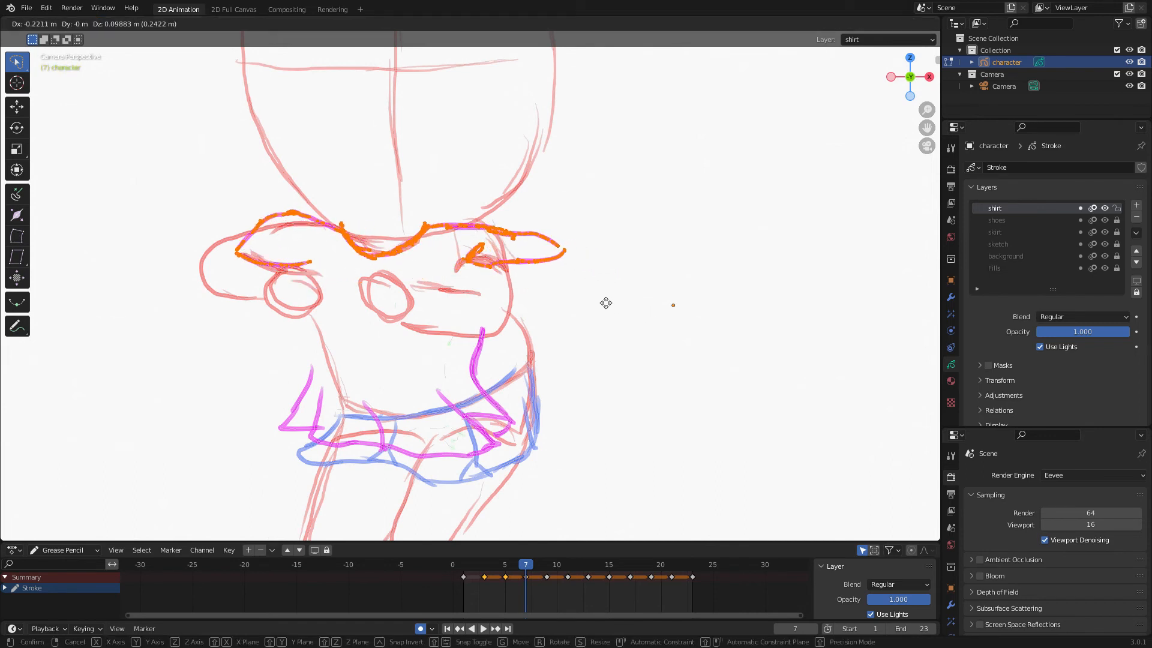
click(612, 304)
Select the shirt's lower strokes on frame 7 and move them up and to the right.
mouse_move(587, 345)
mouse_down()
mouse_move(280, 336)
mouse_move(557, 443)
mouse_up()
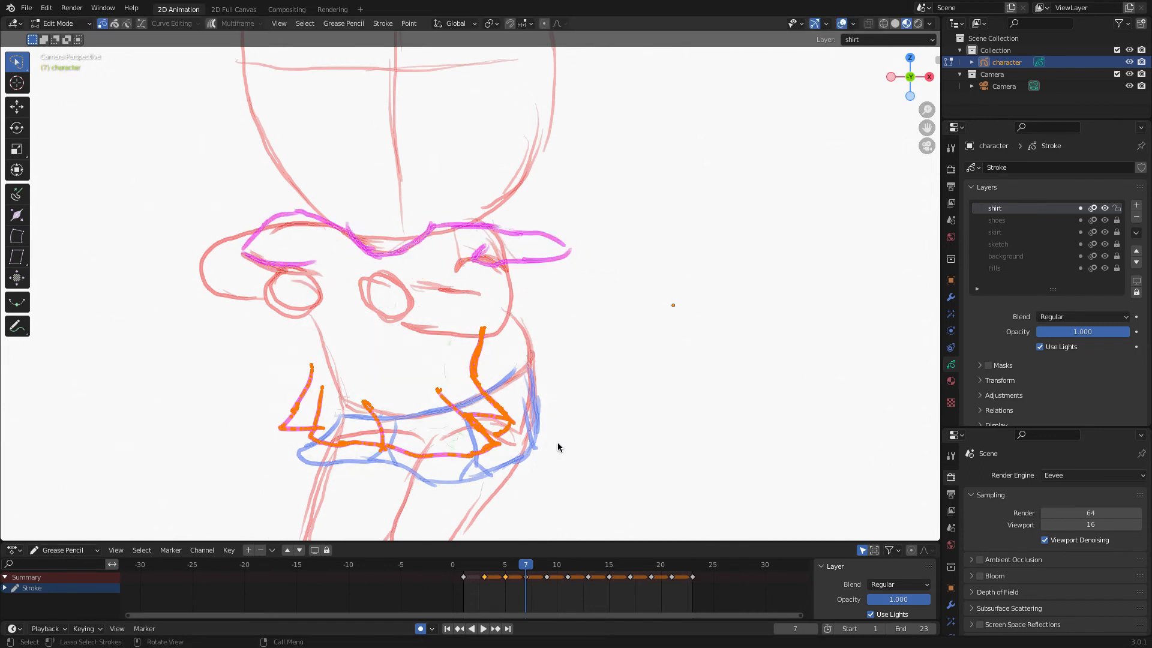
key(g)
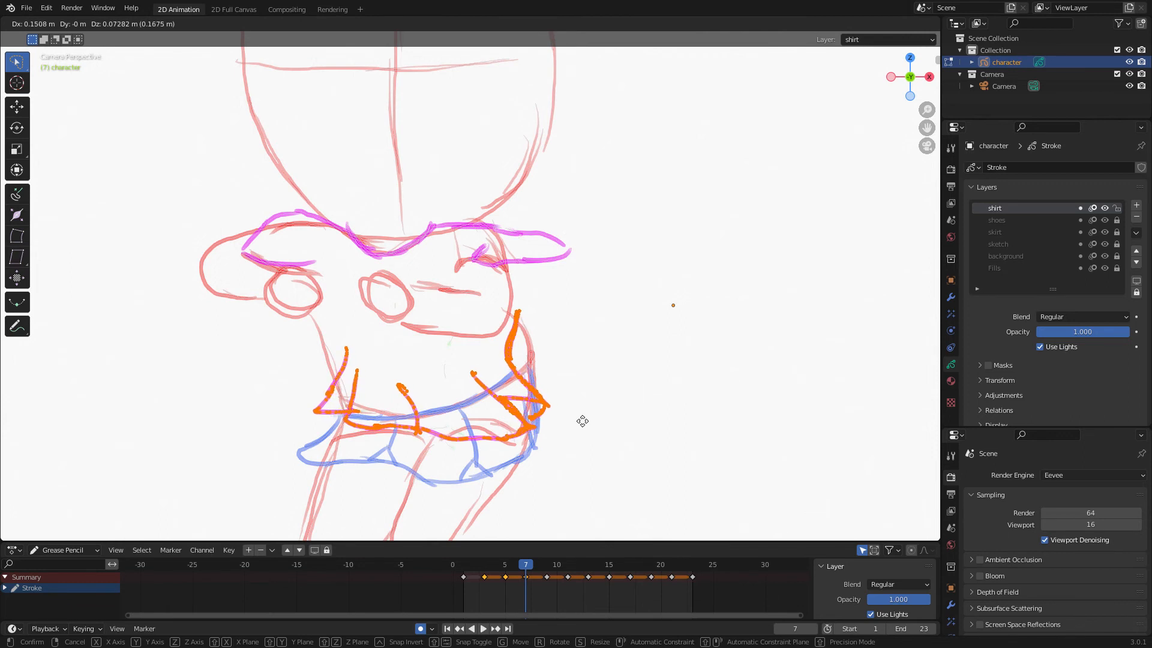
click(580, 419)
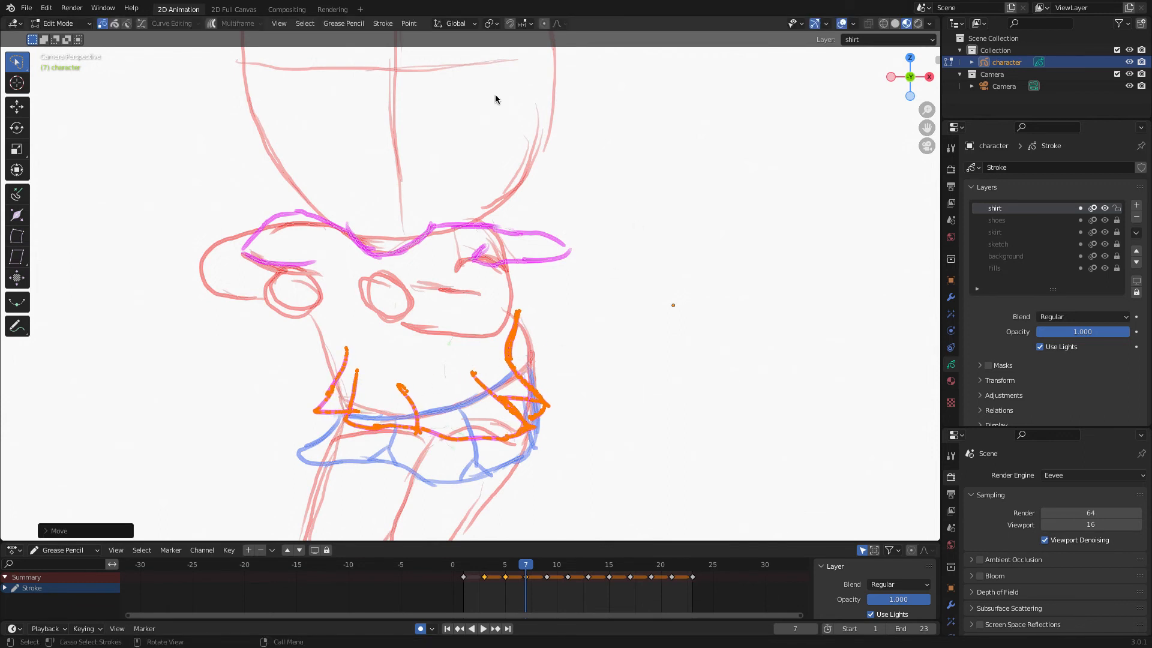
Mirror the lower shirt strokes along the global X axis and move them back over the skirt.
click(339, 25)
mouse_move(340, 37)
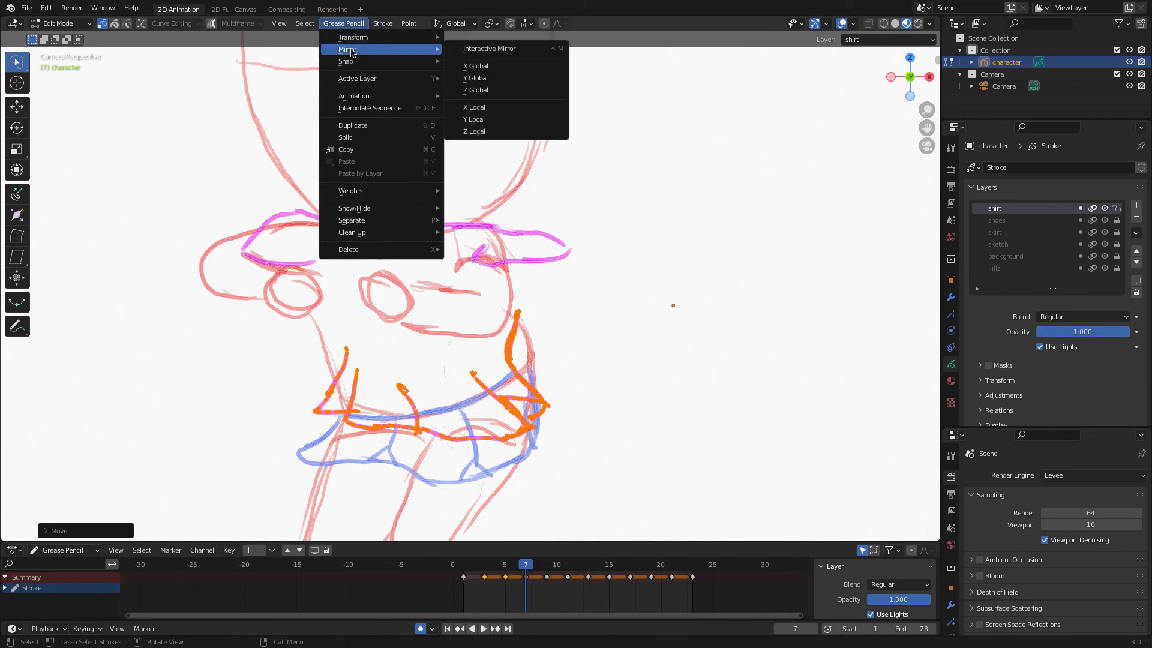
click(474, 66)
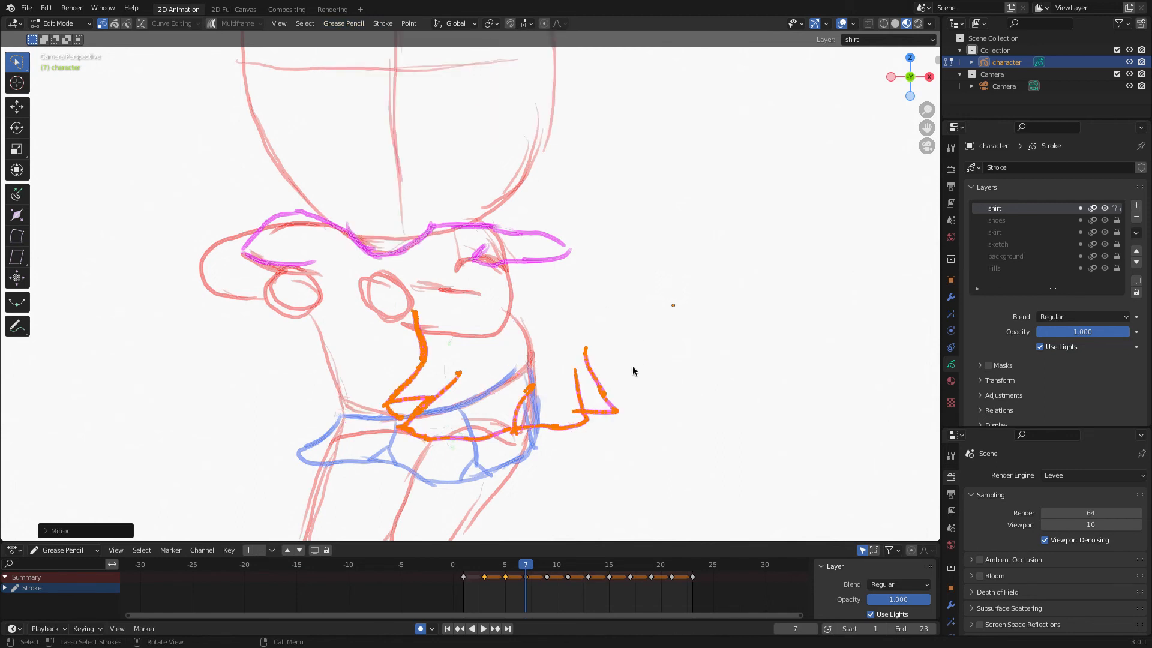
key(g)
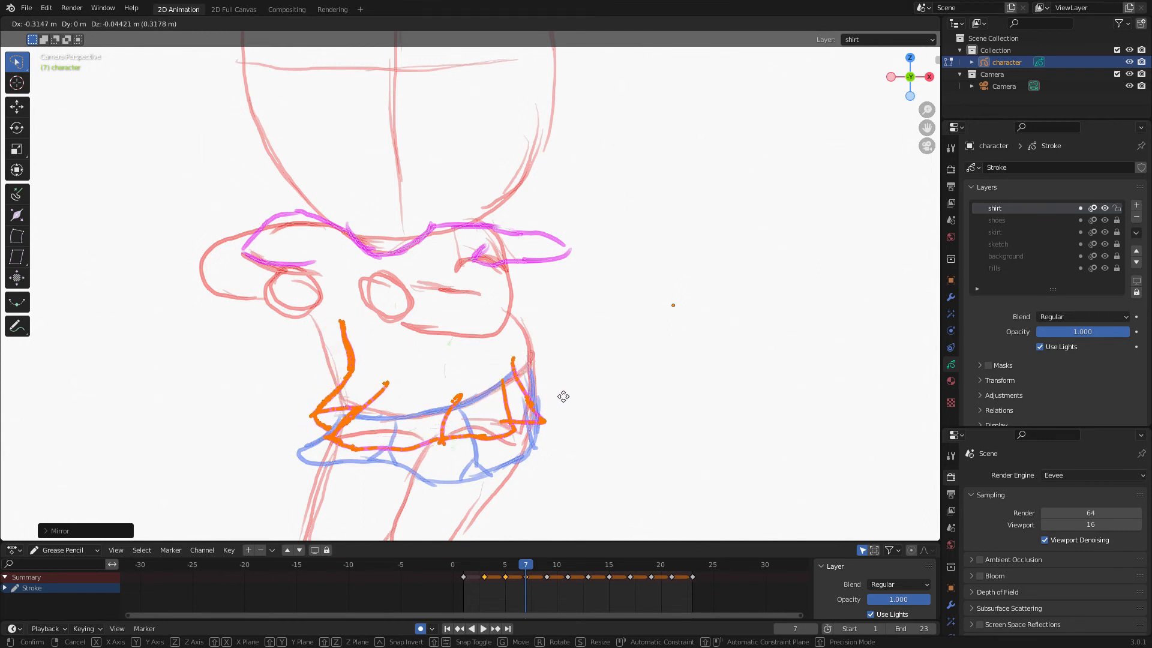
click(564, 392)
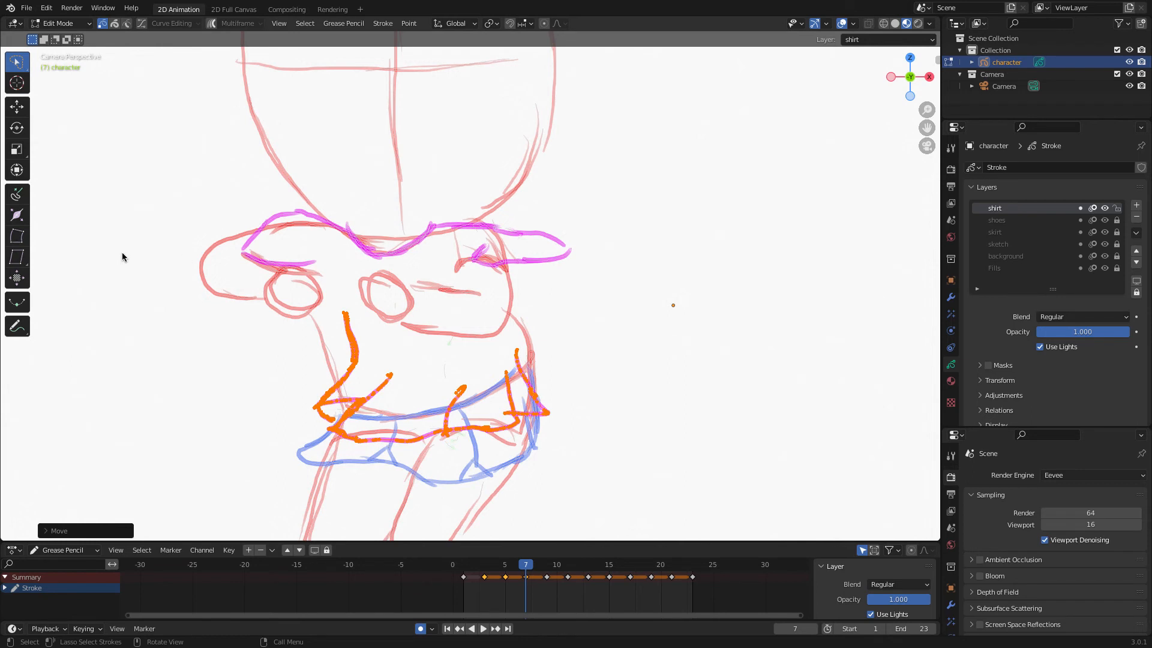
Switch to Sculpt mode and push the shirt's lower strokes into shape on frame 7.
click(59, 23)
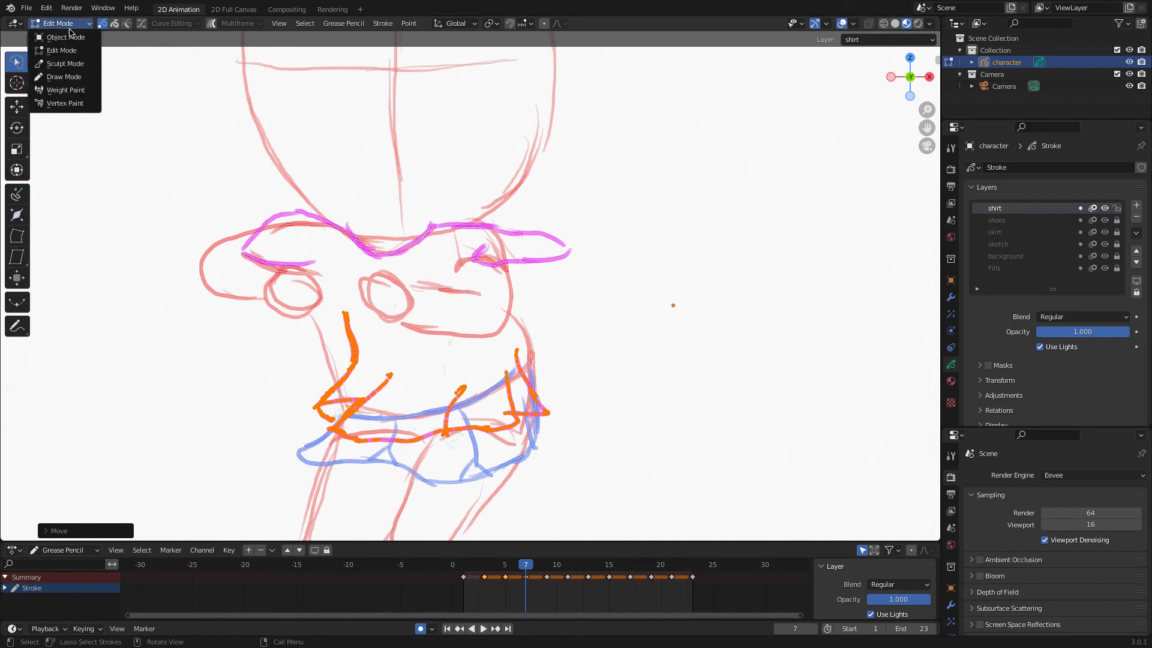
click(60, 63)
drag(535, 338, 530, 337)
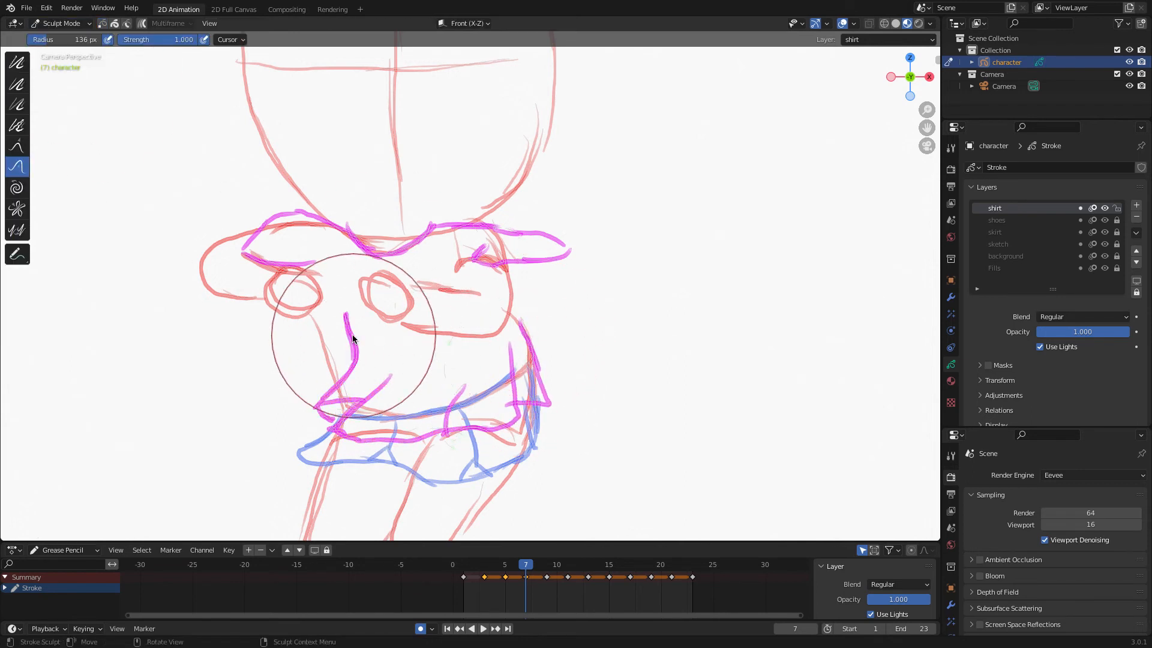
mouse_move(351, 332)
mouse_down()
mouse_move(334, 340)
mouse_move(334, 406)
mouse_move(334, 323)
mouse_move(430, 332)
mouse_up()
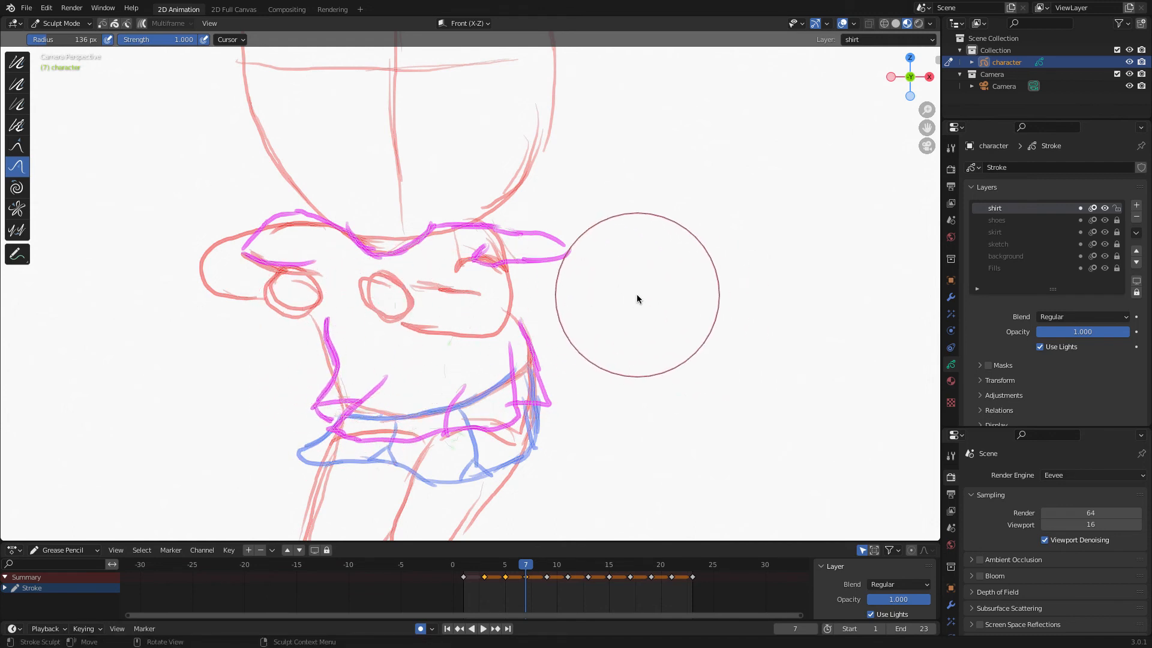
In Edit mode, select the shirt's upper strokes and move them slightly down.
click(58, 23)
click(68, 58)
mouse_move(678, 257)
ctrl+right_down()
mouse_move(203, 213)
mouse_move(613, 278)
ctrl+right_up()
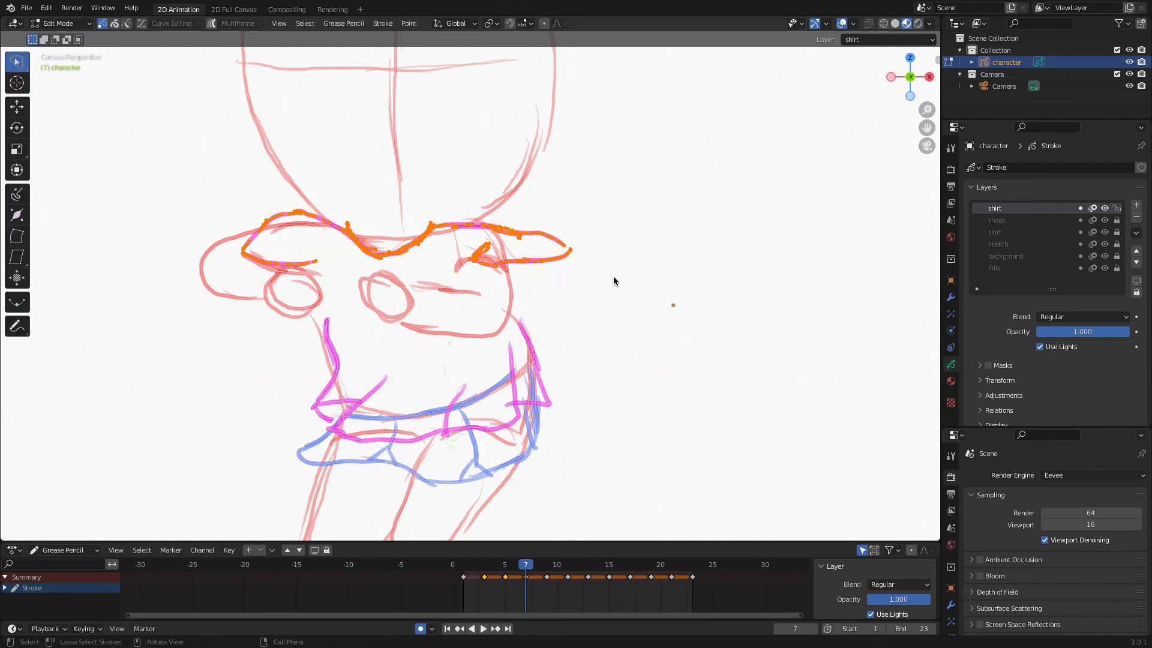
key(g)
click(610, 287)
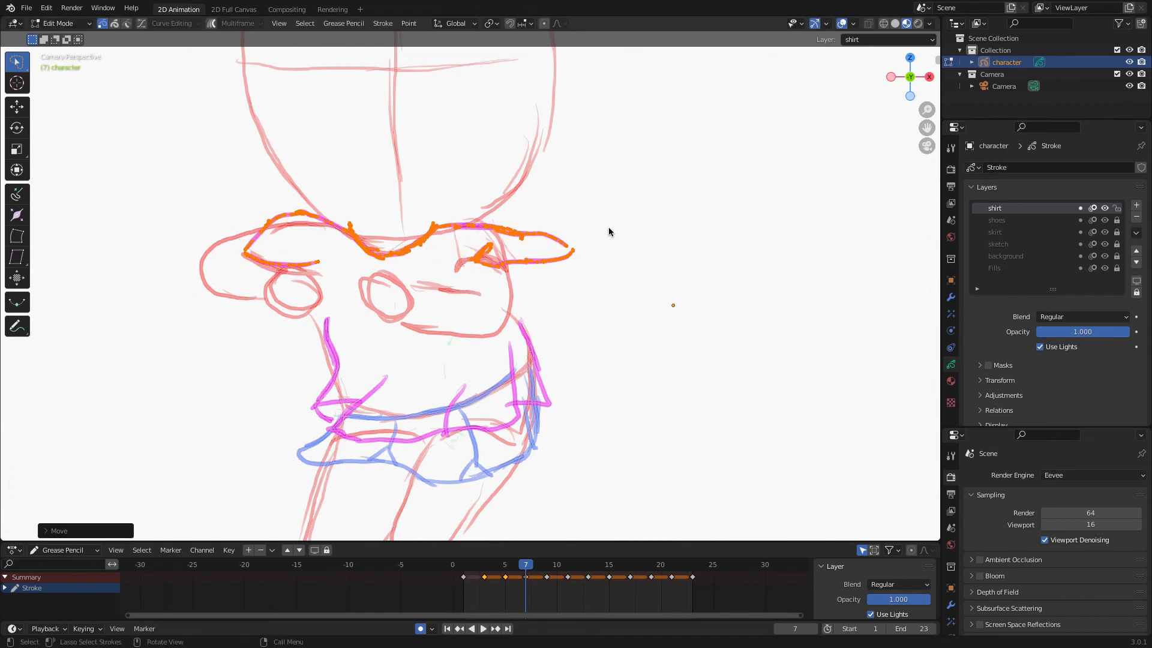
In Sculpt mode, push the right end of the shirt's upper strokes inward.
click(82, 26)
click(71, 71)
drag(585, 252, 517, 253)
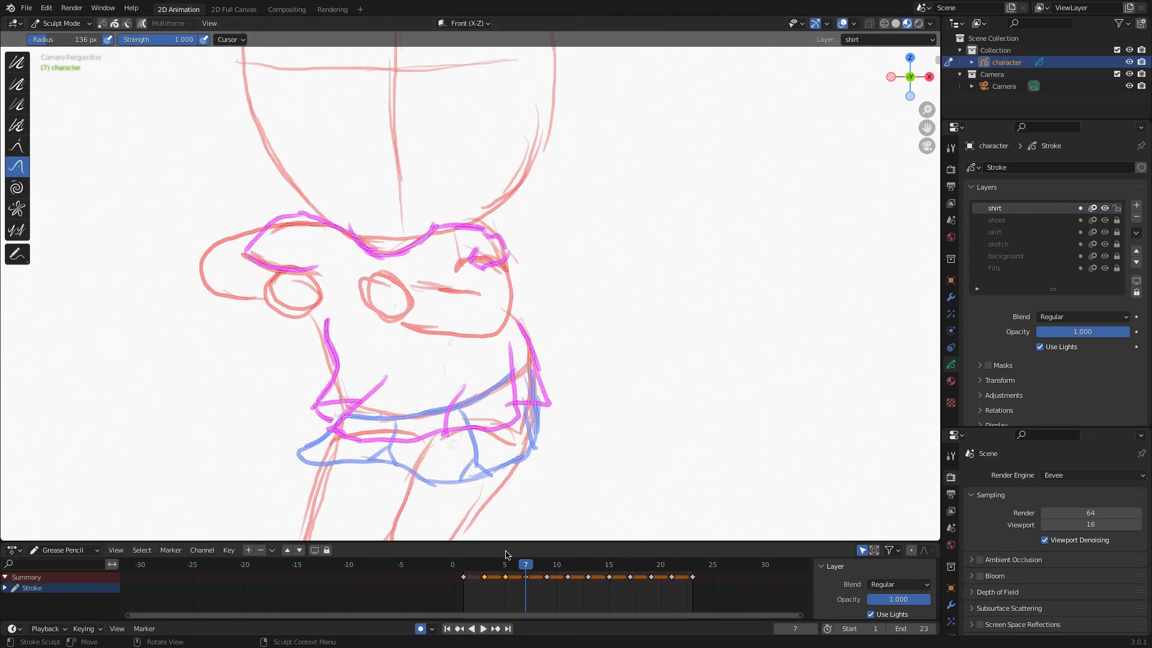
On frame 9, select the shirt's upper strokes in Edit mode, then rotate and move them onto the arms.
click(557, 569)
key(space)
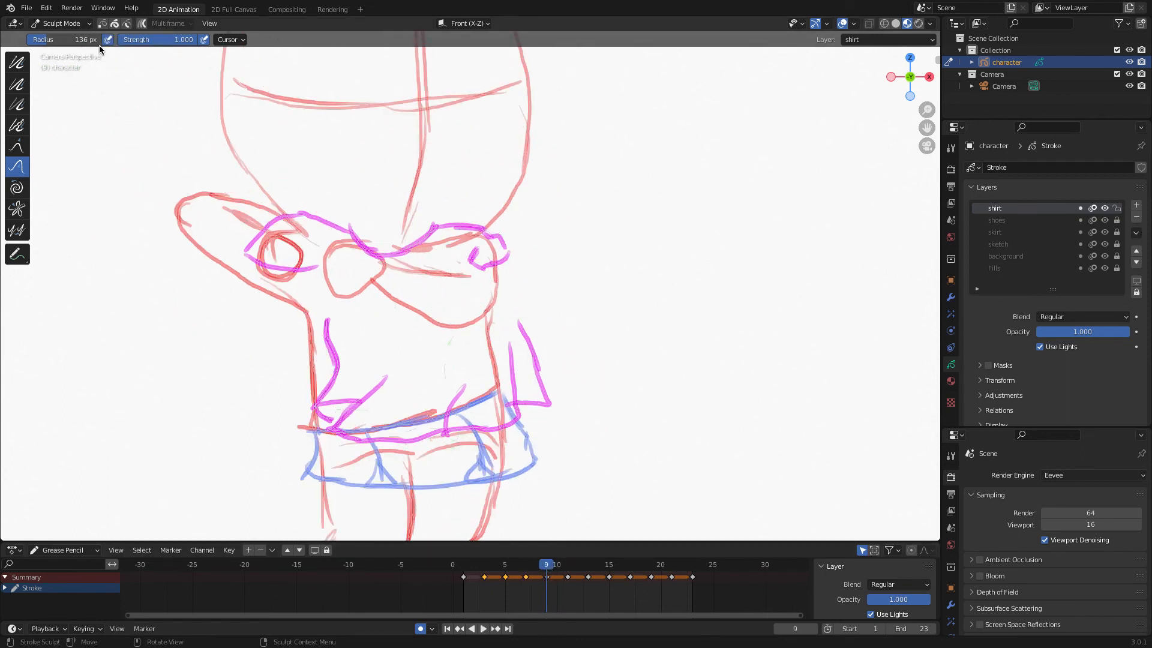
click(89, 24)
click(78, 50)
mouse_move(618, 250)
mouse_down()
mouse_move(477, 298)
mouse_move(511, 283)
mouse_up()
key(r)
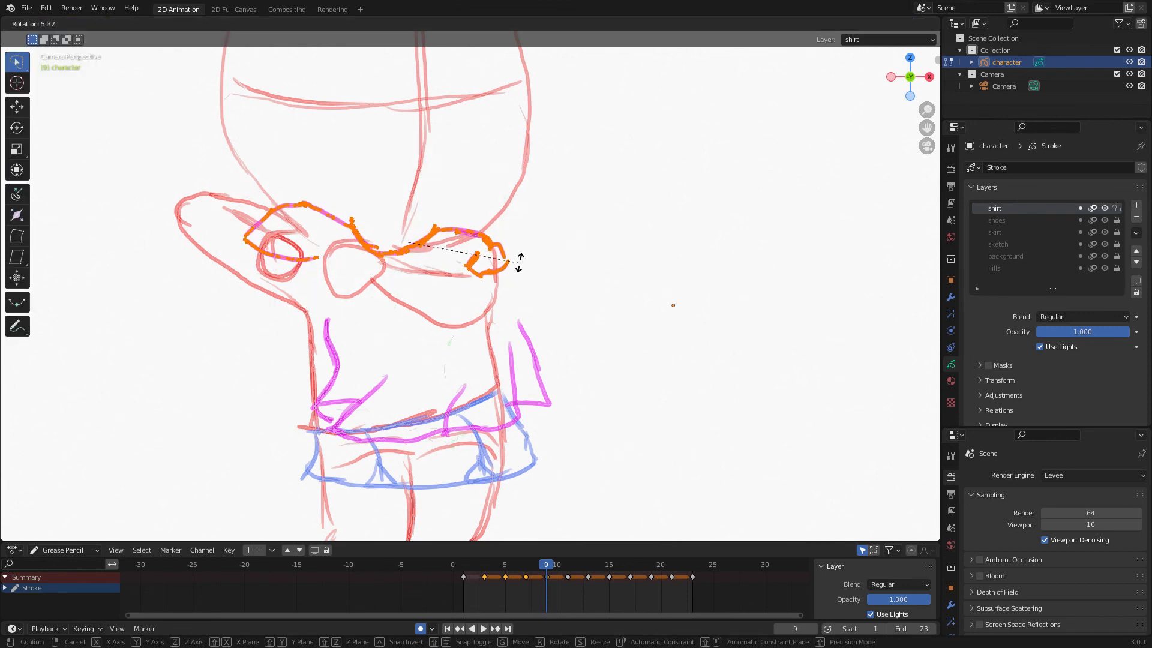
click(518, 259)
key(g)
click(597, 268)
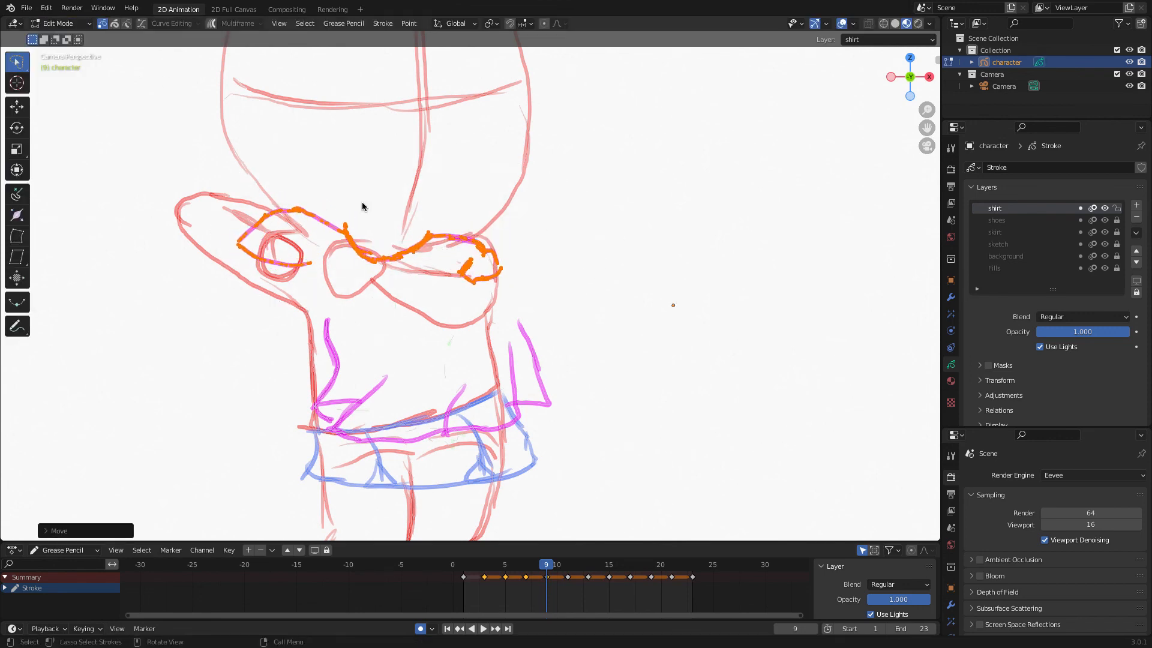
Select the left sleeve strokes and move them onto the left arm.
mouse_move(322, 206)
mouse_down()
mouse_move(206, 214)
mouse_move(315, 276)
mouse_up()
key(g)
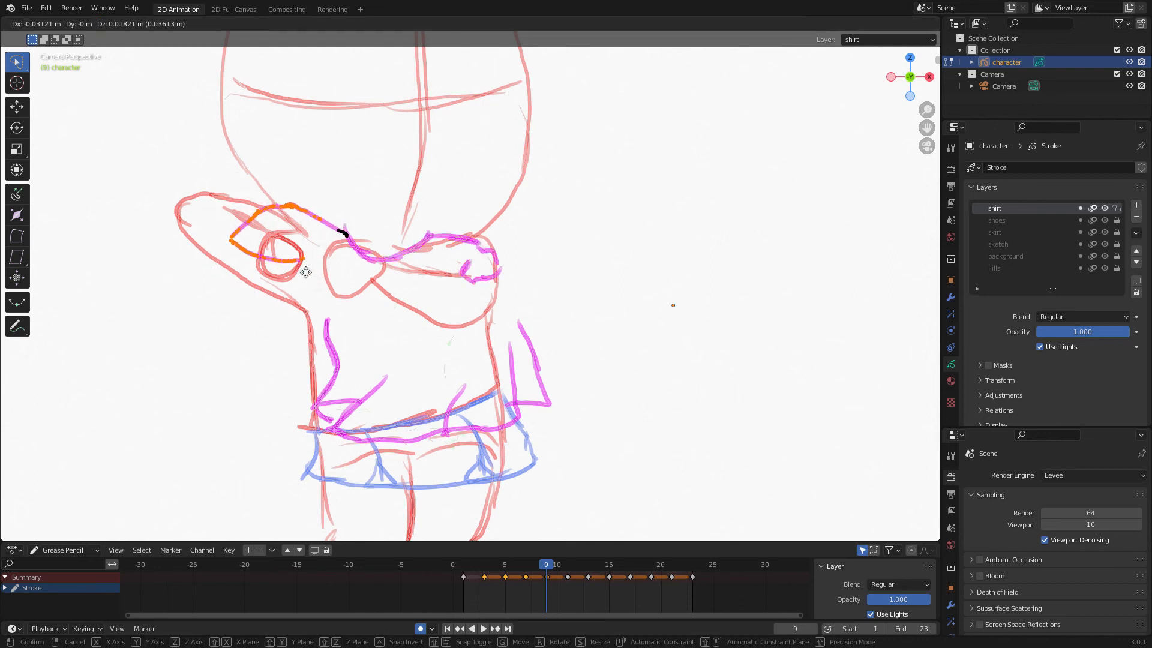
click(275, 271)
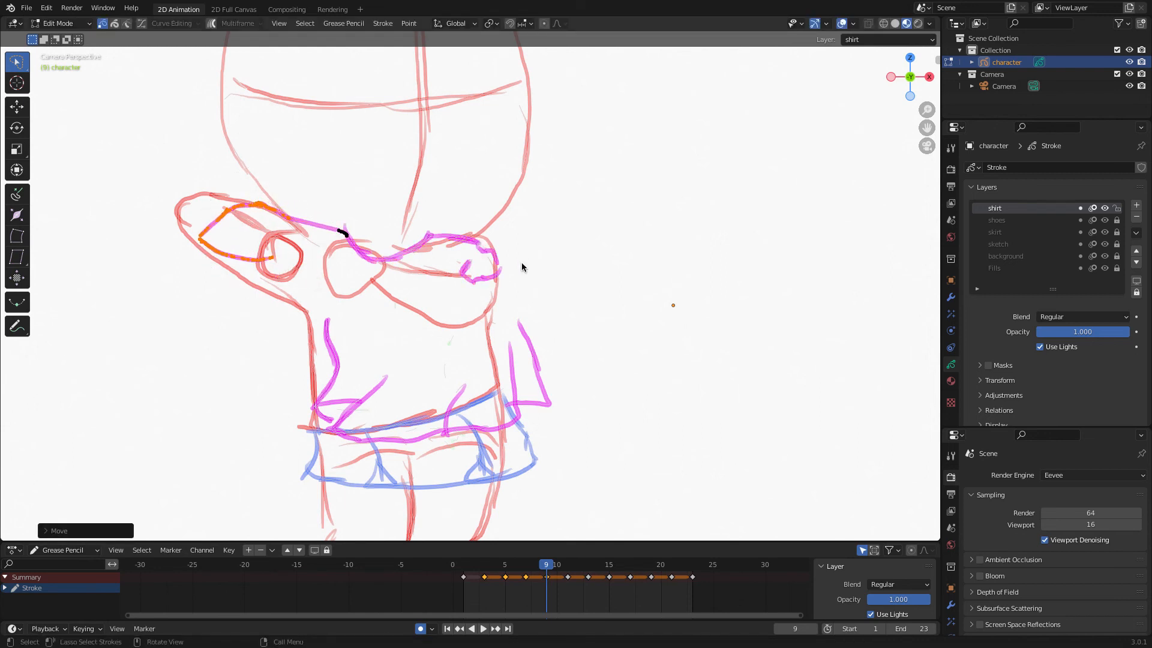
Return to Sculpt mode and use the Push tool to reshape the shirt's shoulder strokes on frame 9.
click(68, 24)
click(71, 77)
click(61, 24)
click(64, 63)
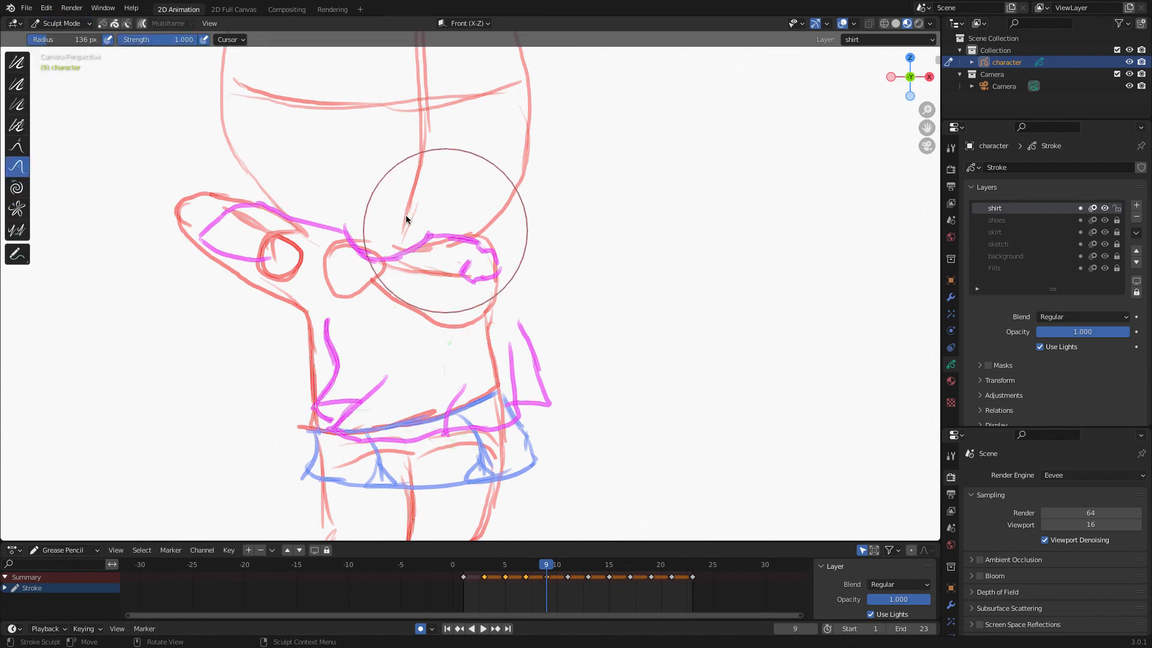
click(62, 23)
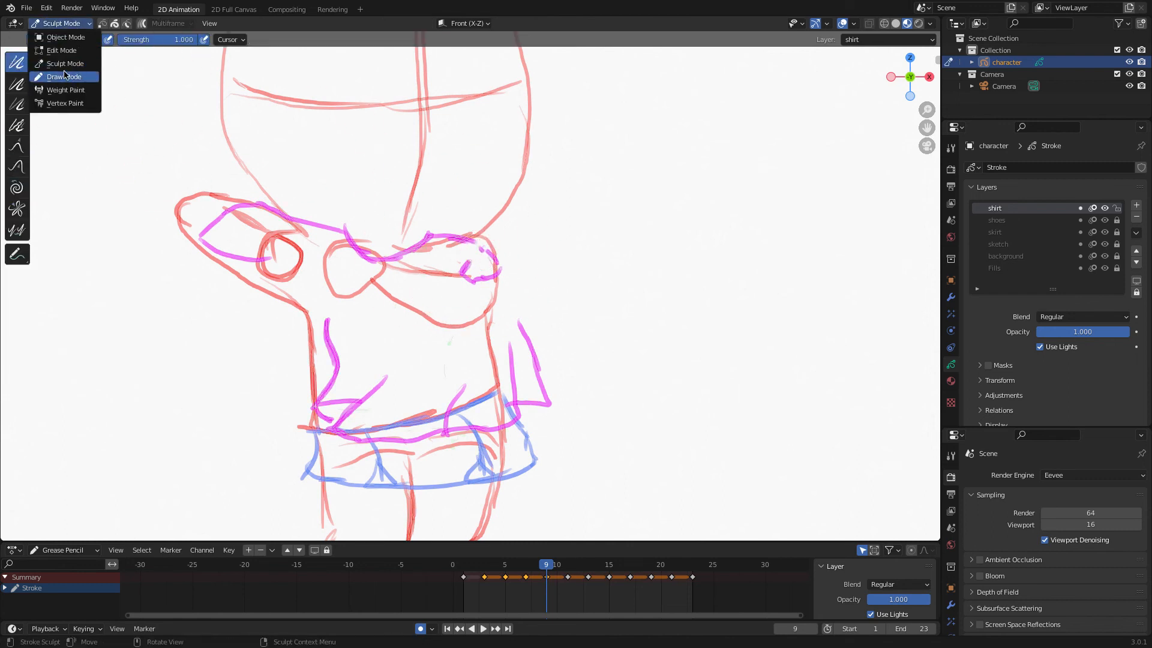
click(63, 52)
click(71, 25)
click(69, 64)
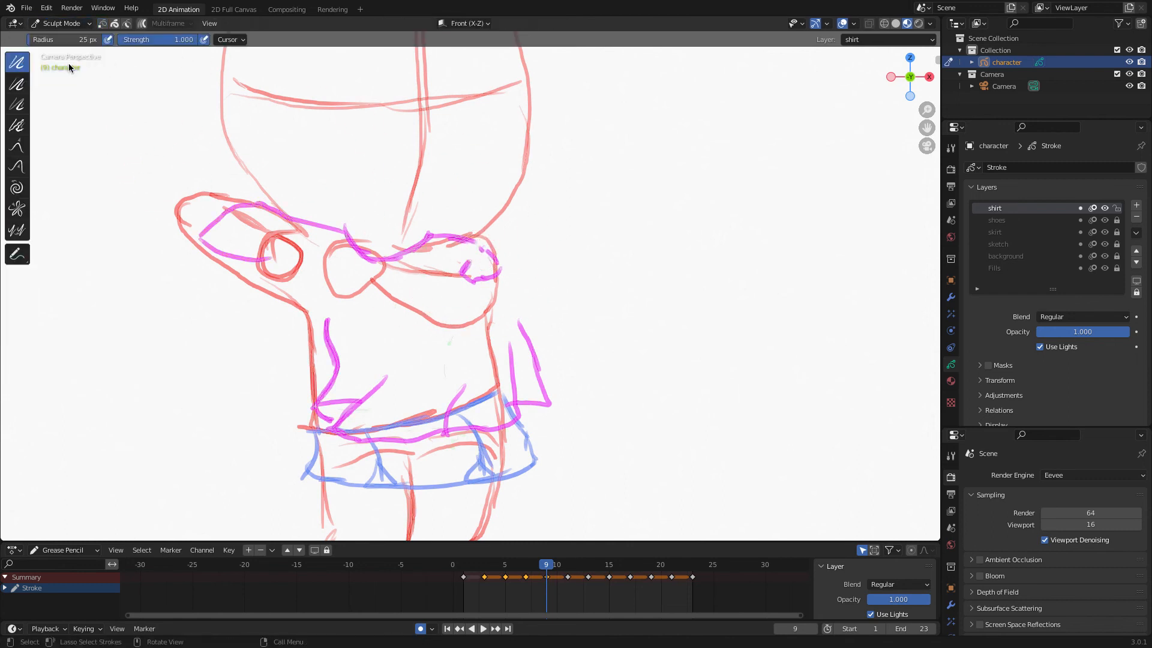
click(16, 166)
drag(481, 259, 412, 243)
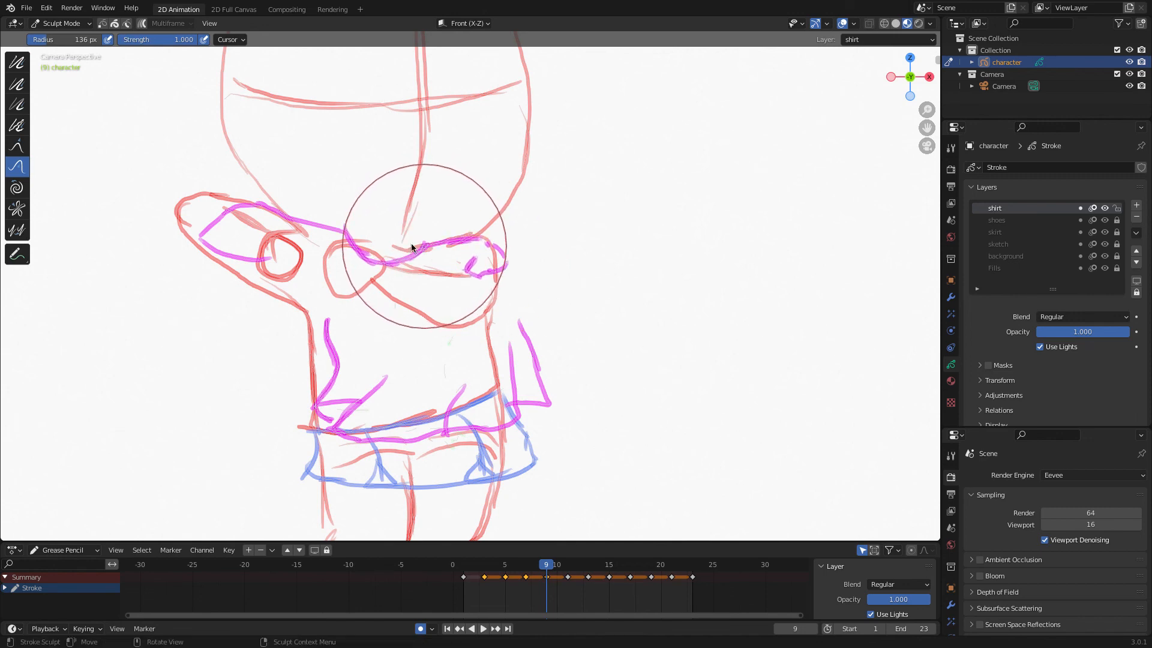
In Edit mode, select the shirt's lower strokes and move them down and left onto the skirt.
click(60, 24)
click(63, 51)
mouse_move(652, 358)
mouse_down()
mouse_move(553, 292)
mouse_move(385, 330)
mouse_move(303, 470)
mouse_move(570, 412)
mouse_up()
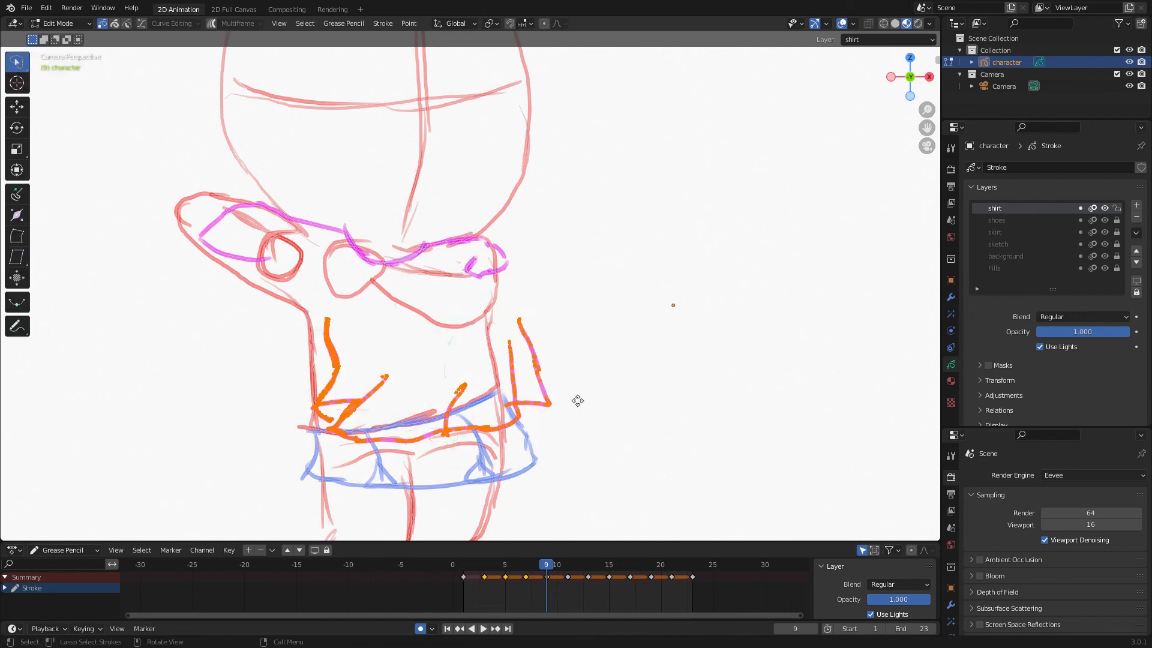
key(g)
click(550, 412)
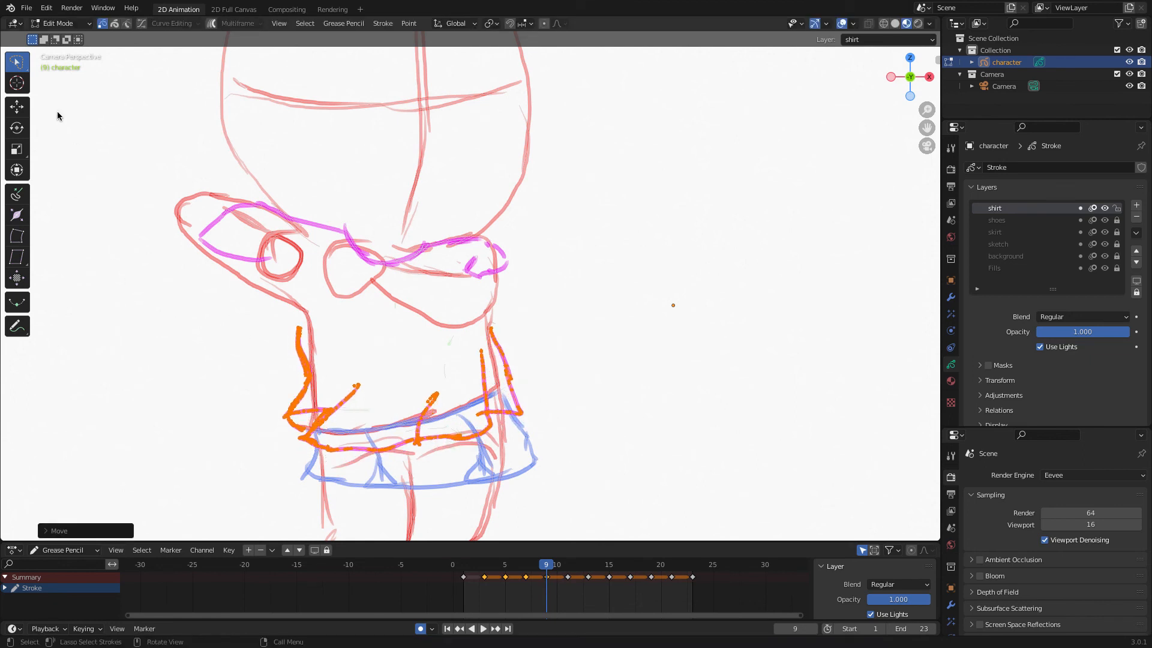
In Sculpt mode, push the left lower shirt stroke into shape with the Push tool.
click(60, 24)
click(63, 65)
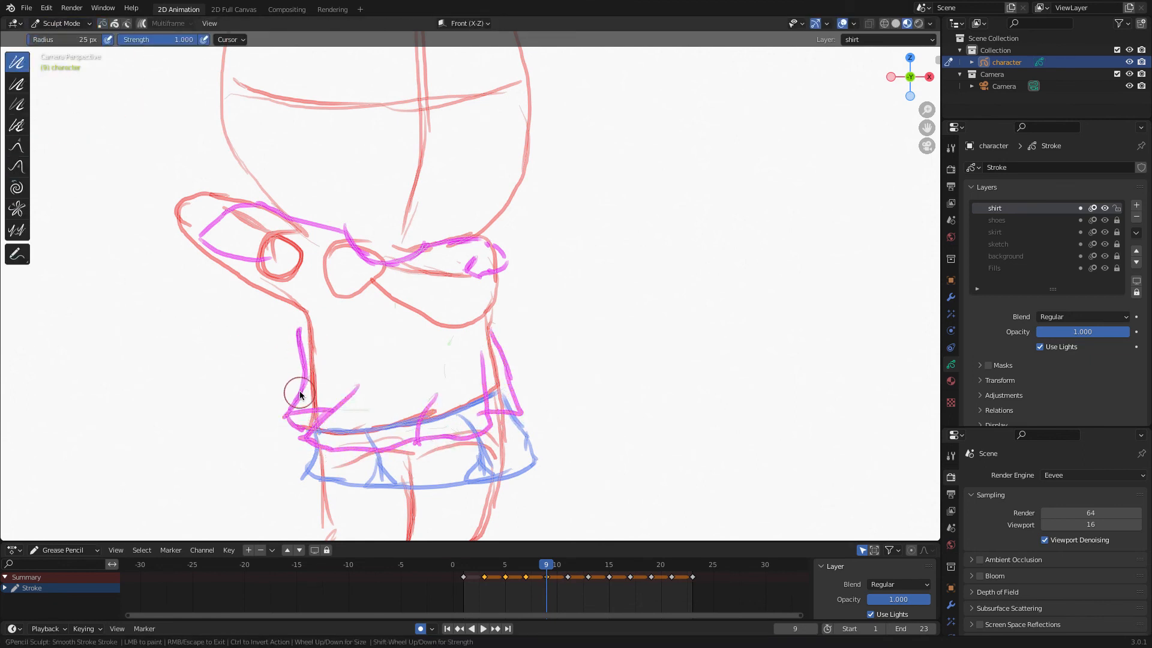
click(16, 166)
drag(294, 357, 310, 352)
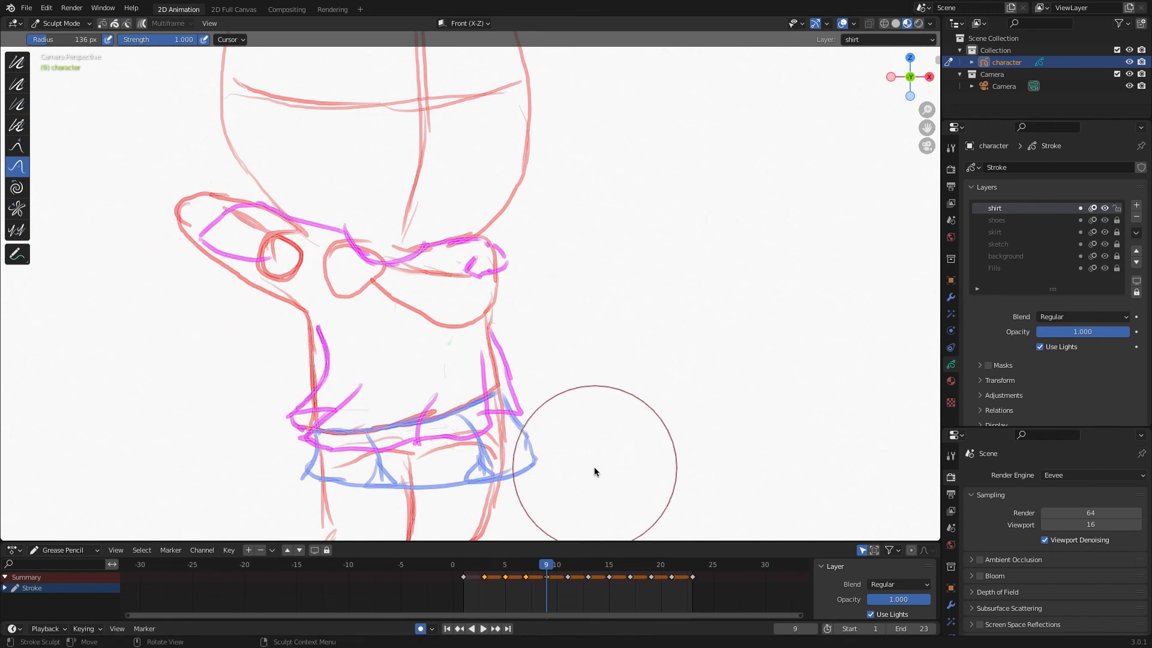
Go to frame 11 and, in Edit mode, move the selected lower shirt strokes down and left.
key(Up)
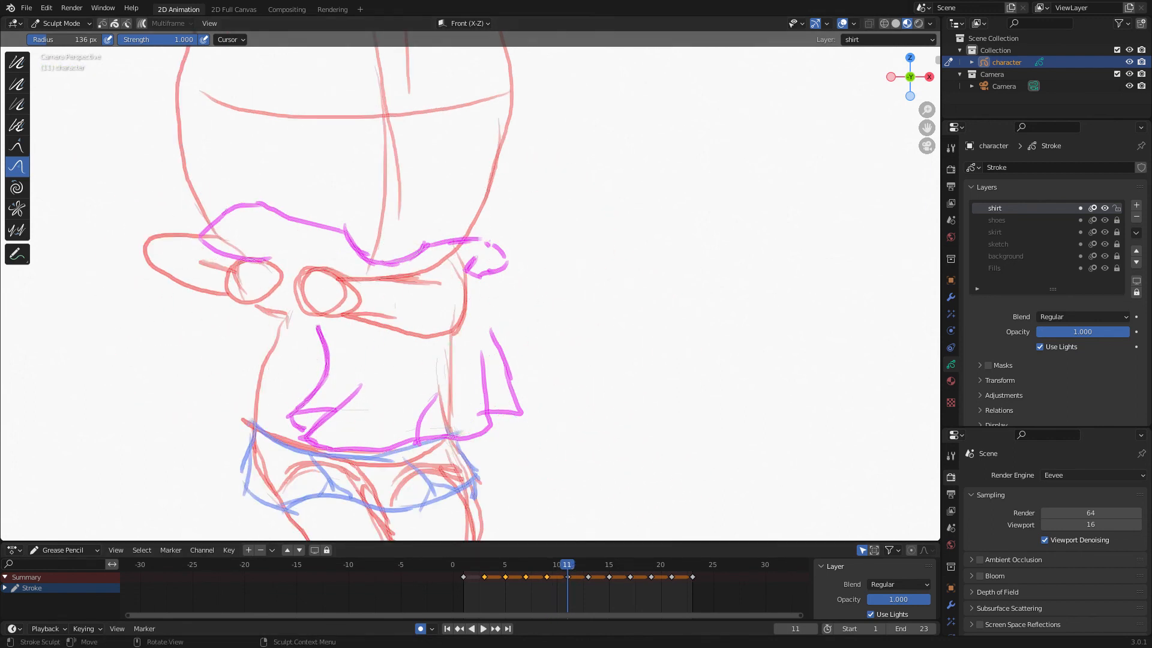
click(52, 24)
click(60, 51)
key(g)
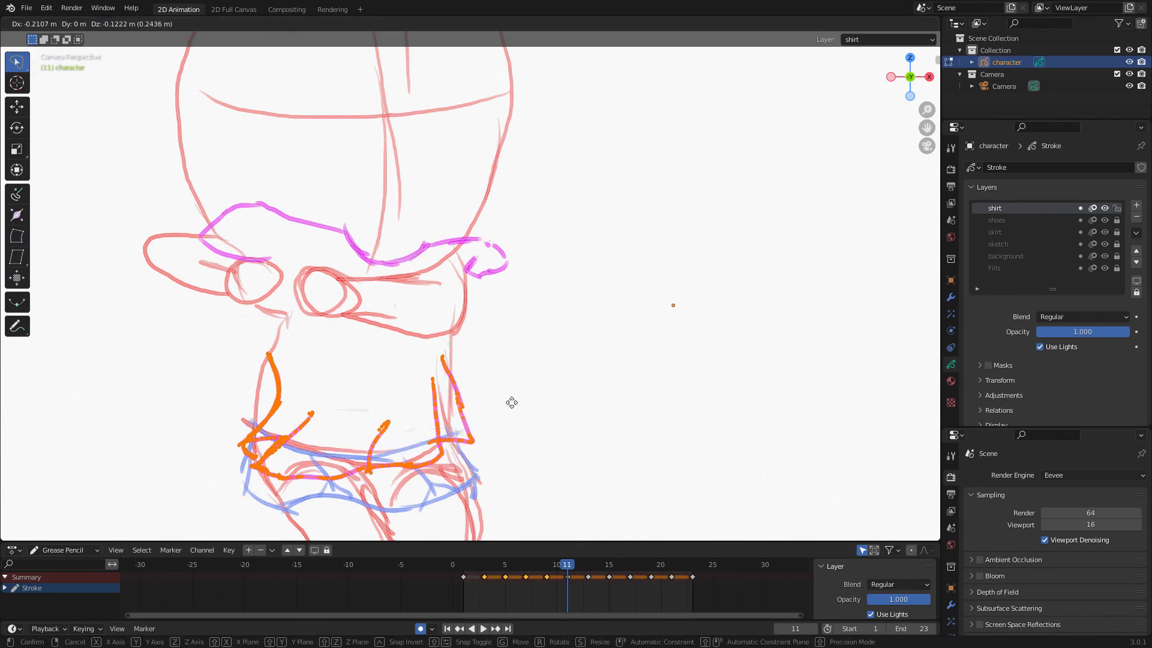
click(512, 401)
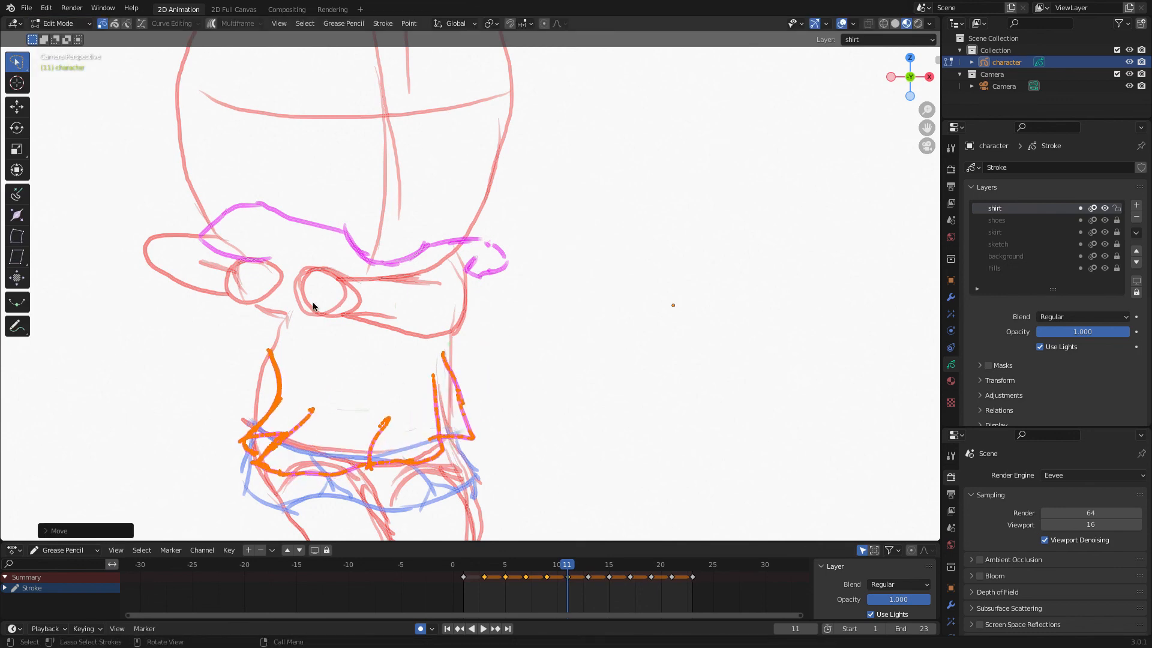
On frame 11, mirror the lower shirt strokes along global X and move them into place over the skirt.
click(357, 23)
mouse_move(372, 48)
click(463, 90)
key(g)
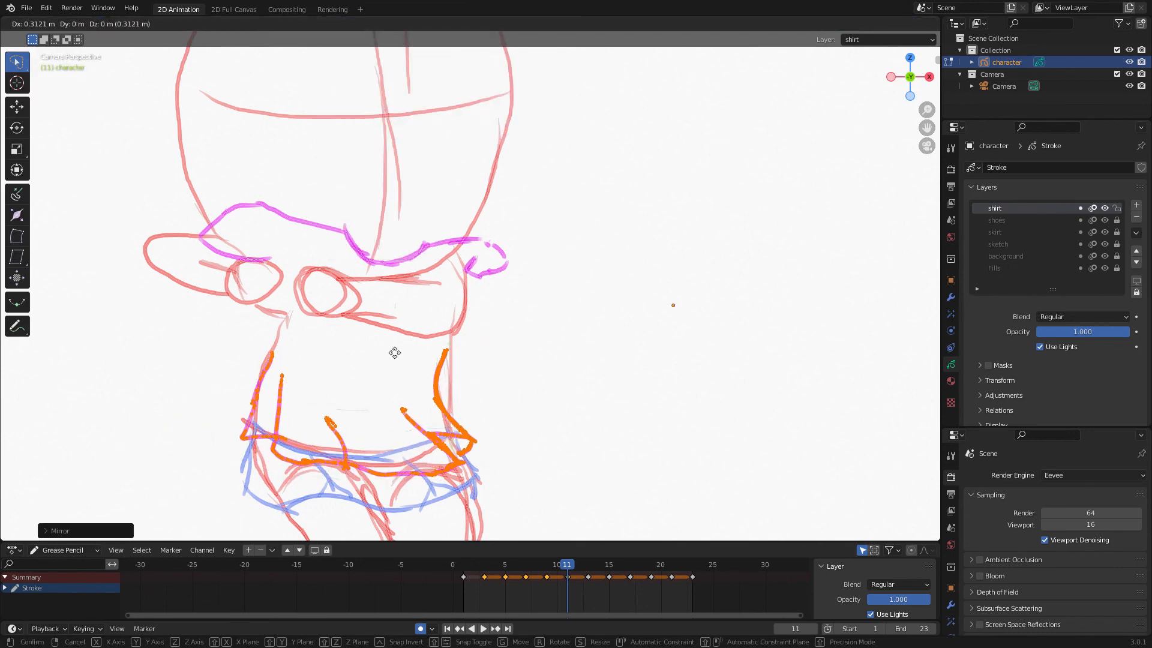
click(398, 350)
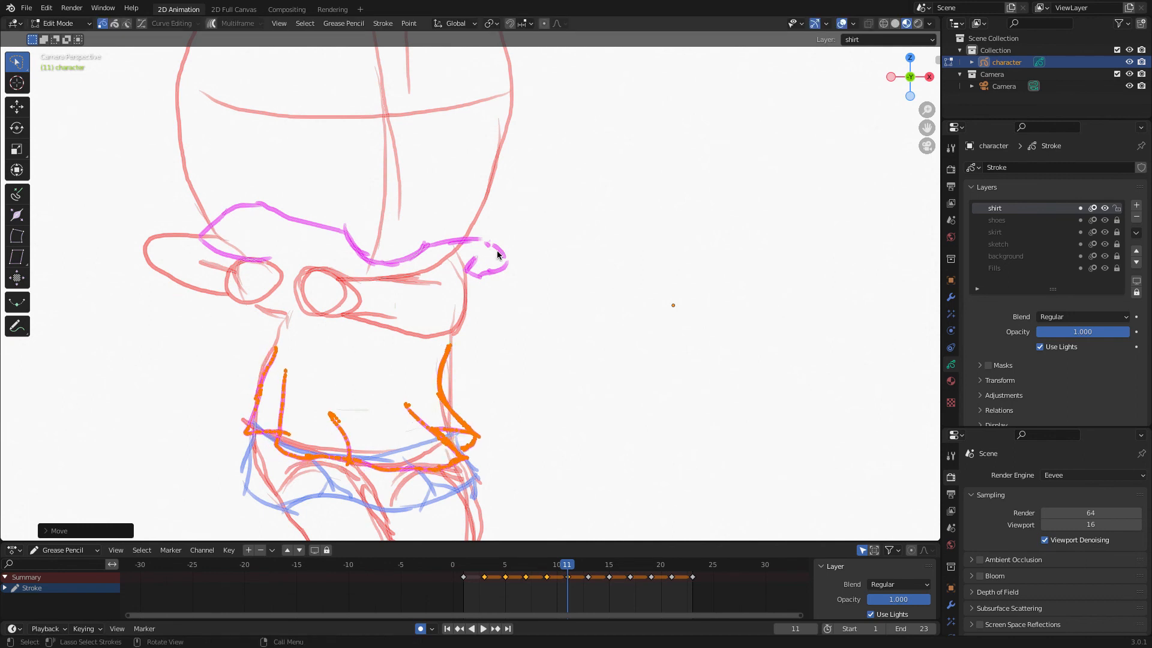
On frame 11, select the upper shirt strokes and move them down onto the shoulders.
ctrl+right_drag(497, 255, 498, 301)
key(g)
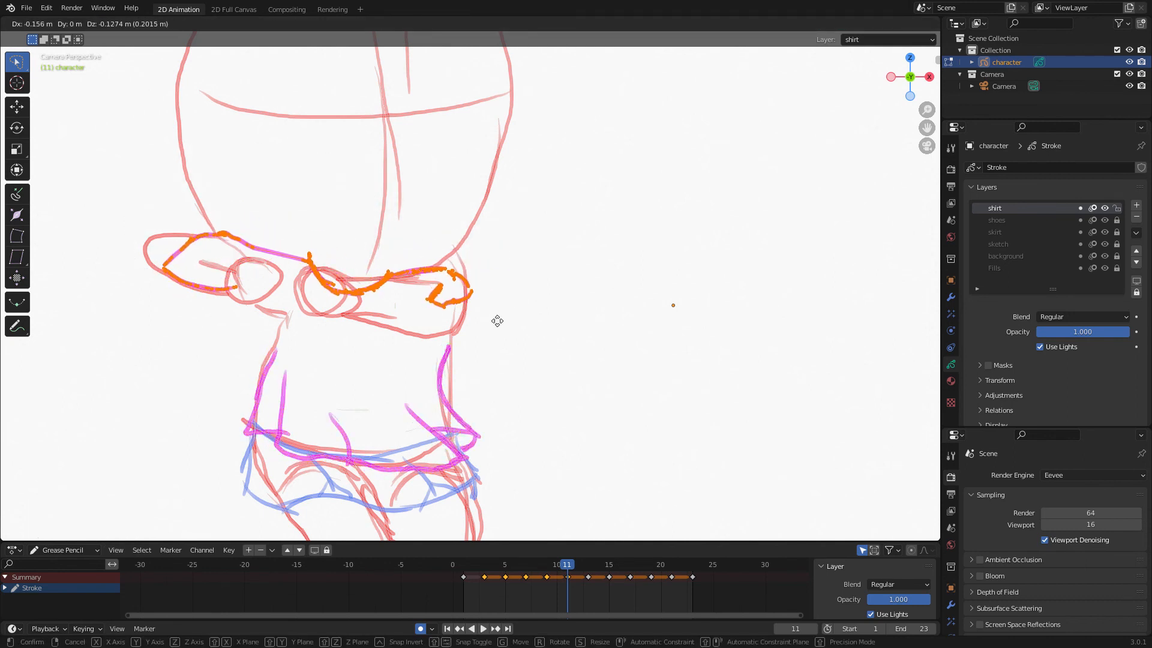
click(497, 321)
In Sculpt mode, push the right sleeve end of the shirt into shape with the Push tool.
click(57, 23)
click(60, 62)
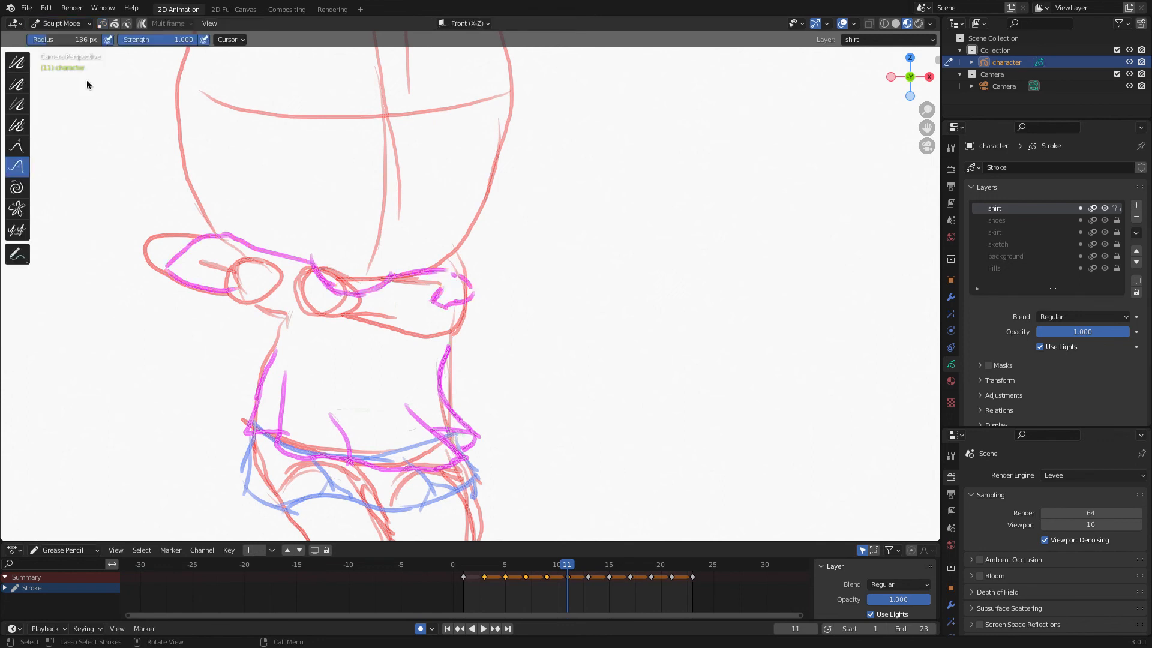
drag(446, 282, 453, 268)
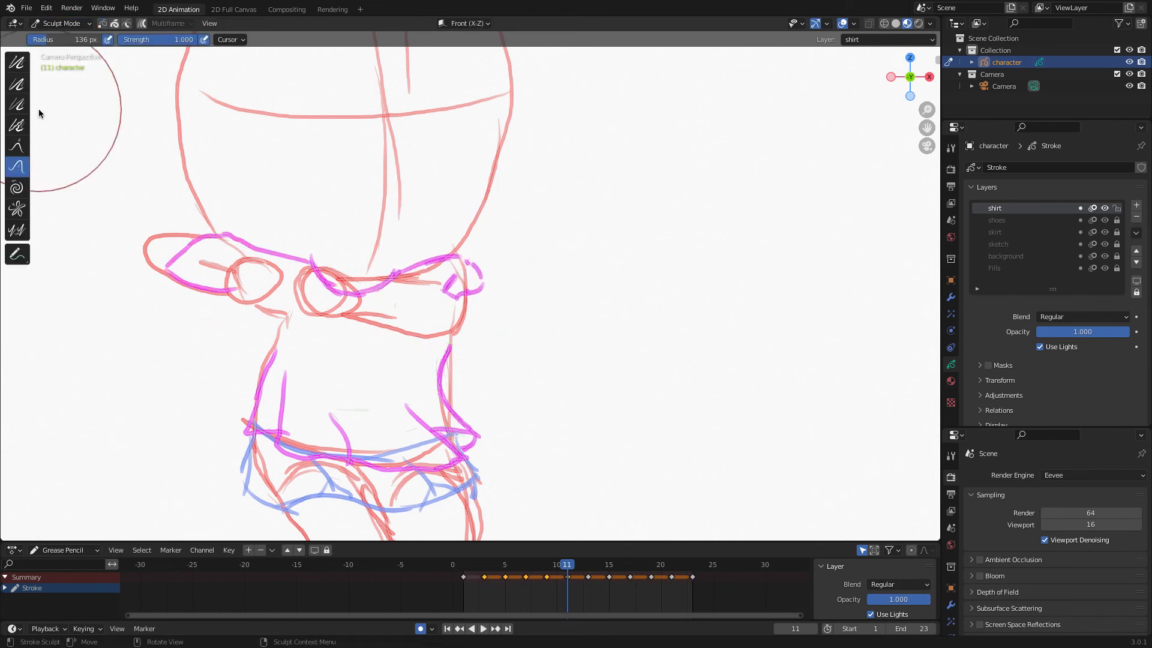
Go to frame 13 and, in Edit mode, rotate and move the selected upper shirt strokes onto the shoulders.
key(Right)
key(Right)
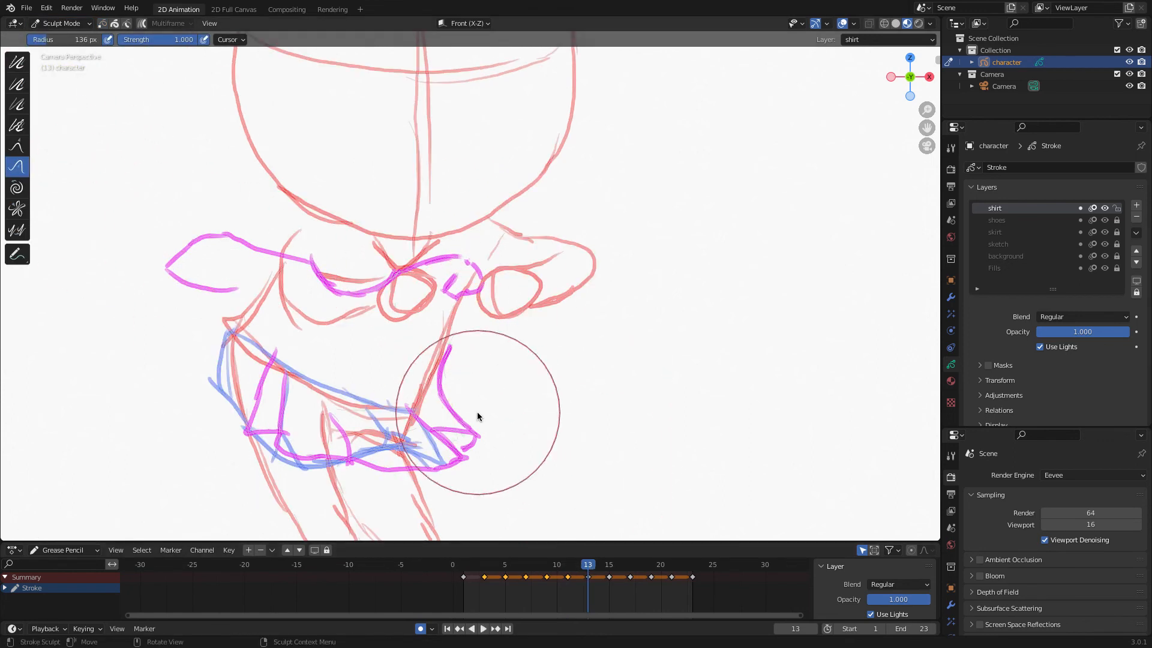
click(57, 23)
click(66, 50)
key(r)
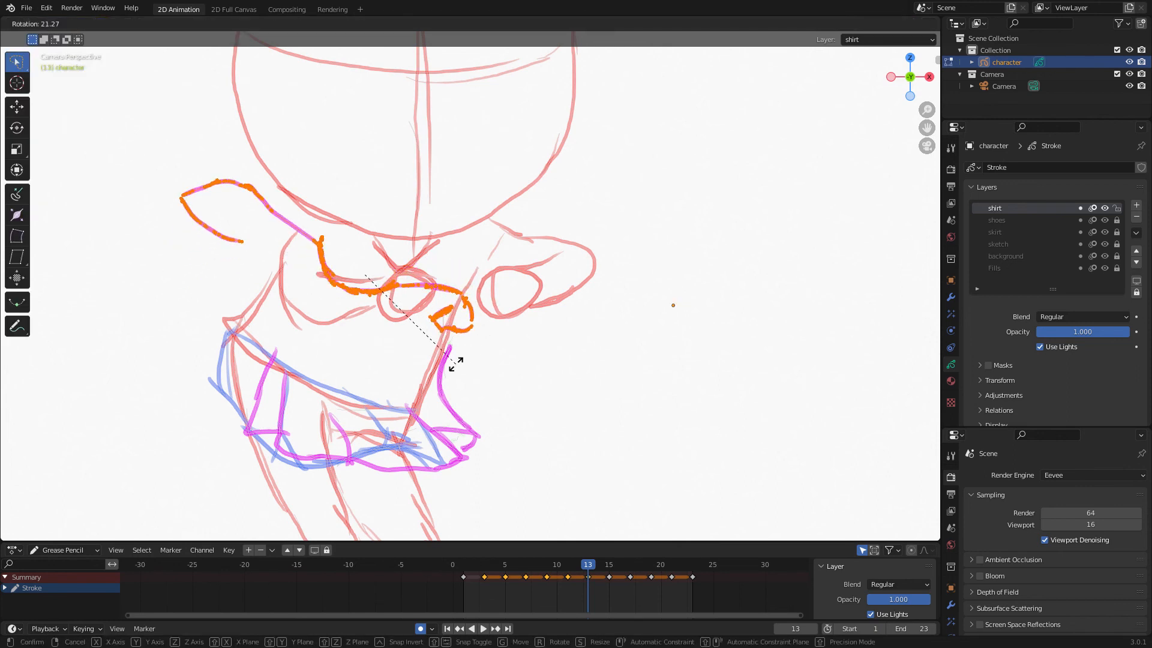
click(501, 348)
key(g)
click(549, 320)
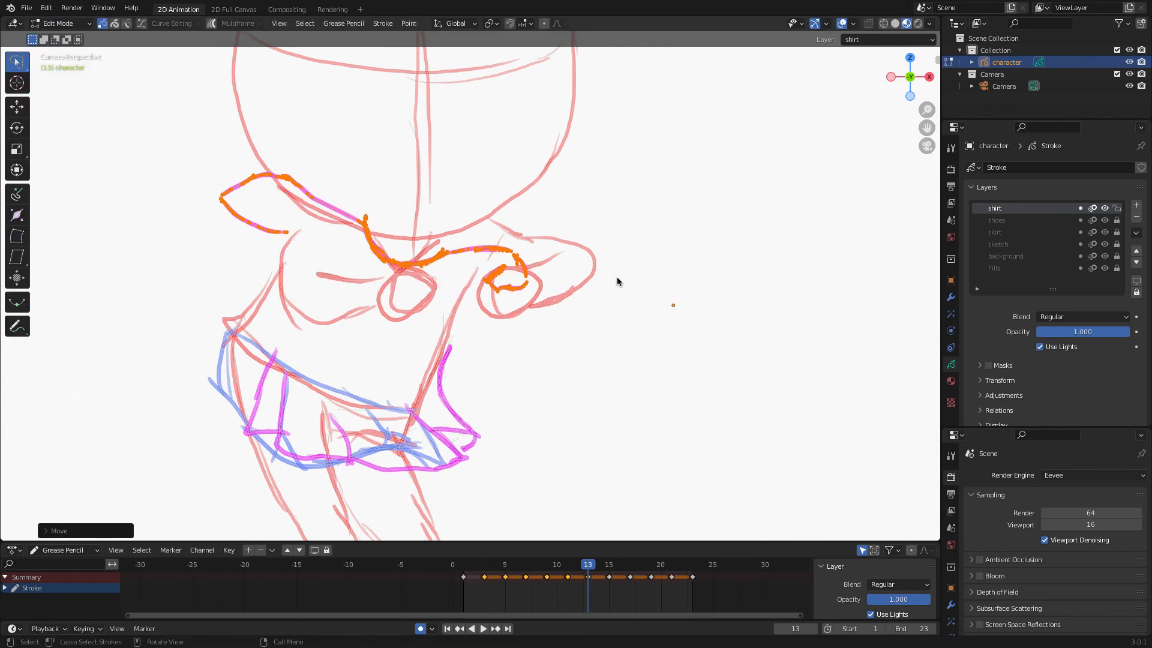
key(r)
click(629, 227)
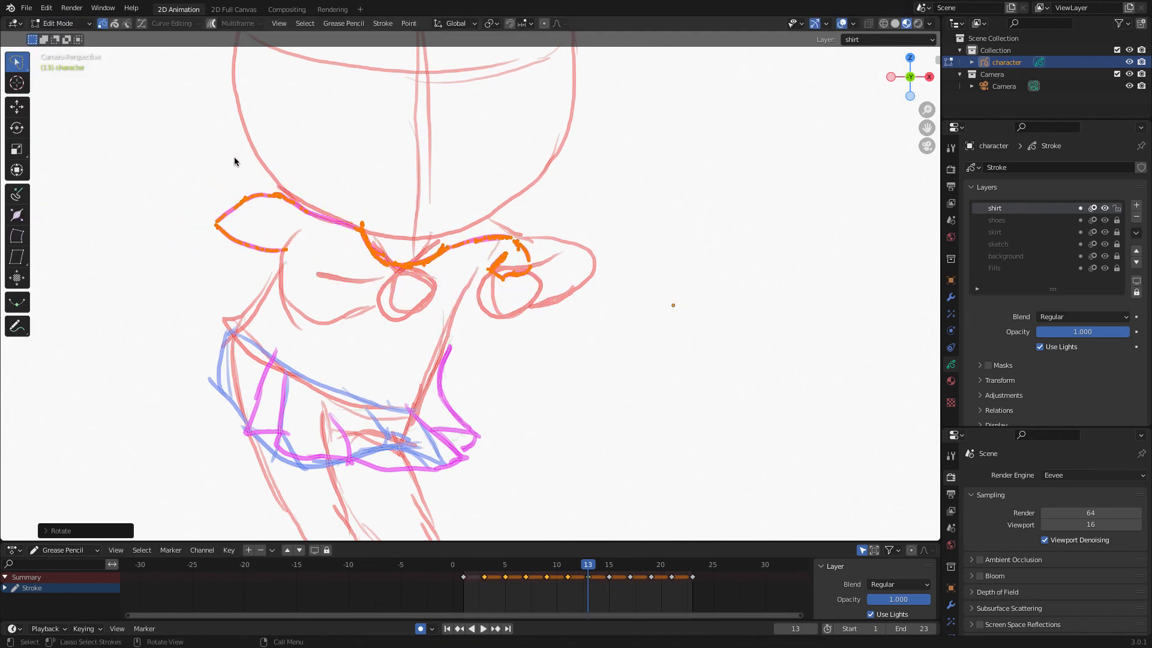
Select the left sleeve stroke and move and rotate it into place over the left arm.
mouse_move(234, 160)
ctrl+right_down()
mouse_move(200, 204)
mouse_move(287, 279)
ctrl+right_up()
key(g)
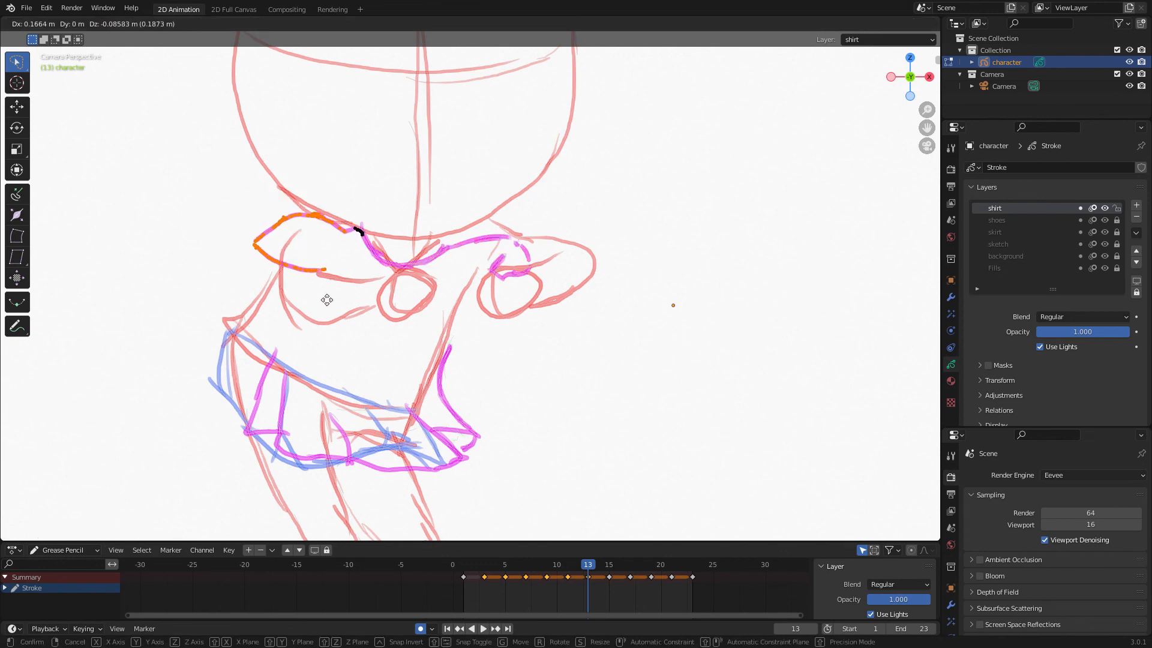
click(326, 314)
key(r)
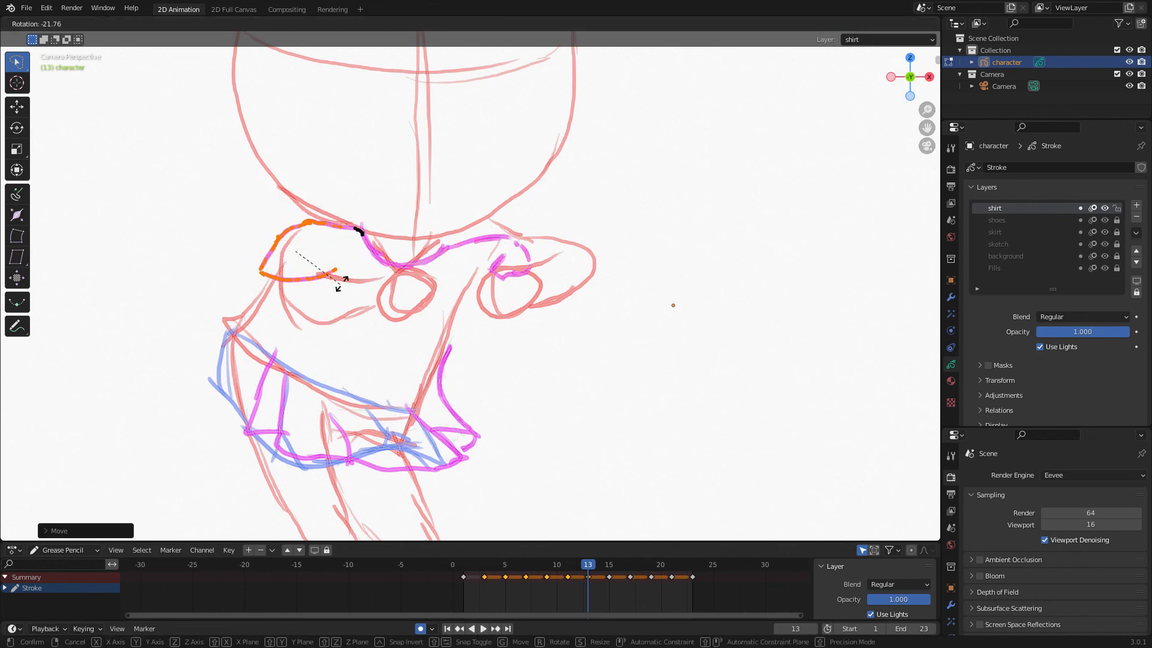
click(347, 271)
In Sculpt mode, push the right upper shirt stroke into shape with the Push tool.
click(63, 23)
click(57, 63)
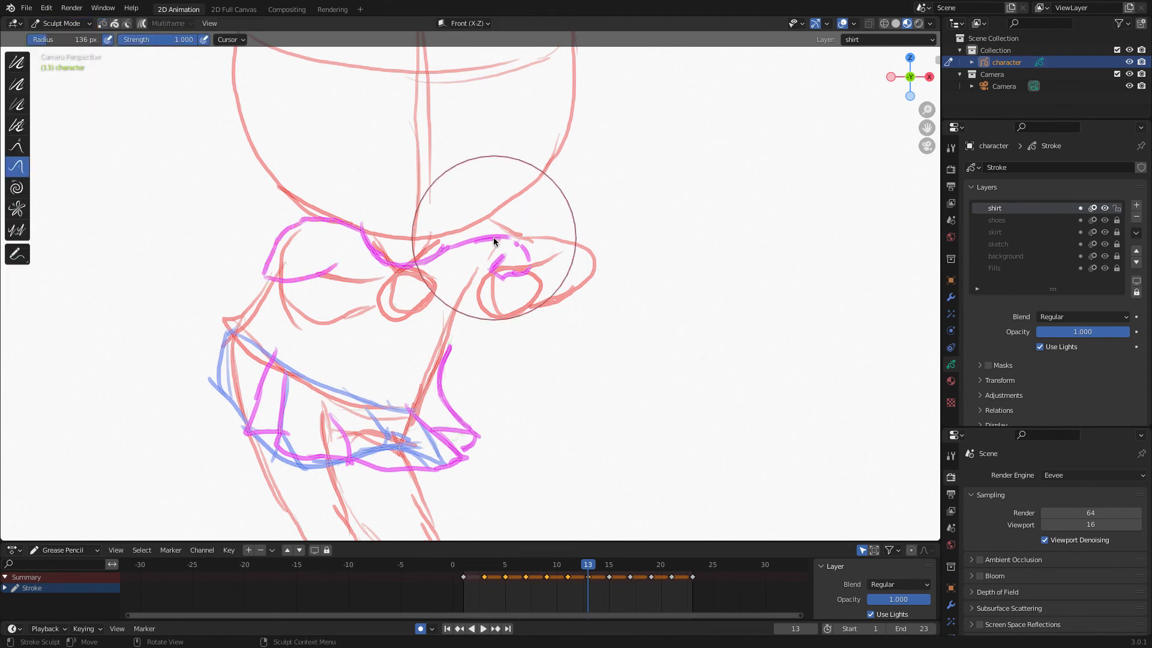
mouse_move(494, 241)
mouse_down()
mouse_move(488, 226)
mouse_move(540, 254)
mouse_move(532, 265)
mouse_move(449, 247)
mouse_up()
In Edit mode, select the lower shirt strokes and move and rotate them into place over the skirt.
click(79, 24)
click(71, 50)
mouse_move(530, 409)
mouse_down()
mouse_move(436, 328)
mouse_move(491, 487)
mouse_move(553, 463)
mouse_up()
key(g)
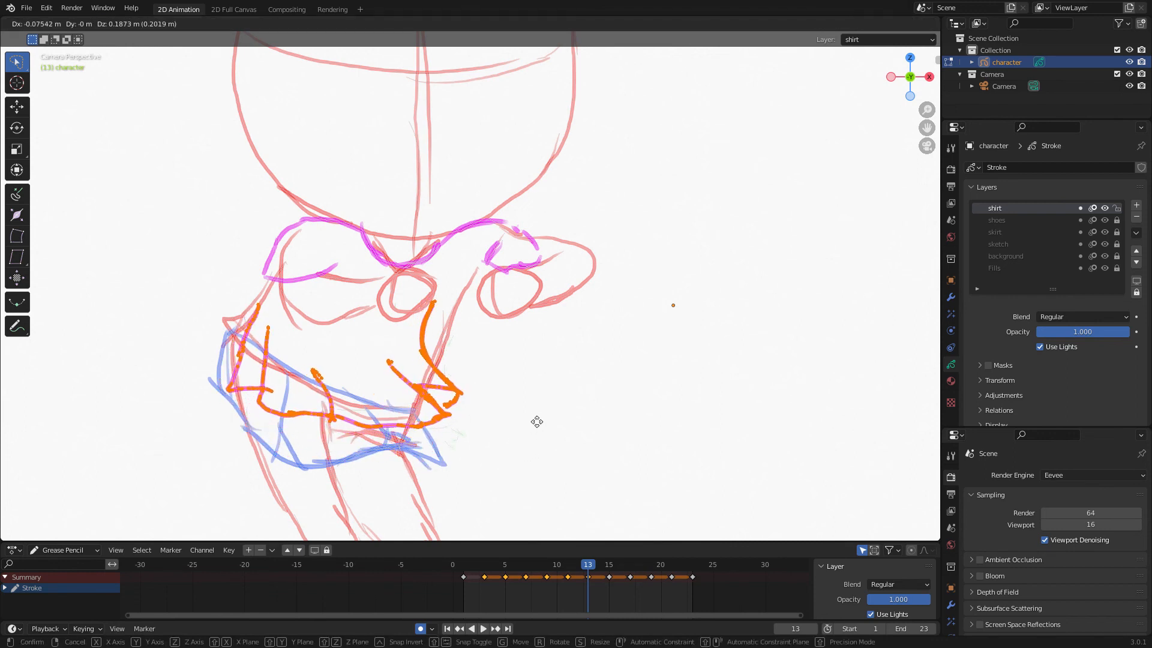
click(532, 427)
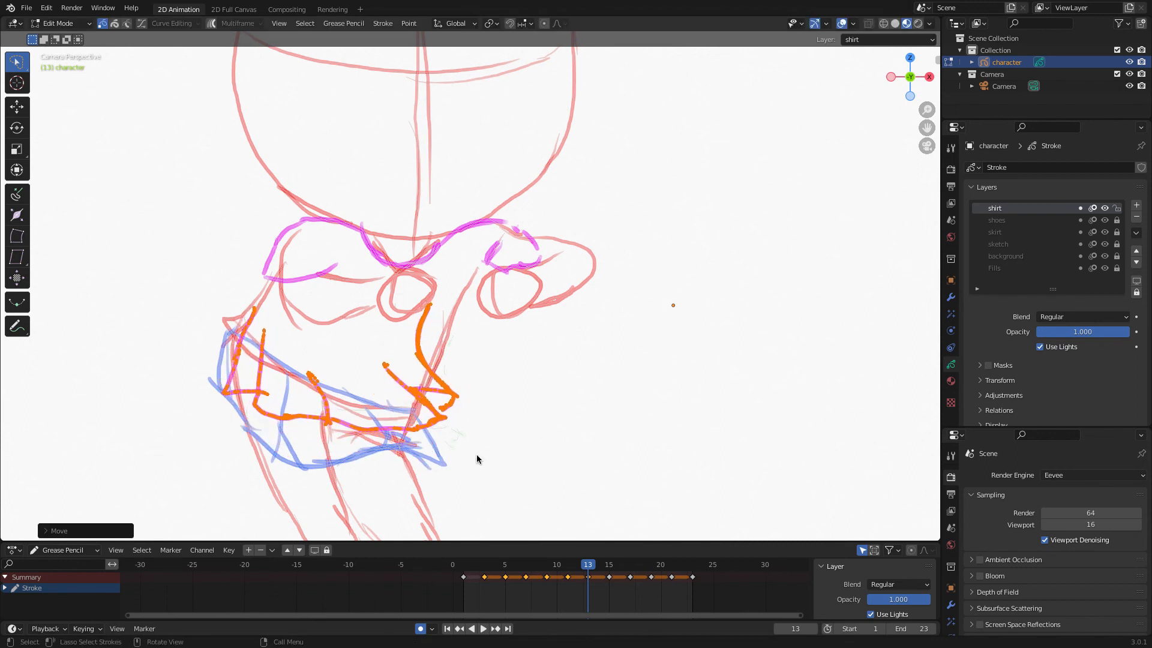
key(r)
click(472, 443)
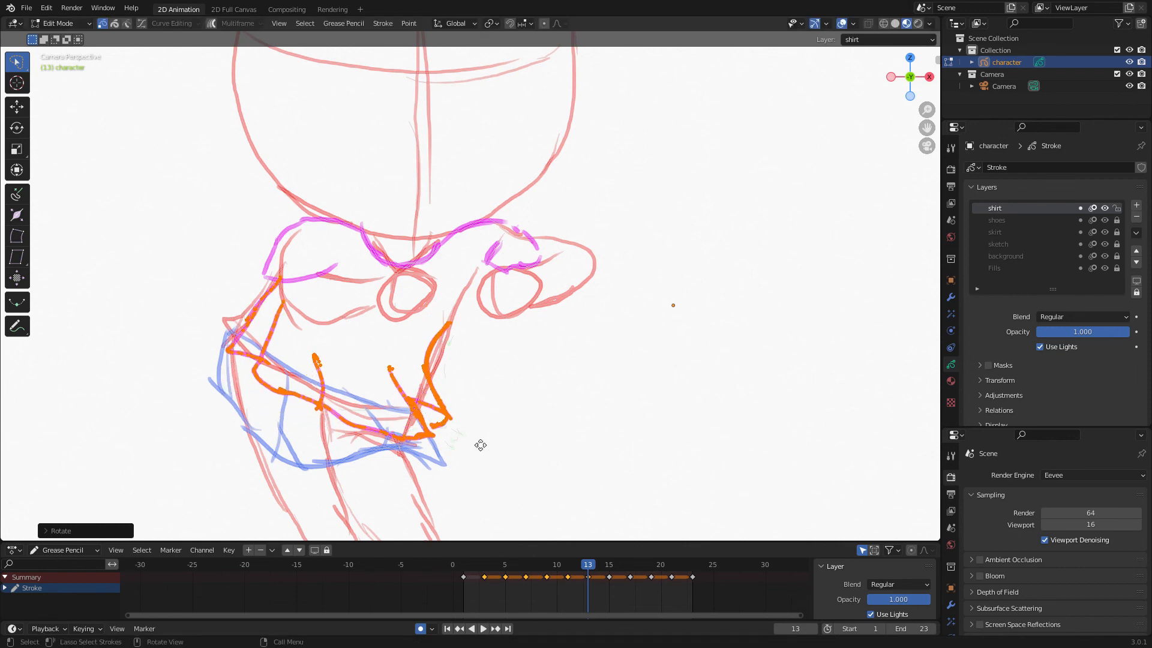
key(g)
click(474, 445)
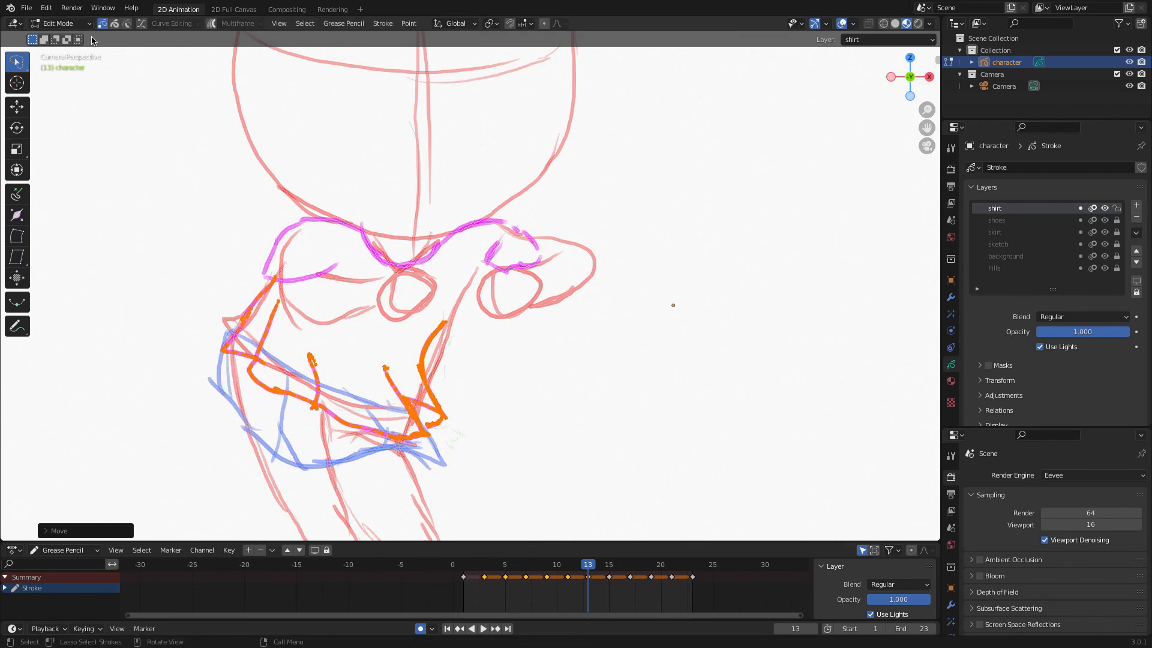
Play back the animation and nudge the selected lower shirt strokes slightly down and left.
click(60, 24)
key(space)
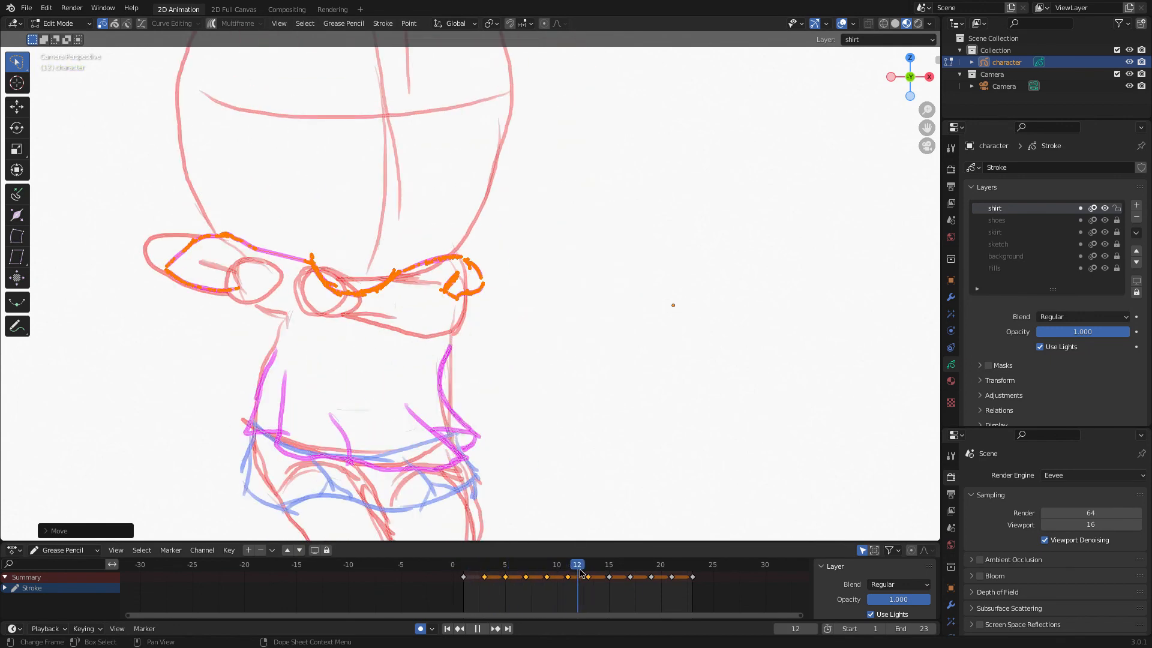
key(space)
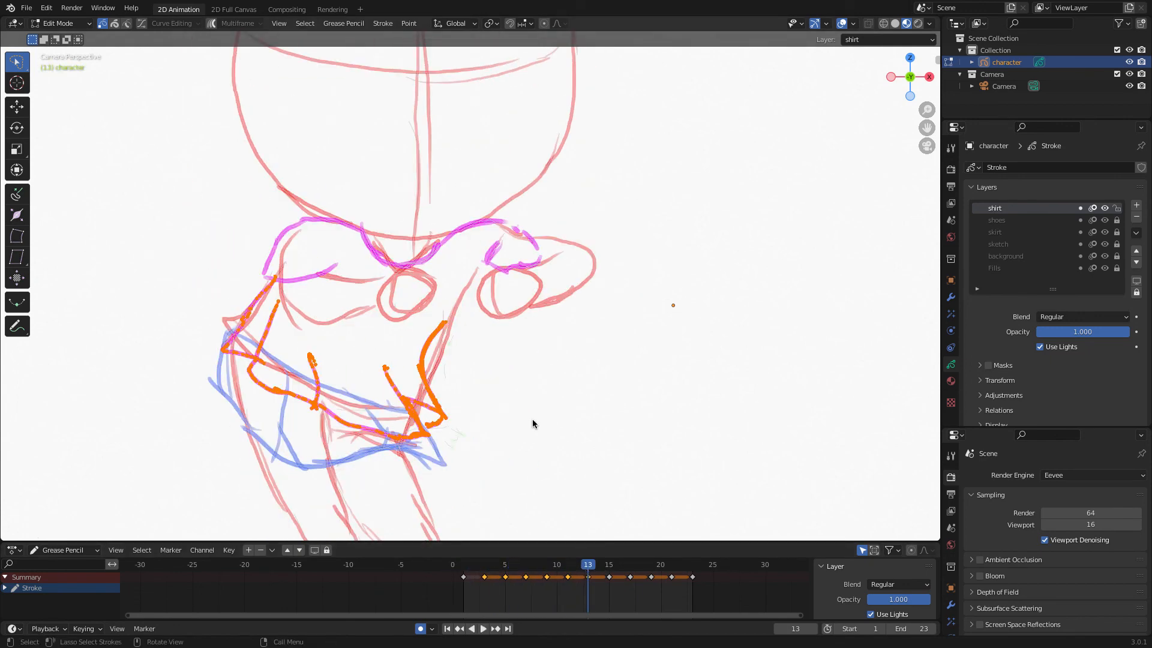
key(g)
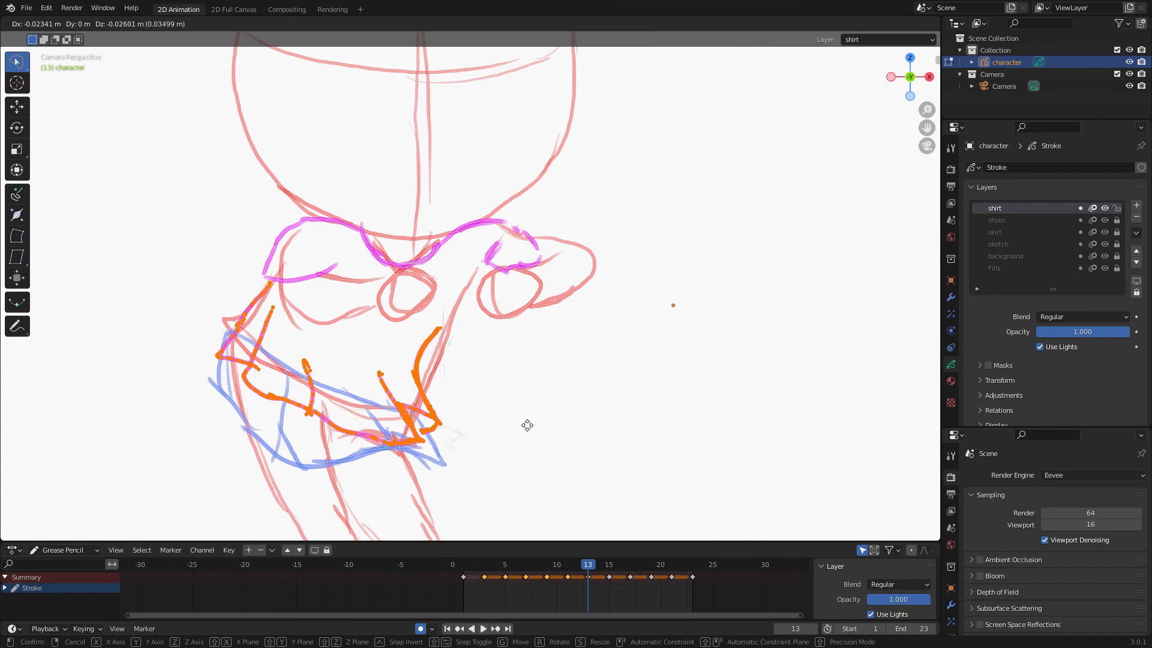
click(527, 425)
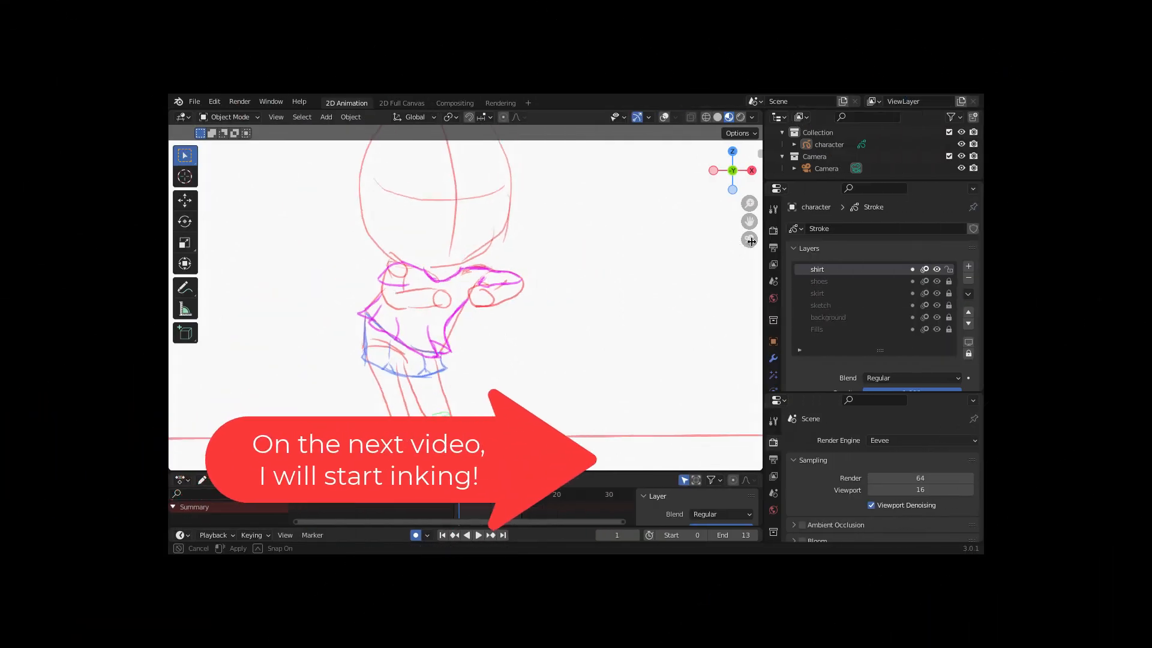
Add a new Grease Pencil layer named Shoes_Ink above the shirt layer.
drag(751, 241, 540, 257)
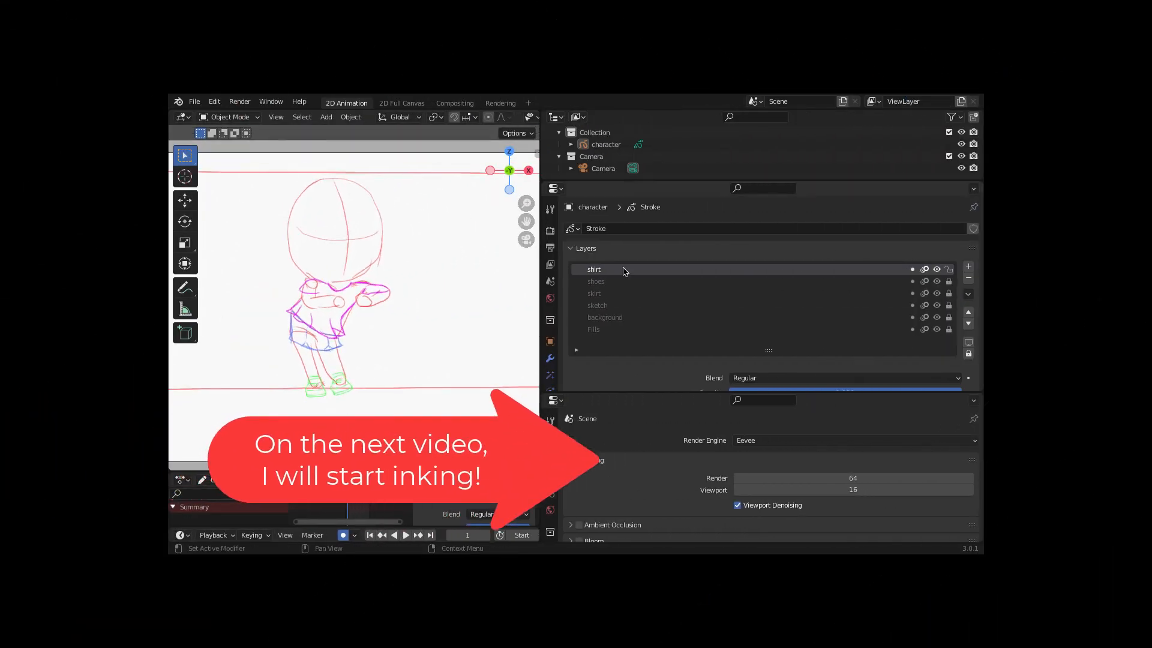
click(969, 267)
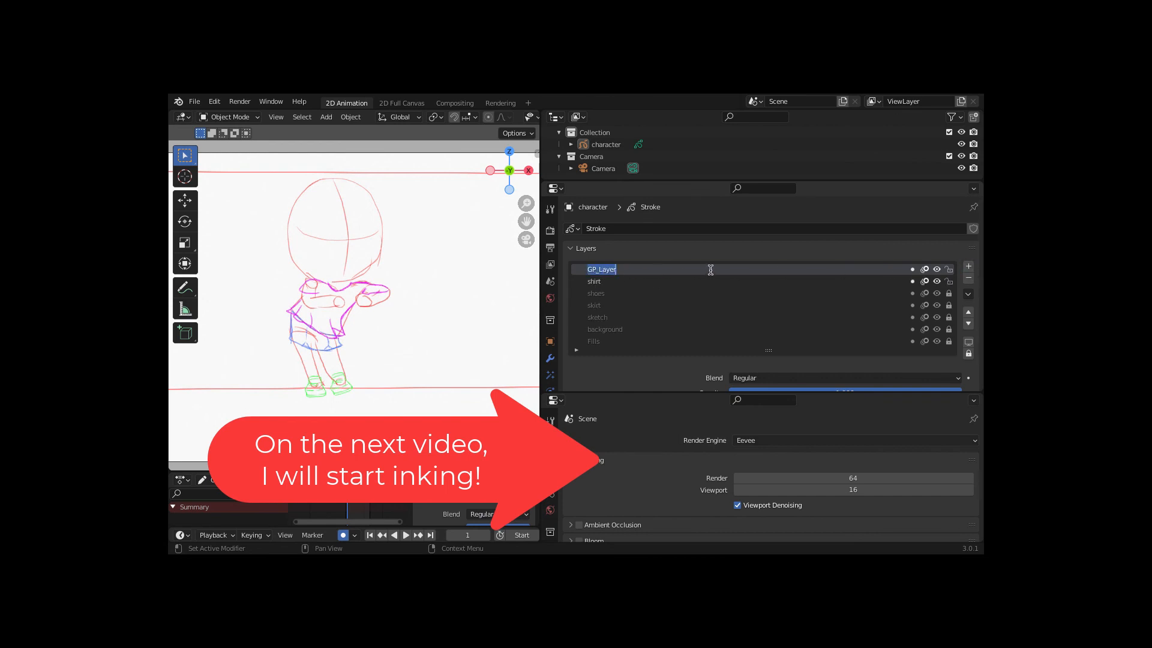
key(BackSpace)
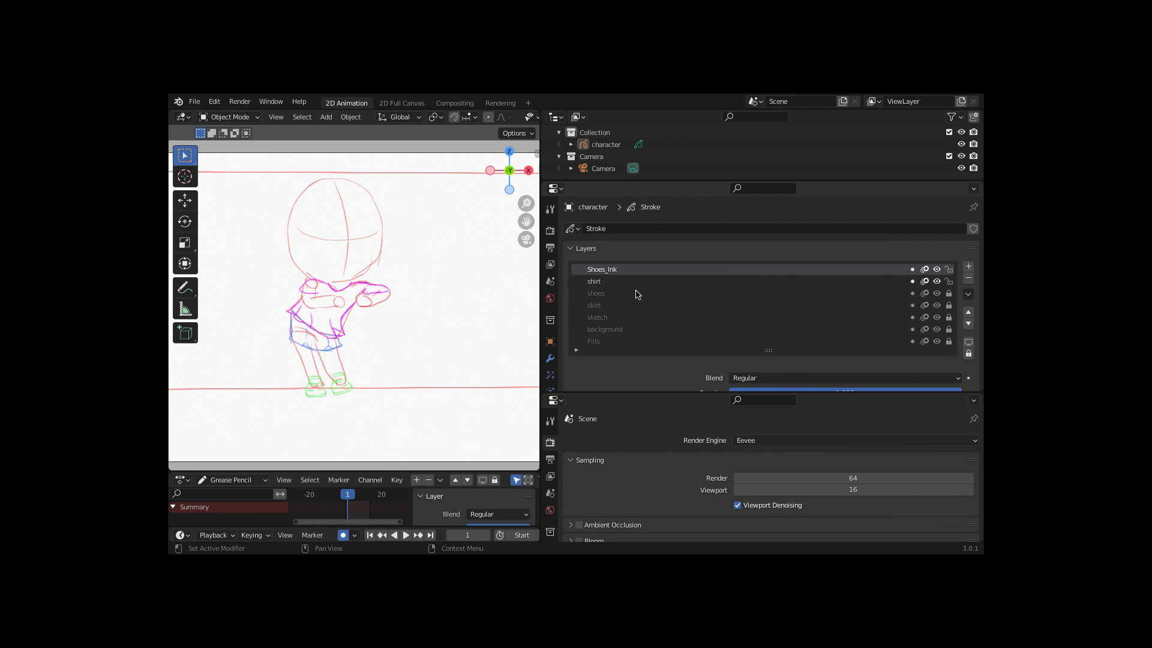
Hide the other layers so only the shoes and Shoes_Ink layers show, and widen the viewport.
click(937, 282)
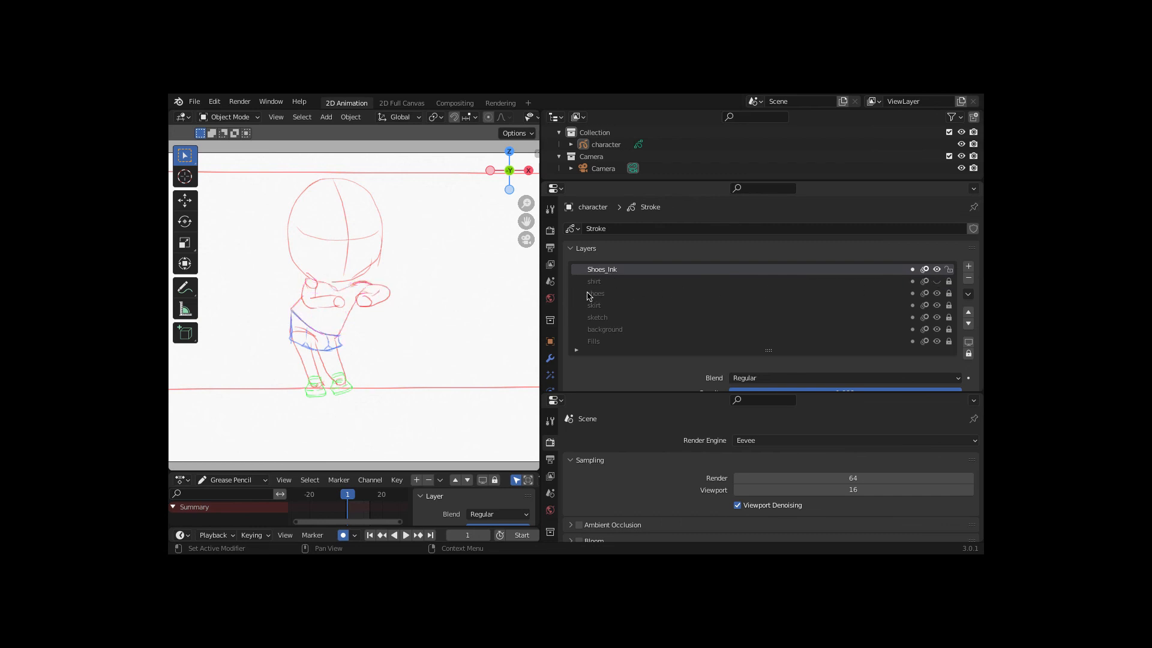
click(937, 318)
click(937, 329)
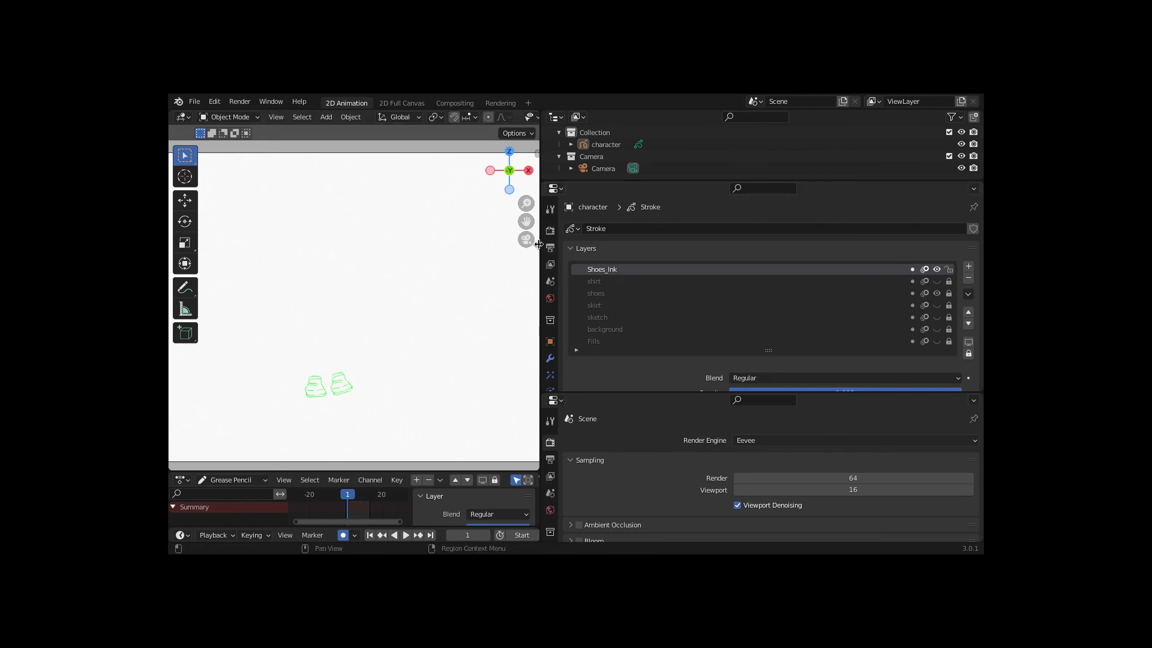
drag(538, 244, 779, 274)
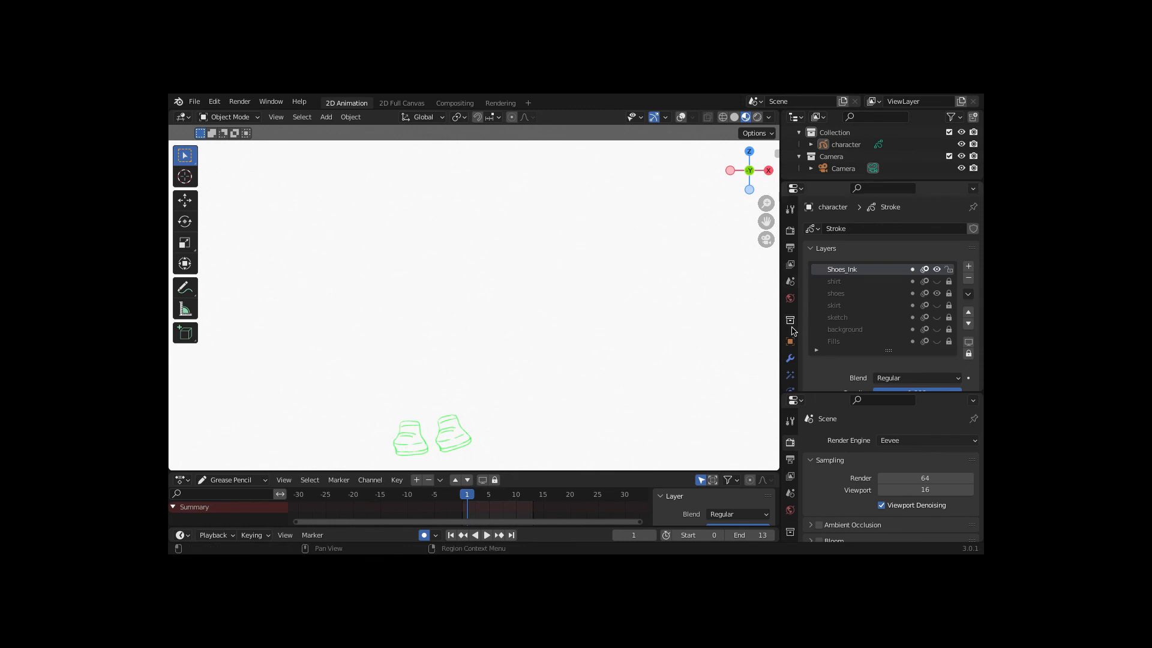